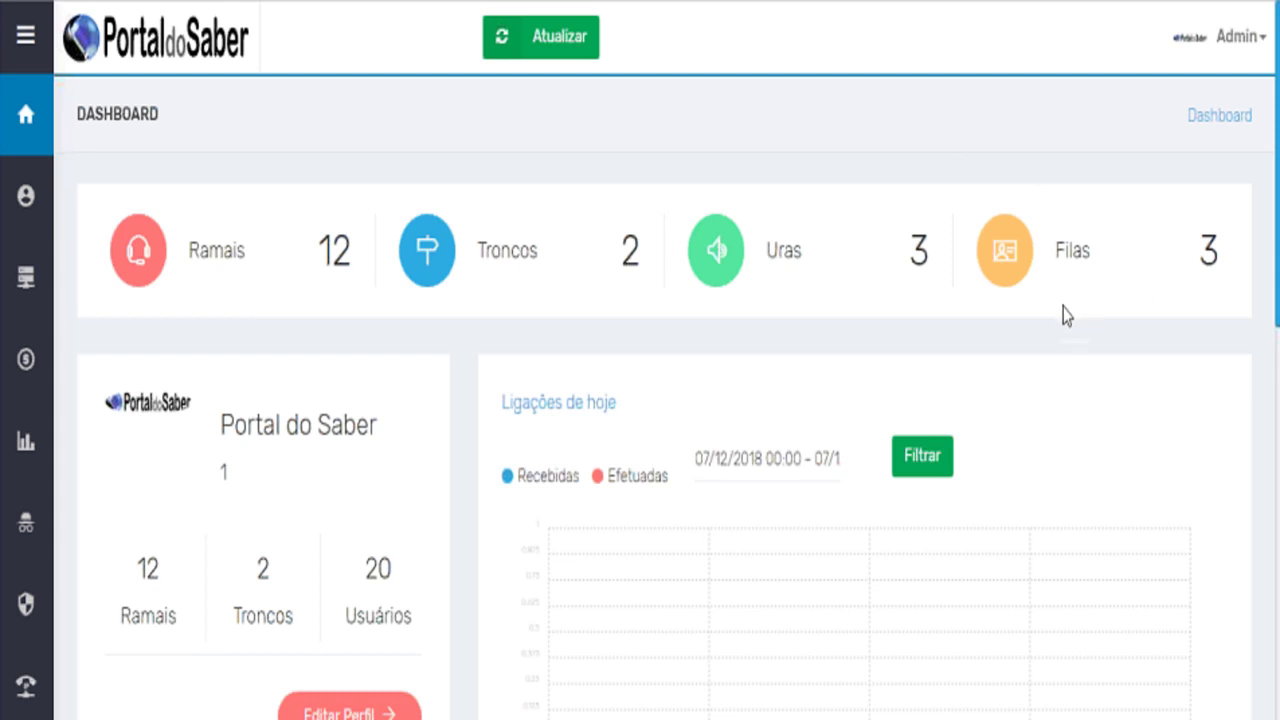
Scroll the page and expand the PABX section in the sidebar Menu Principal.
scroll(1067, 315, down, 2)
scroll(1067, 315, down, 1)
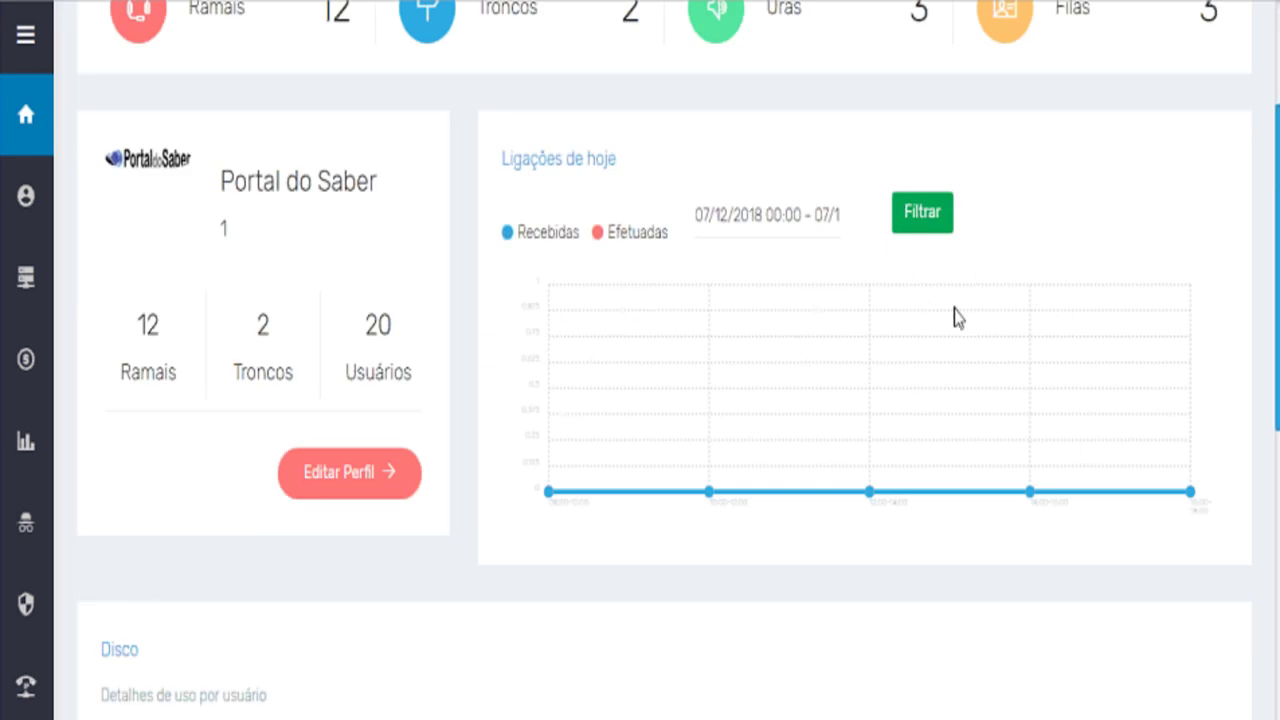
scroll(955, 320, down, 5)
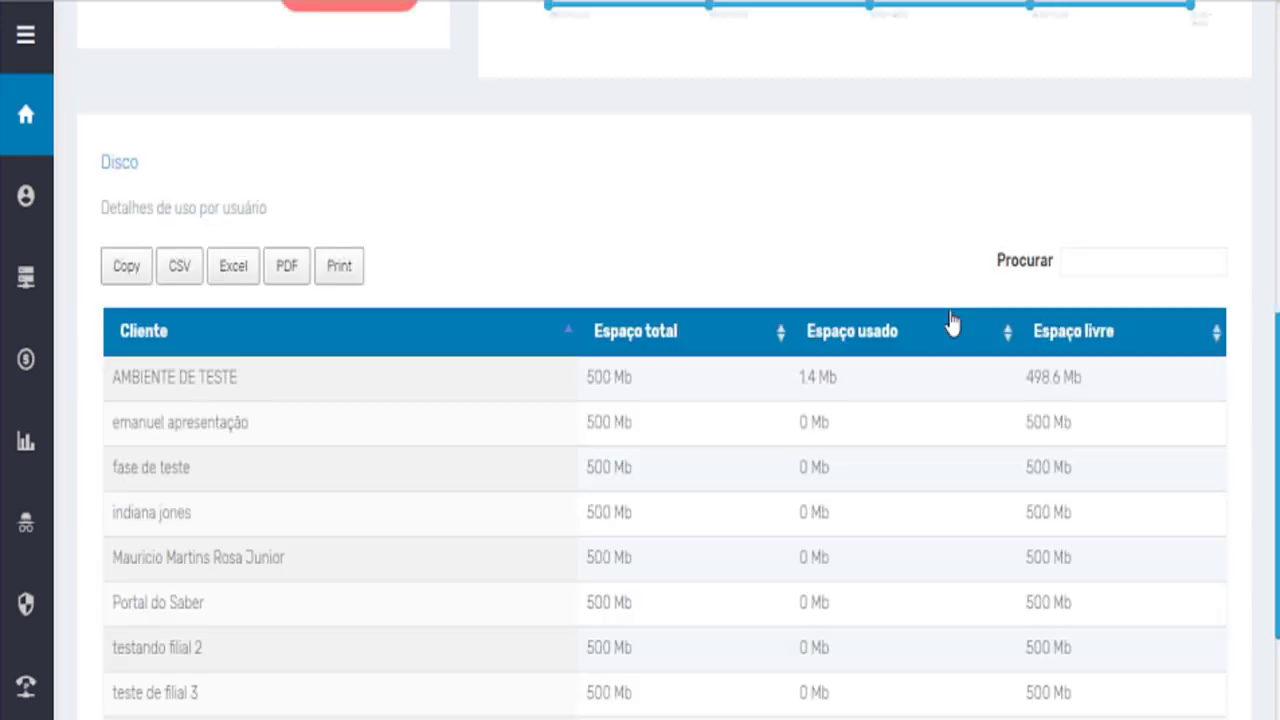
scroll(956, 315, down, 1)
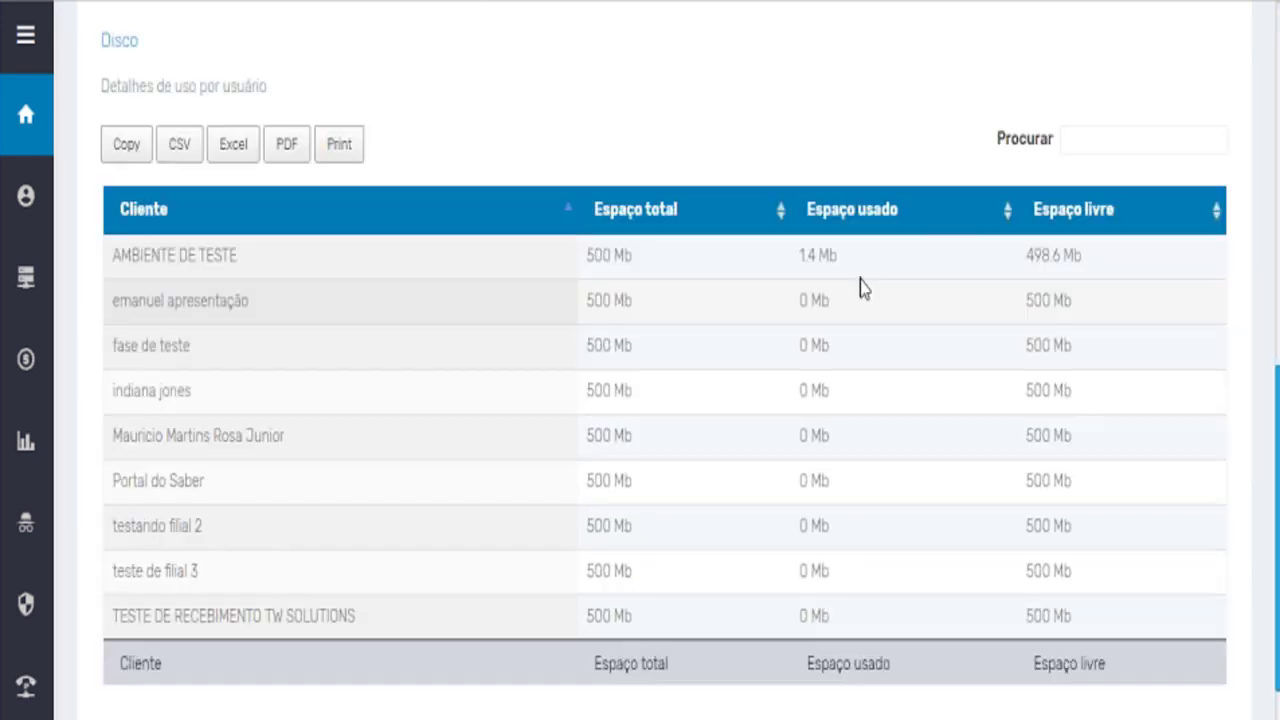
scroll(563, 486, up, 1)
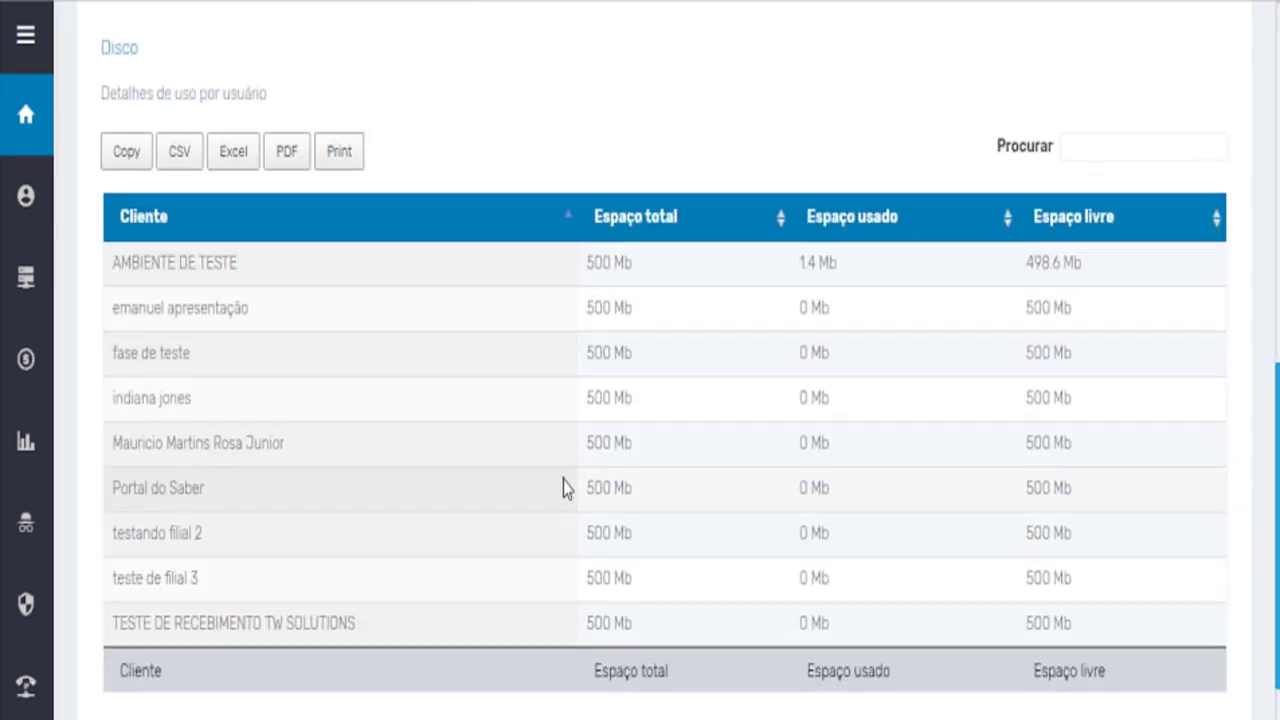
scroll(563, 487, up, 4)
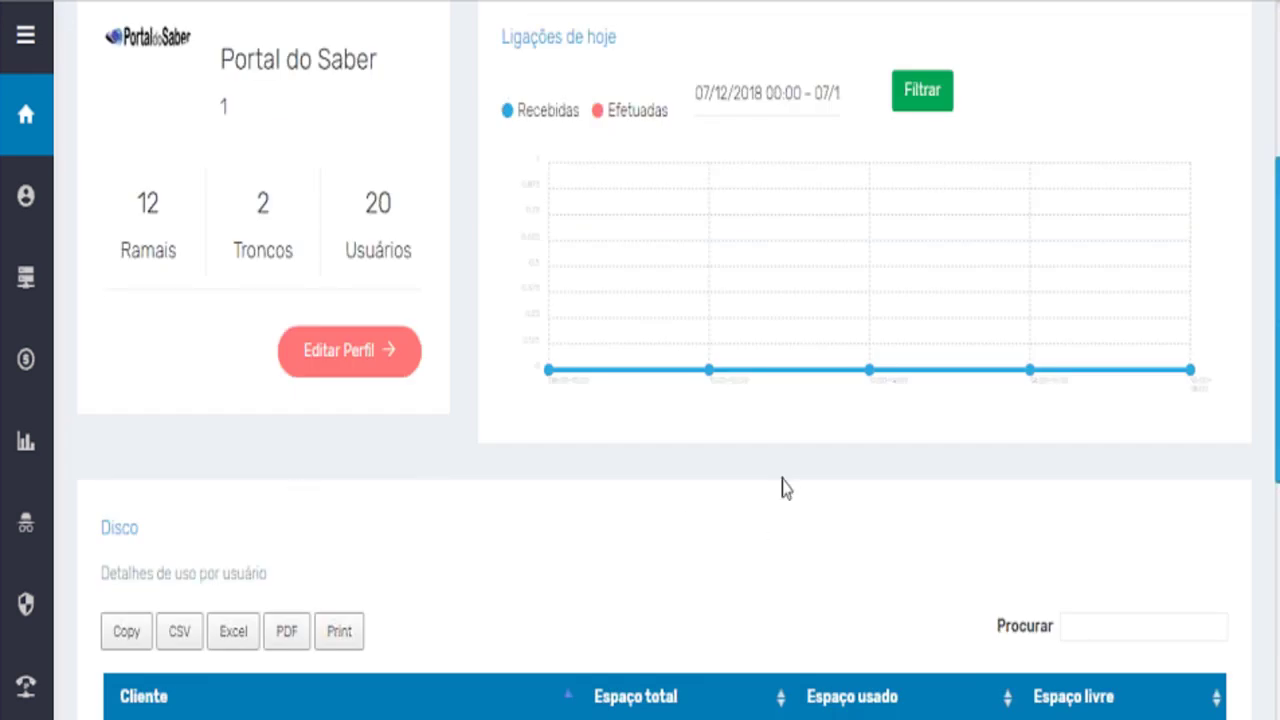
scroll(831, 476, up, 3)
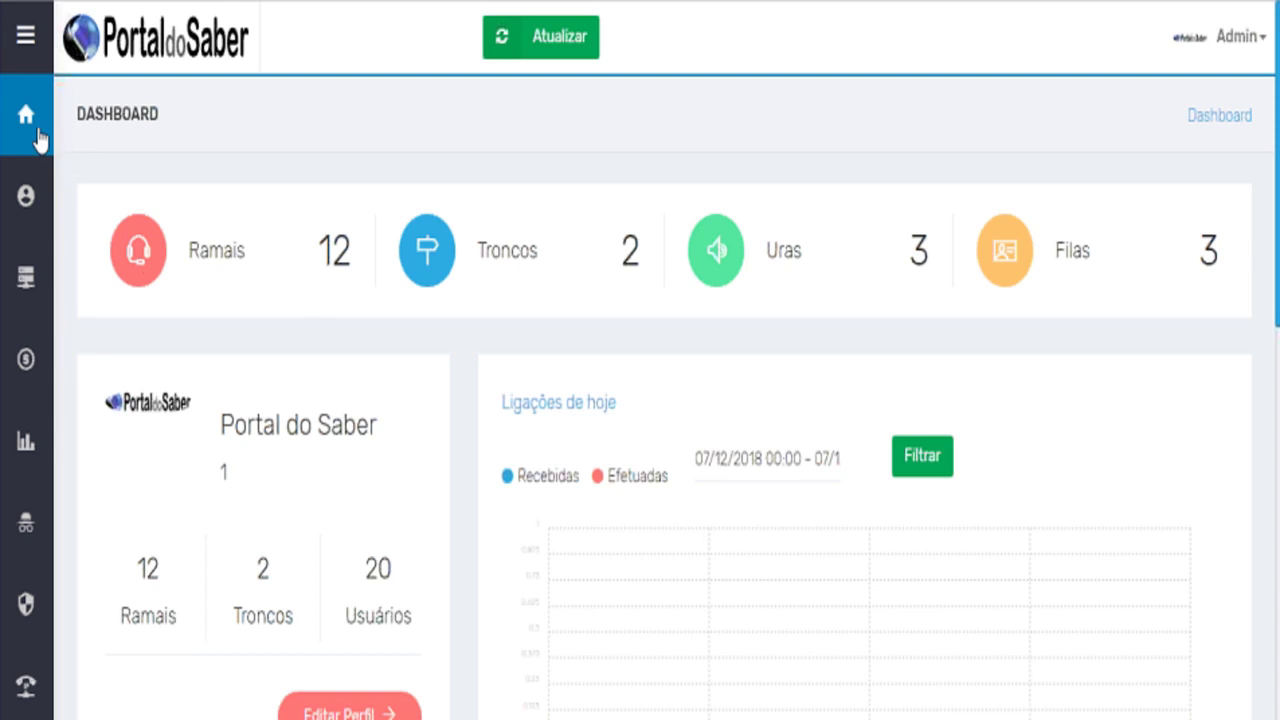
mouse_move(36, 138)
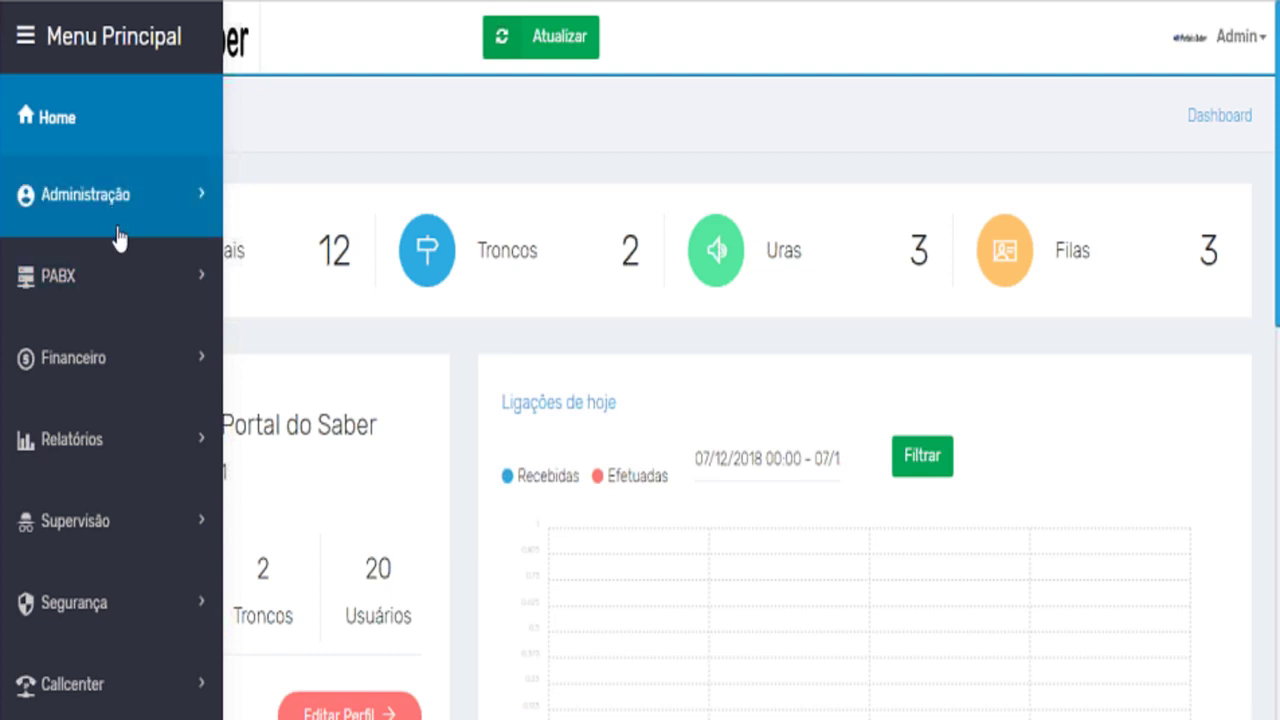
click(119, 265)
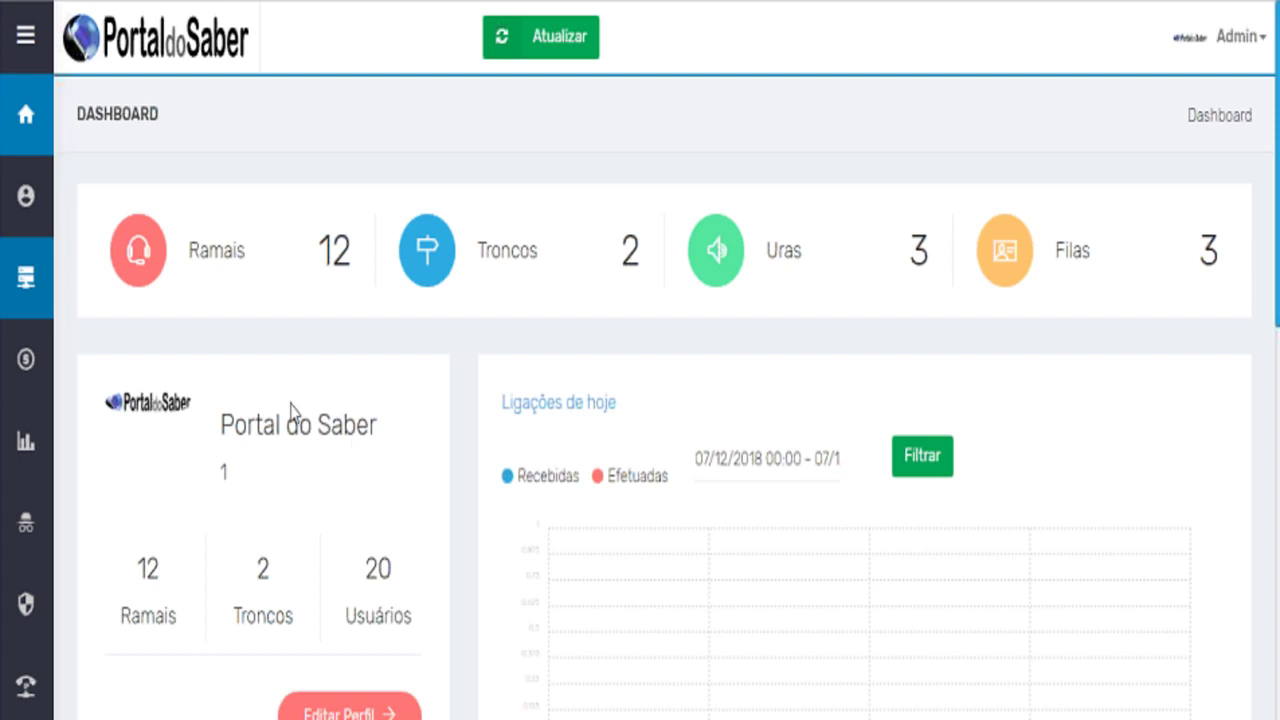
Expand Administração and open its Clientes listing of registered companies.
mouse_move(23, 194)
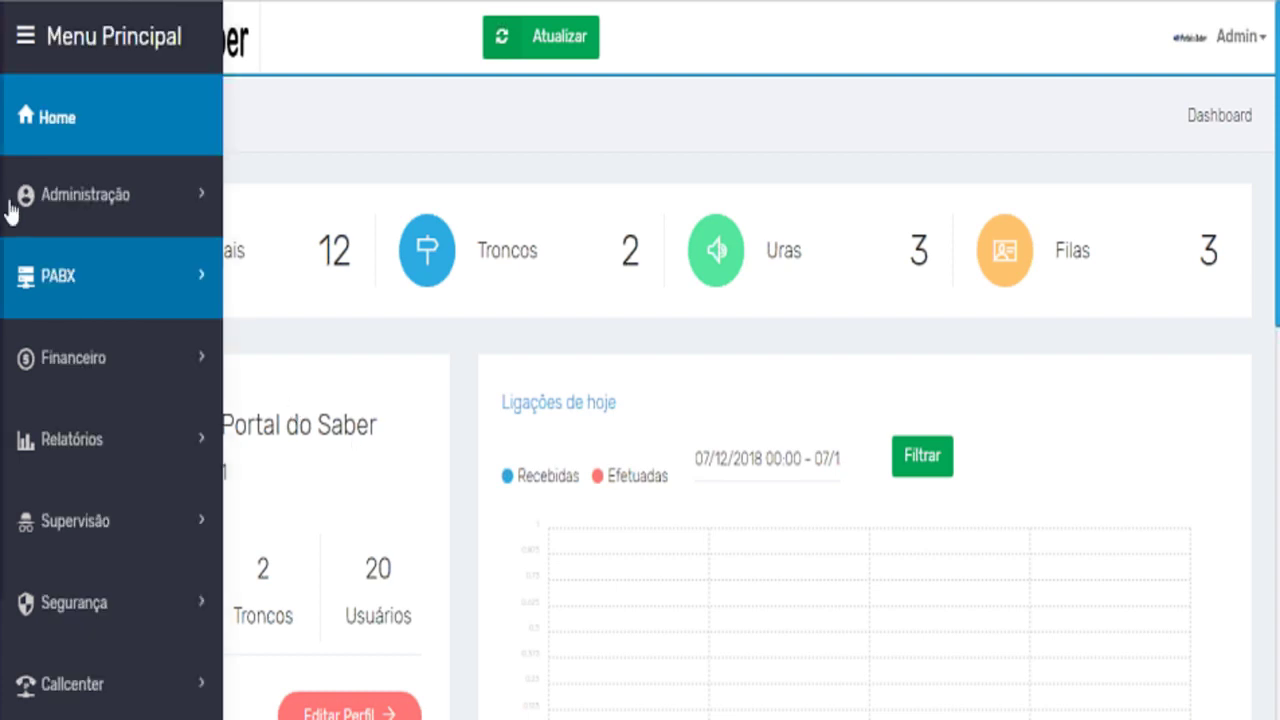
click(88, 203)
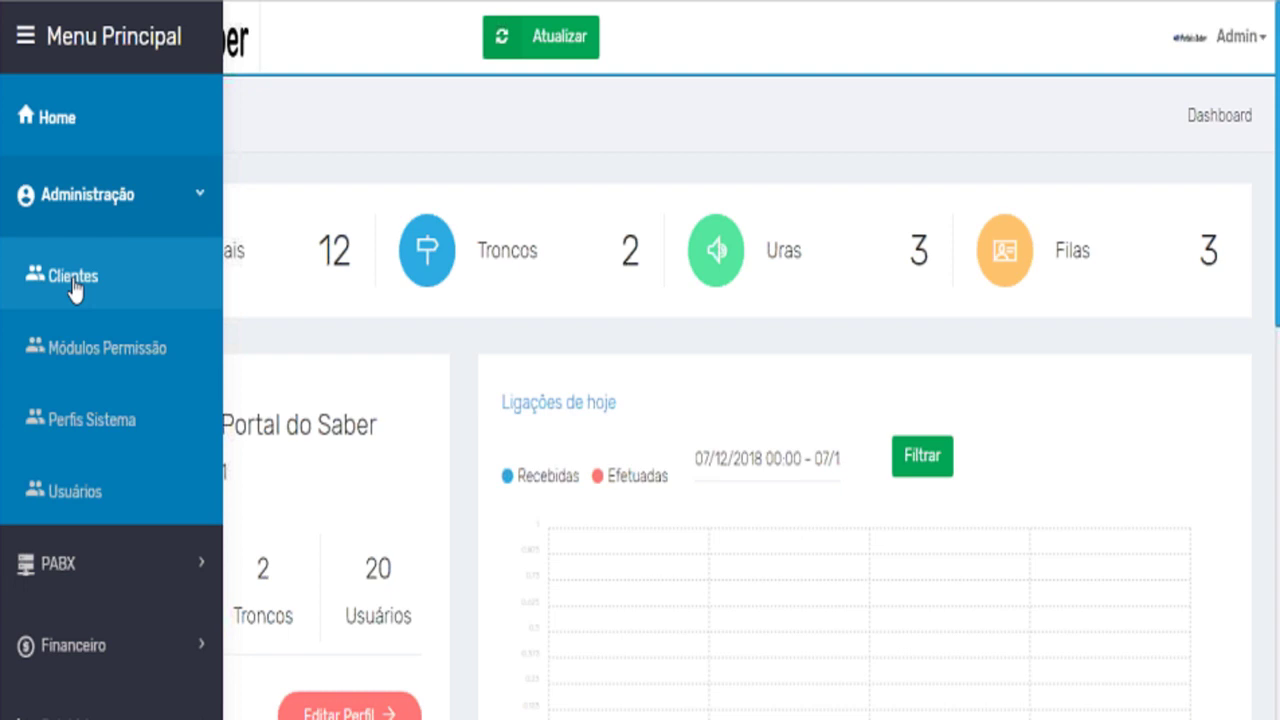
click(74, 280)
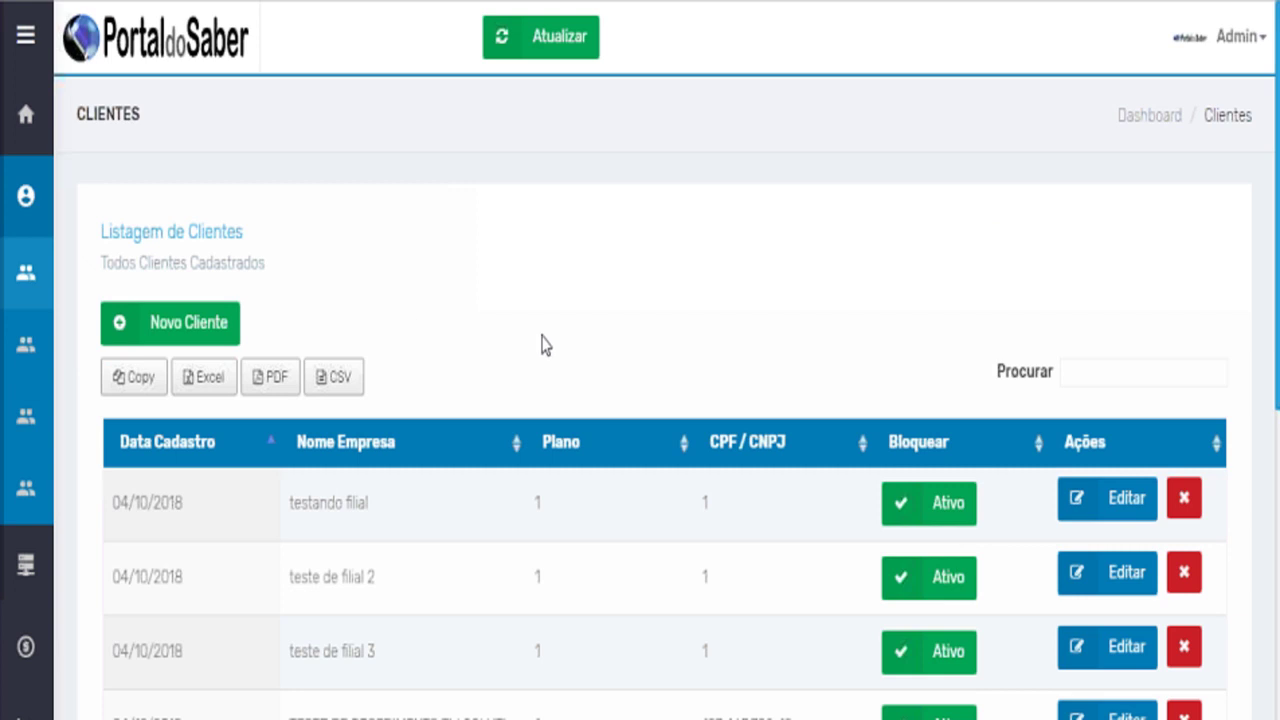
scroll(542, 344, down, 3)
scroll(542, 344, up, 3)
scroll(850, 400, down, 3)
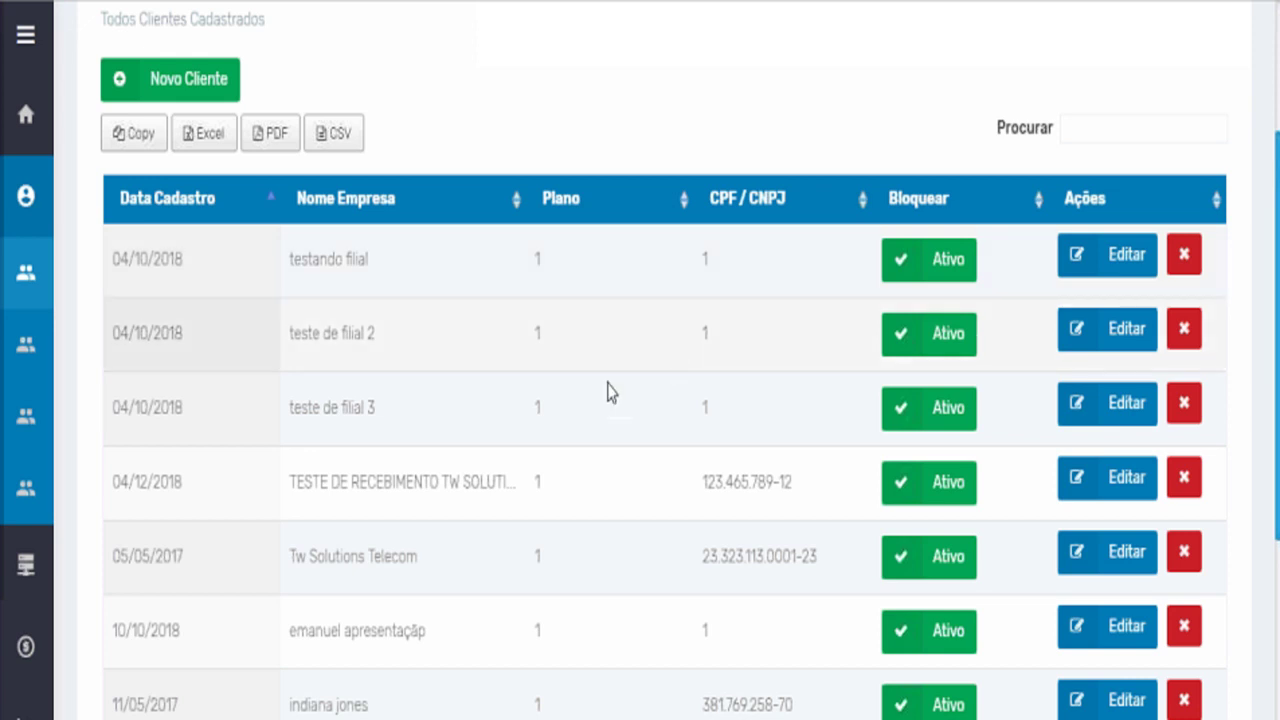
mouse_move(47, 220)
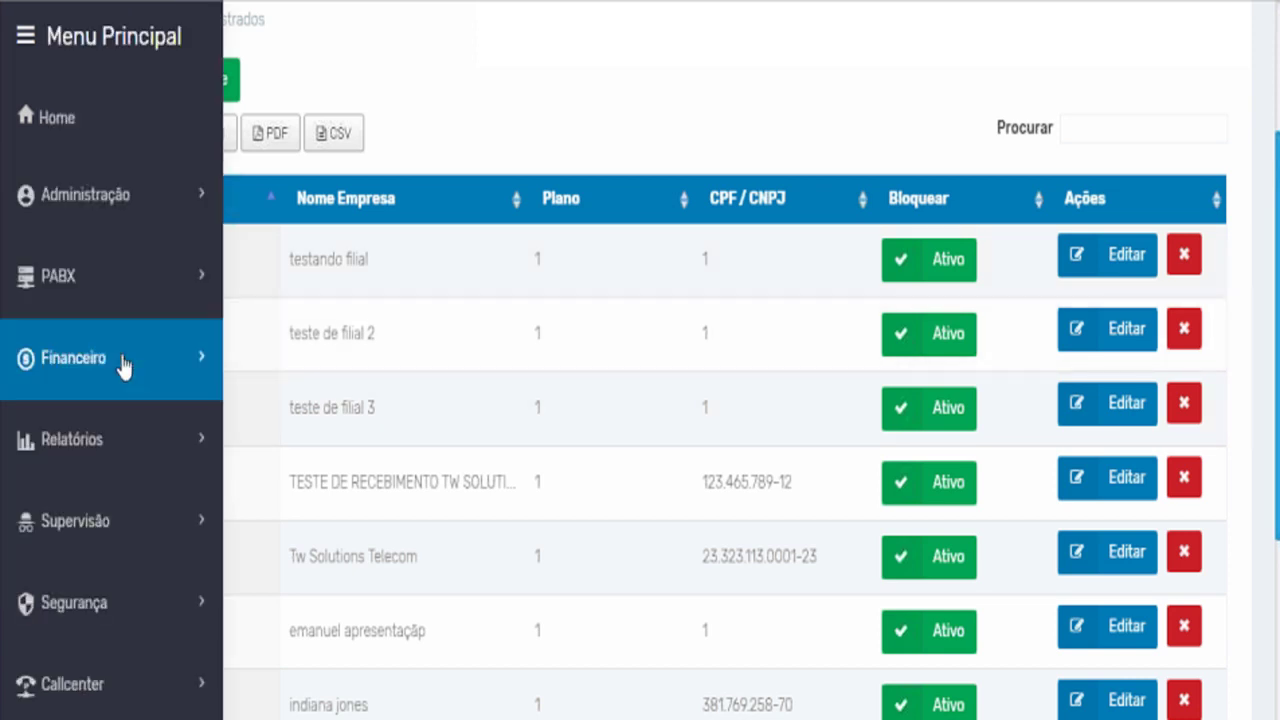
Open Módulos Permissão and scroll through the 212 permission functions like troncos_view and audios_create.
click(122, 356)
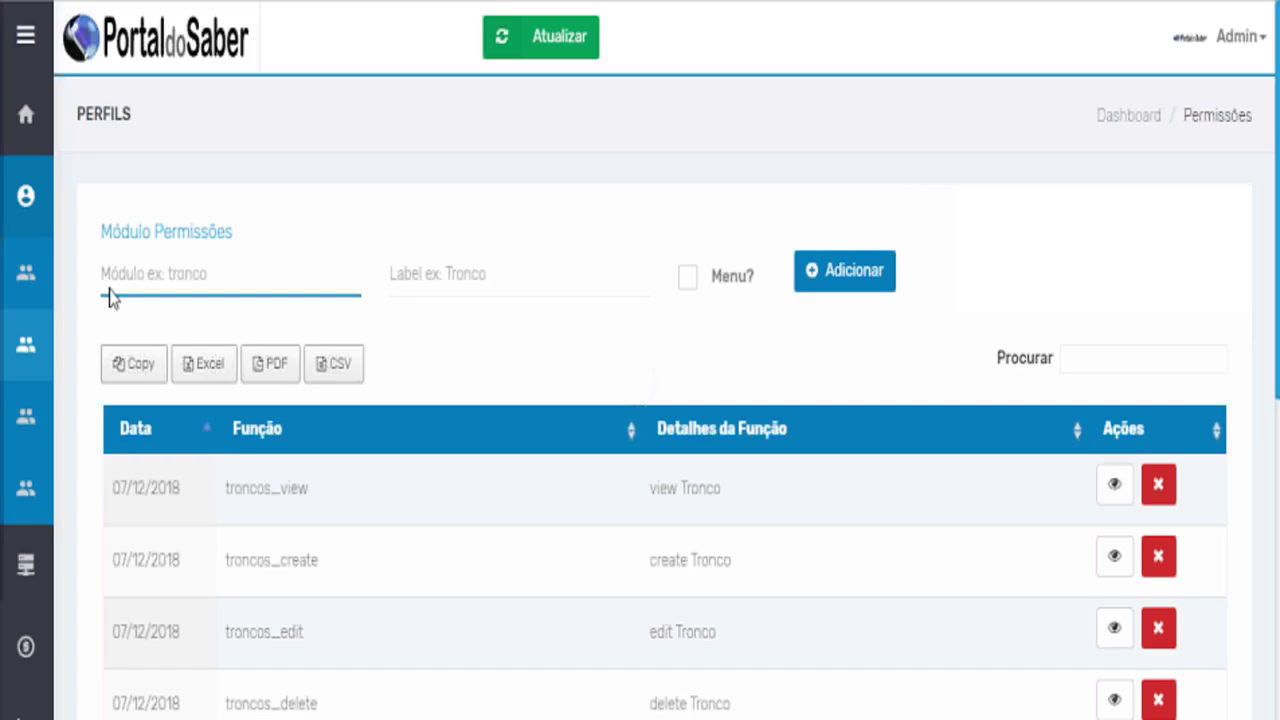
scroll(458, 398, down, 1)
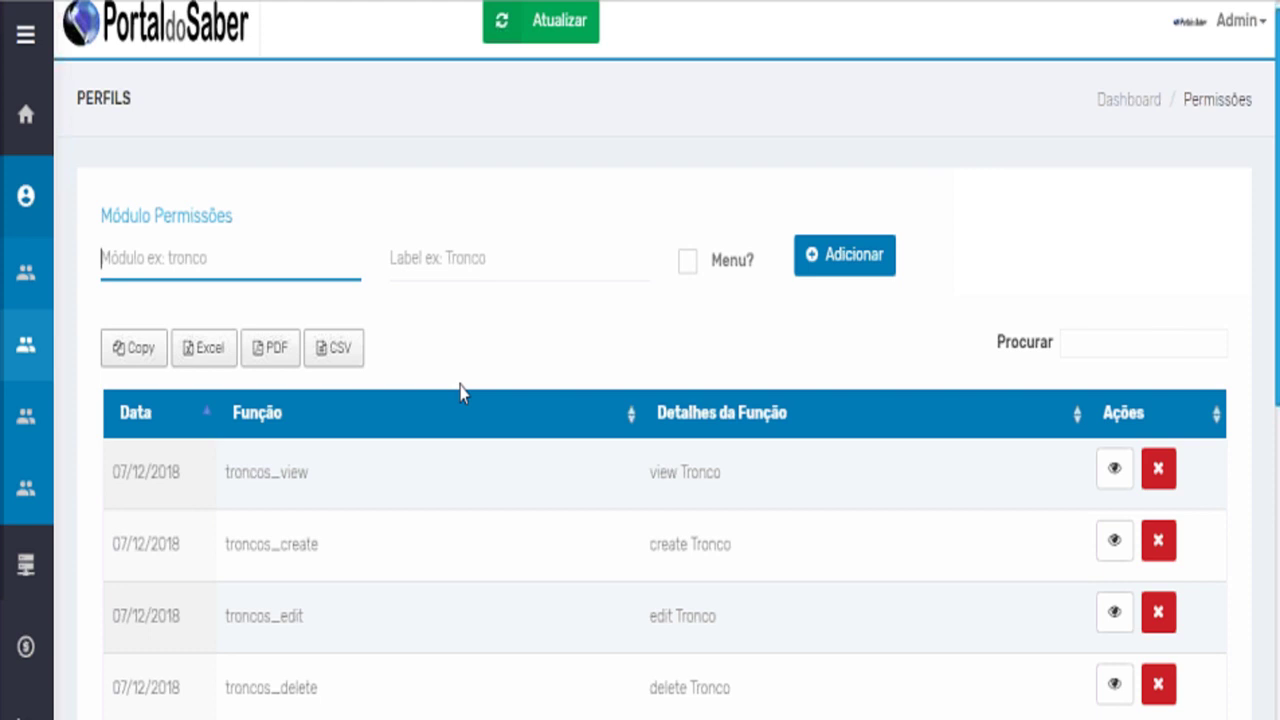
scroll(460, 392, down, 3)
scroll(464, 366, down, 2)
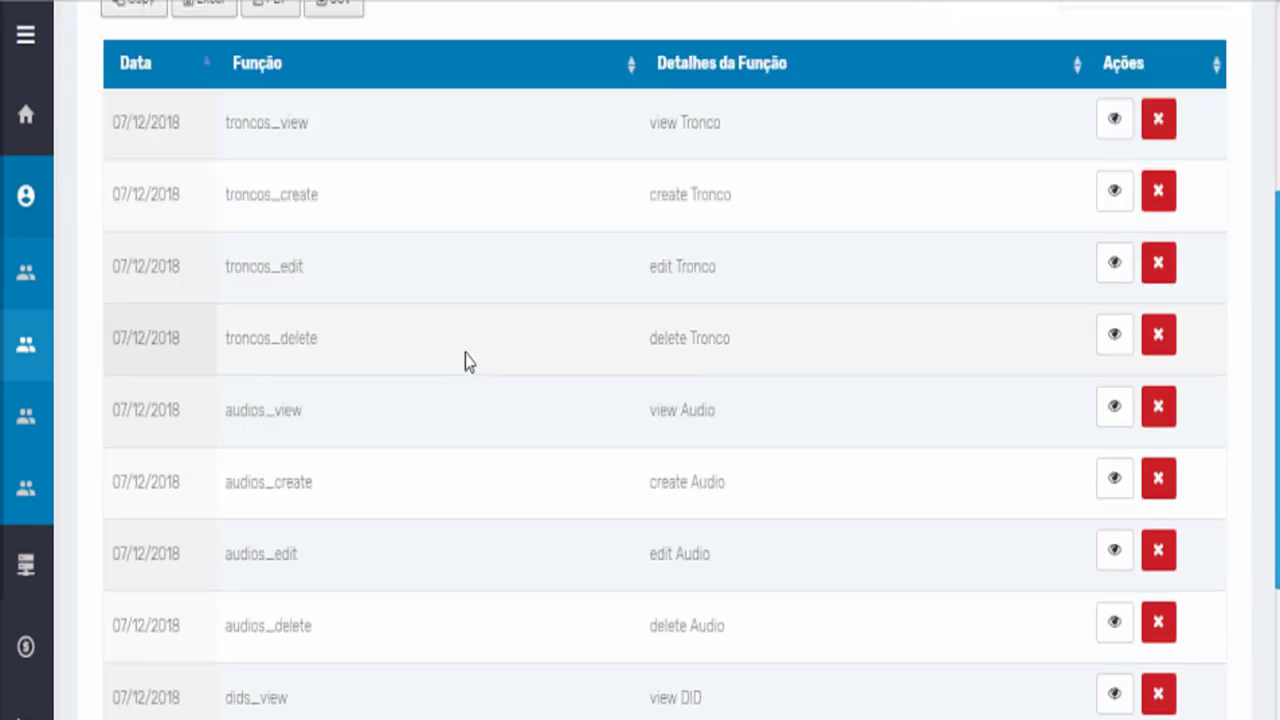
scroll(465, 356, down, 4)
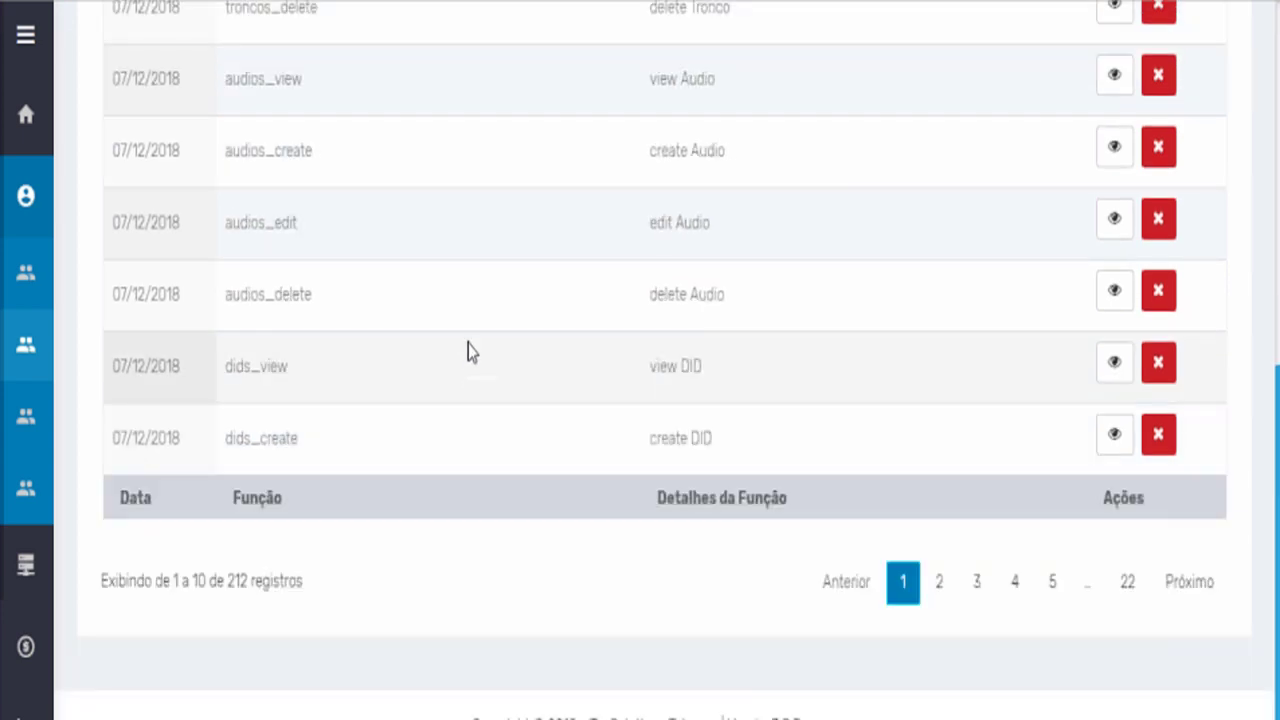
scroll(472, 348, up, 4)
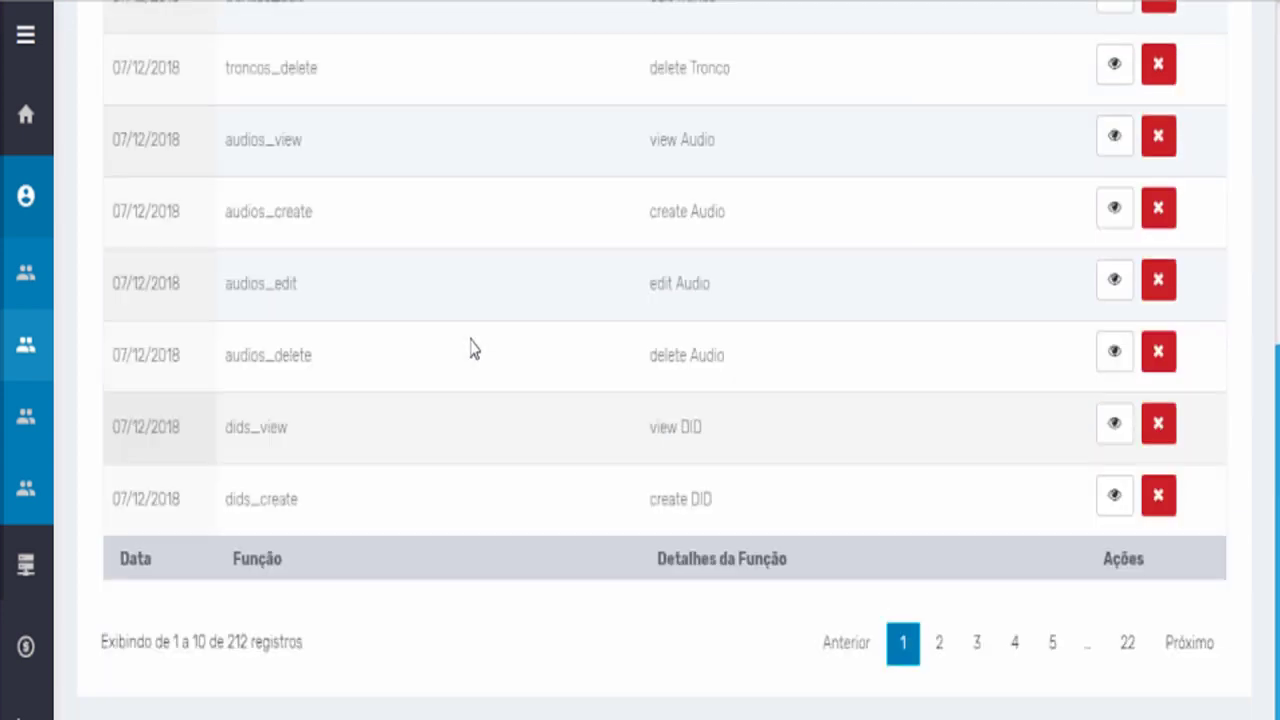
scroll(472, 348, up, 4)
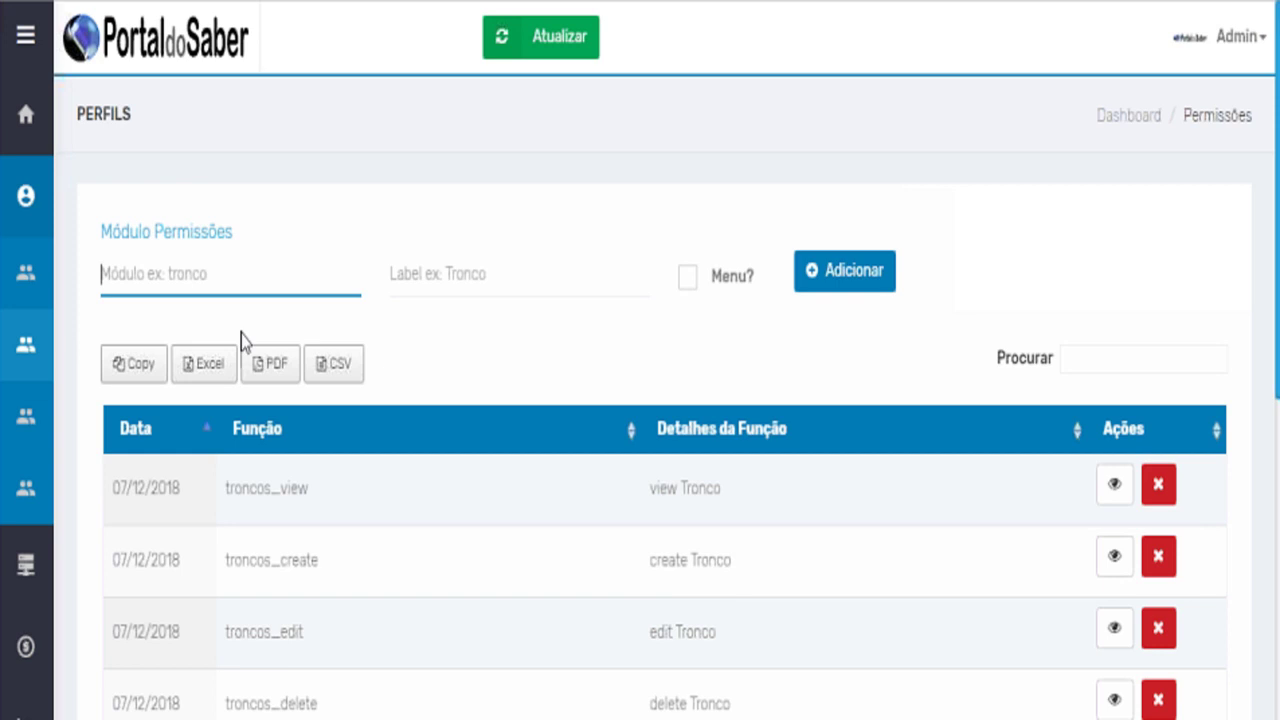
mouse_move(43, 209)
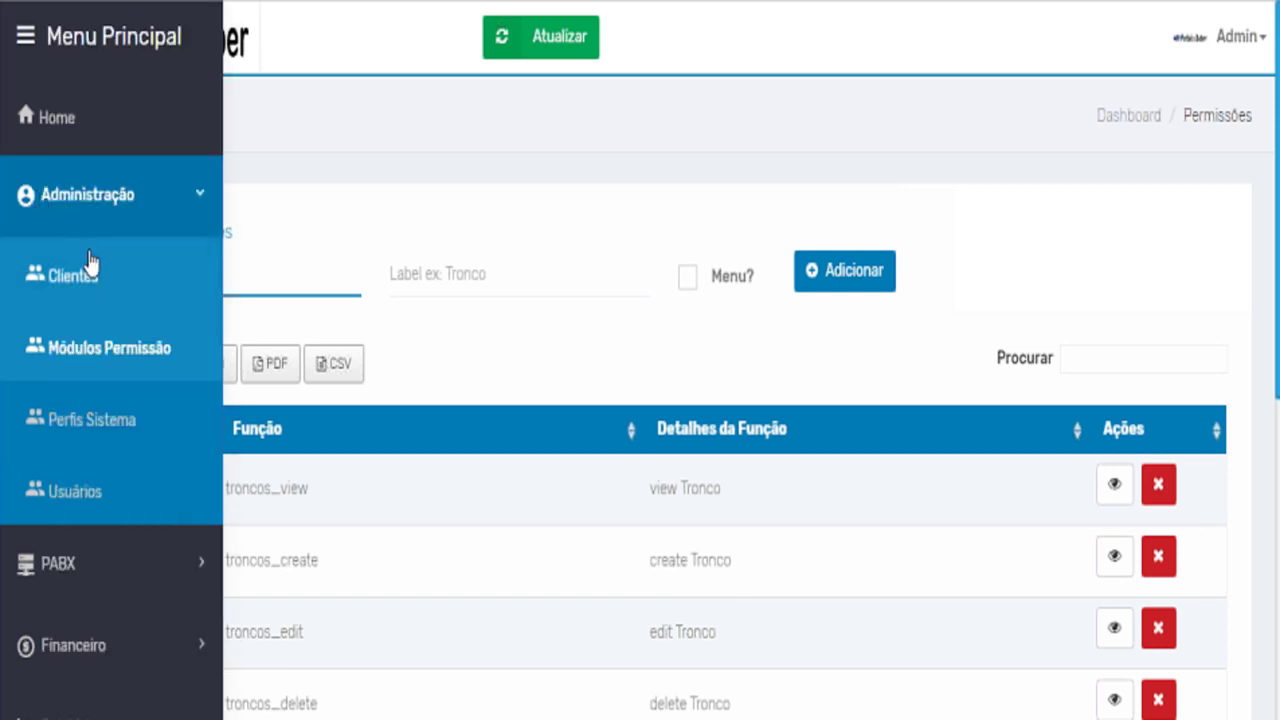
Open Perfis Sistema to list profiles admin, manager, tw250 and supervisor_callcenter.
click(111, 437)
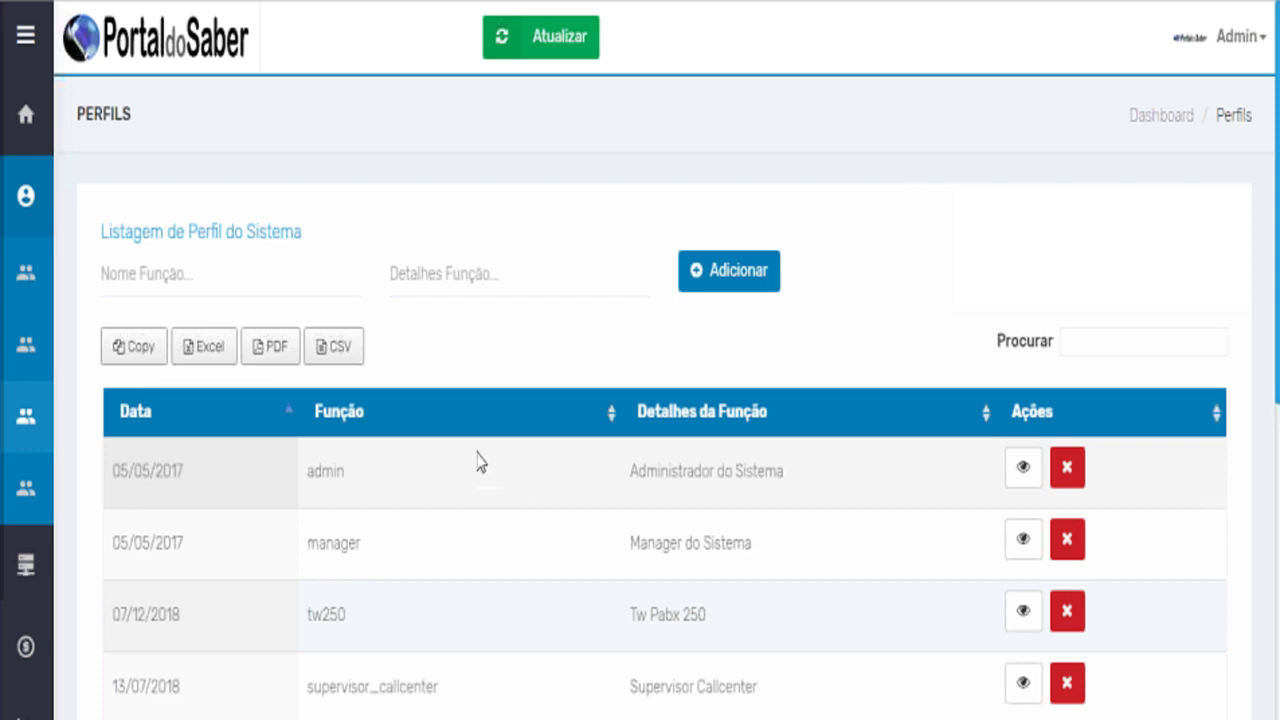
mouse_move(46, 205)
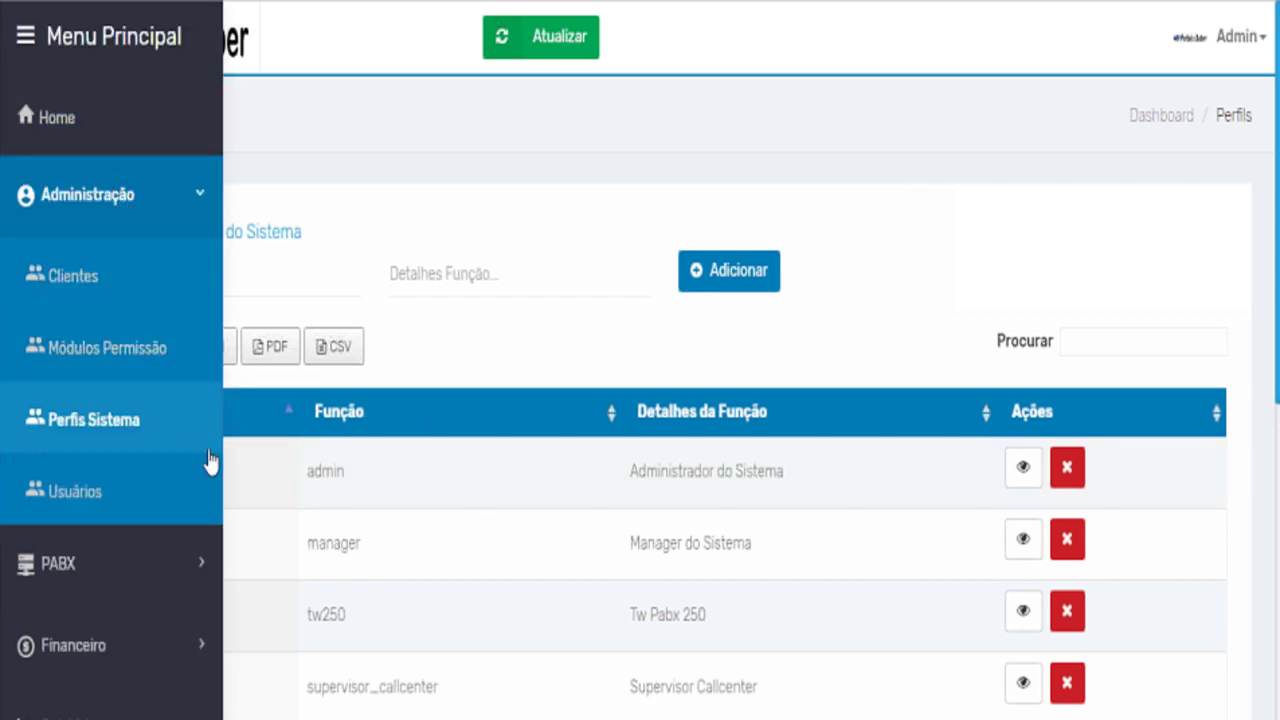
Expand PABX in Menu Principal and scroll its entries such as Anúncios, Áudios and Filas.
scroll(35, 258, down, 3)
mouse_move(46, 306)
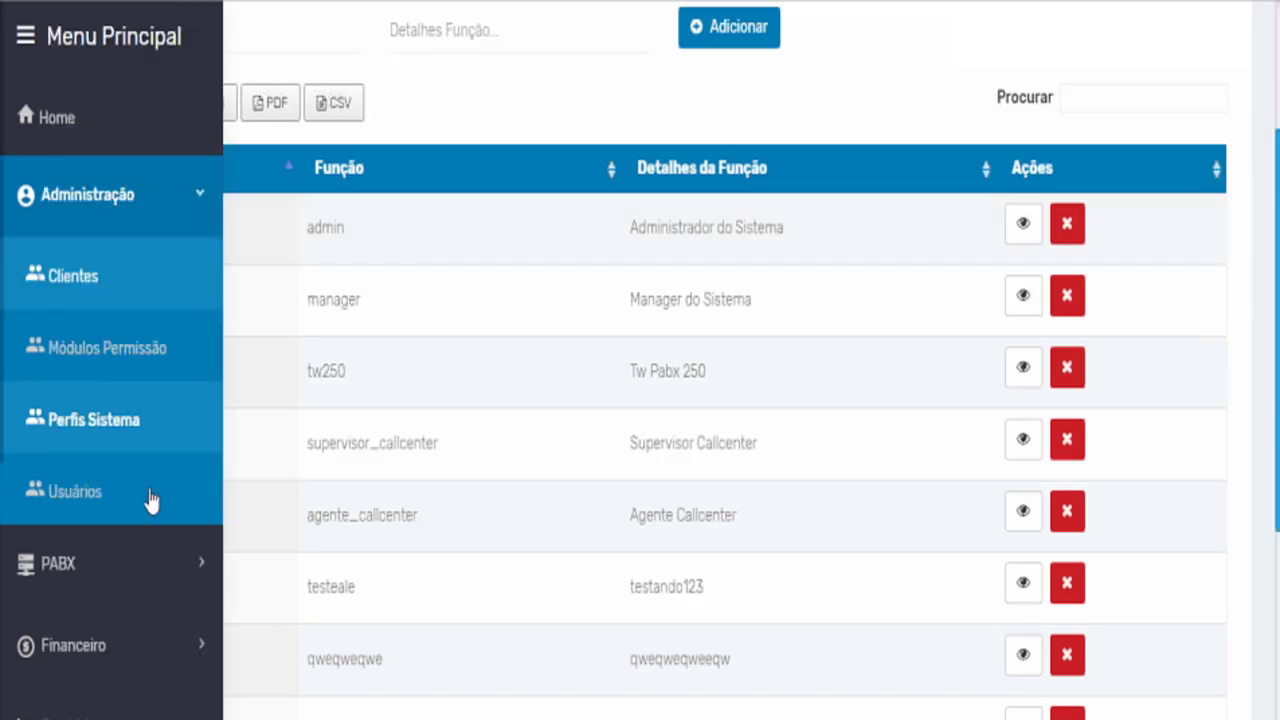
click(143, 563)
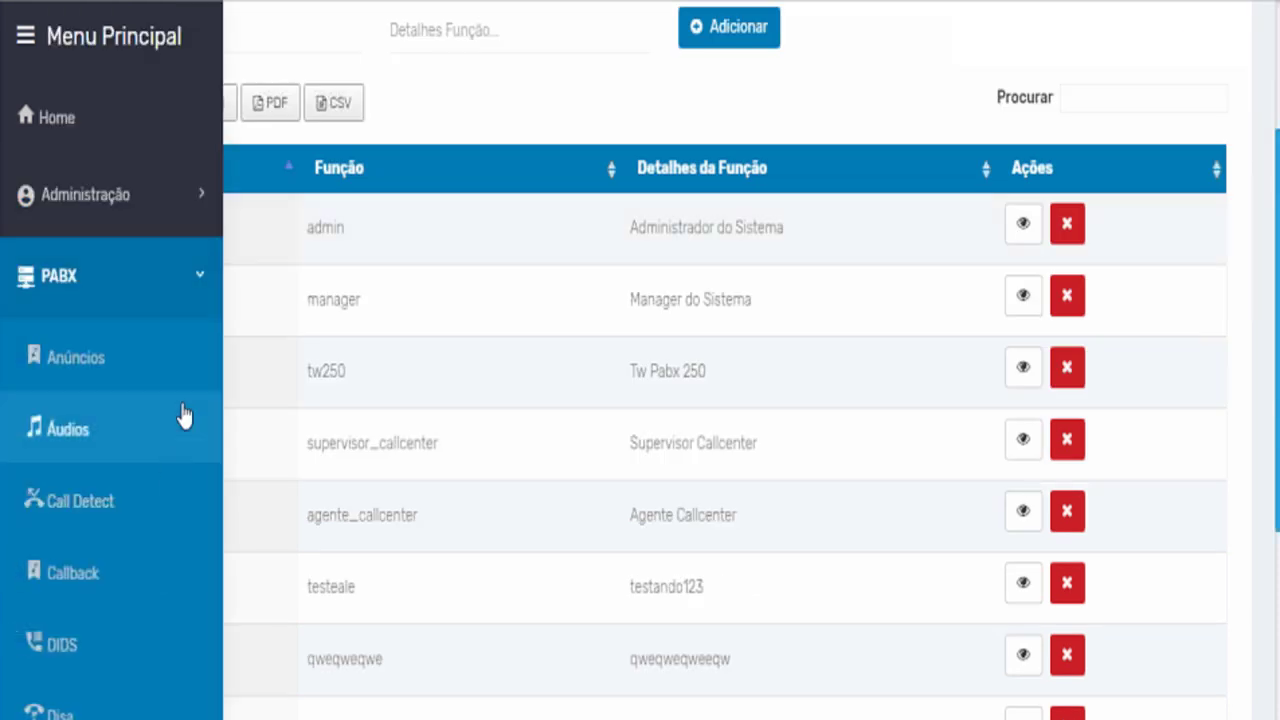
scroll(181, 400, down, 4)
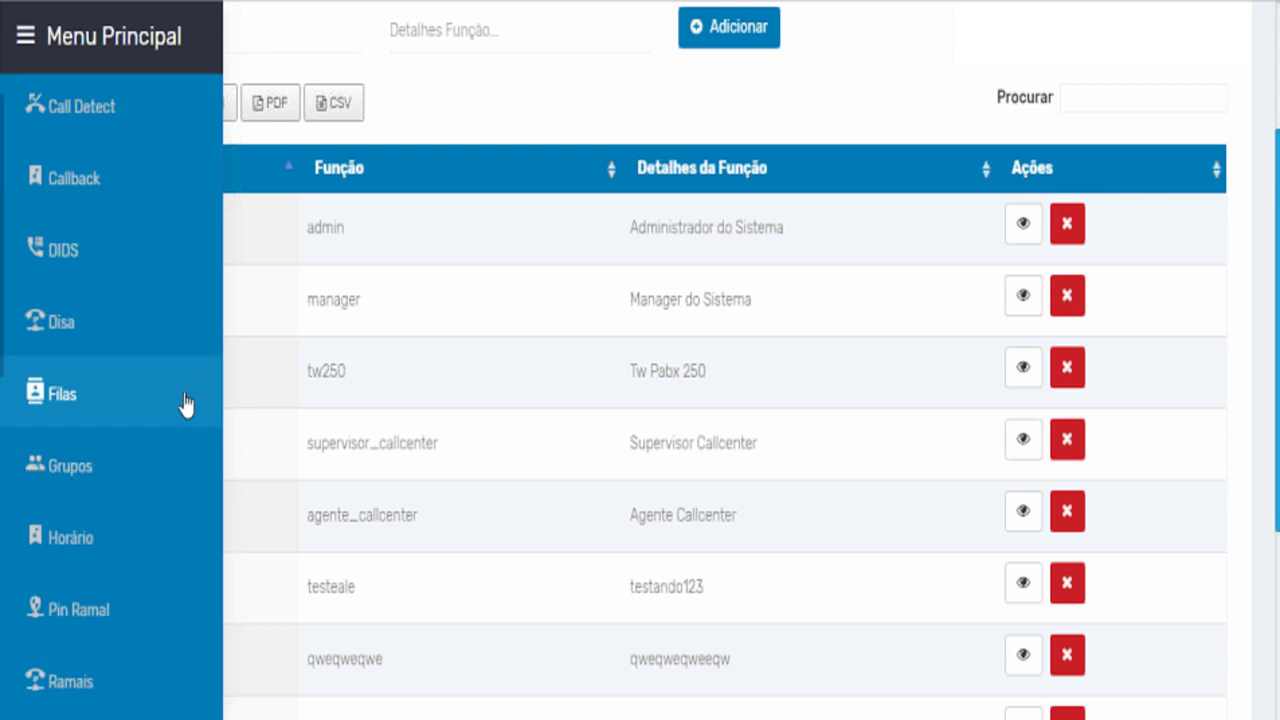
scroll(180, 380, up, 3)
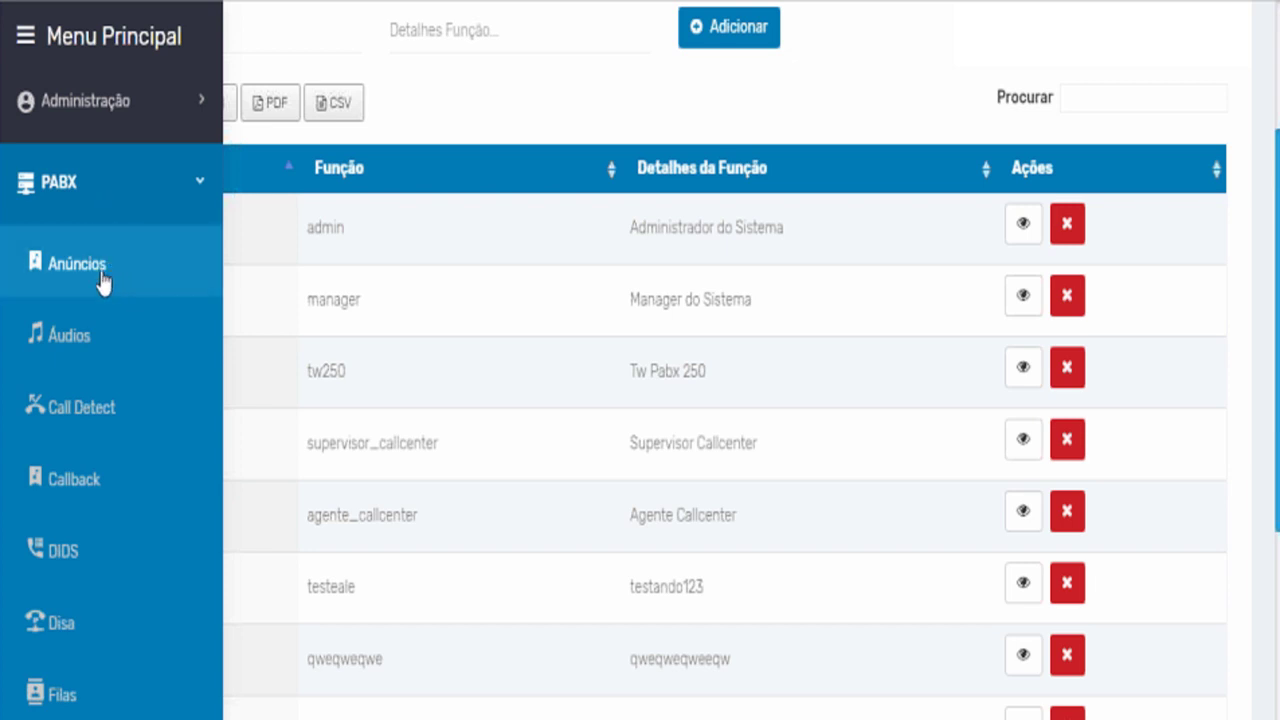
Open the PABX Anúncios announcements list and scroll through its table.
click(96, 281)
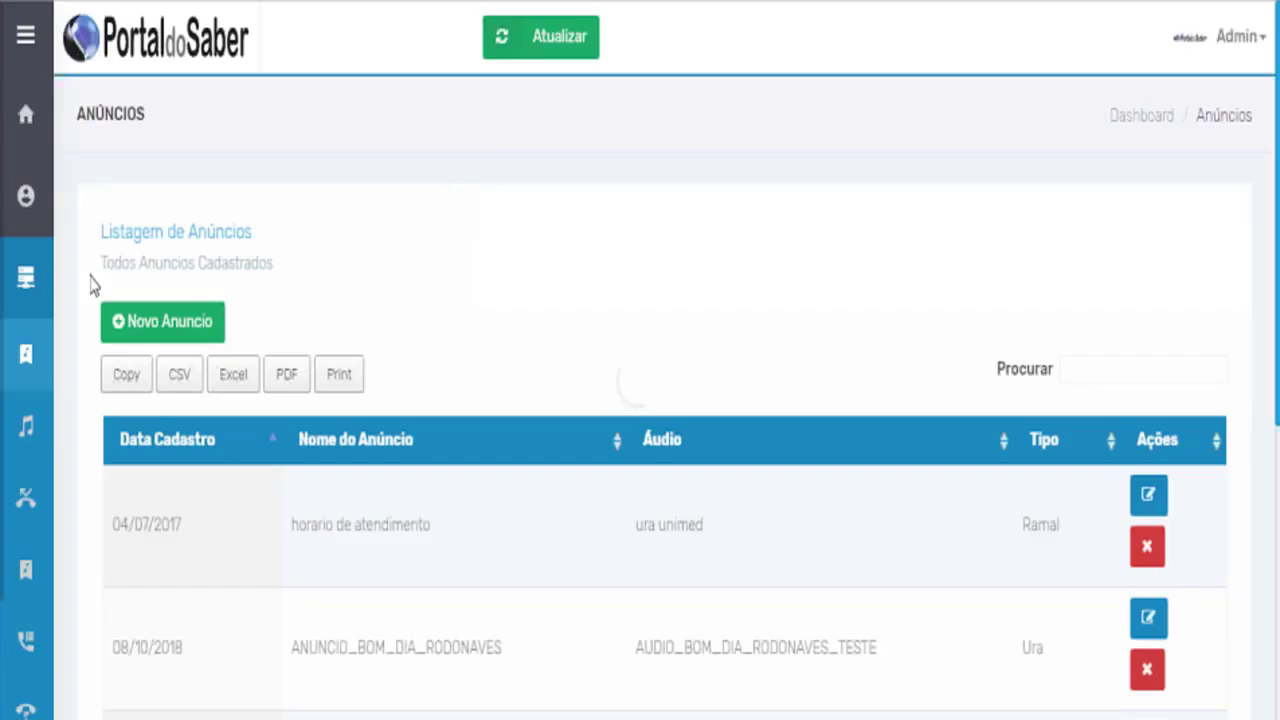
scroll(408, 400, down, 1)
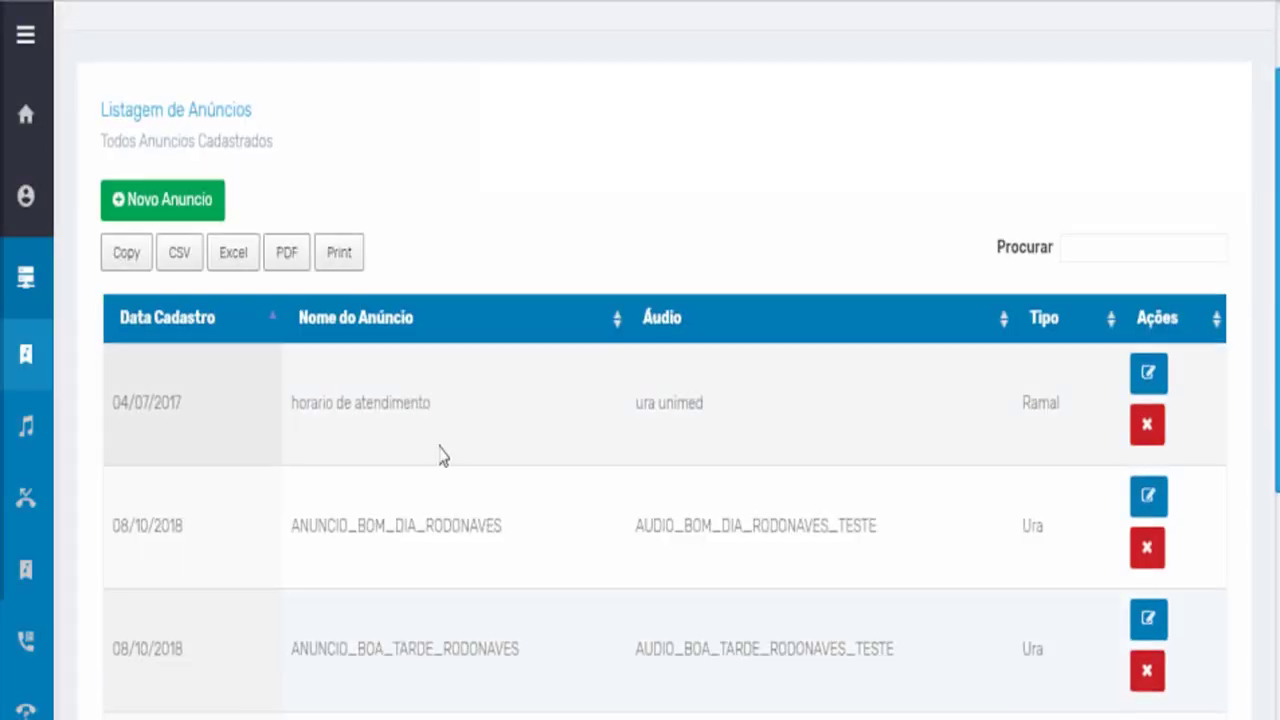
scroll(440, 452, down, 4)
scroll(437, 449, up, 5)
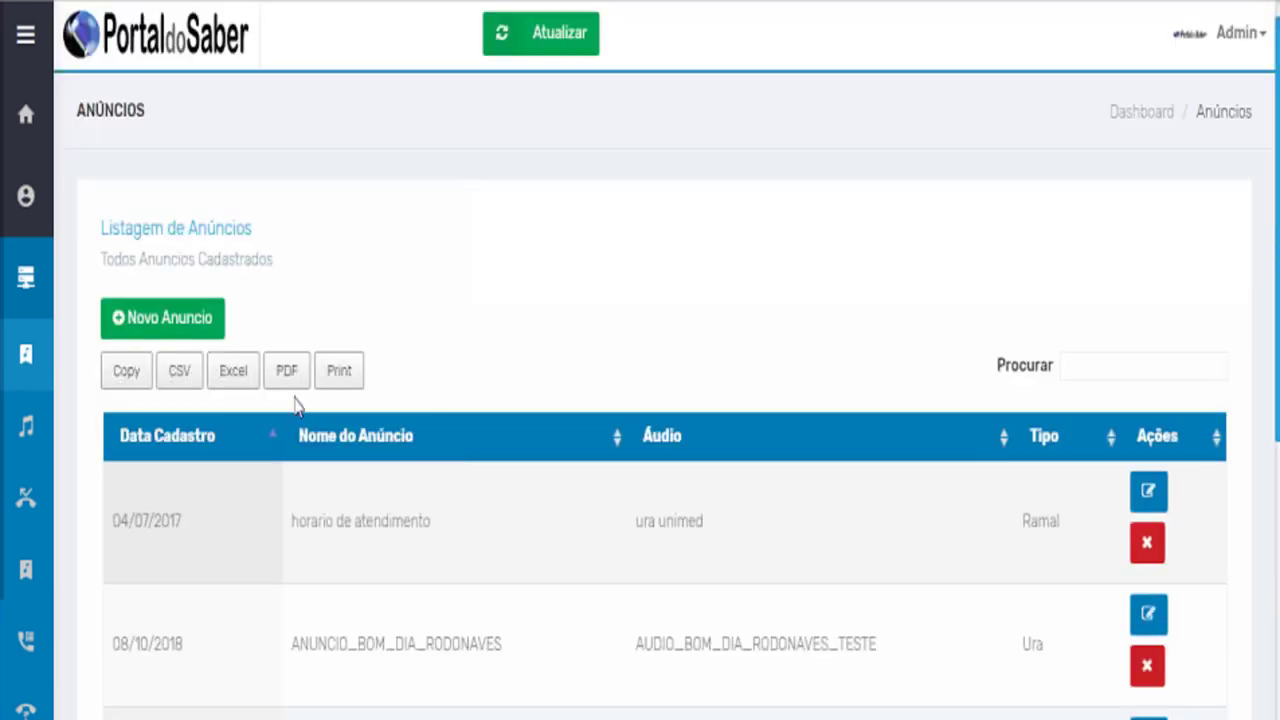
mouse_move(26, 277)
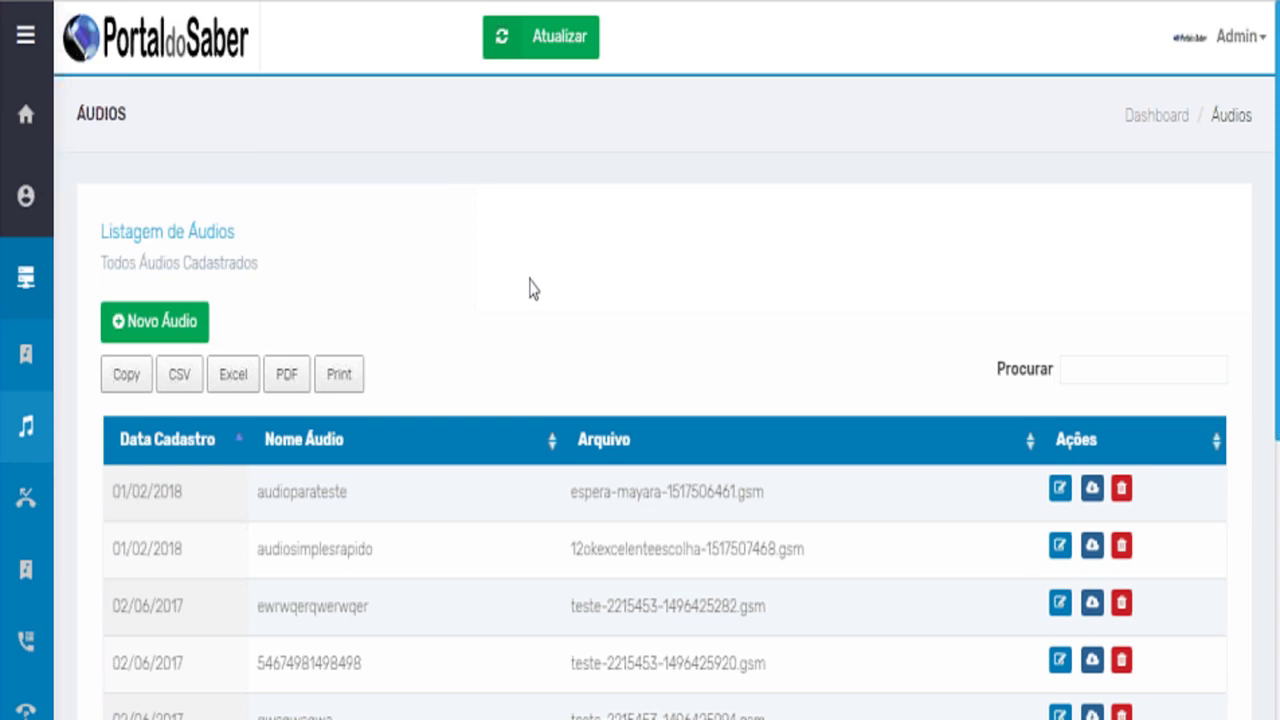
scroll(530, 292, down, 1)
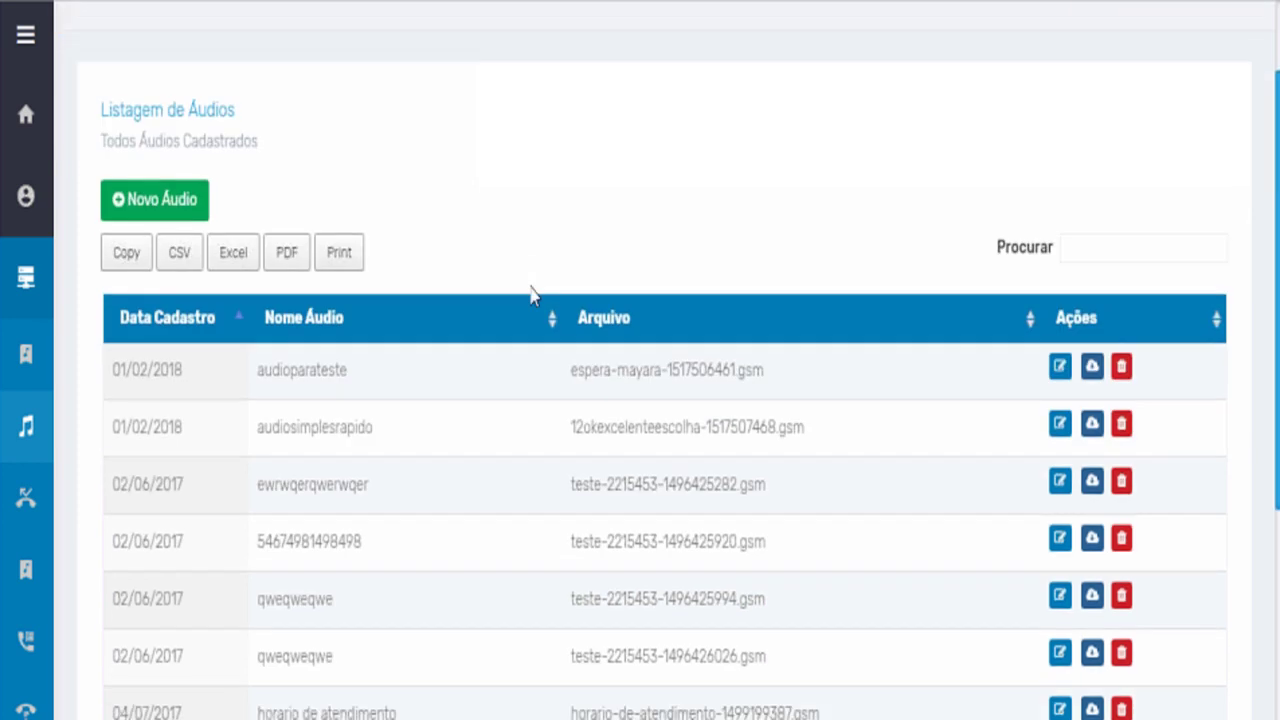
scroll(530, 292, down, 2)
scroll(532, 296, up, 3)
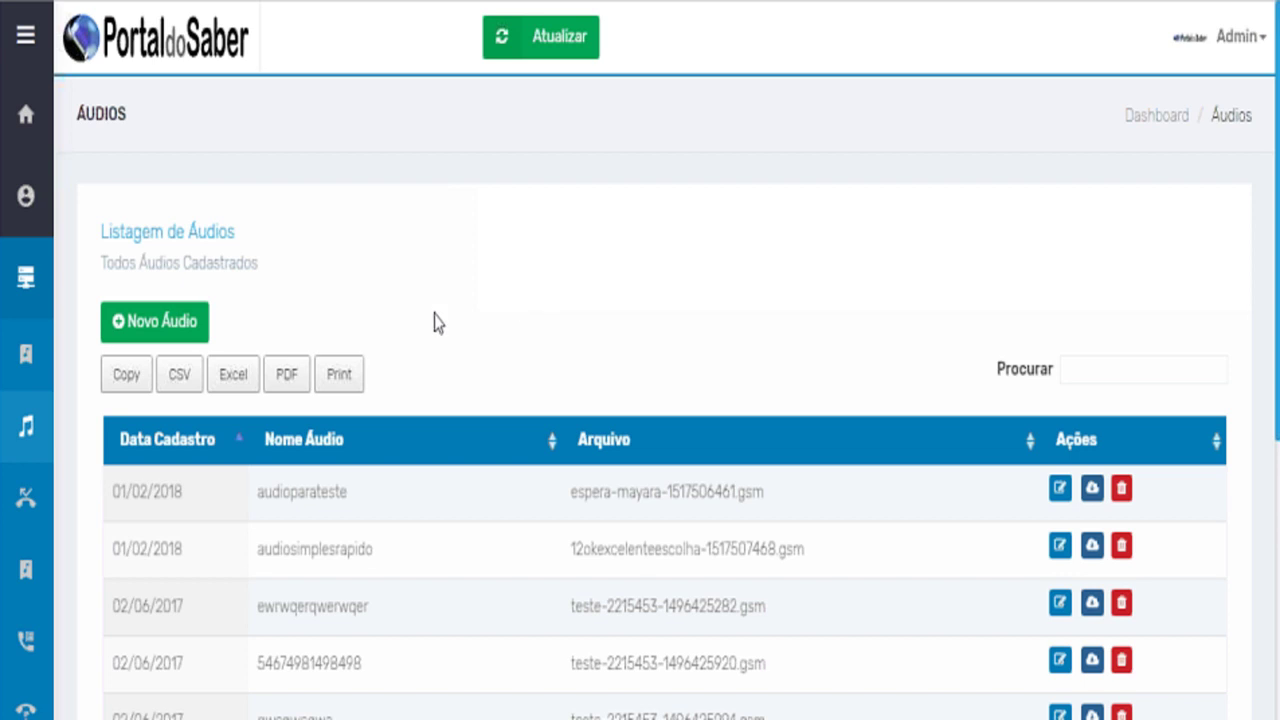
click(140, 332)
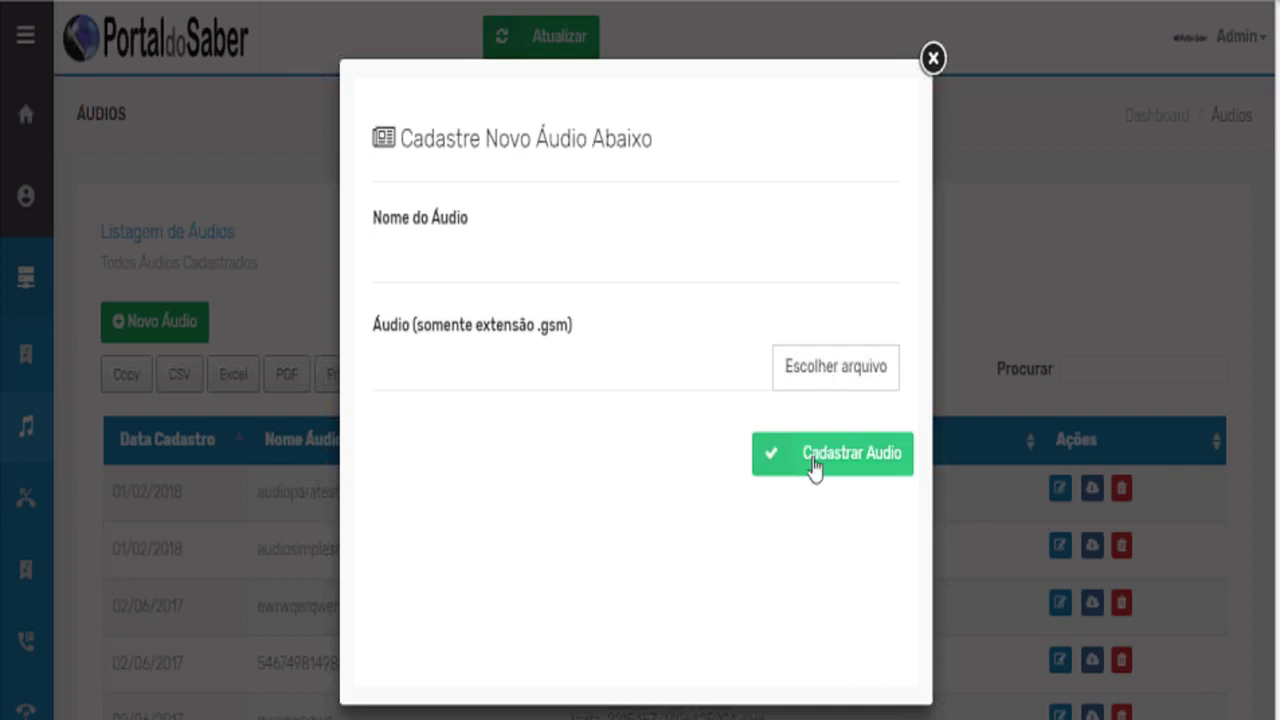
click(930, 60)
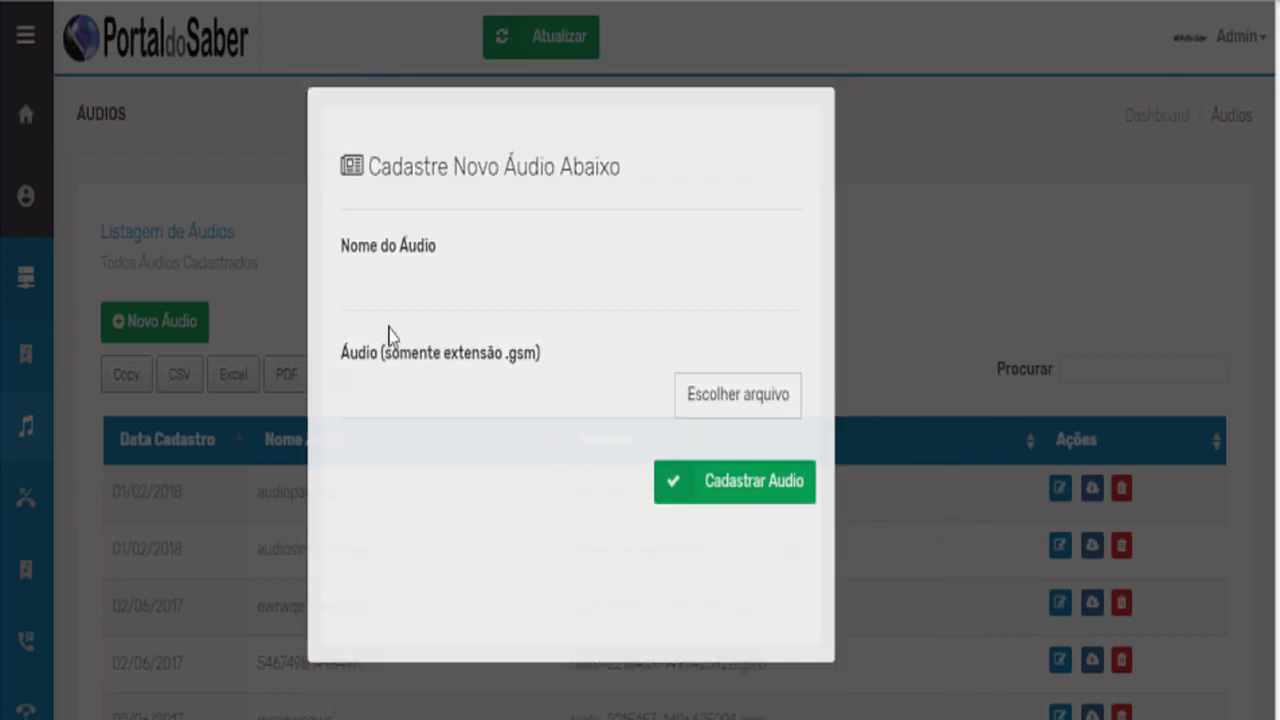
mouse_move(44, 432)
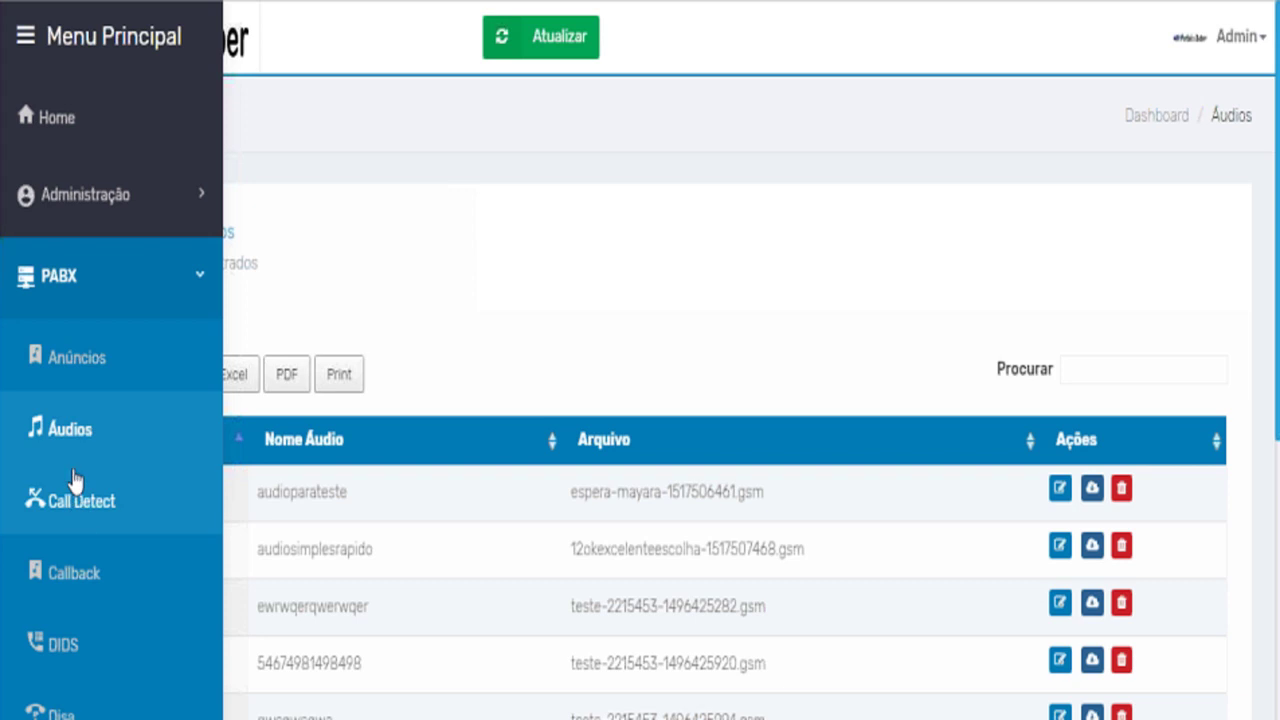
On the Call Detect page, set the DDD area code to 16, leaving Saída unchanged.
scroll(77, 495, down, 2)
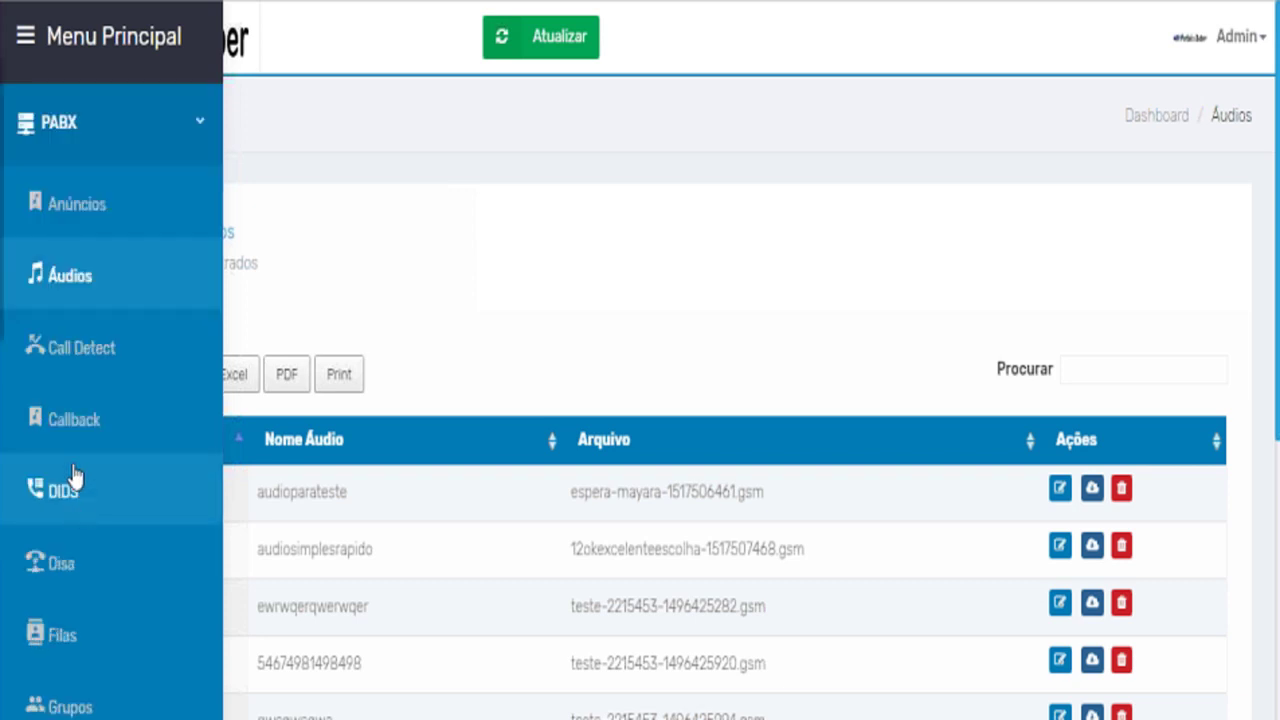
click(86, 352)
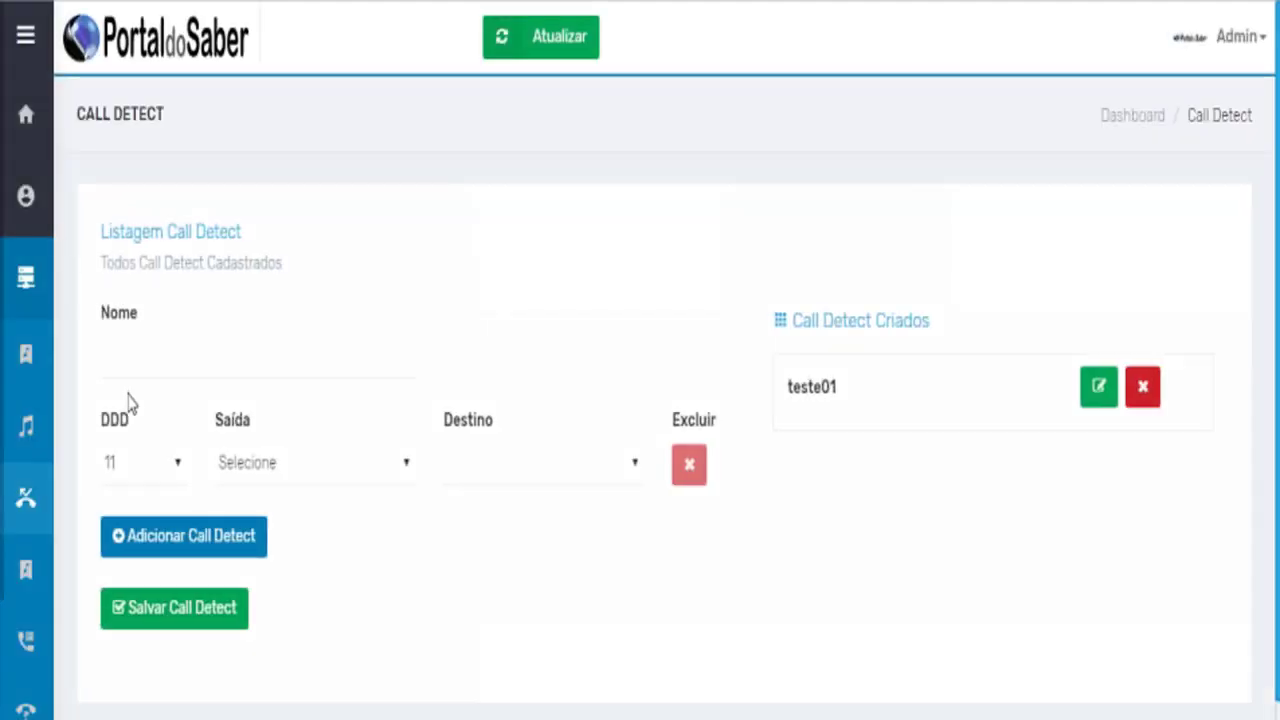
scroll(128, 402, down, 1)
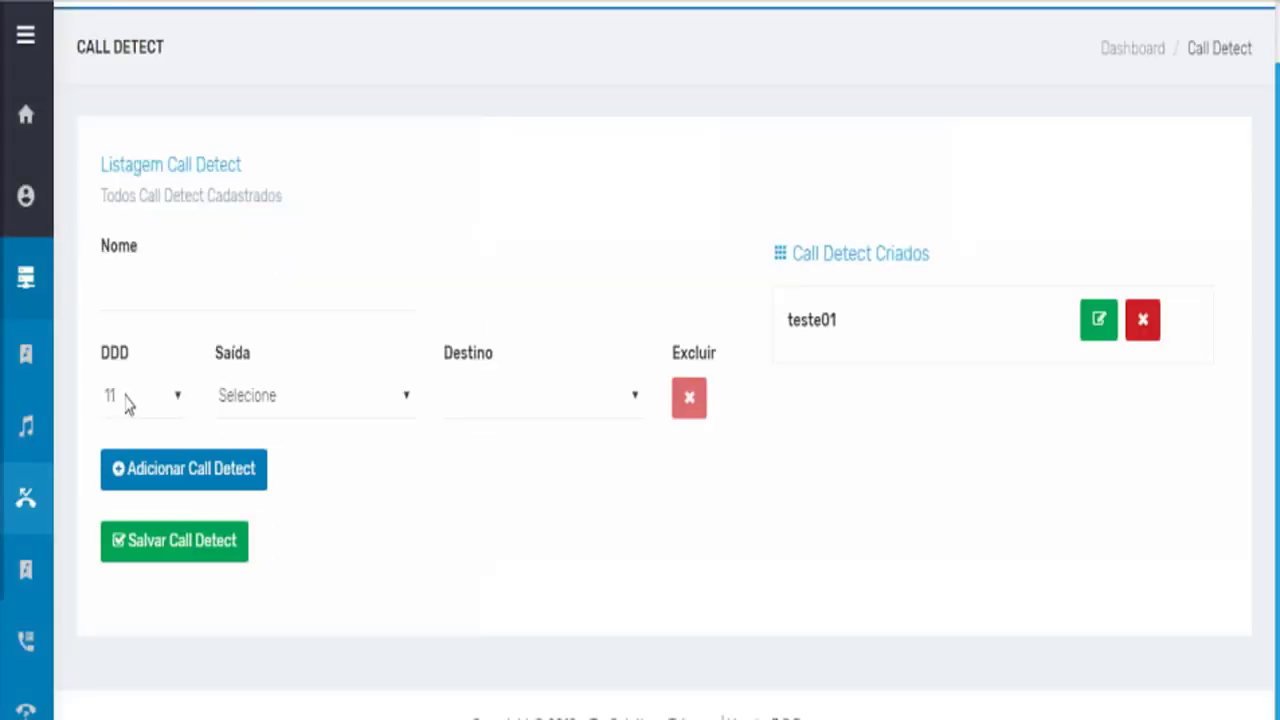
click(175, 404)
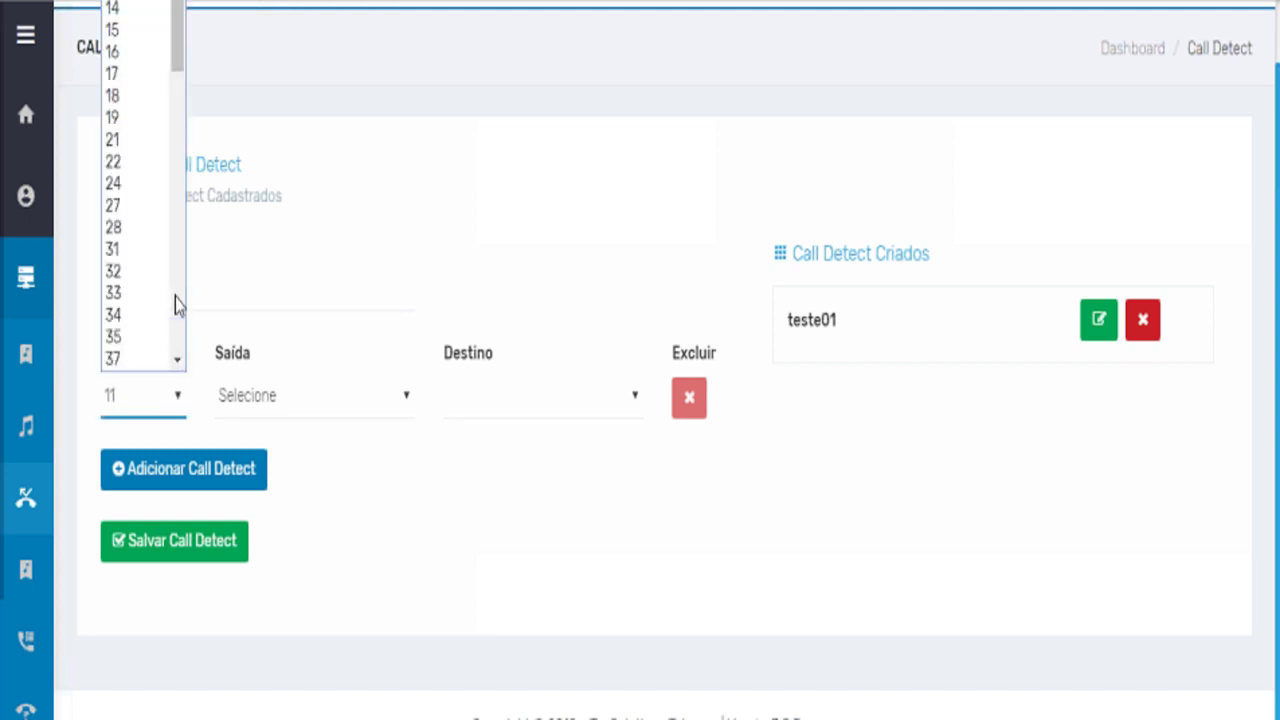
click(134, 56)
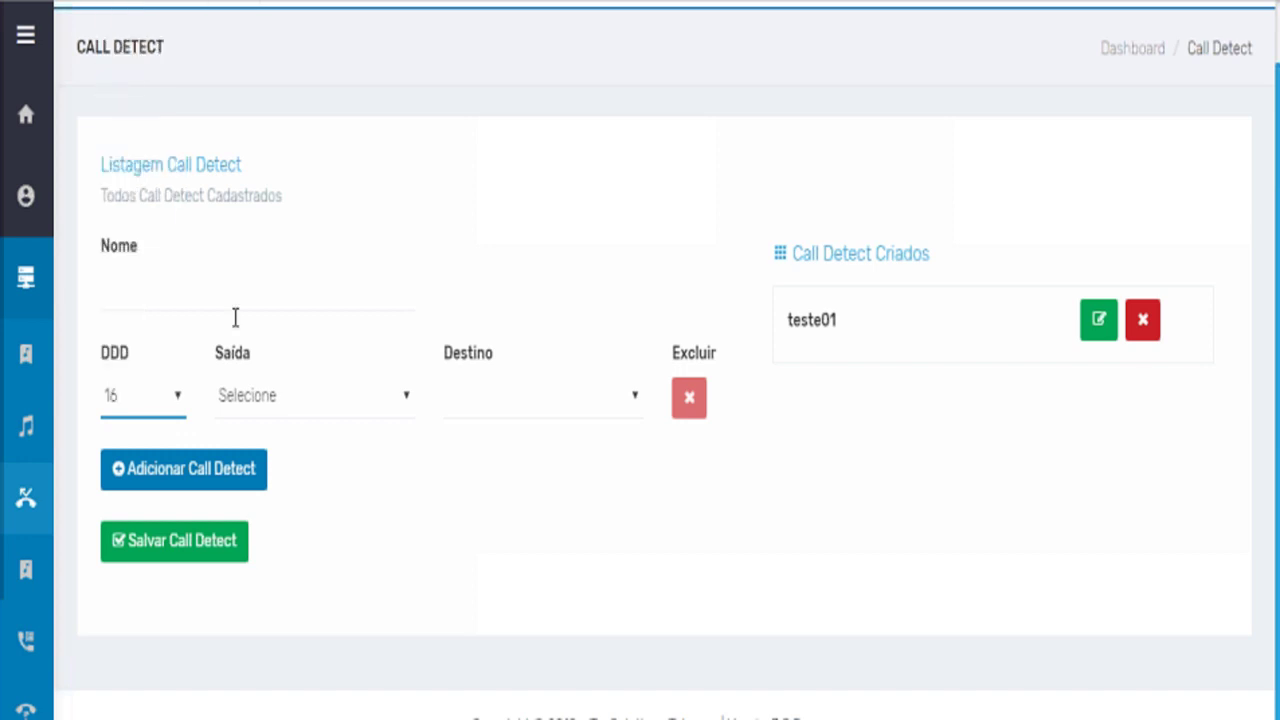
click(274, 405)
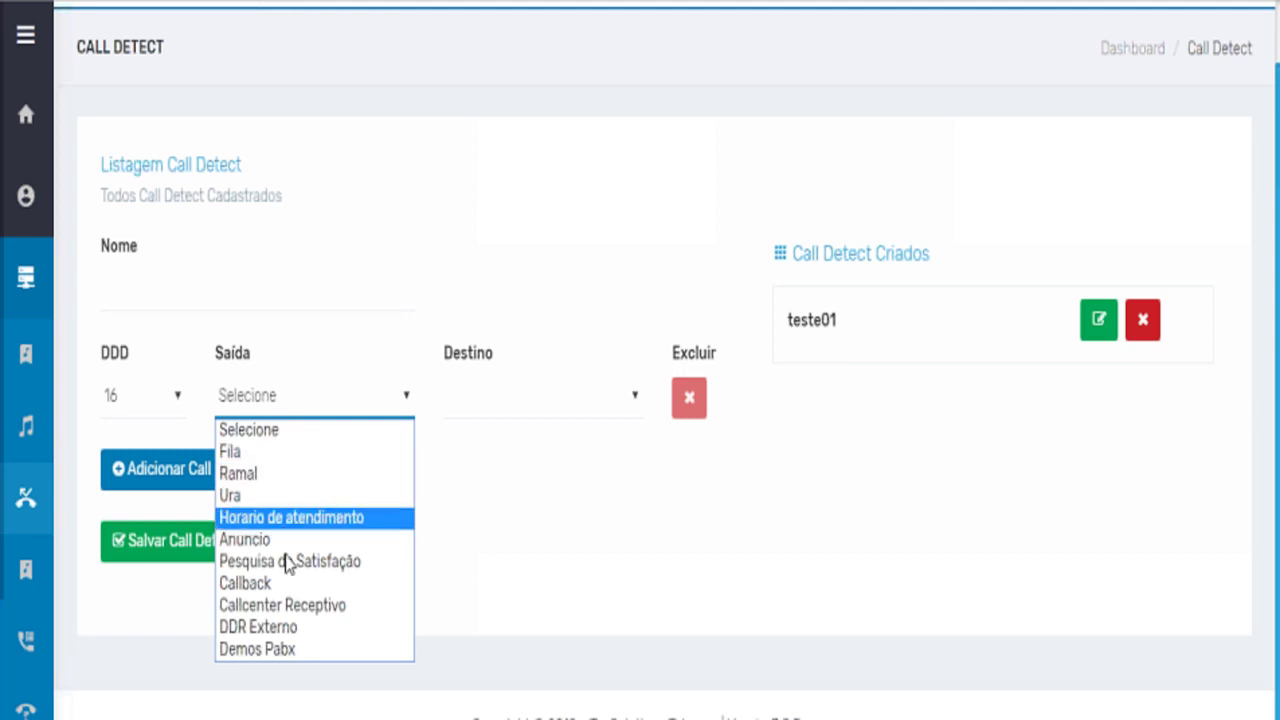
click(505, 268)
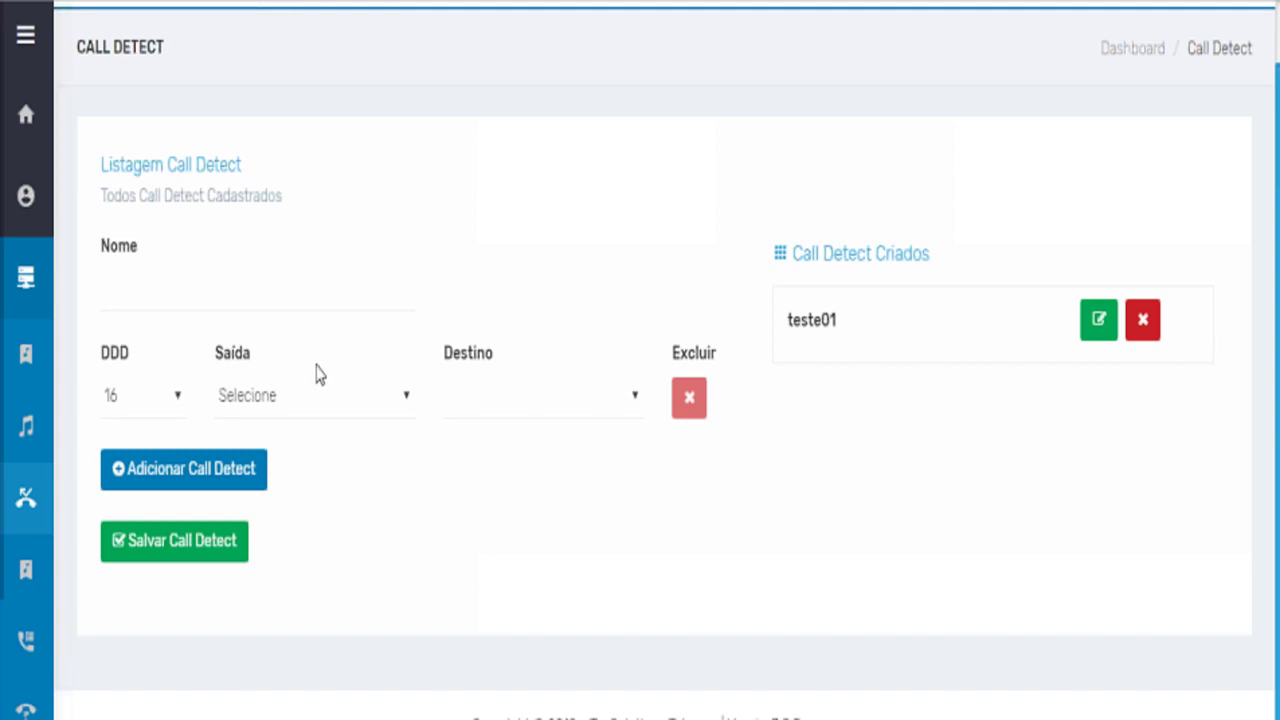
click(136, 414)
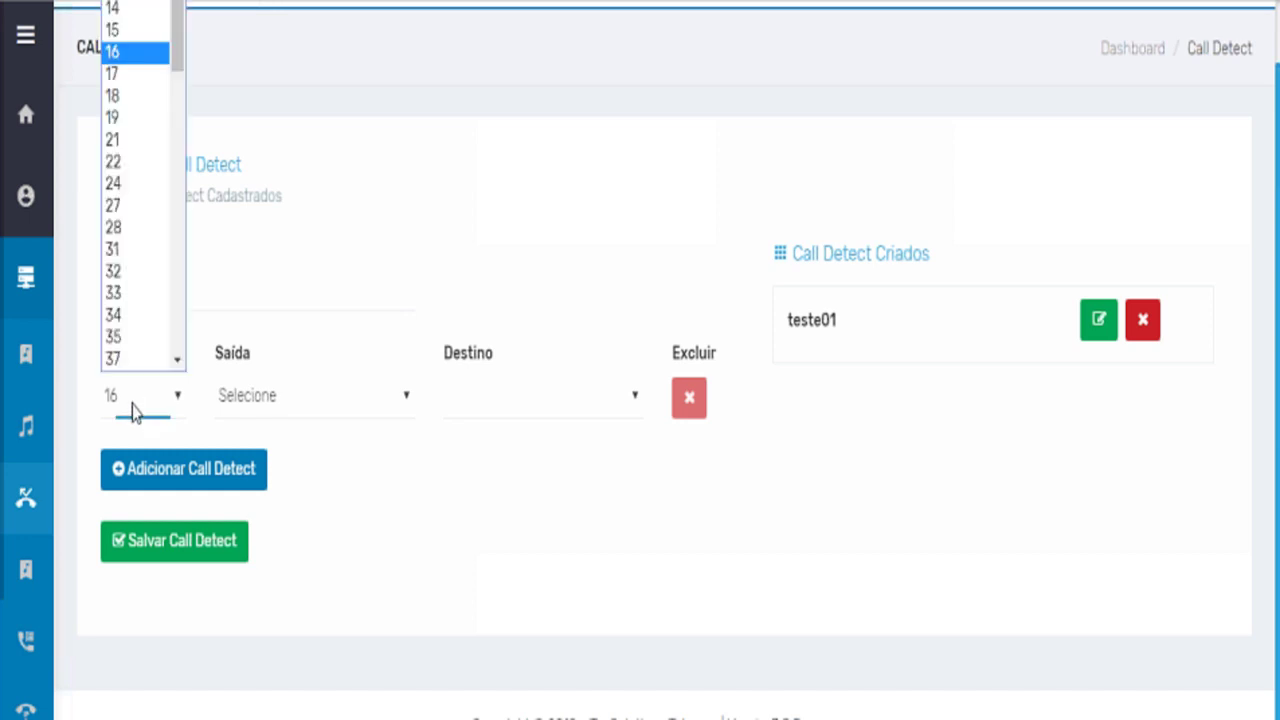
click(135, 52)
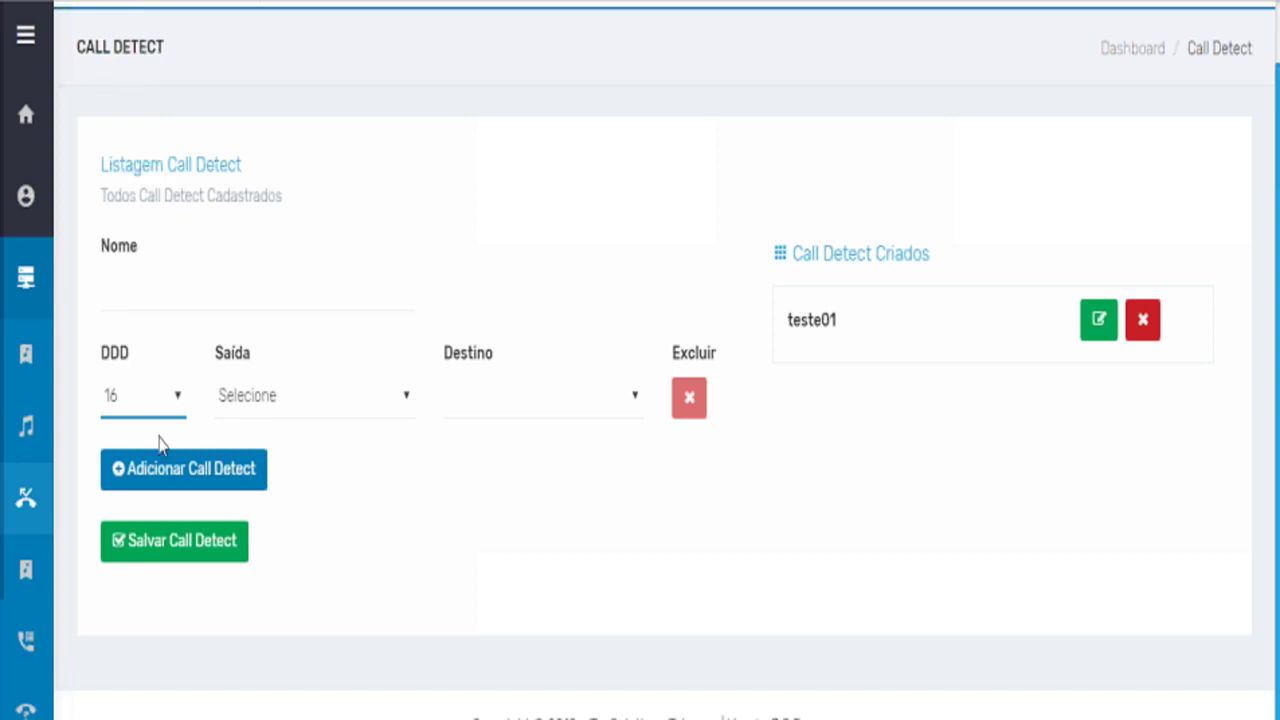
Open PABX > Callback to see the 'new callback' entry.
mouse_move(46, 470)
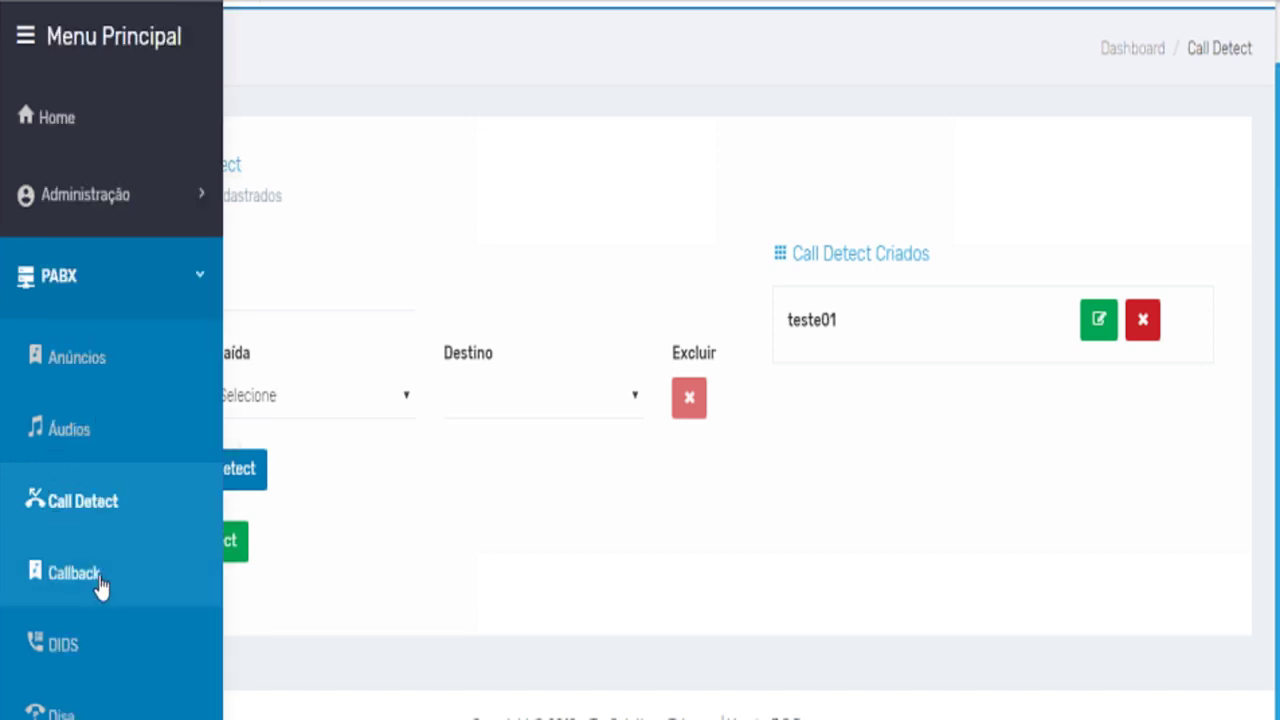
scroll(103, 591, down, 3)
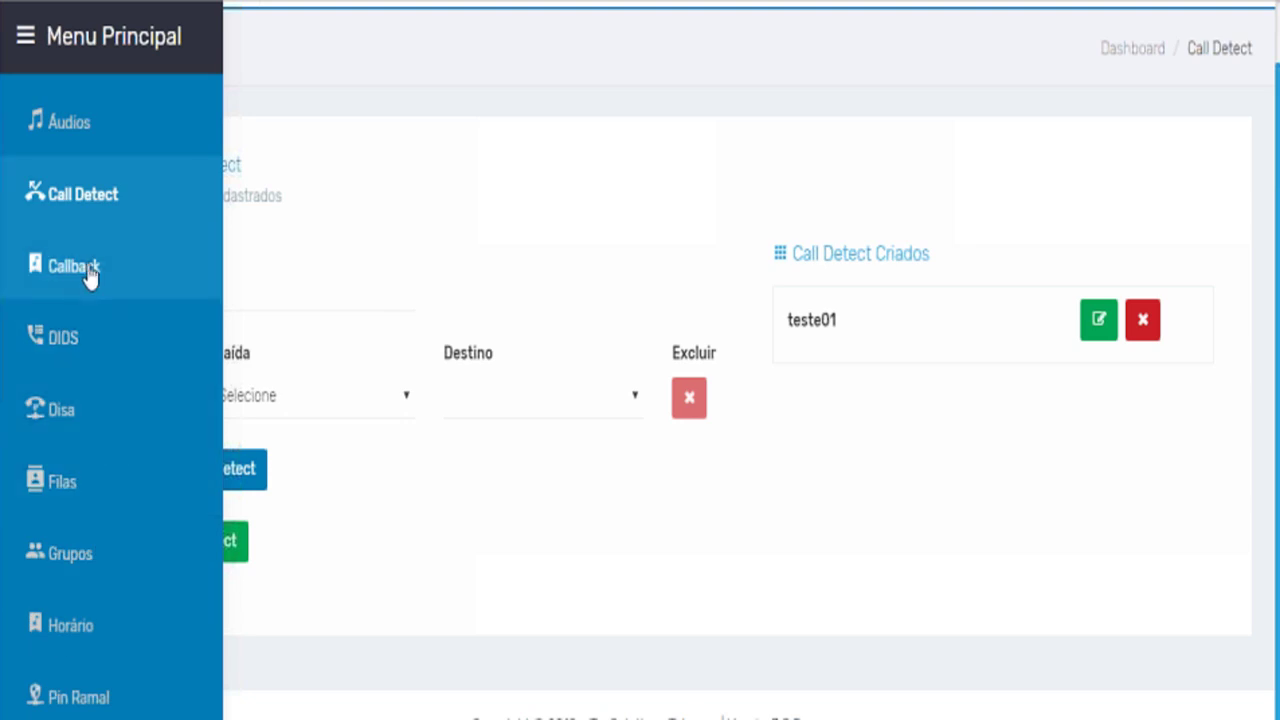
scroll(85, 285, down, 5)
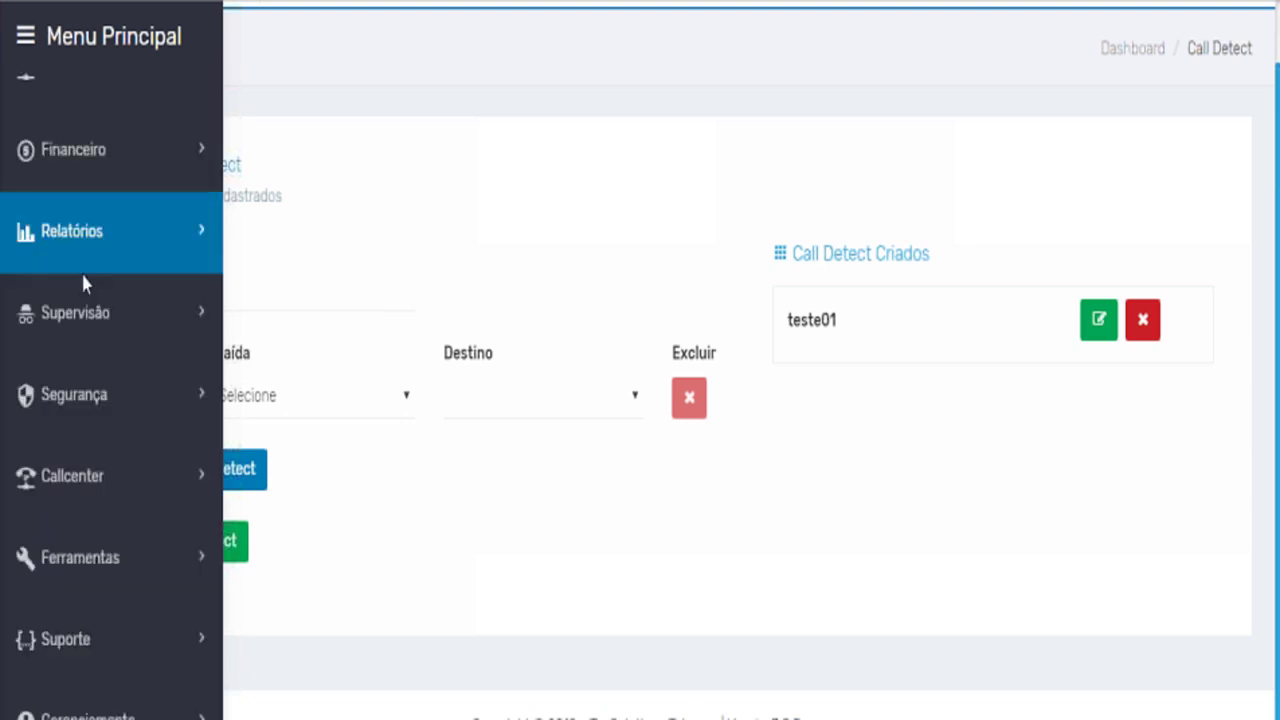
click(161, 457)
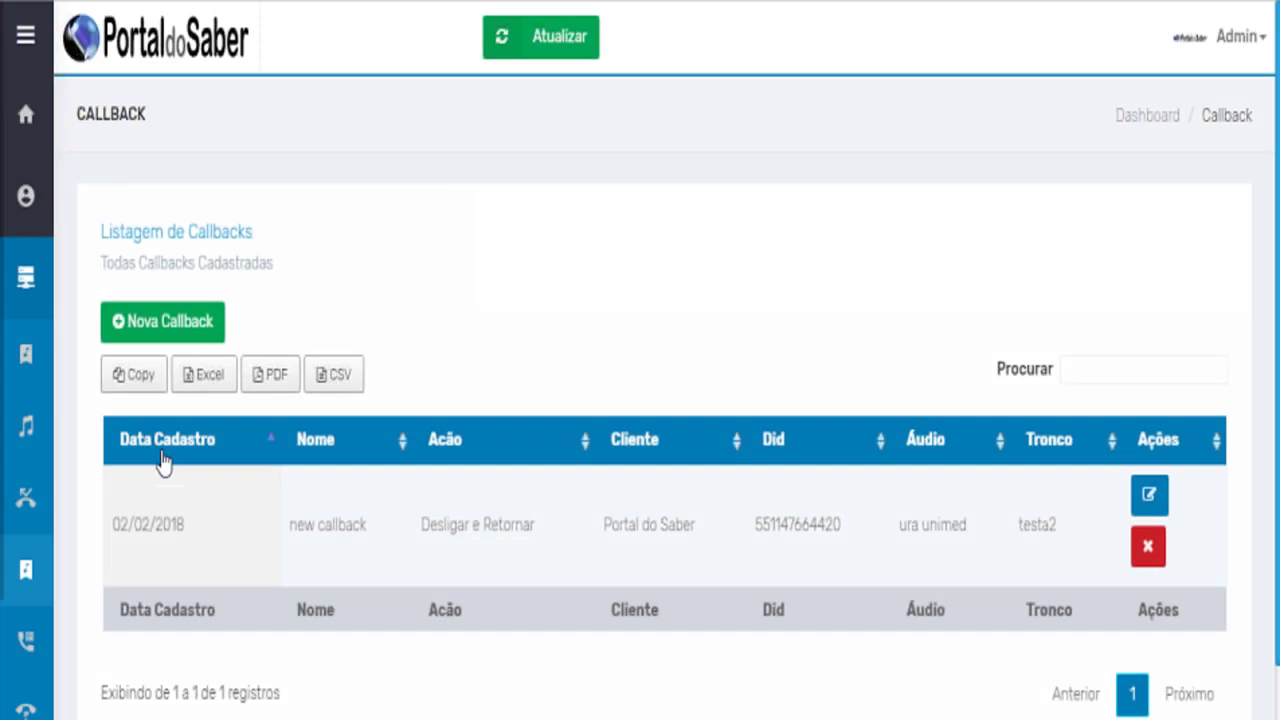
scroll(385, 515, down, 1)
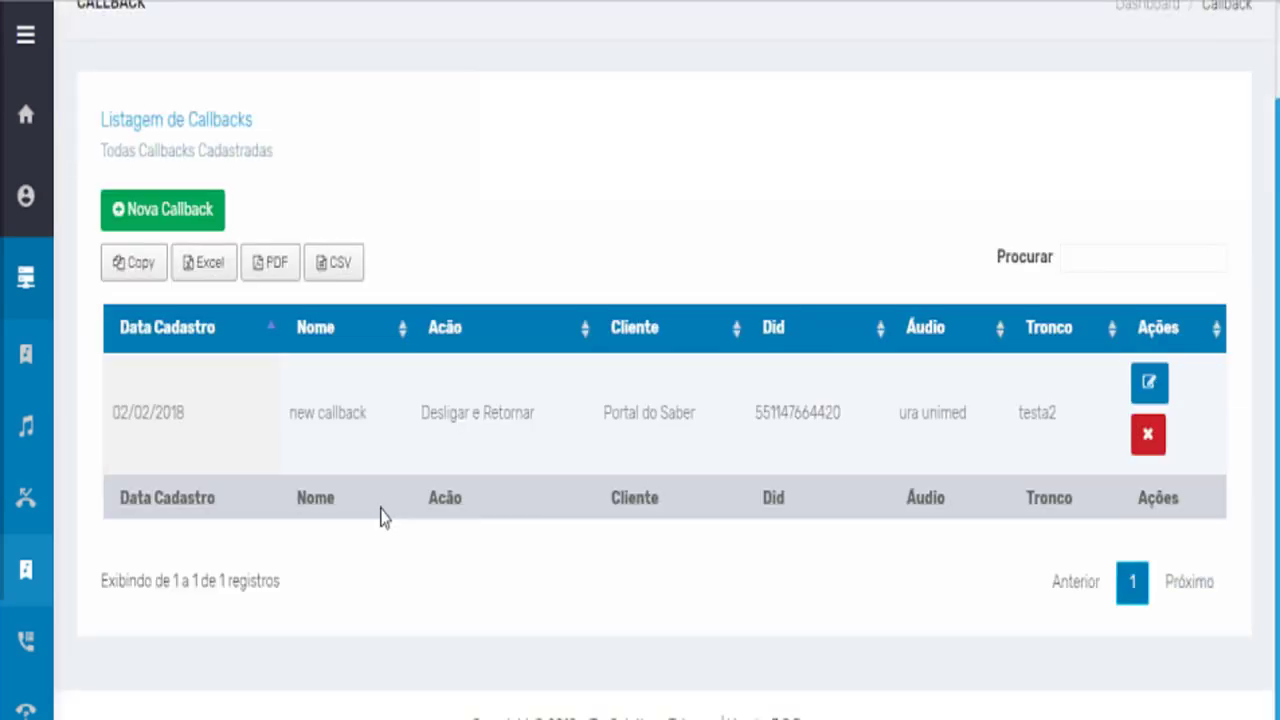
scroll(382, 515, up, 1)
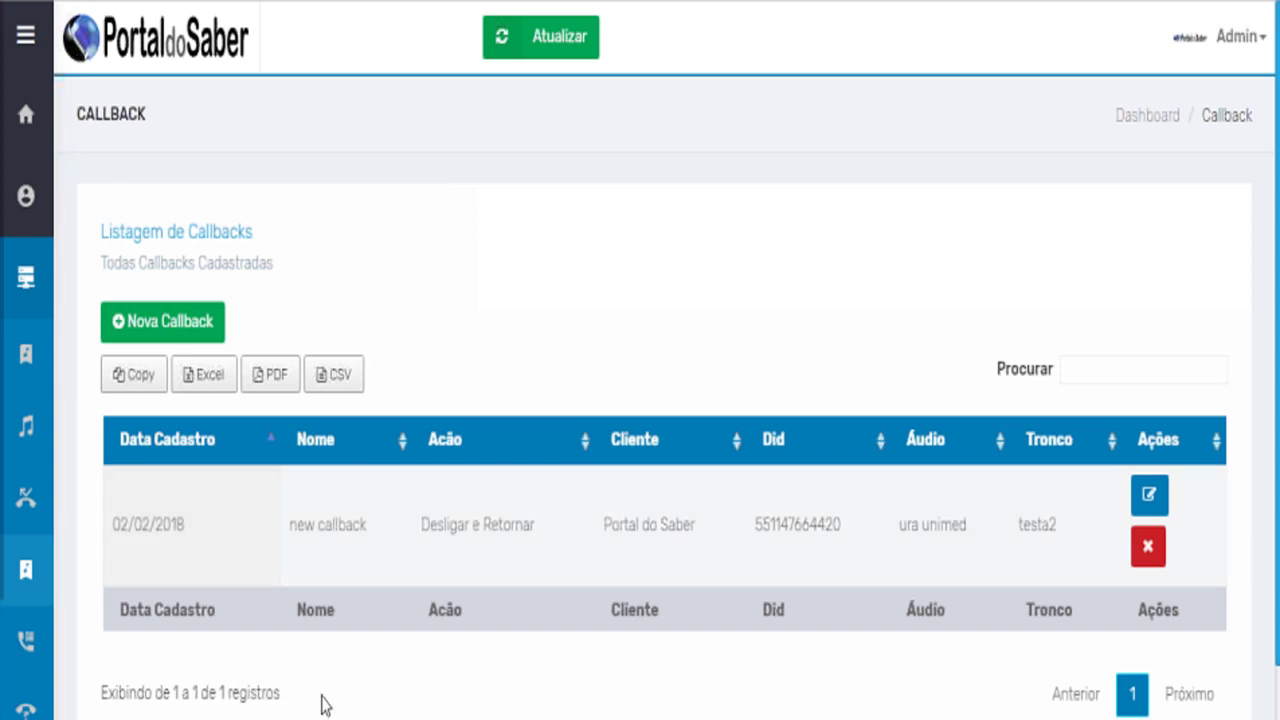
scroll(260, 500, down, 1)
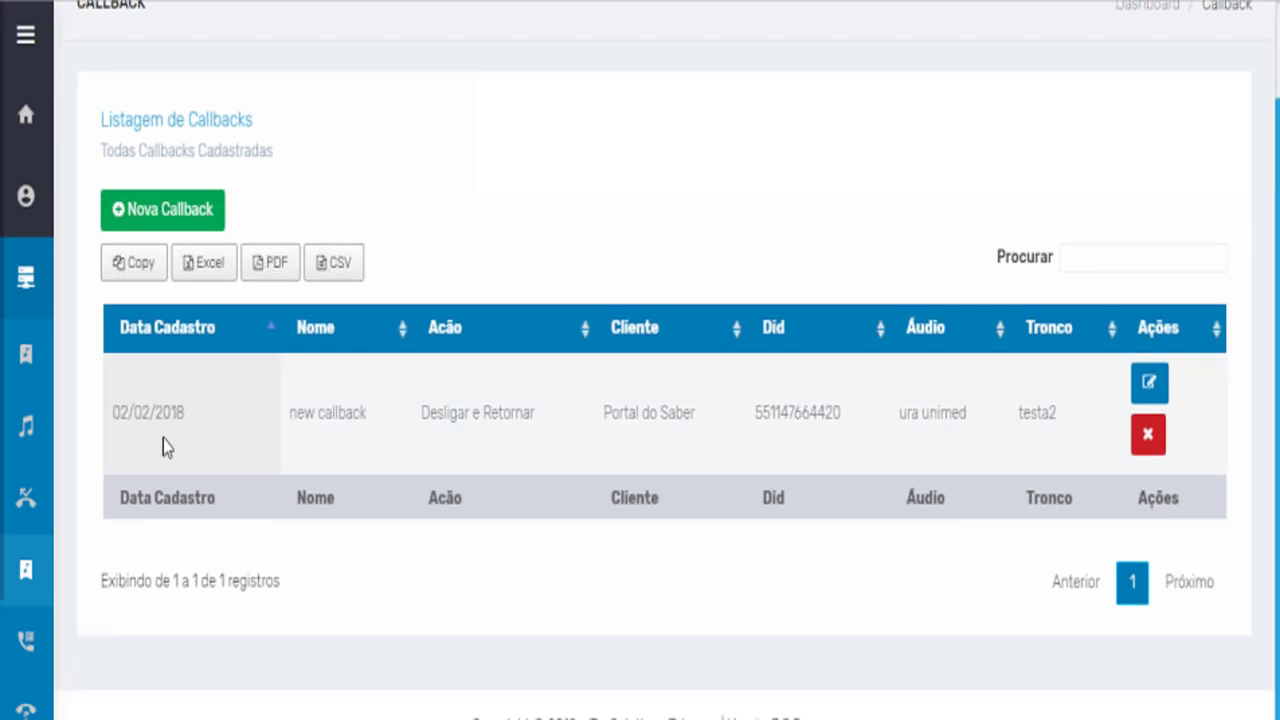
mouse_move(134, 509)
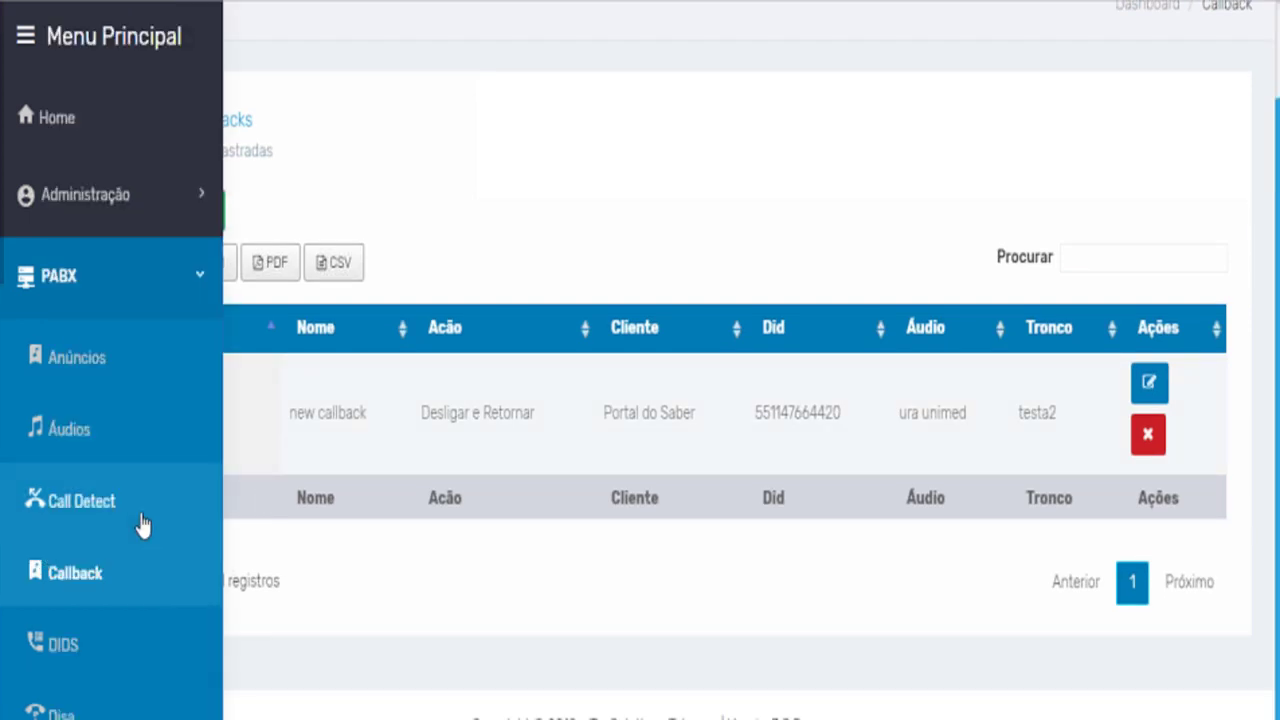
Scroll through the DIDS table showing 18888, DIDCALLCENTER TESTE and DIDCALLCENTER.
scroll(137, 520, down, 3)
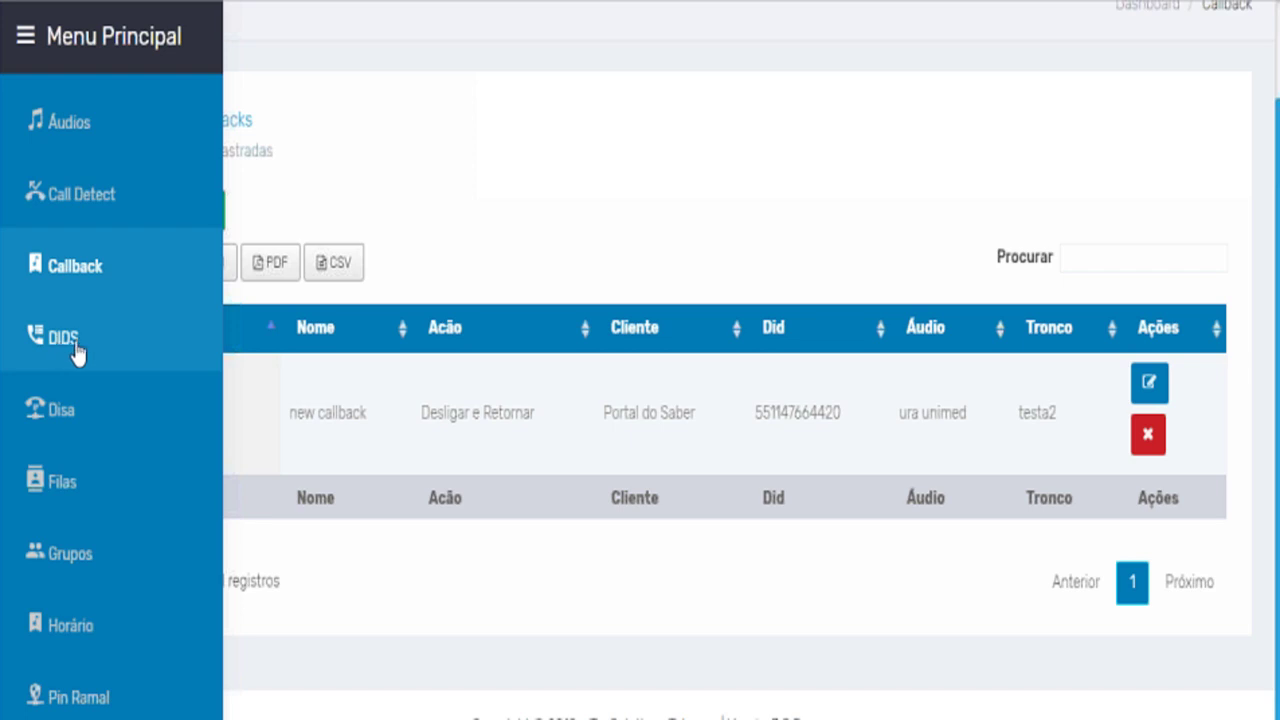
scroll(80, 352, down, 5)
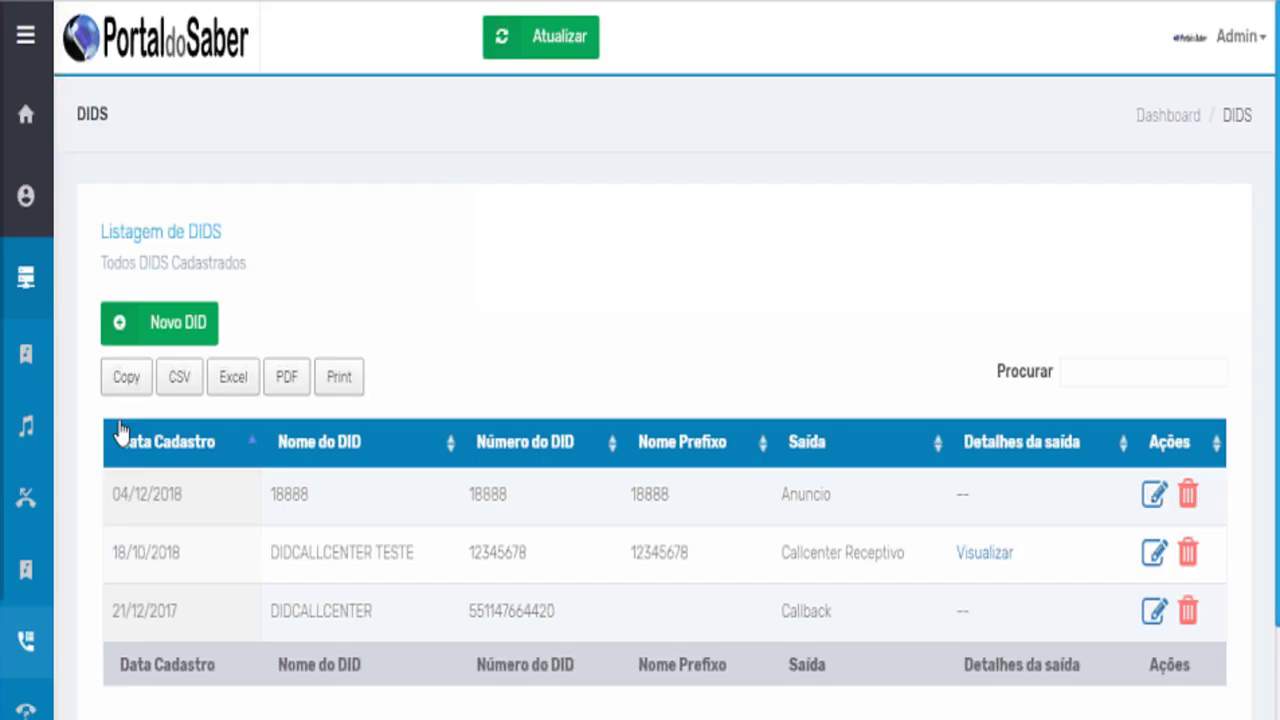
scroll(574, 394, down, 3)
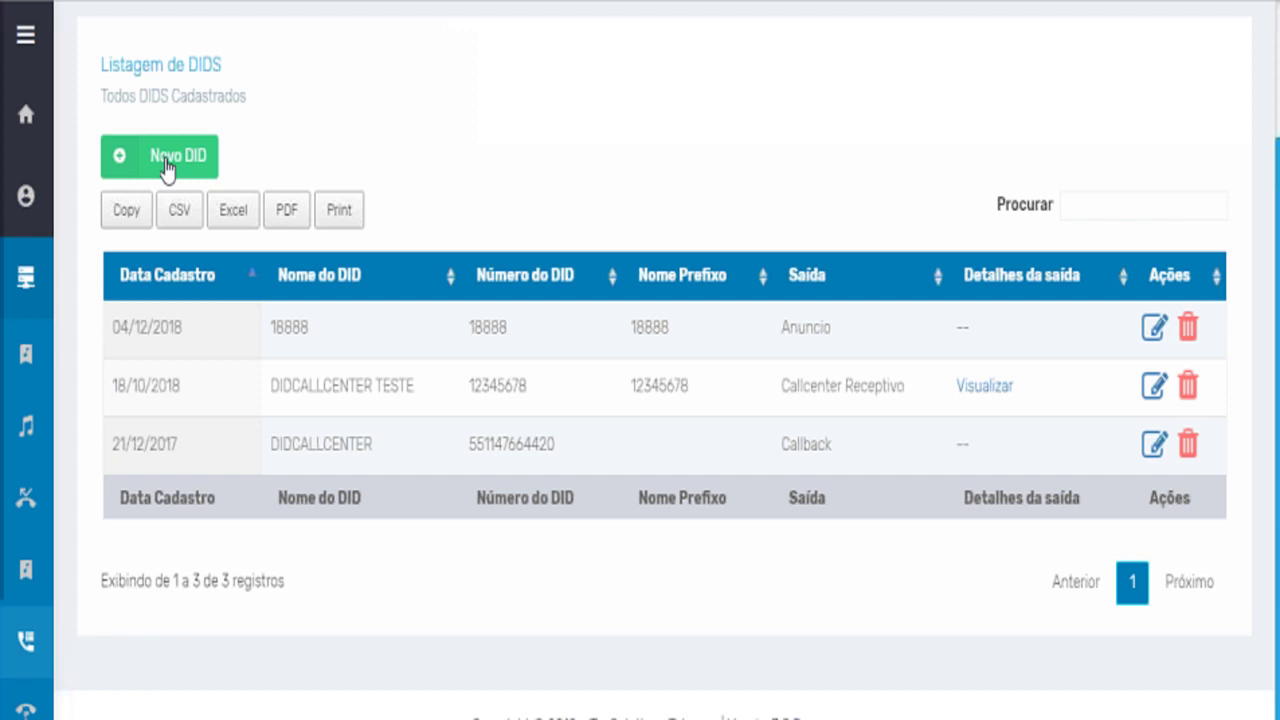
mouse_move(40, 408)
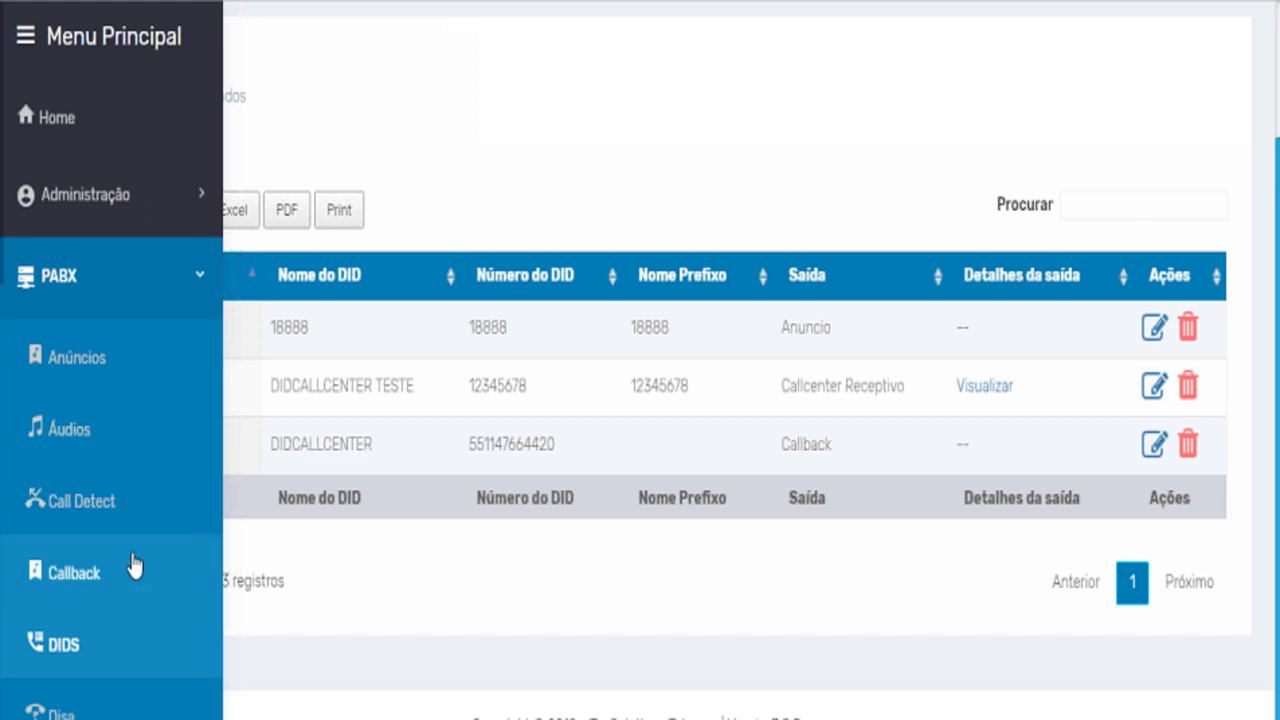
scroll(123, 545, down, 2)
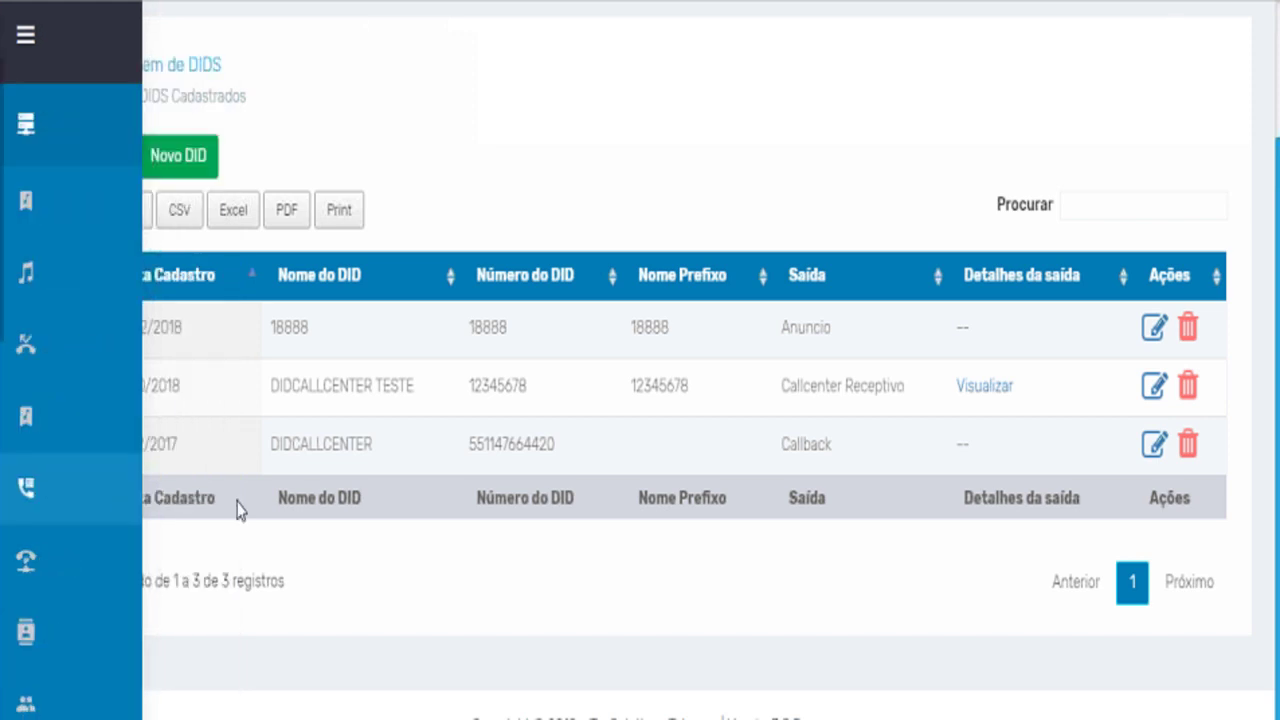
mouse_move(35, 497)
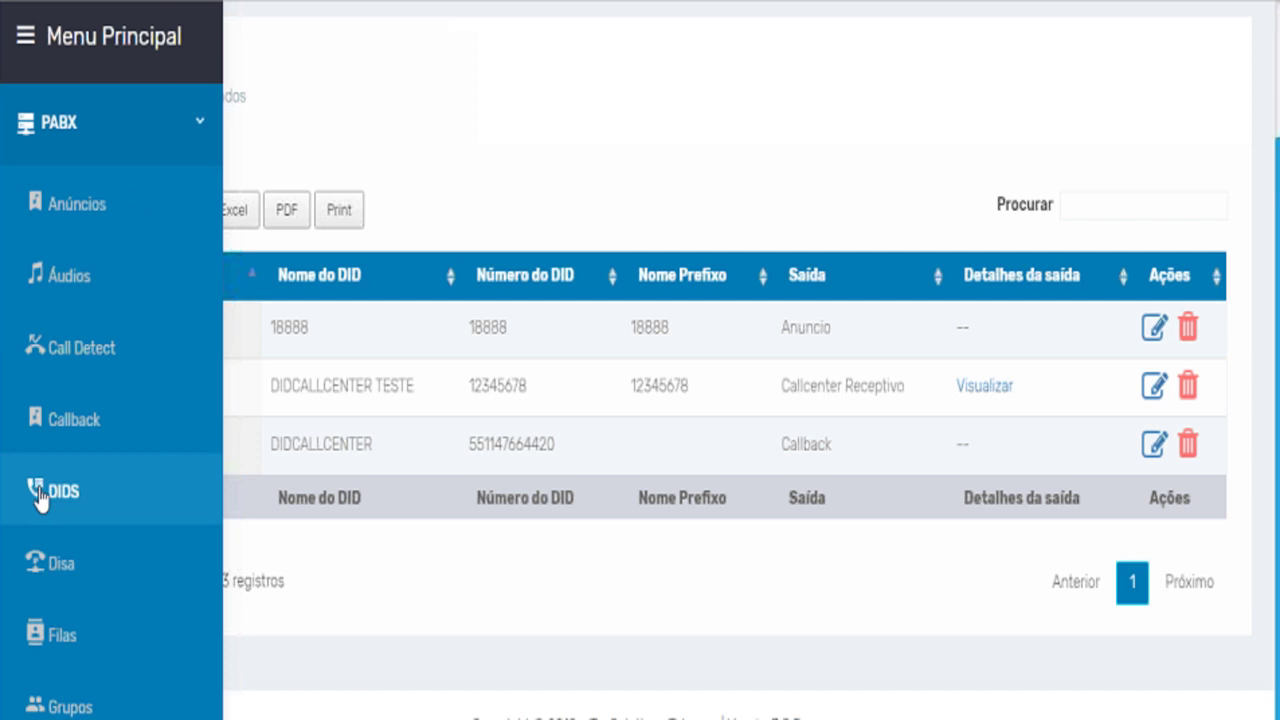
scroll(115, 558, down, 2)
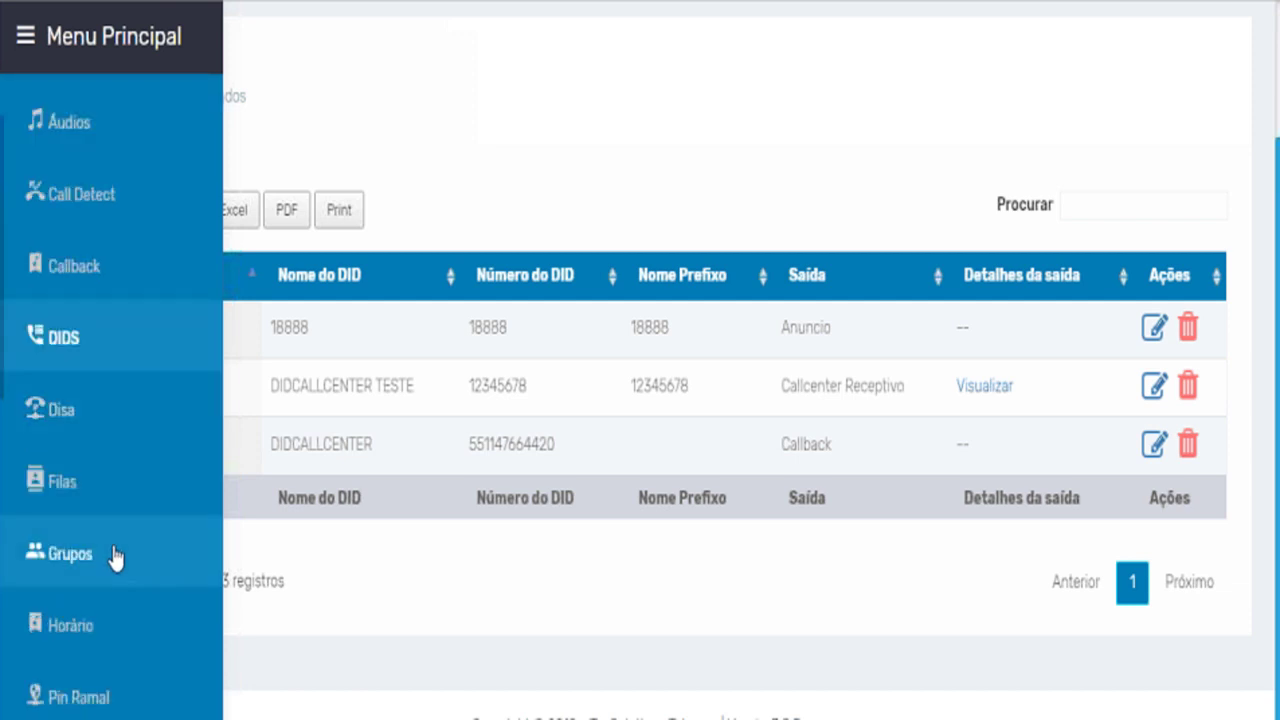
Open the Disa page, then scroll the PABX submenu down toward Filas.
click(95, 425)
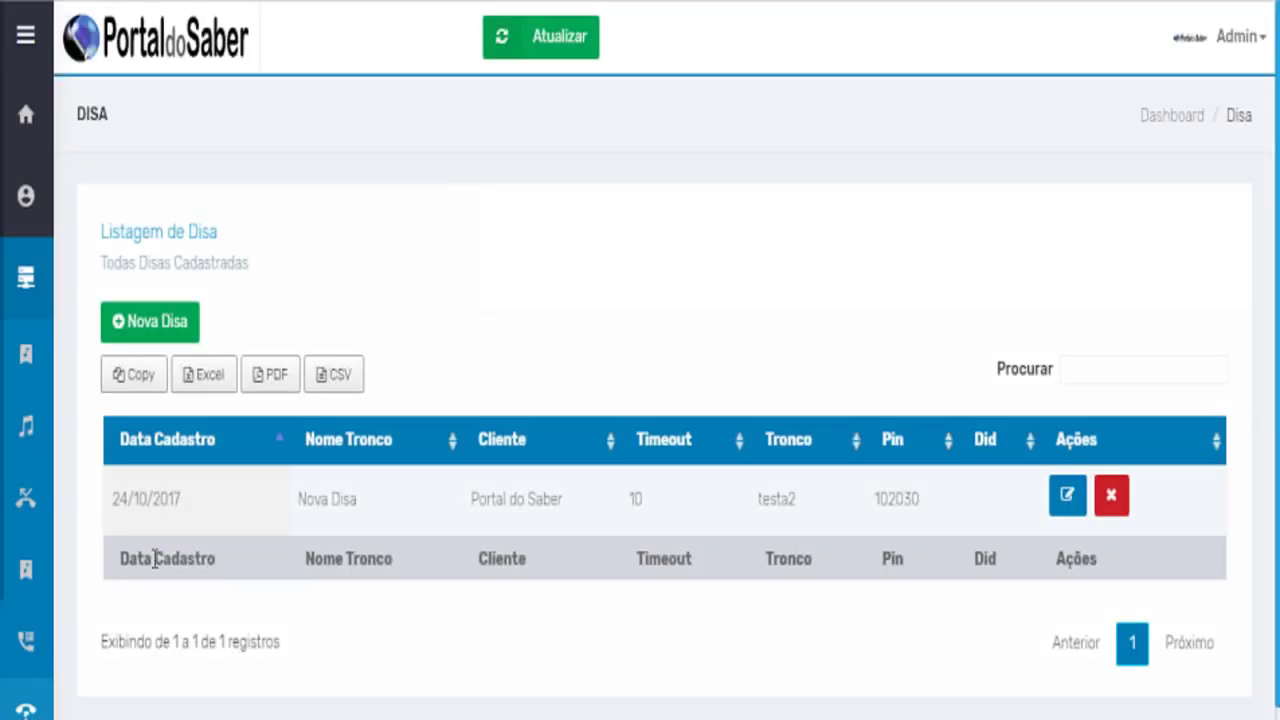
scroll(151, 557, down, 1)
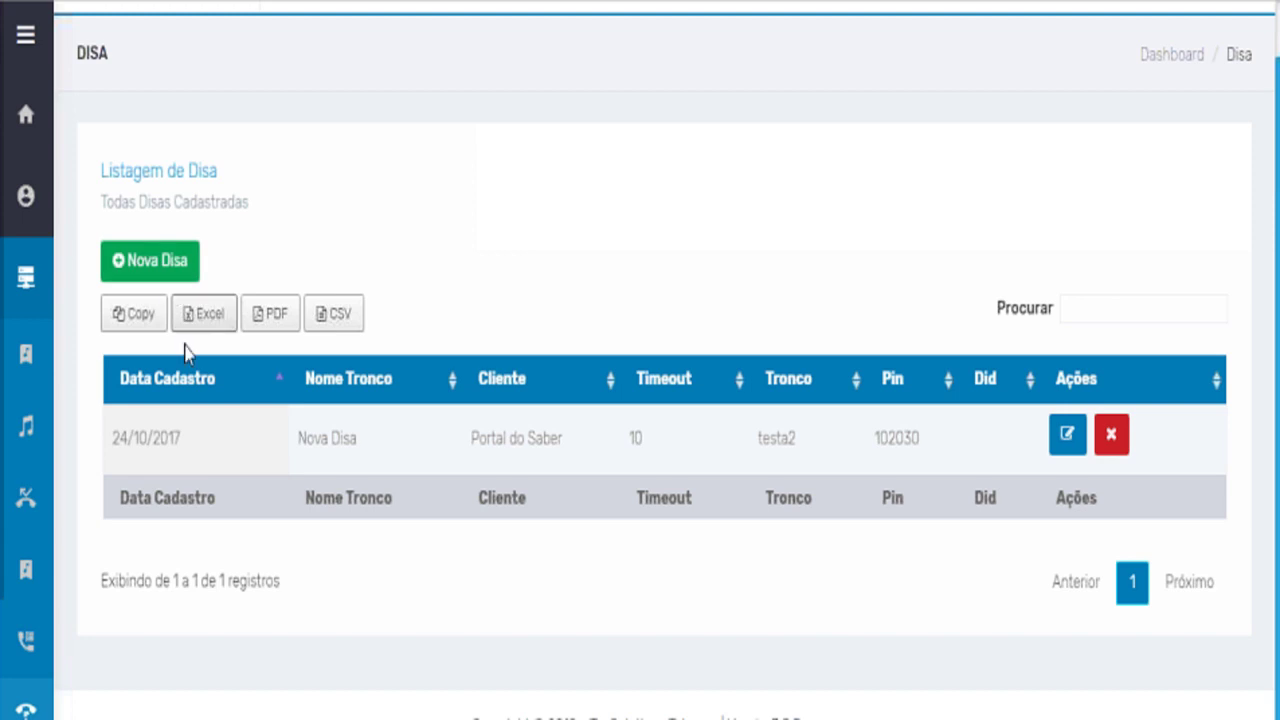
scroll(50, 515, down, 2)
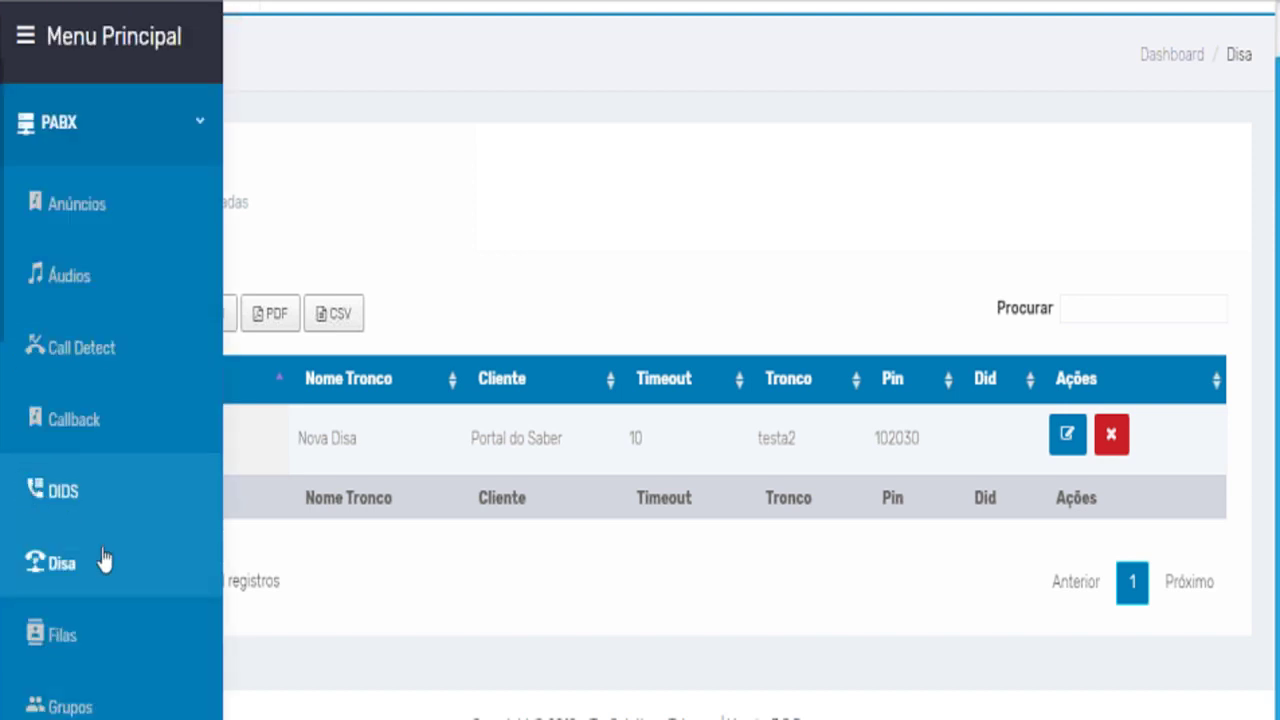
scroll(108, 558, down, 3)
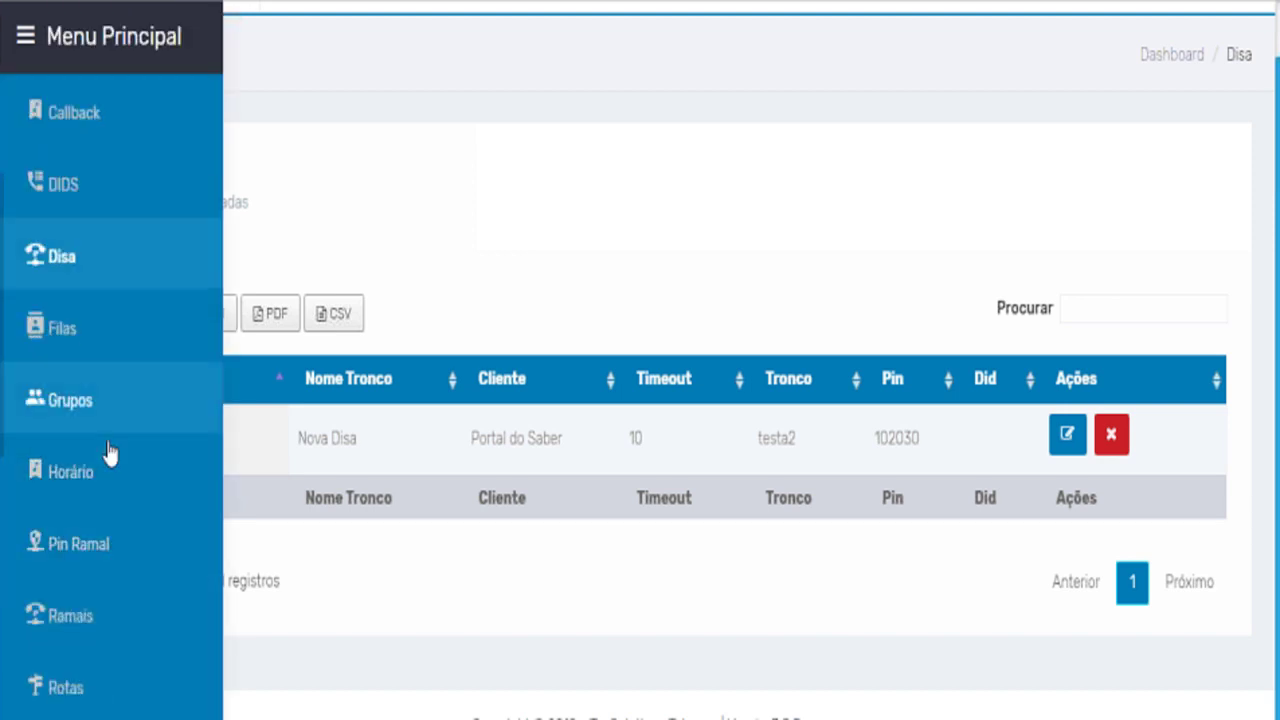
scroll(77, 343, down, 5)
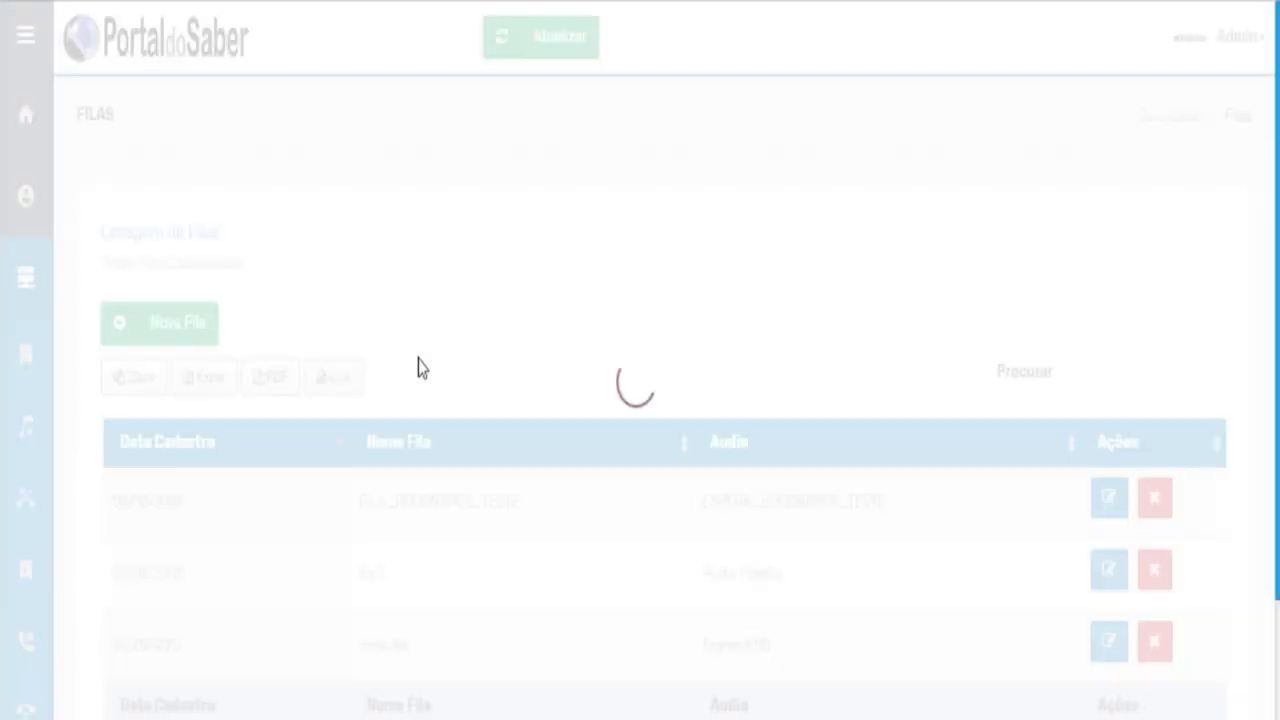
scroll(421, 377, down, 1)
Open the Editar Fila form for queue 'fila 2' from the Filas list.
scroll(421, 377, down, 2)
scroll(429, 380, up, 3)
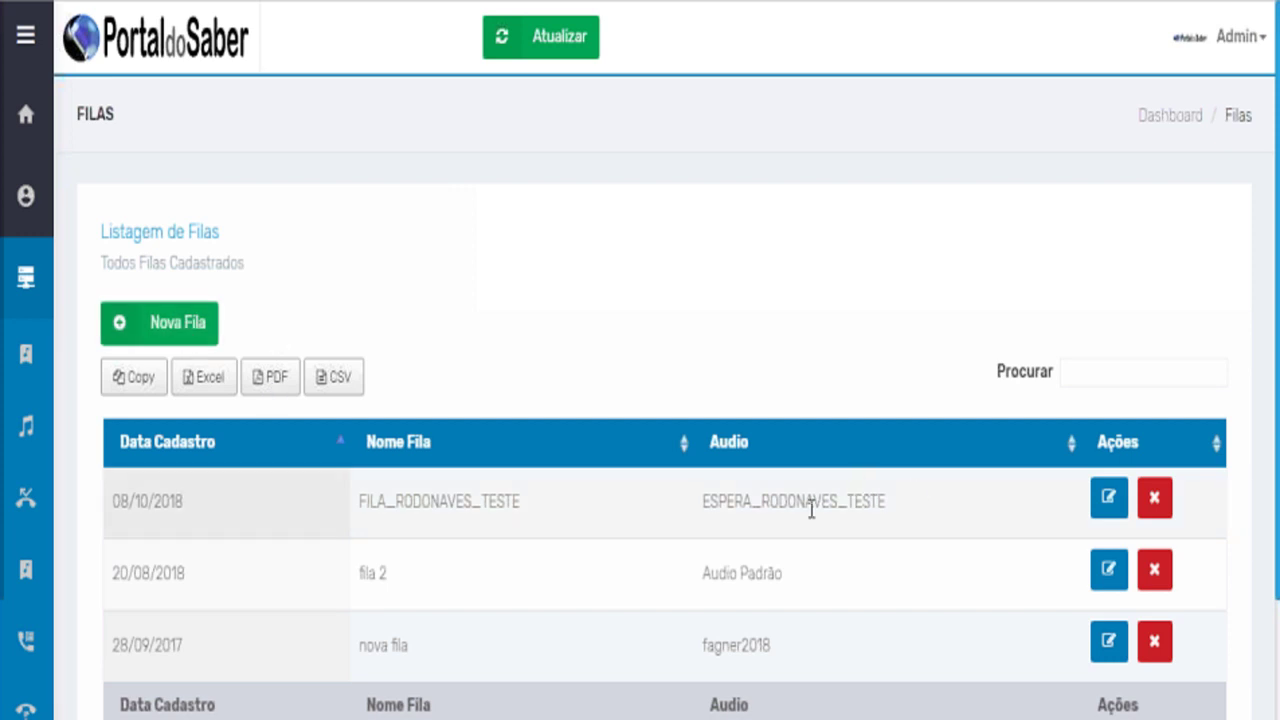
click(1110, 572)
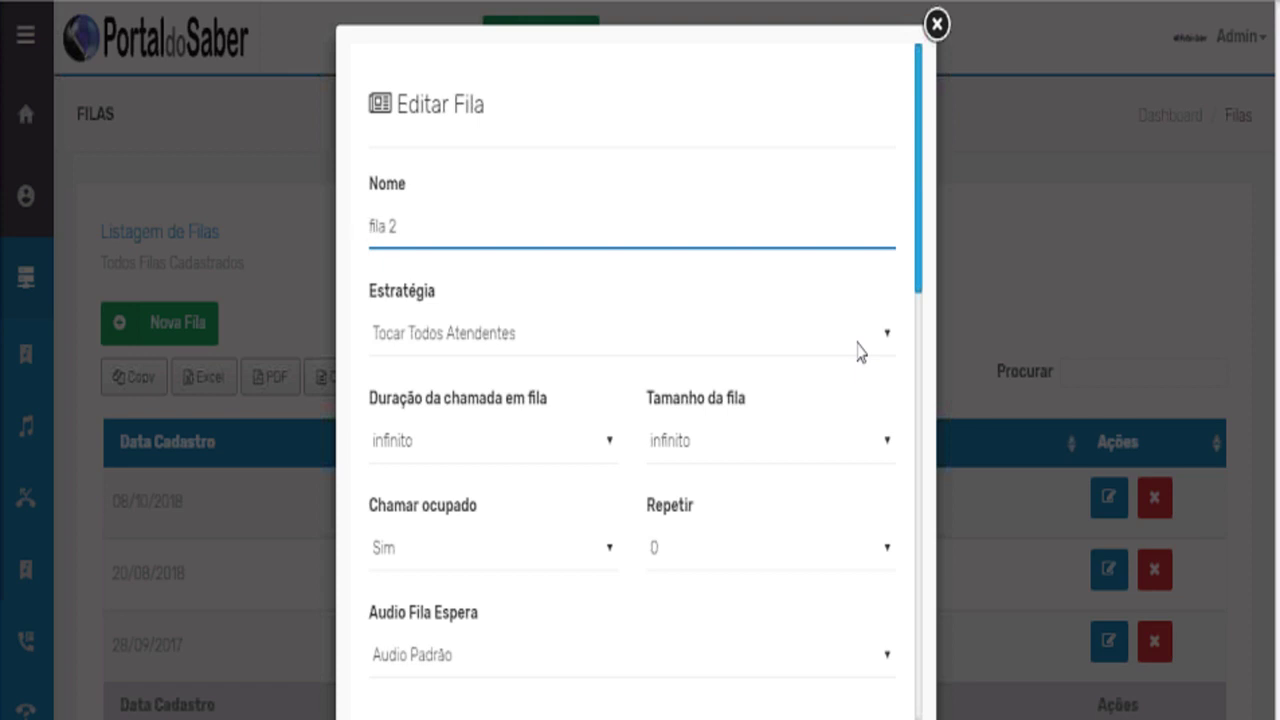
Rename the queue from 'fila 2' to FINANCAS.
click(591, 243)
key(ctrl+a)
text(FINA)
text(N)
text(CAS)
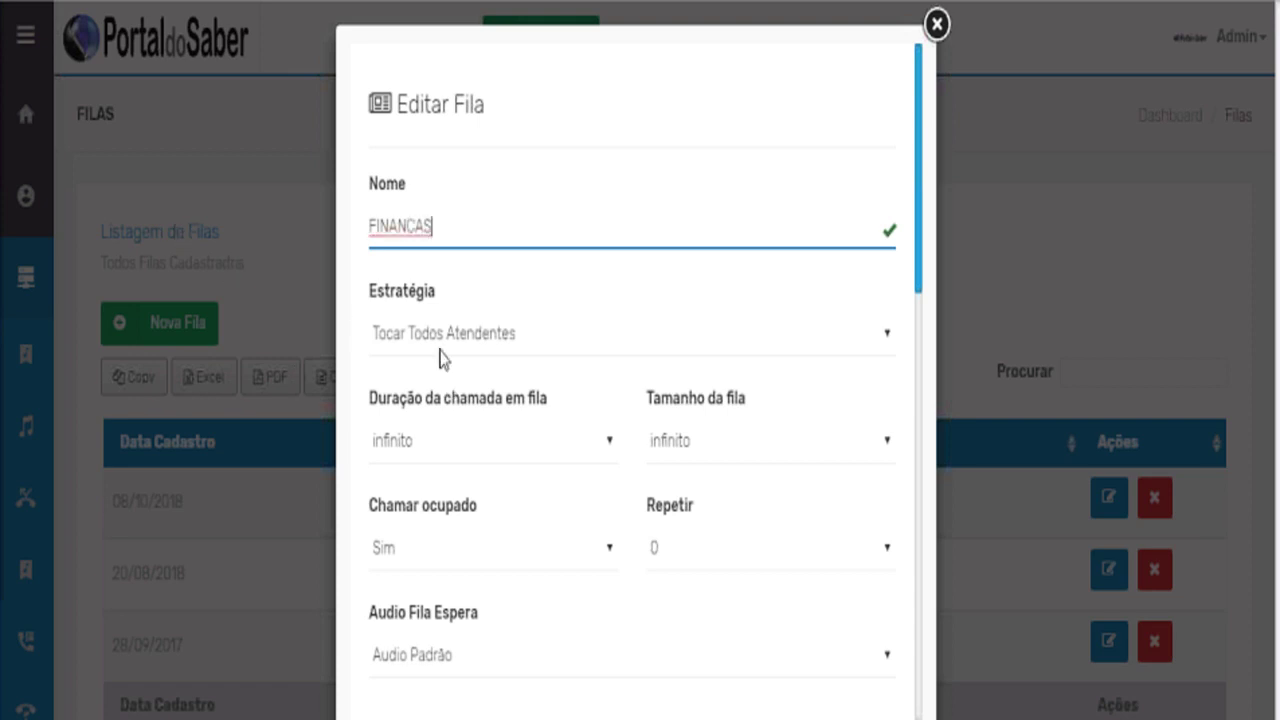
Keep strategy Tocar Todos Atendentes, infinito duration and size, Sim for busy members, Audio Padrão.
click(446, 350)
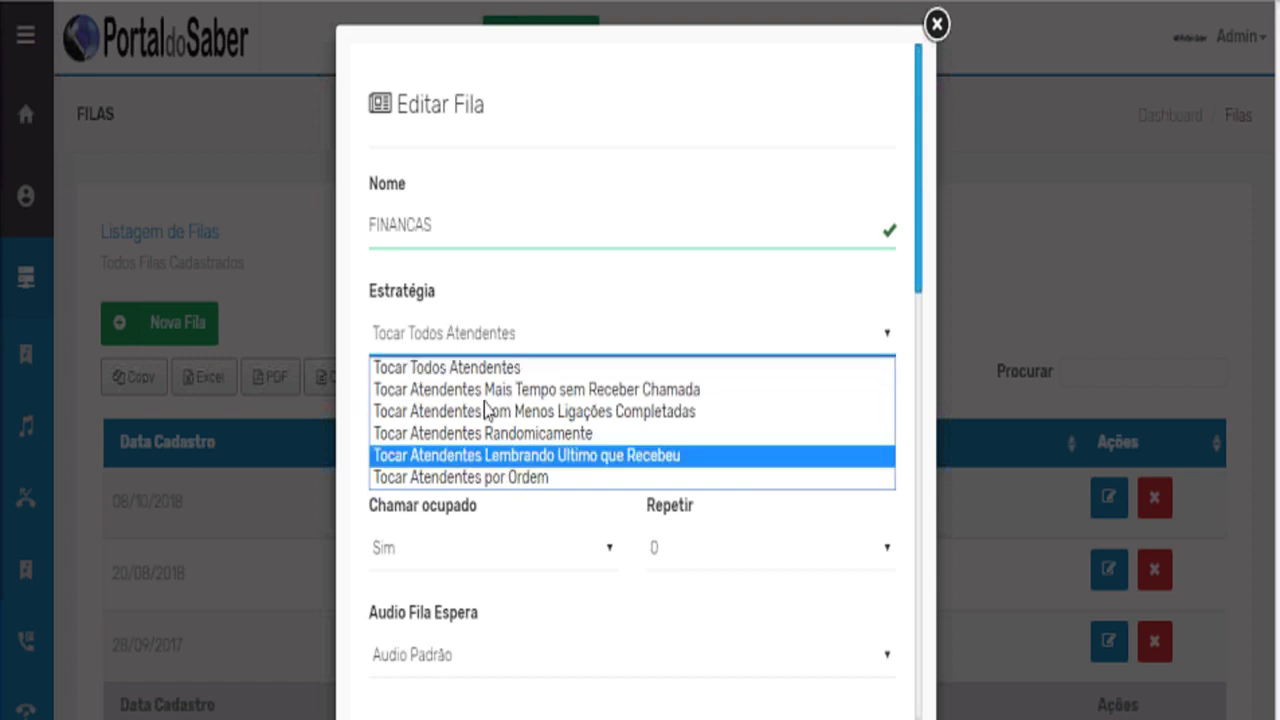
click(527, 298)
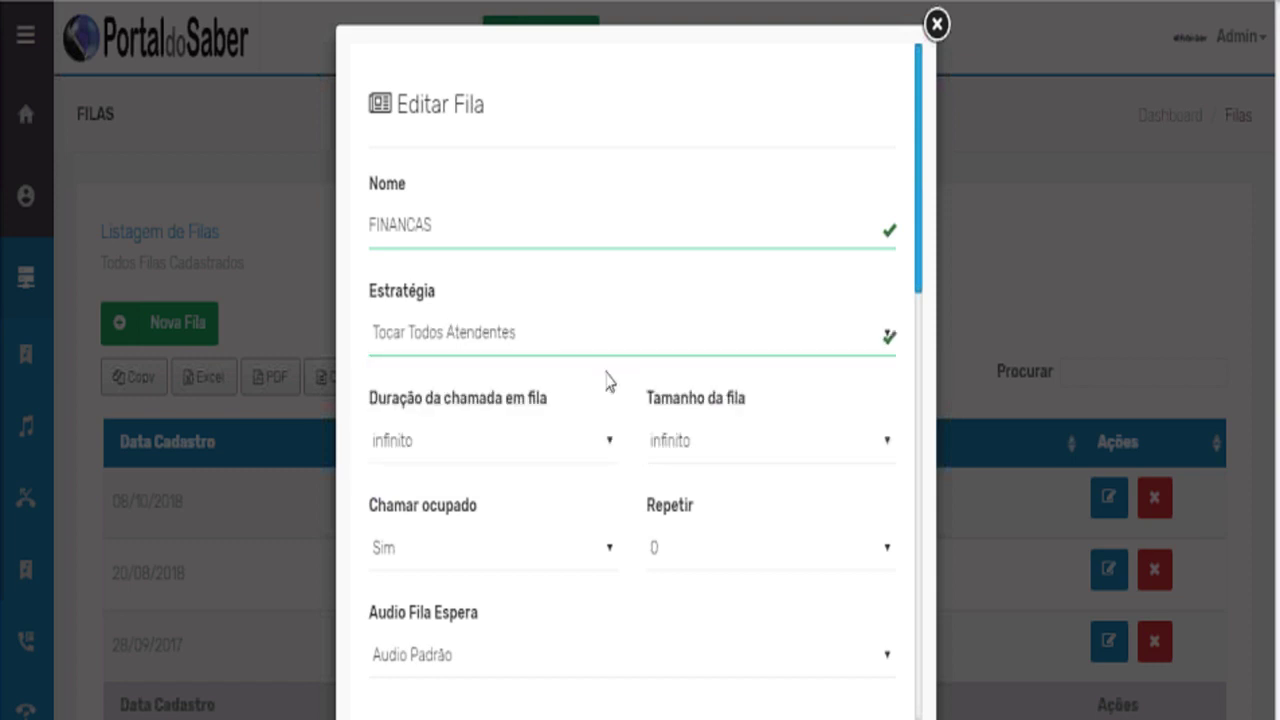
scroll(557, 397, down, 2)
click(545, 338)
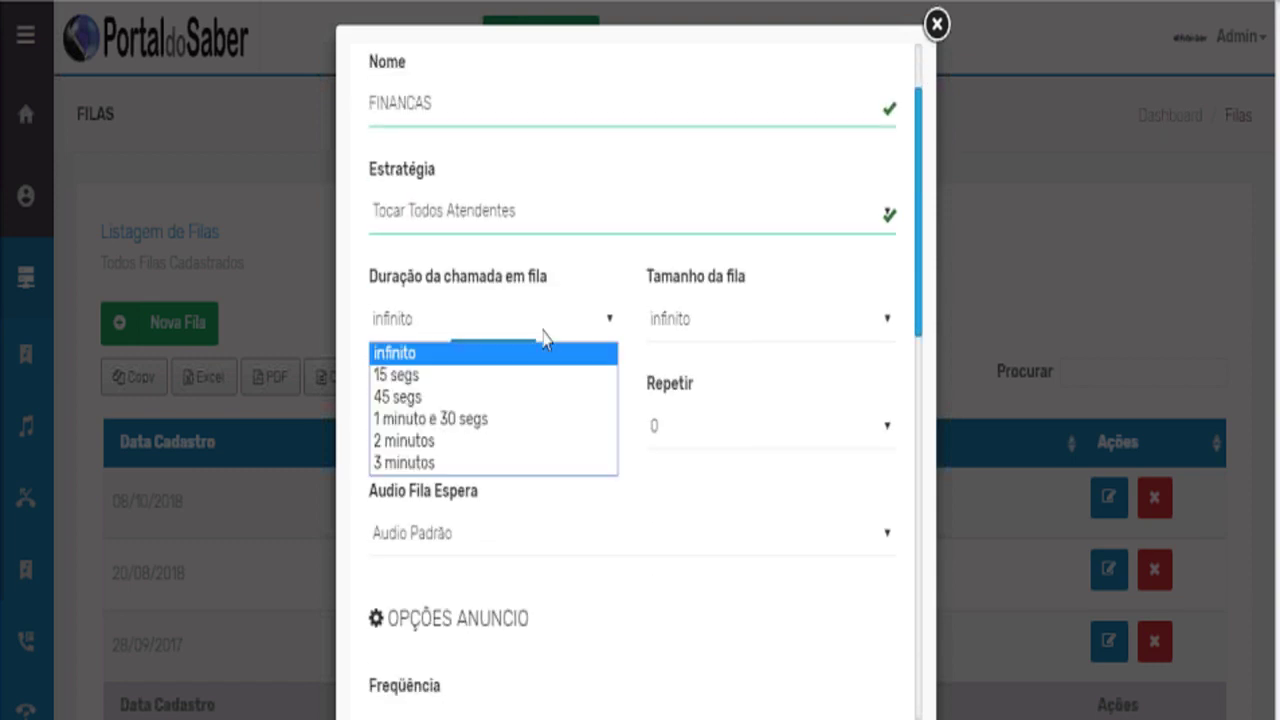
click(545, 338)
click(686, 340)
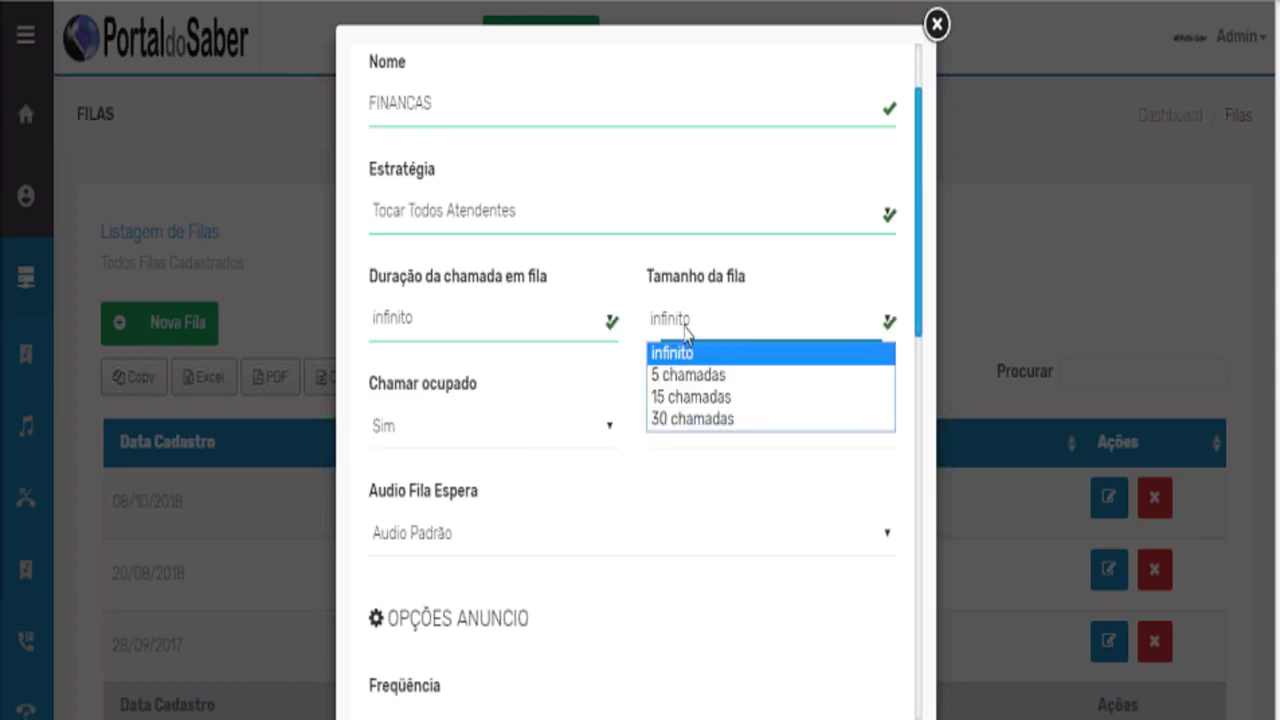
click(692, 497)
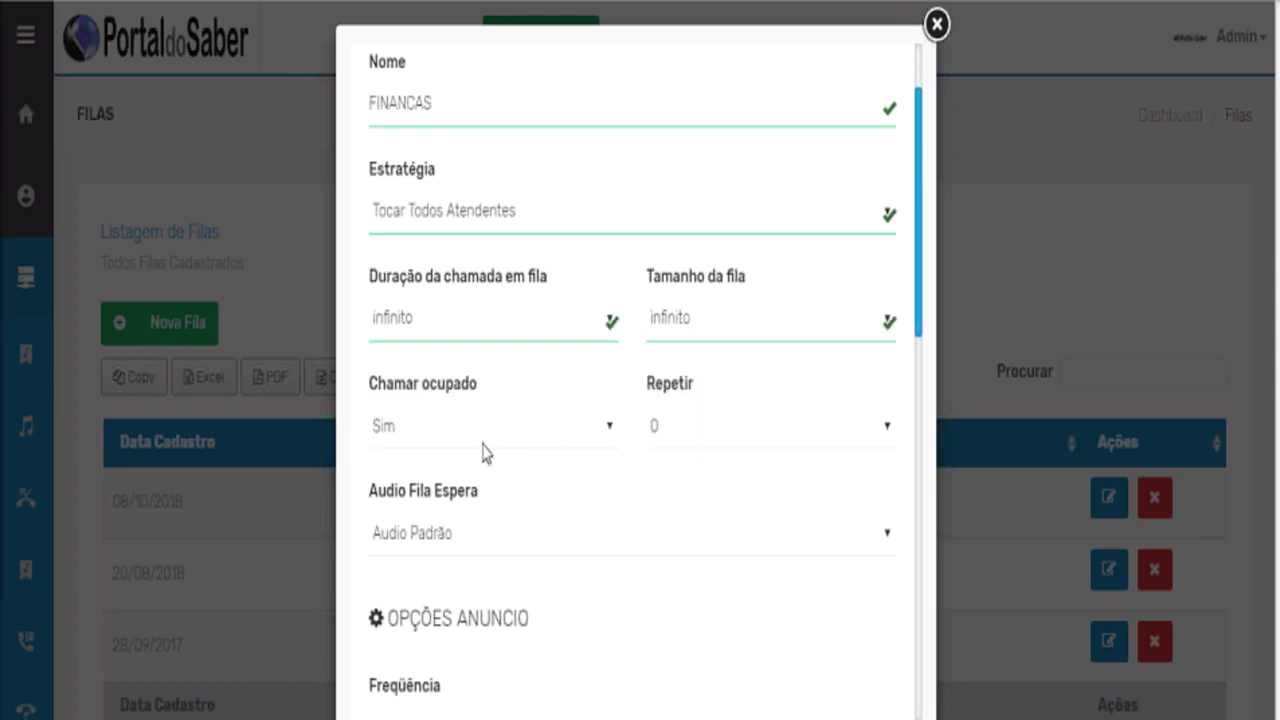
click(482, 448)
click(655, 446)
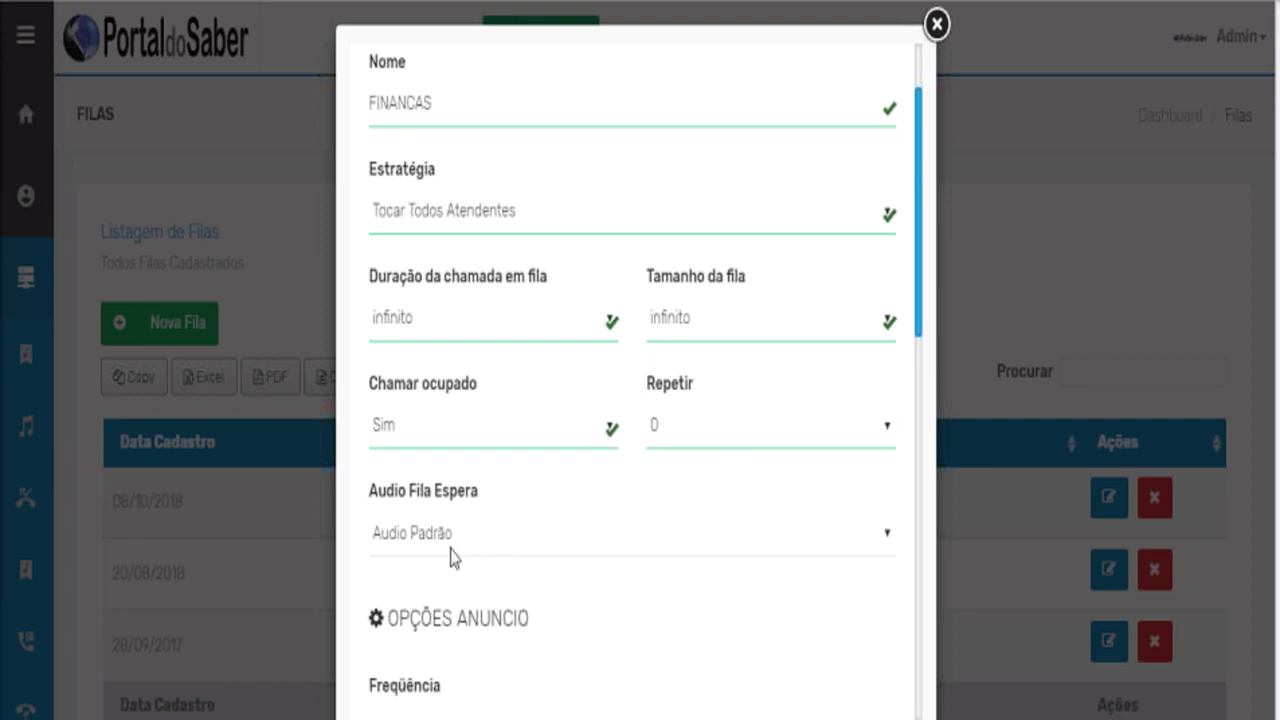
click(413, 545)
click(452, 497)
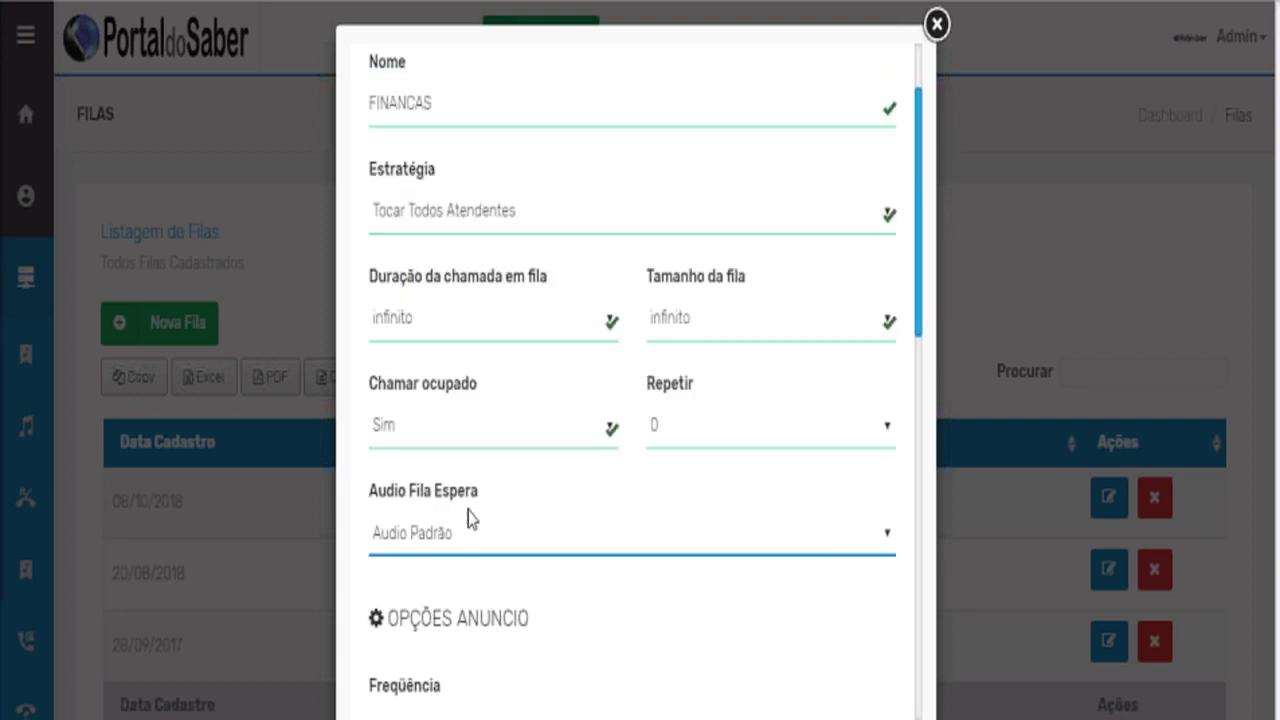
Review the redirect destination list, leaving no destination selected.
scroll(556, 580, down, 5)
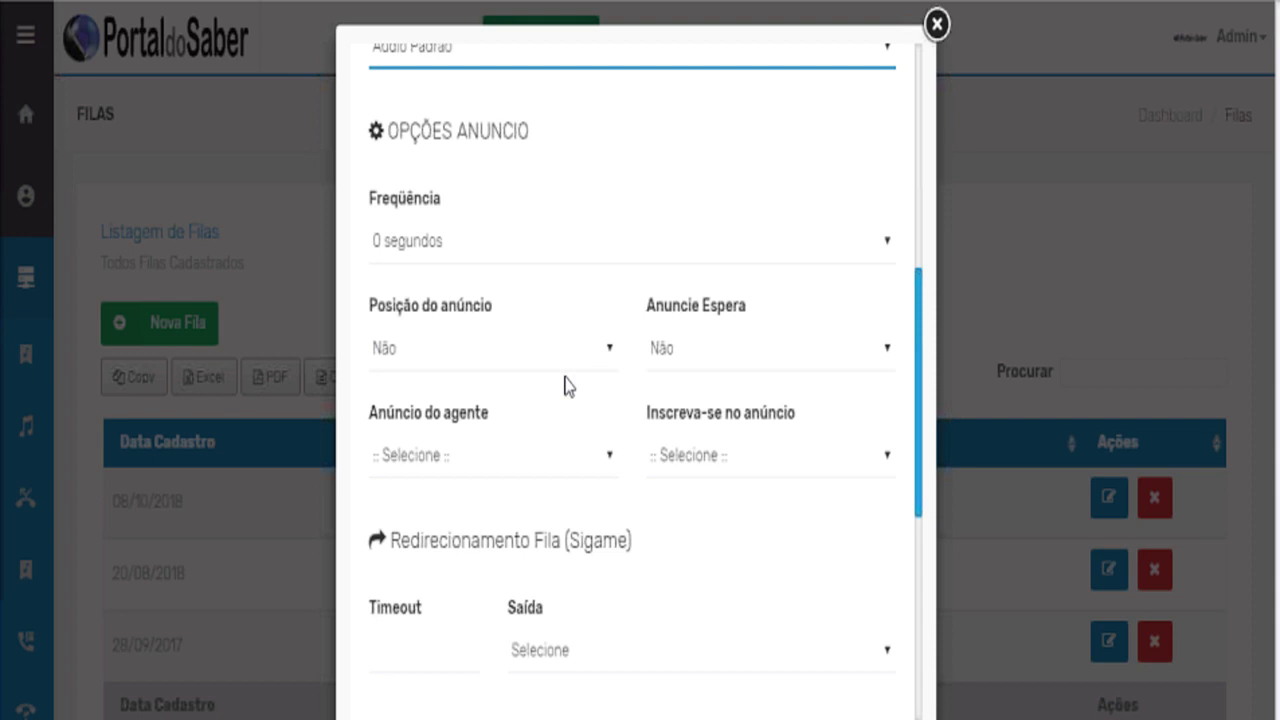
scroll(575, 392, down, 2)
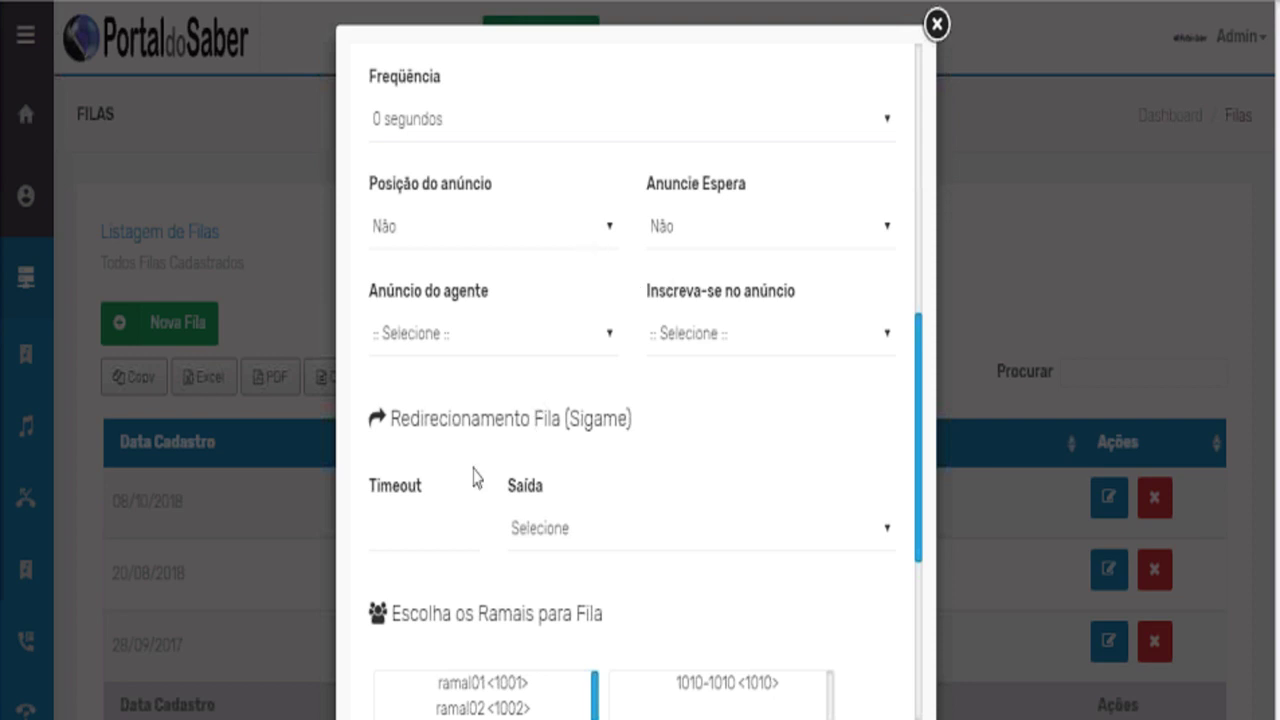
click(548, 530)
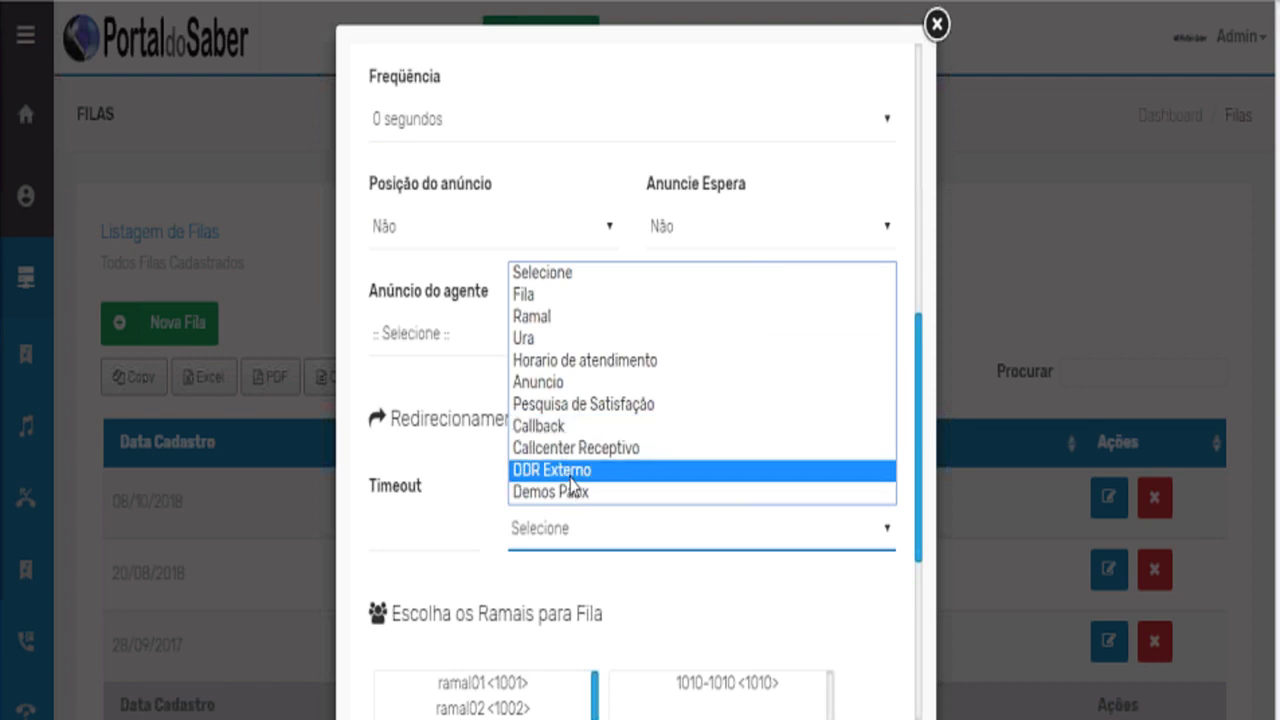
click(458, 526)
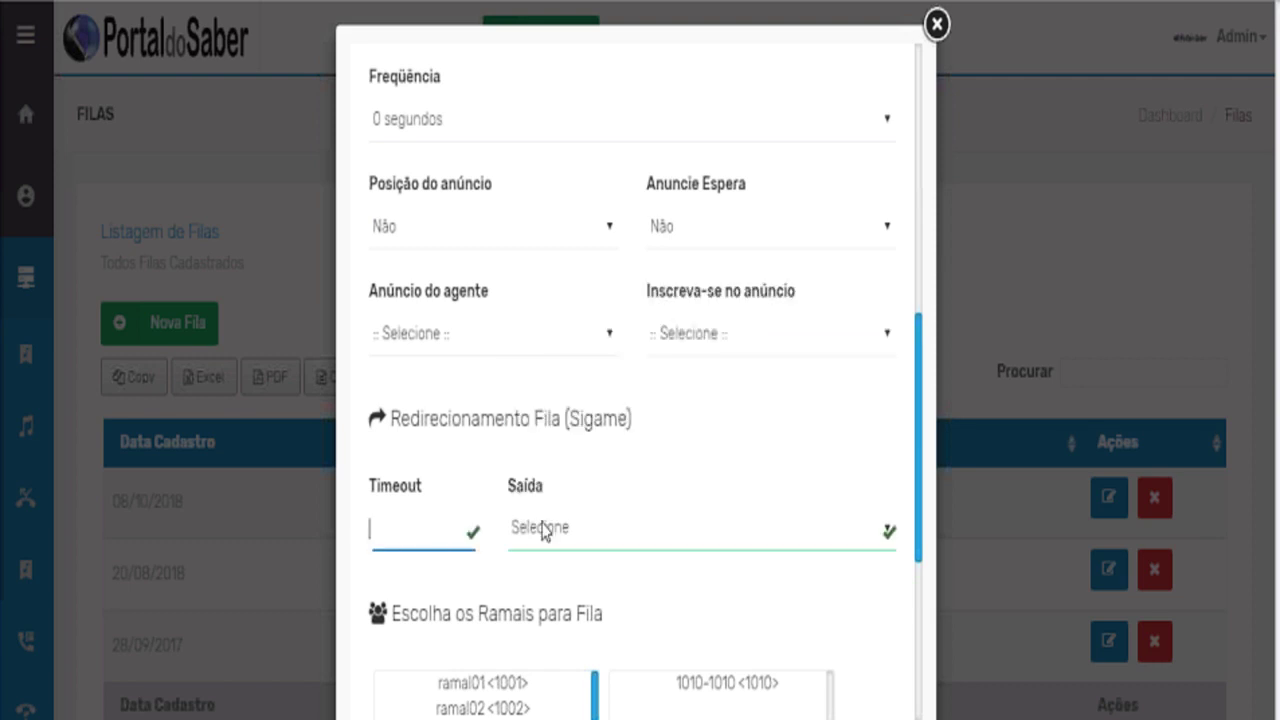
Add ramal02, ramal03, ramal01 and teste1005 as queue extensions, then close the form.
scroll(541, 530, down, 3)
scroll(866, 410, down, 2)
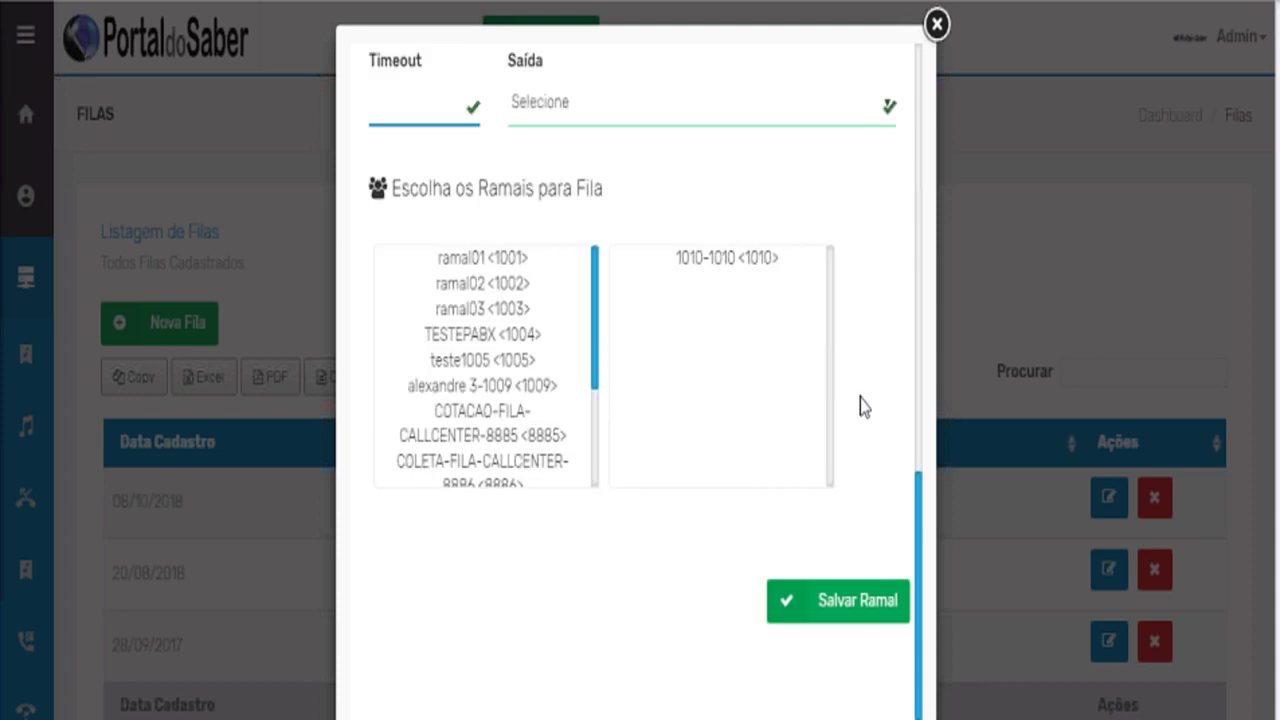
click(505, 291)
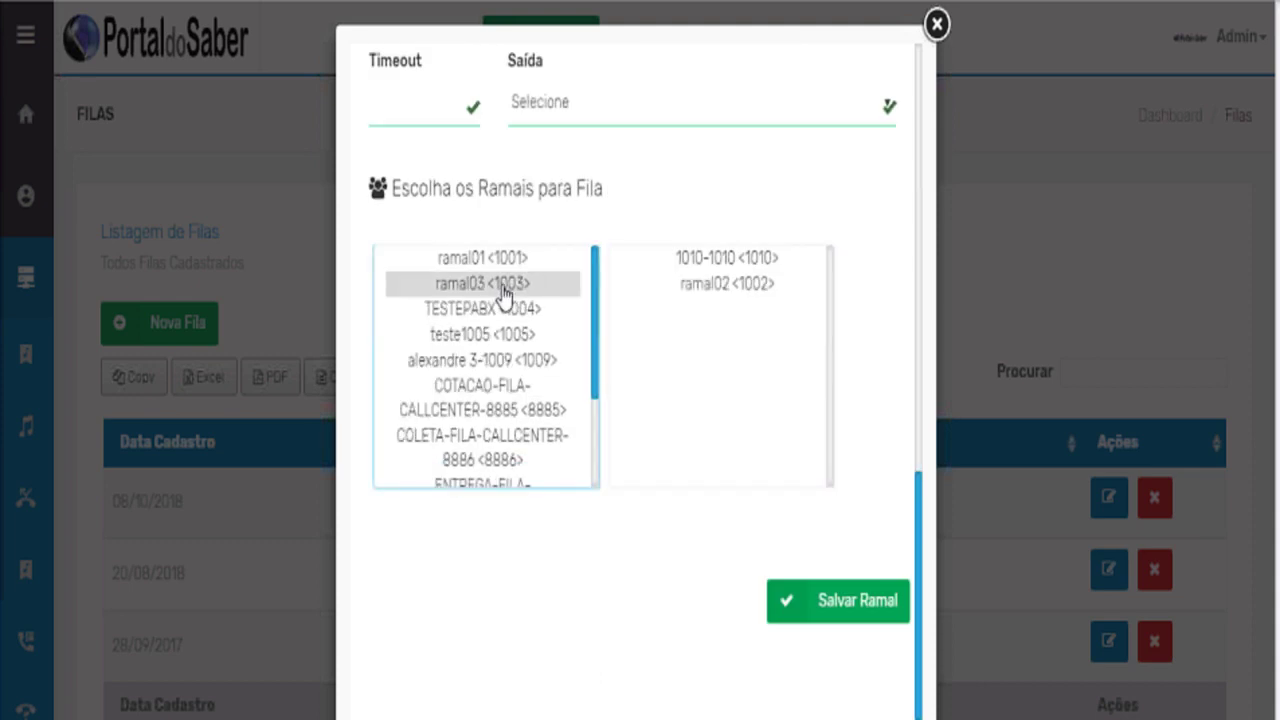
click(505, 285)
click(503, 258)
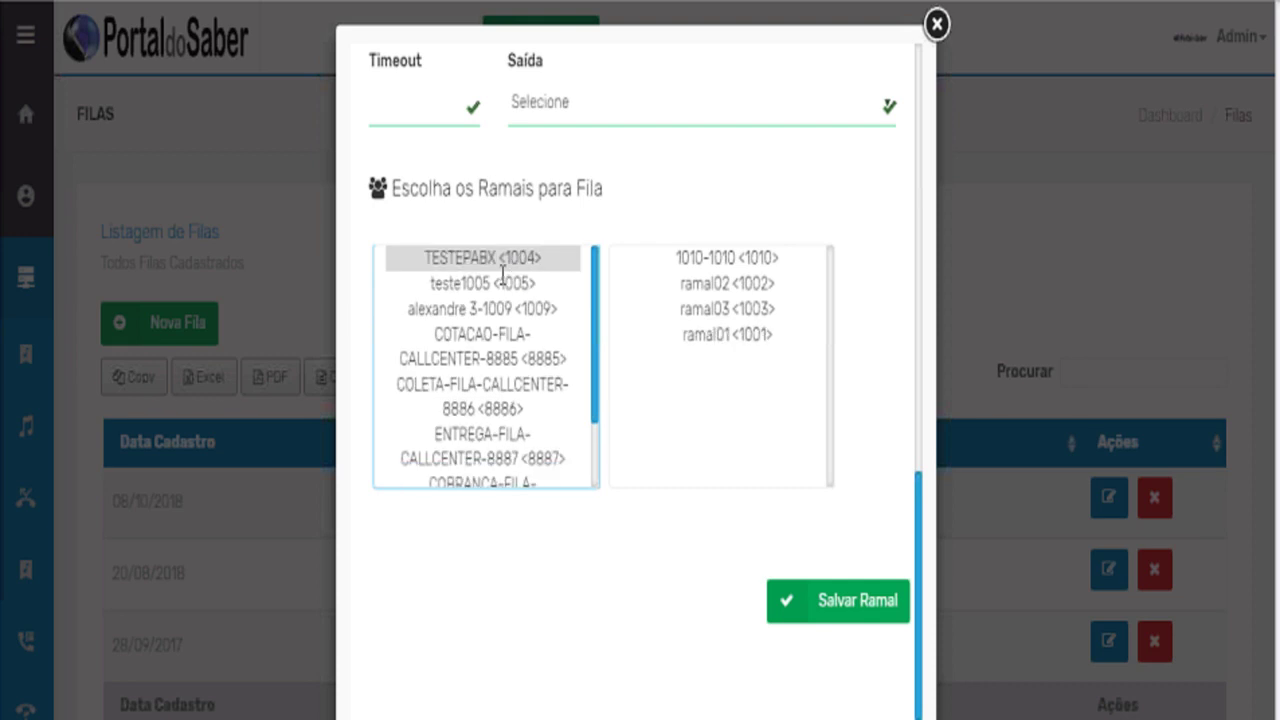
click(505, 287)
scroll(711, 290, up, 10)
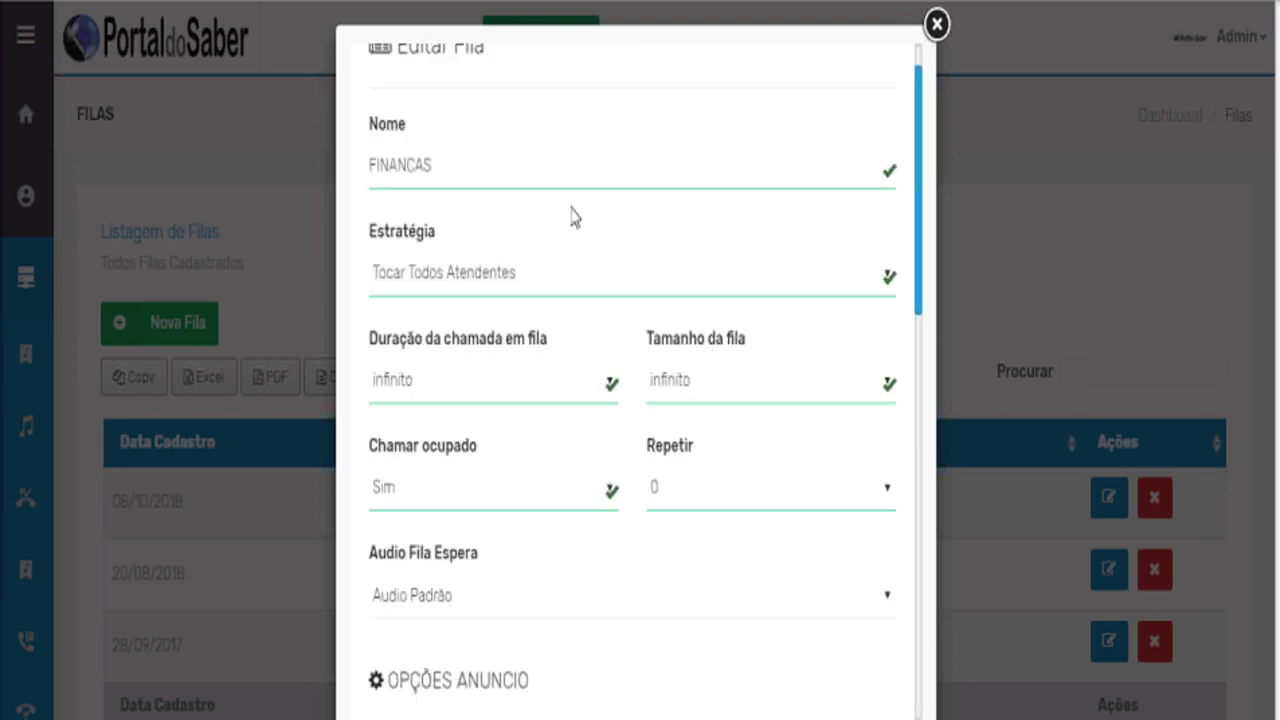
scroll(626, 320, down, 4)
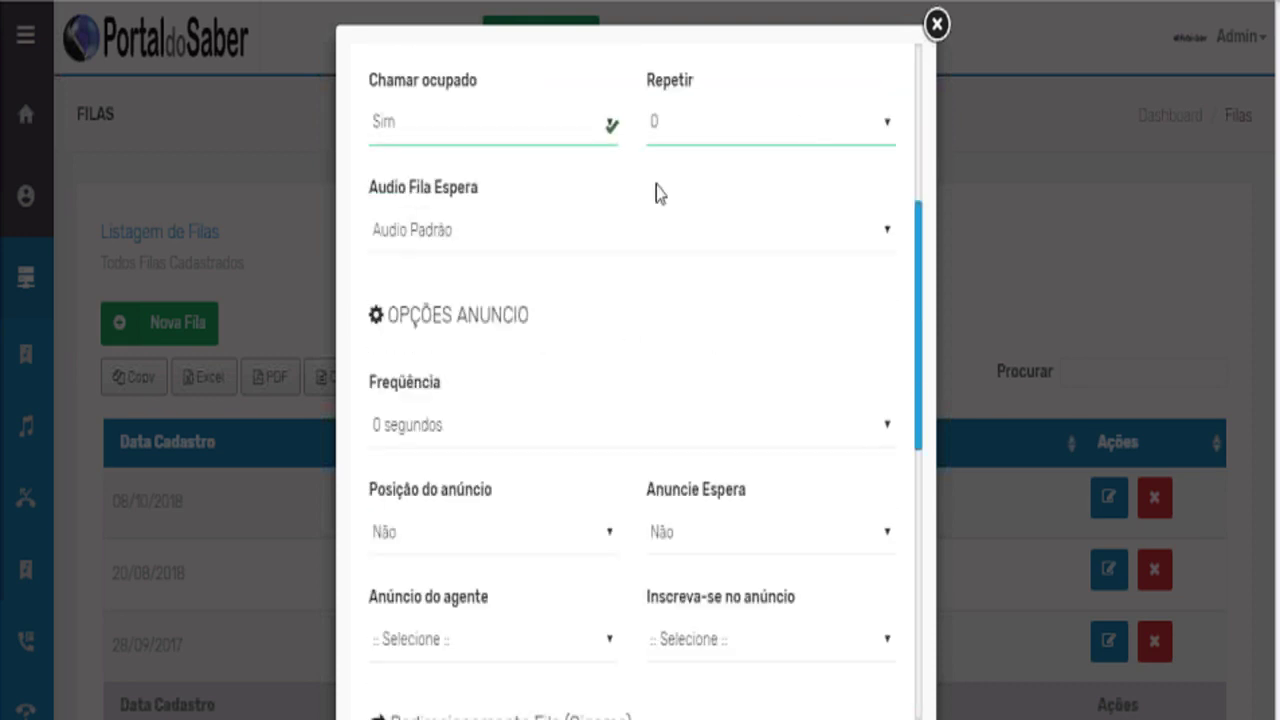
click(935, 25)
Start a new extension group with group number 0 and extensions 1001 and 1002.
mouse_move(126, 471)
scroll(128, 530, down, 5)
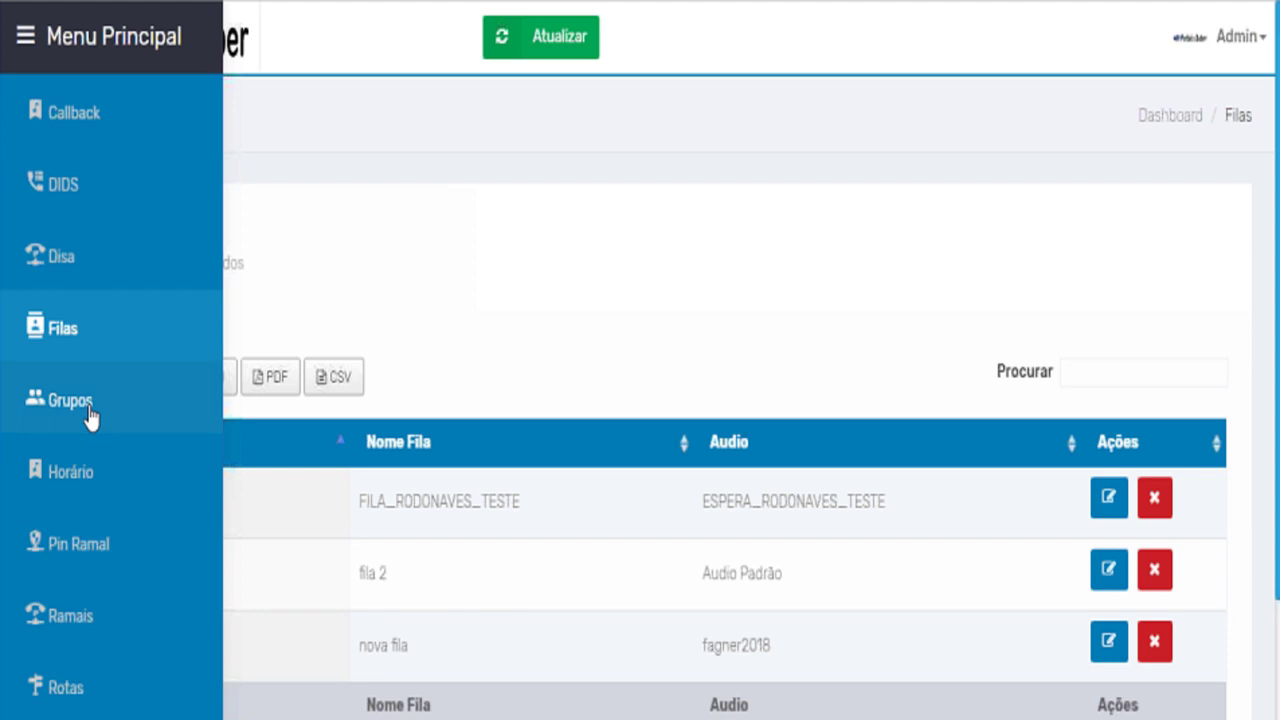
scroll(89, 410, up, 5)
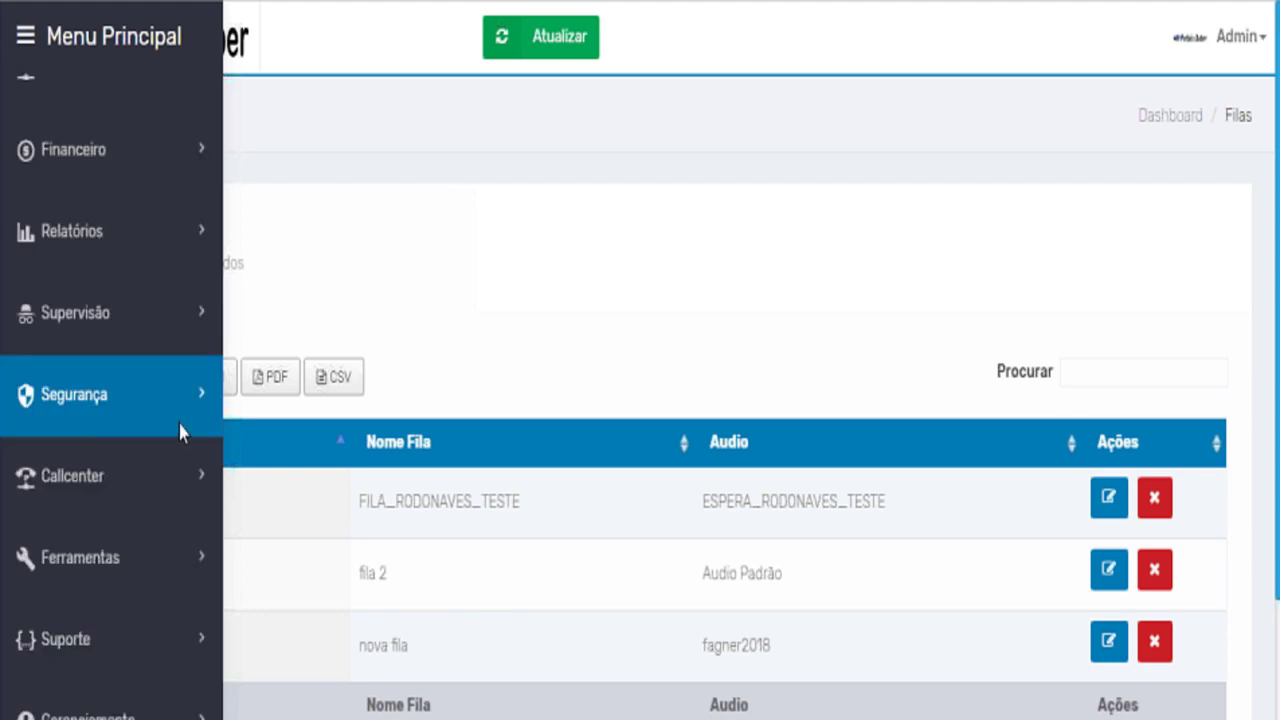
click(180, 432)
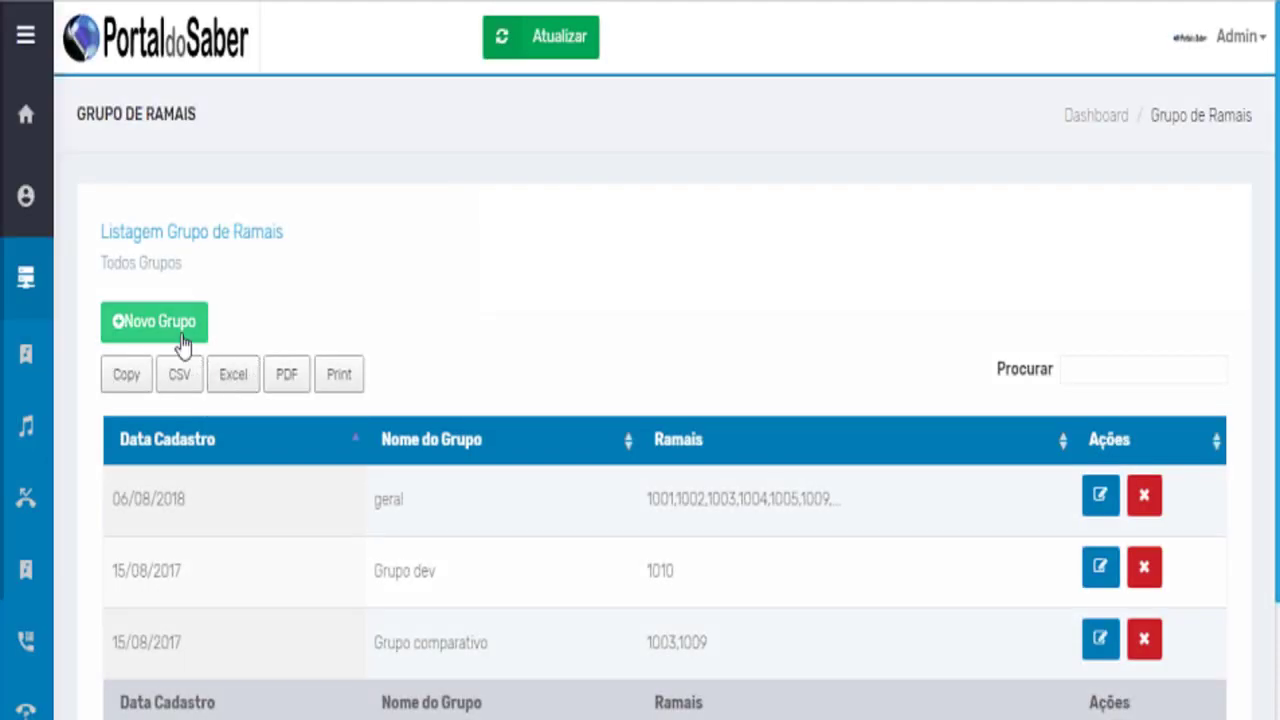
click(181, 335)
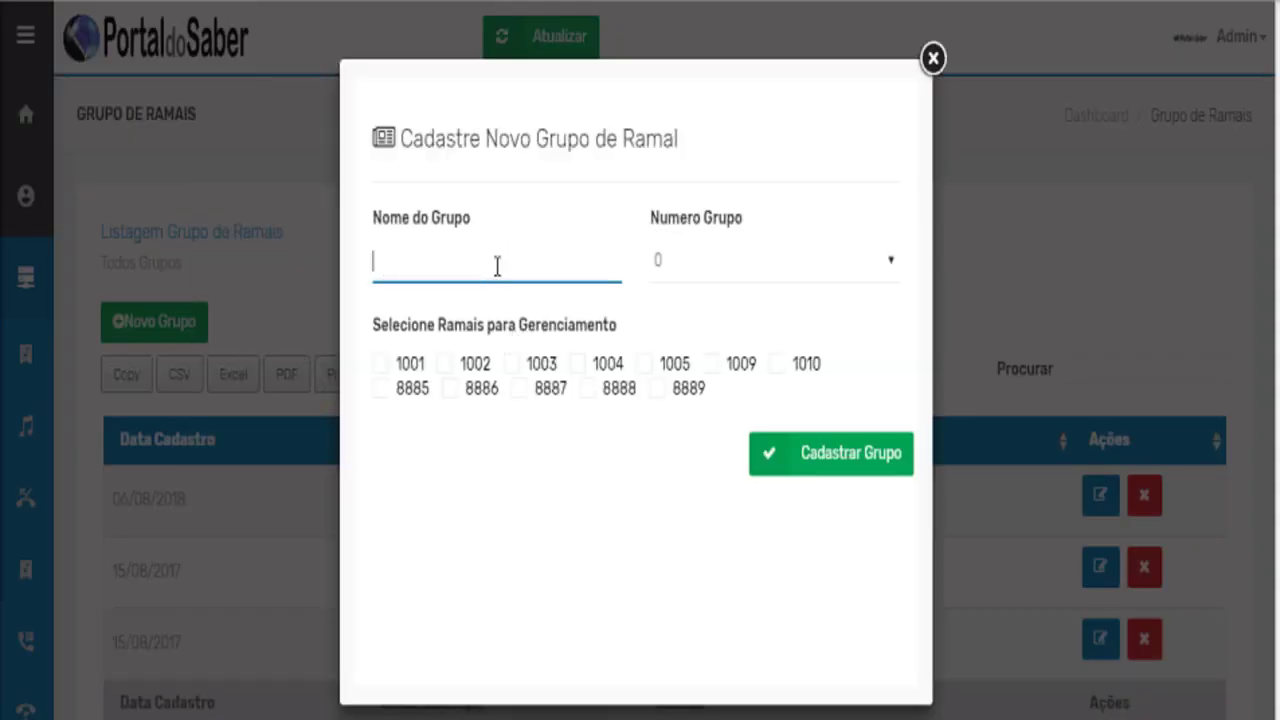
click(684, 263)
click(650, 245)
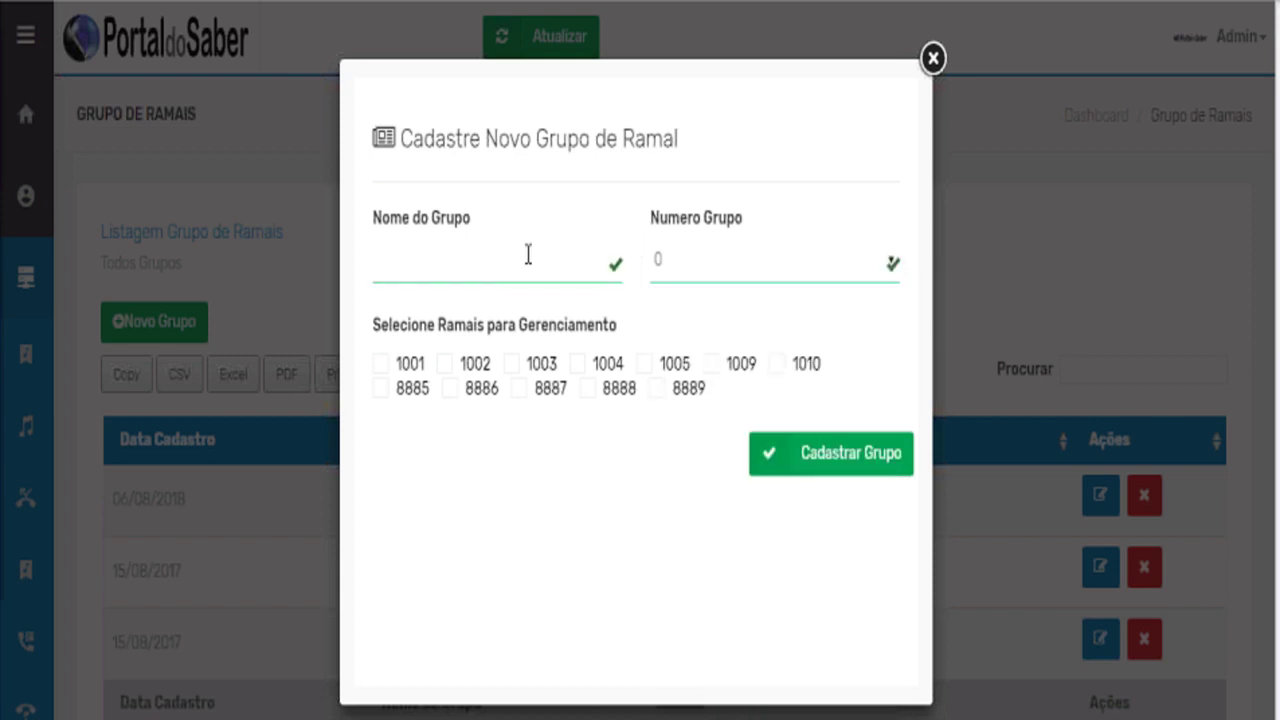
click(382, 369)
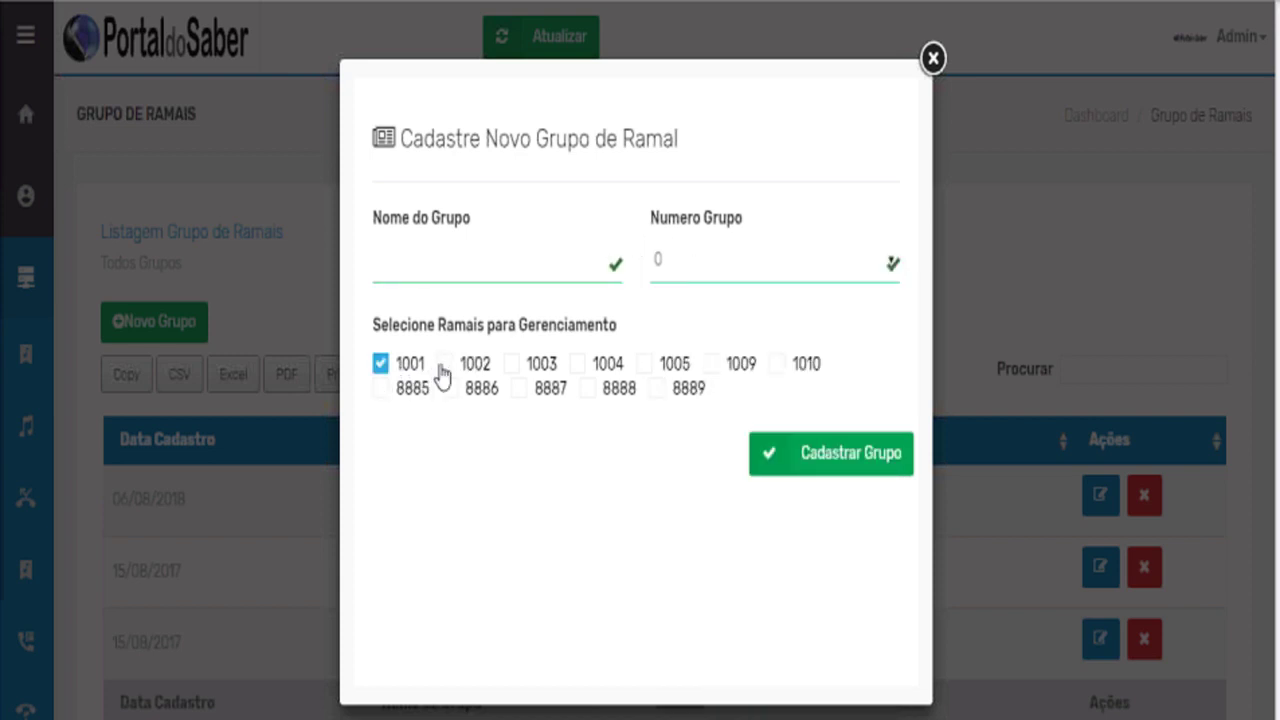
click(511, 368)
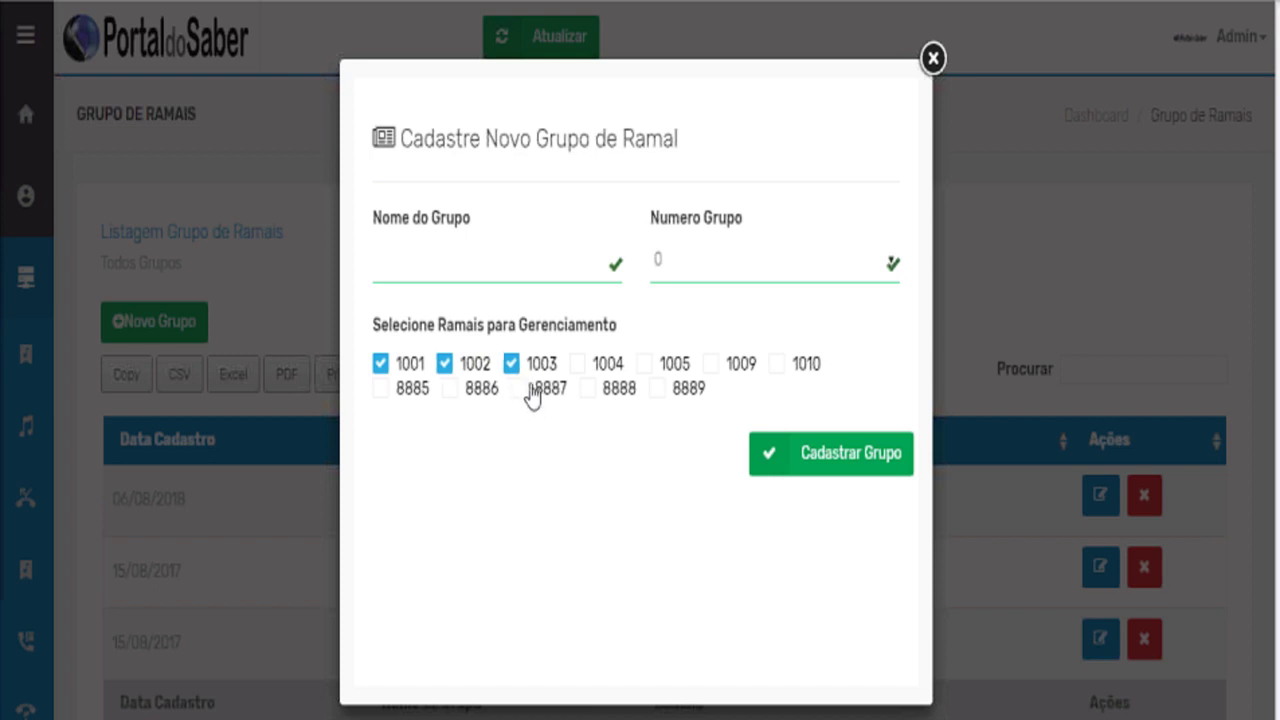
Name the group 'financeiro', fixing a typo, and toggle extension 1003 off and back on.
click(463, 277)
text(financeio)
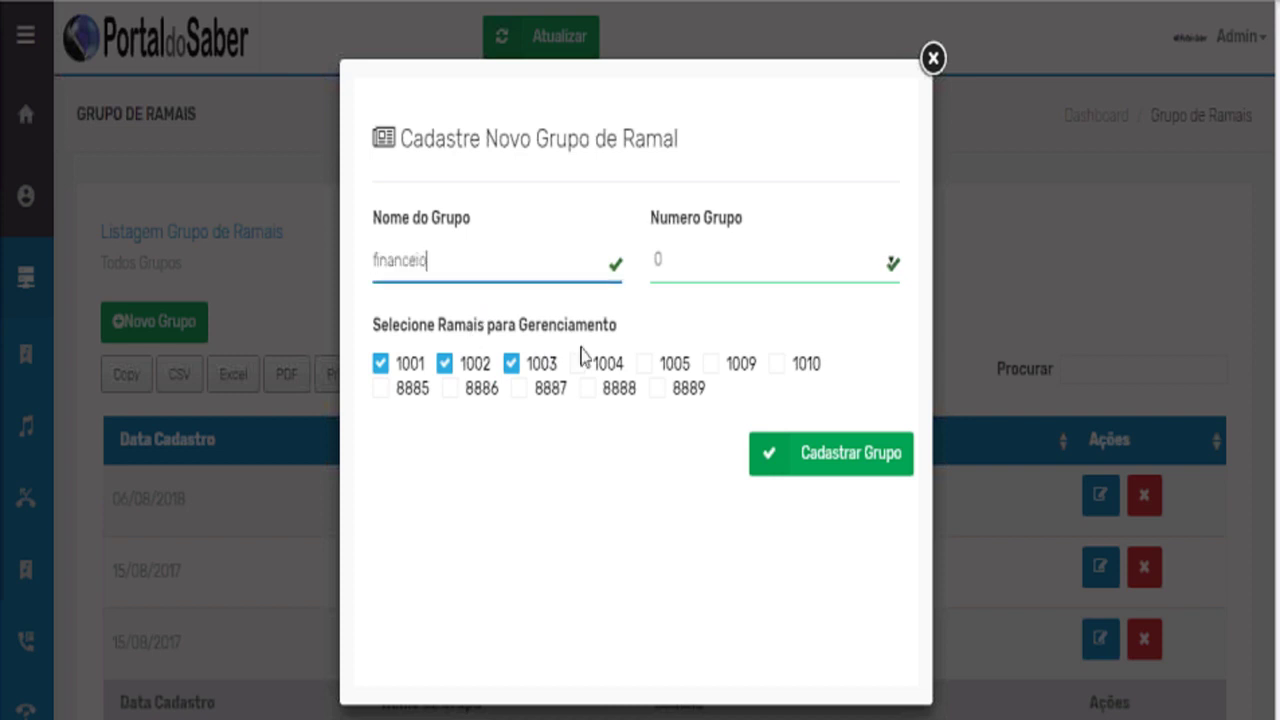
click(512, 336)
click(469, 270)
key(BackSpace)
click(512, 366)
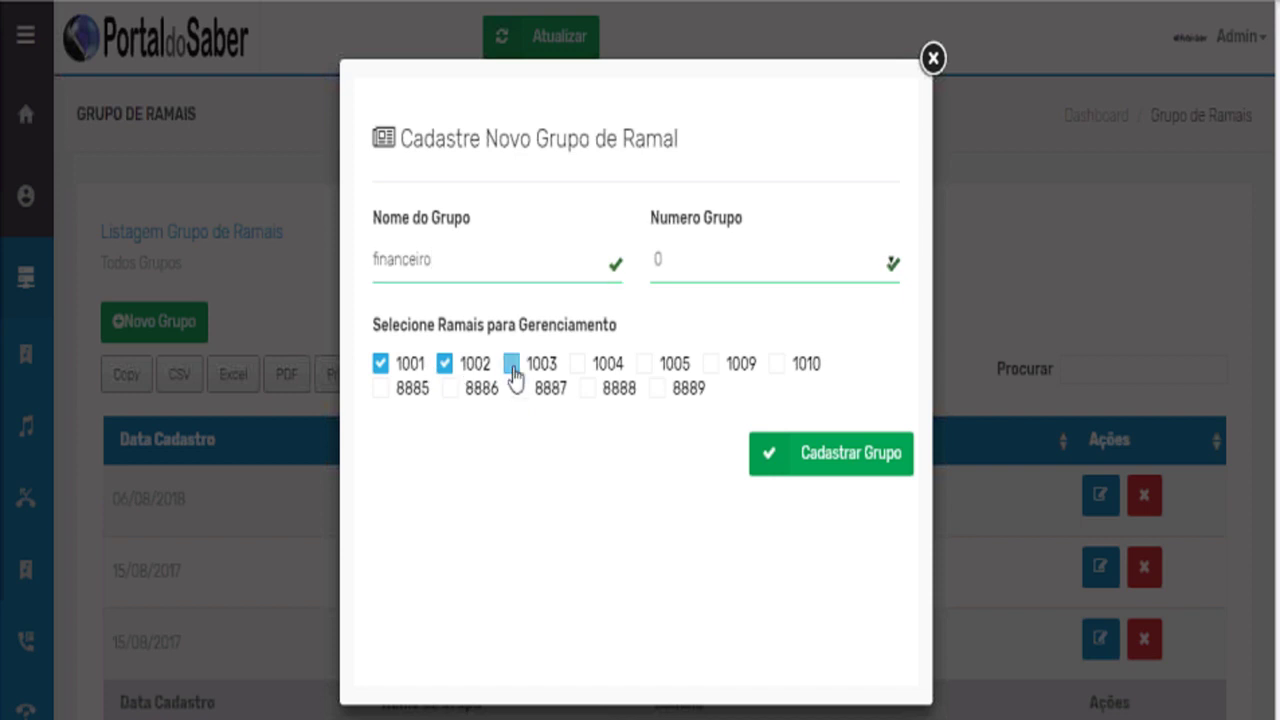
click(512, 366)
Close the new extension-group form without saving.
click(931, 60)
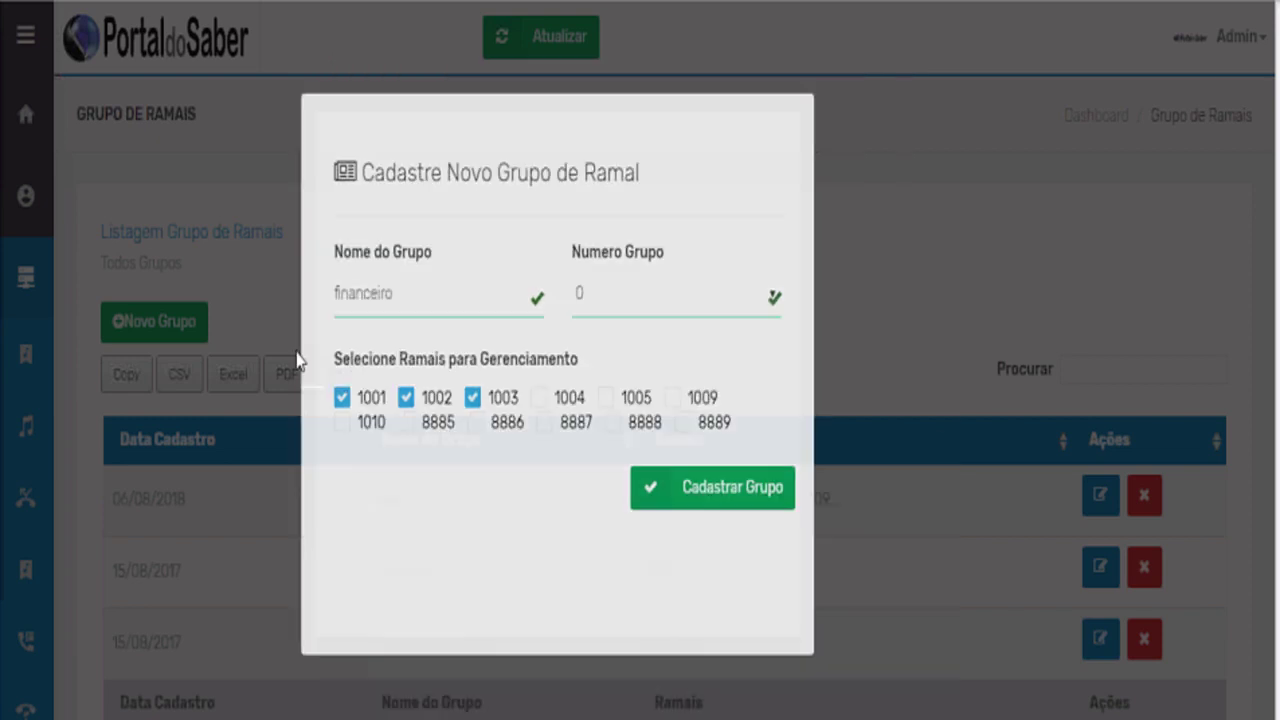
mouse_move(103, 474)
scroll(103, 474, down, 2)
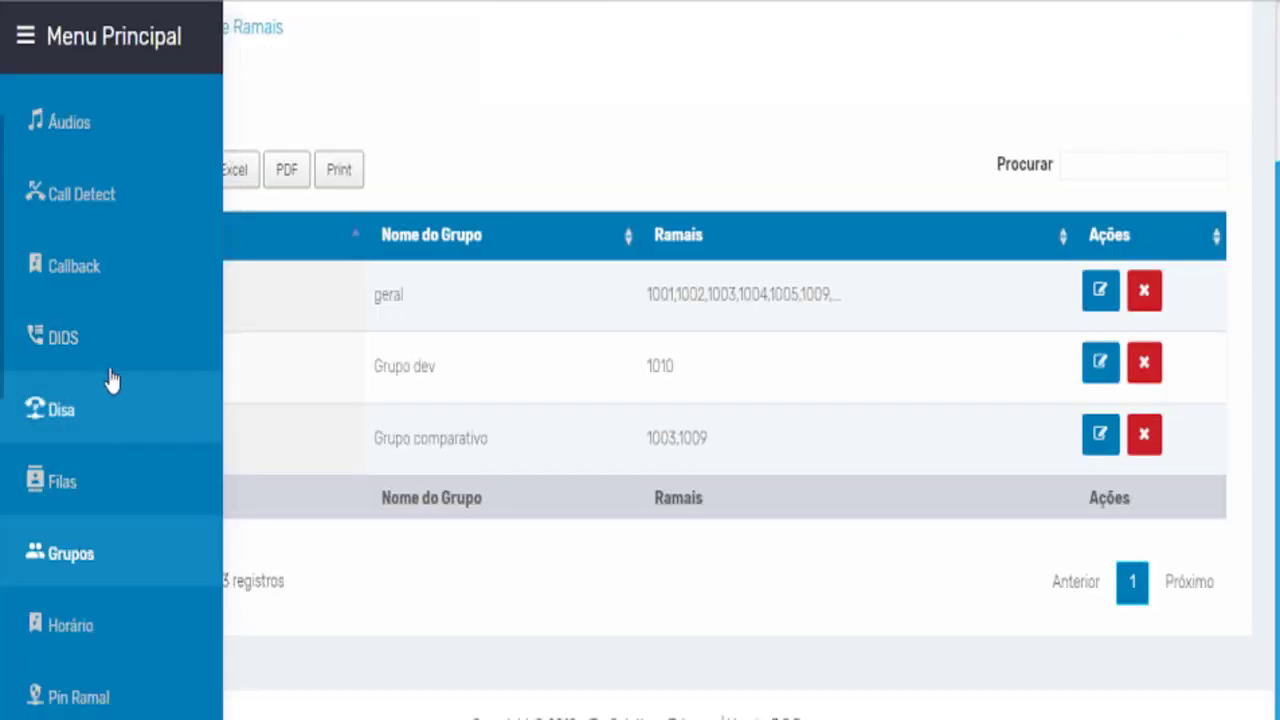
scroll(104, 415, down, 3)
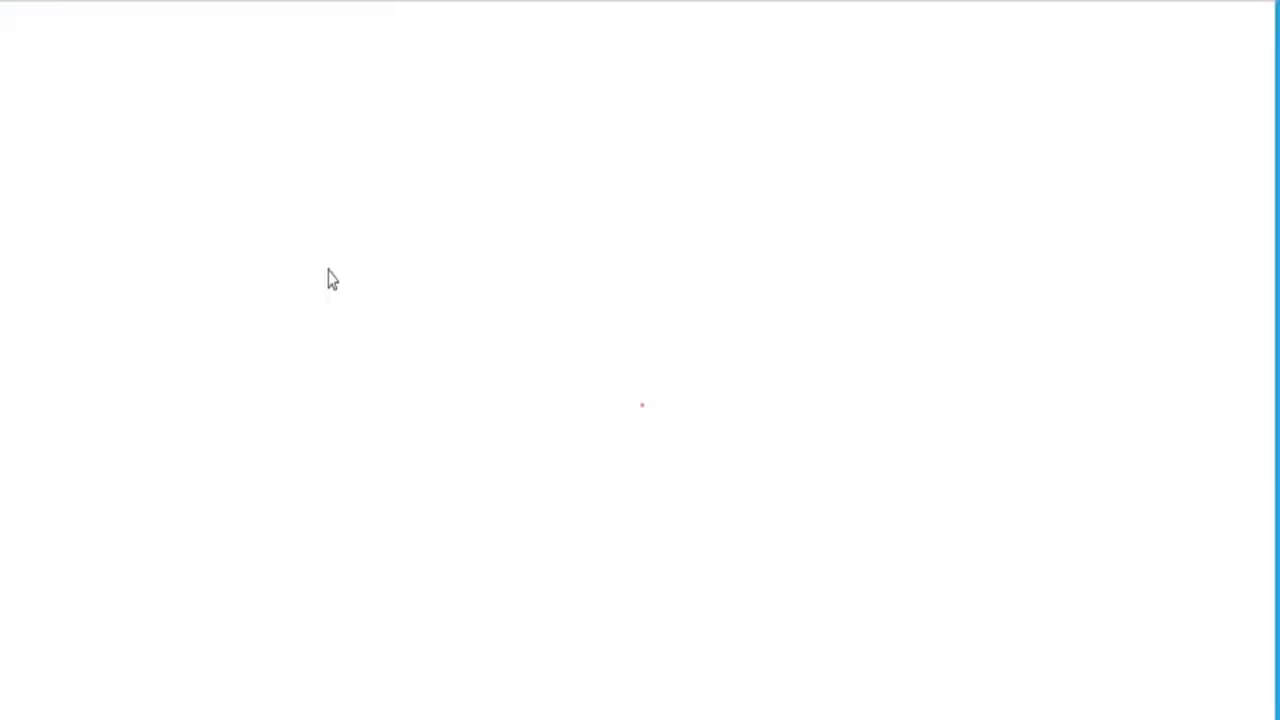
Open a blank Cadastre Novo Horário de Atendimento form and scroll through it.
scroll(365, 300, down, 2)
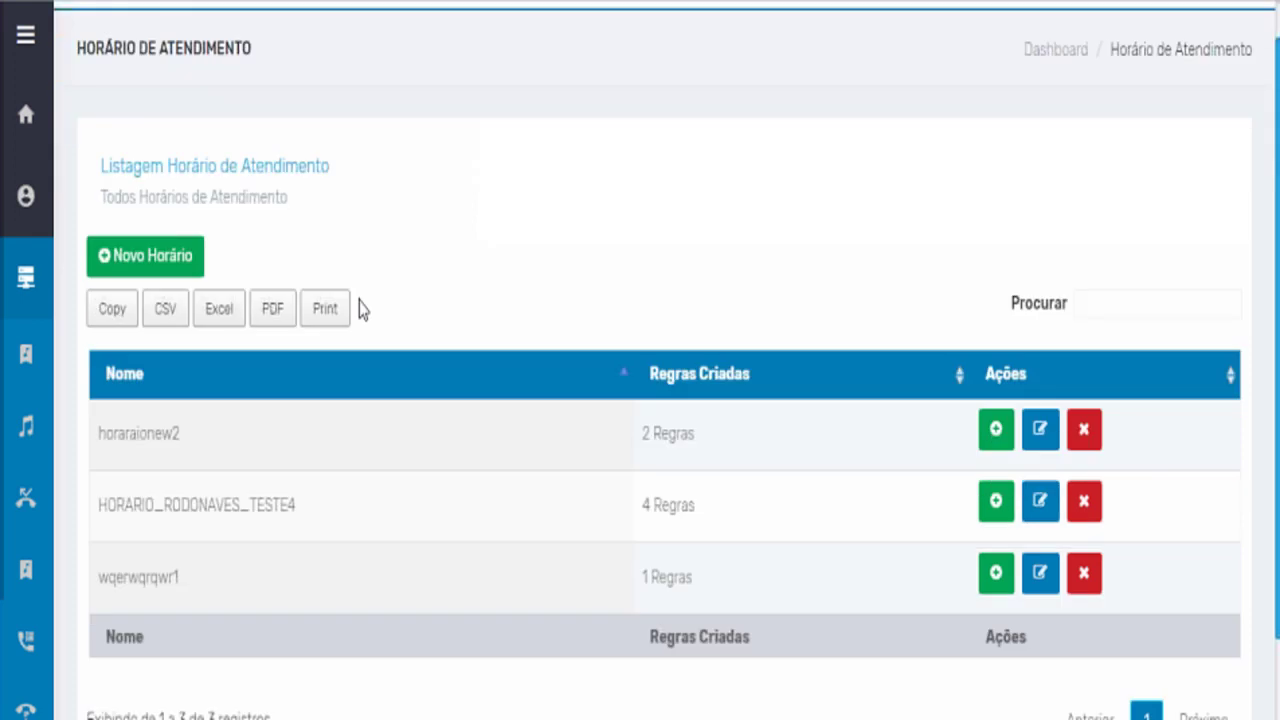
click(160, 122)
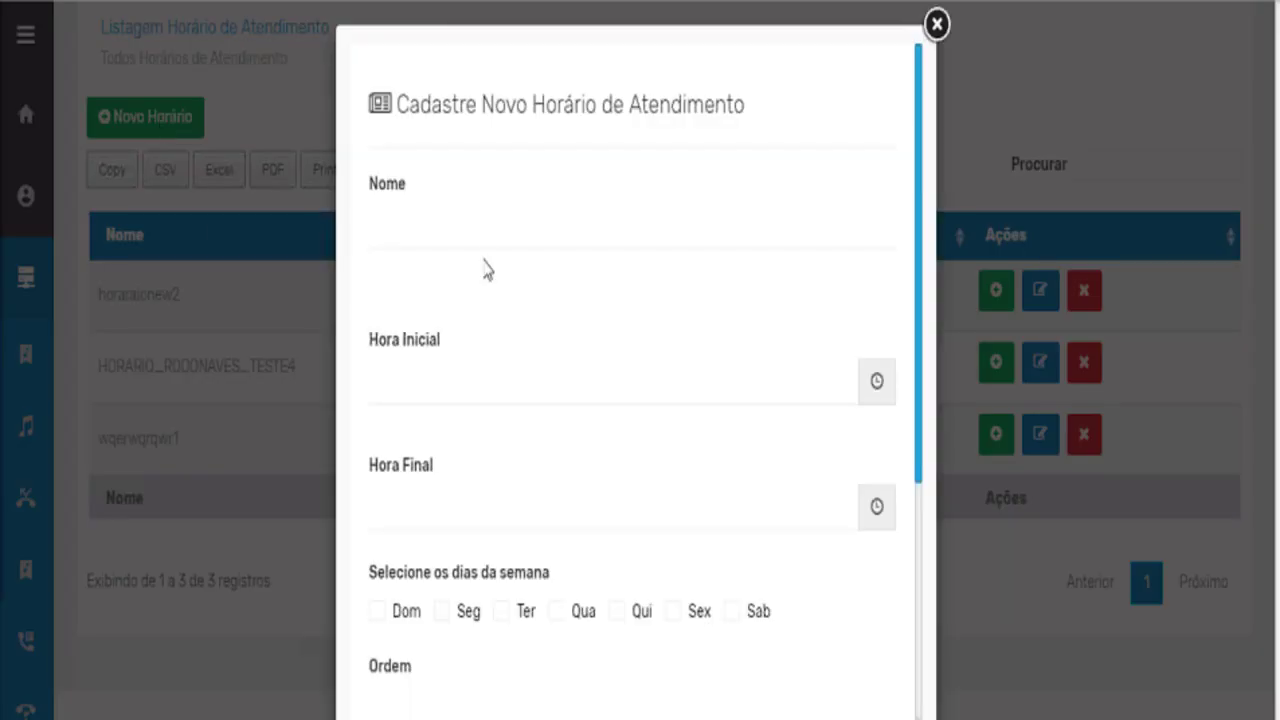
scroll(480, 300, down, 3)
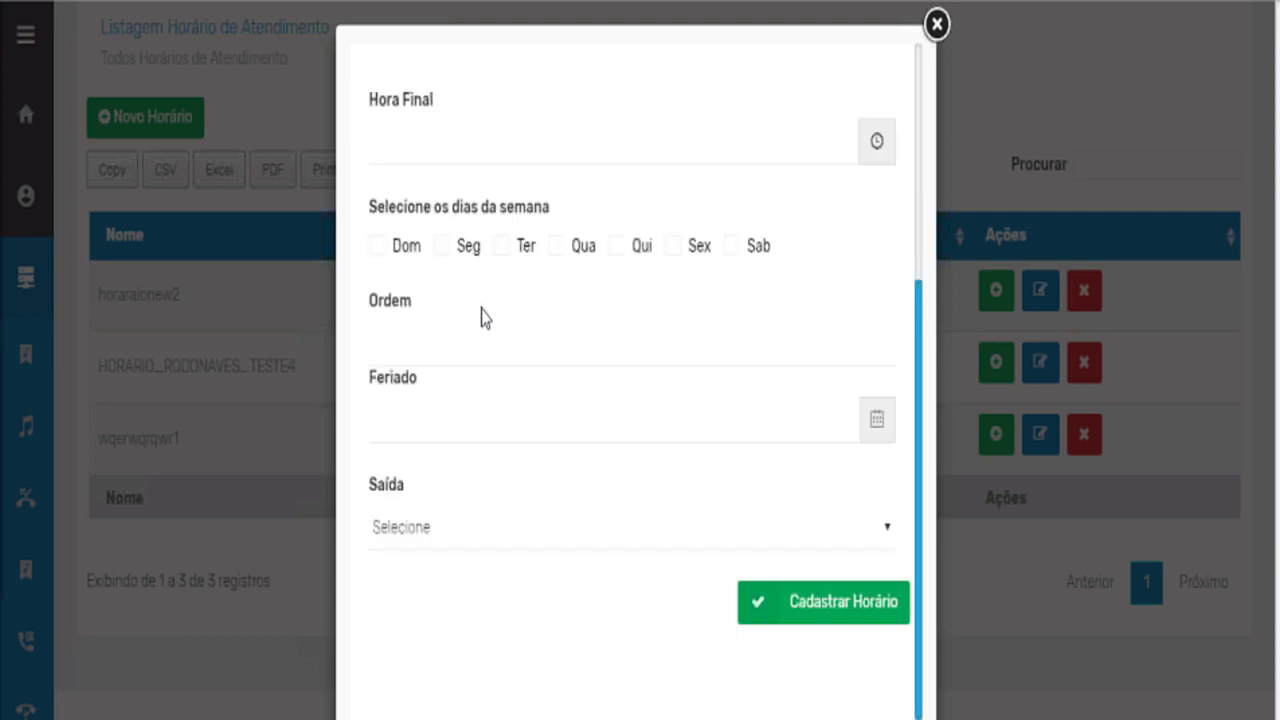
scroll(485, 320, up, 1)
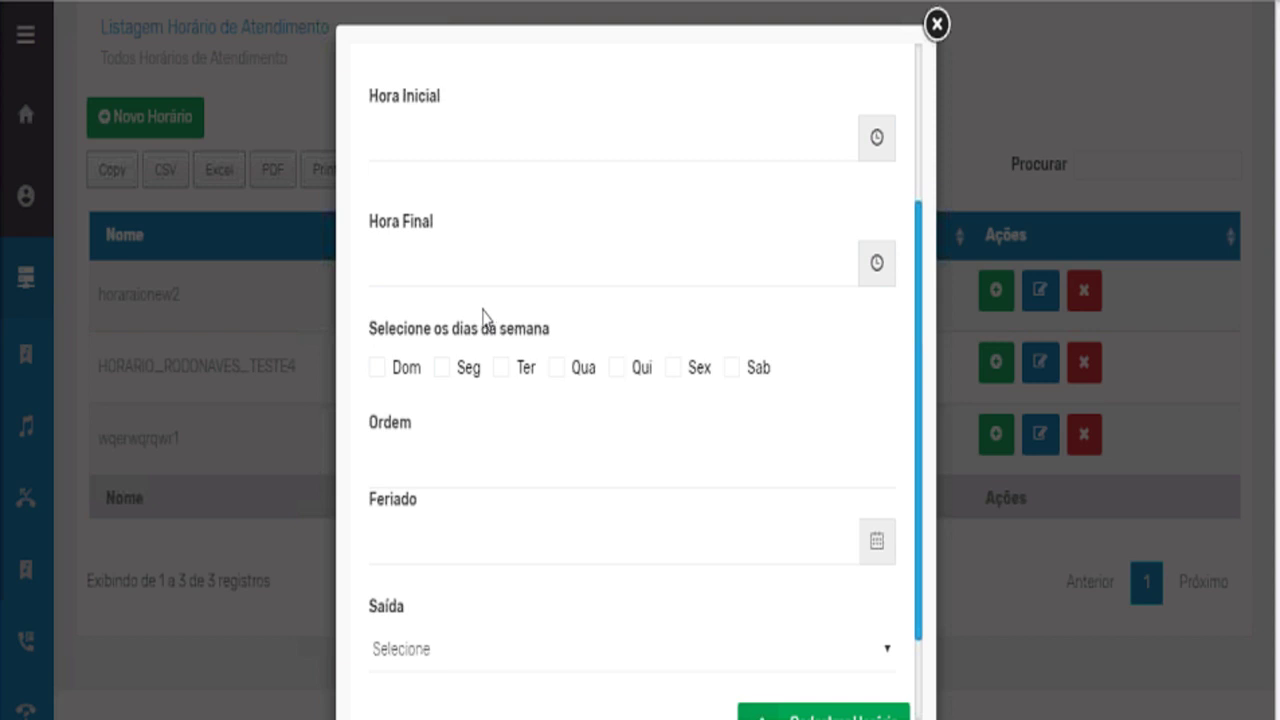
Set the schedule's start time to 12:00 and end time to 13:00.
click(432, 136)
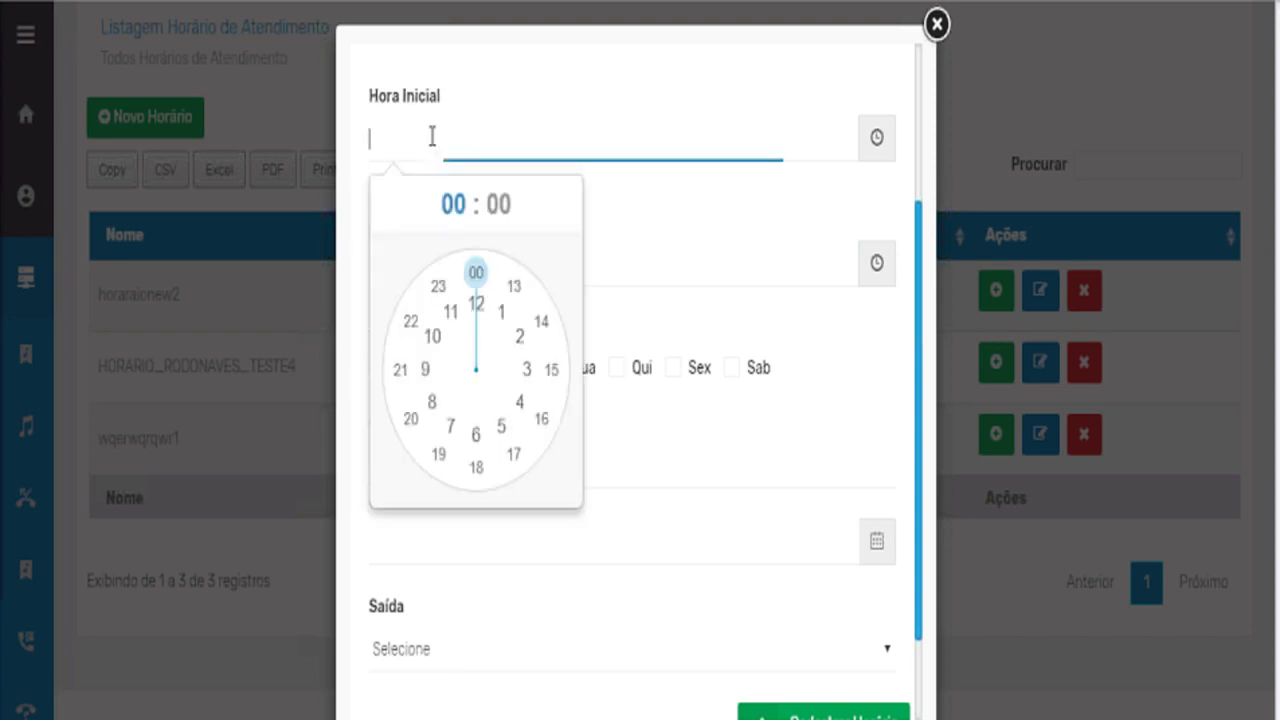
click(477, 303)
click(603, 217)
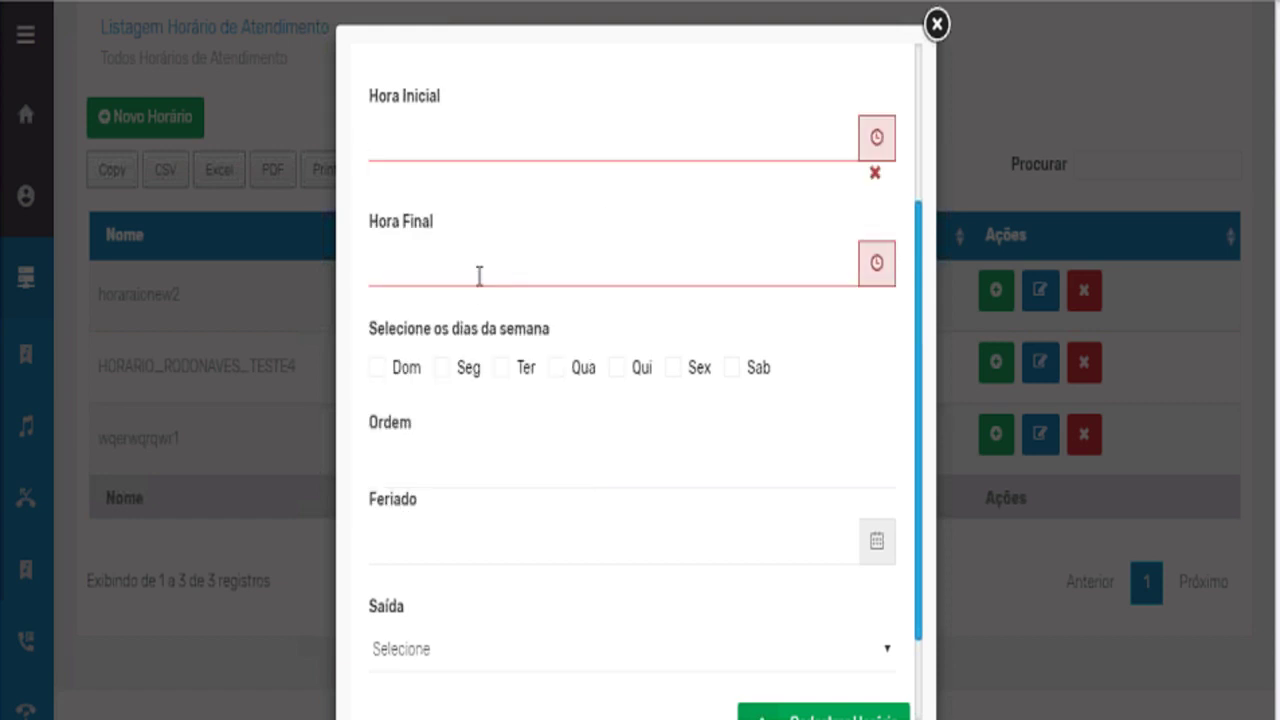
click(450, 140)
text(alm.o)
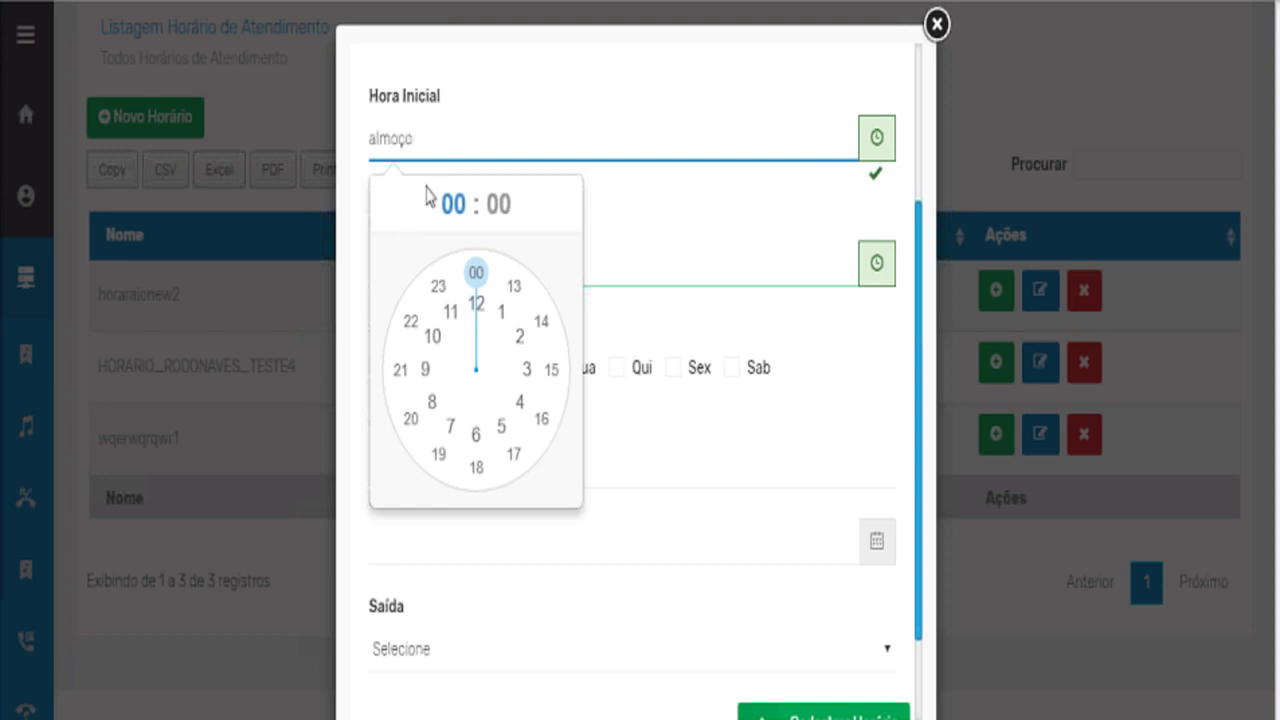
click(476, 302)
click(479, 292)
click(462, 279)
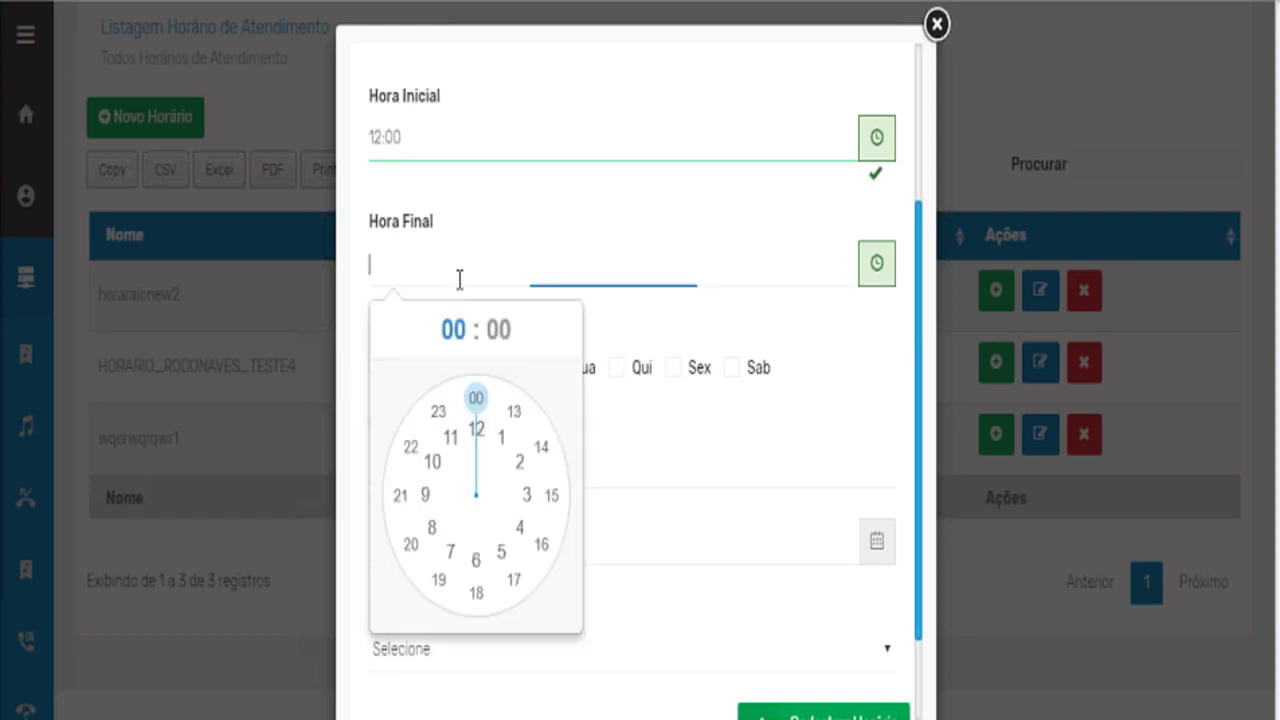
click(516, 417)
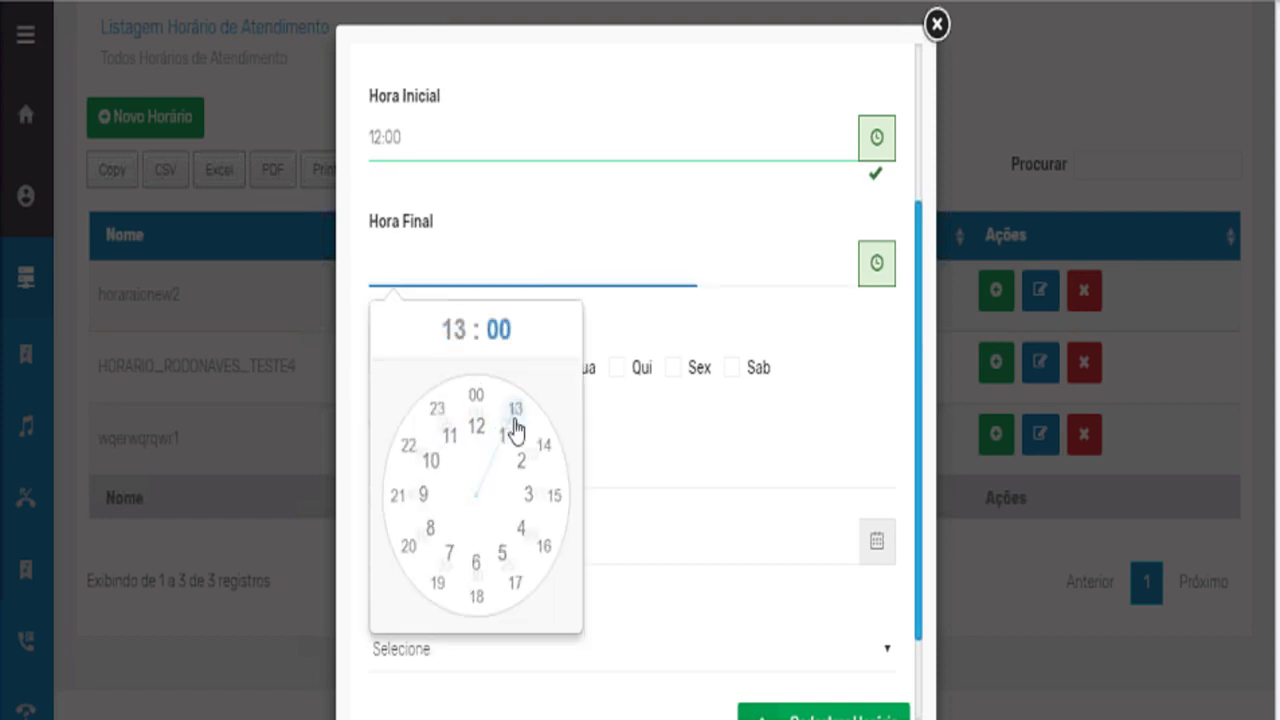
click(477, 400)
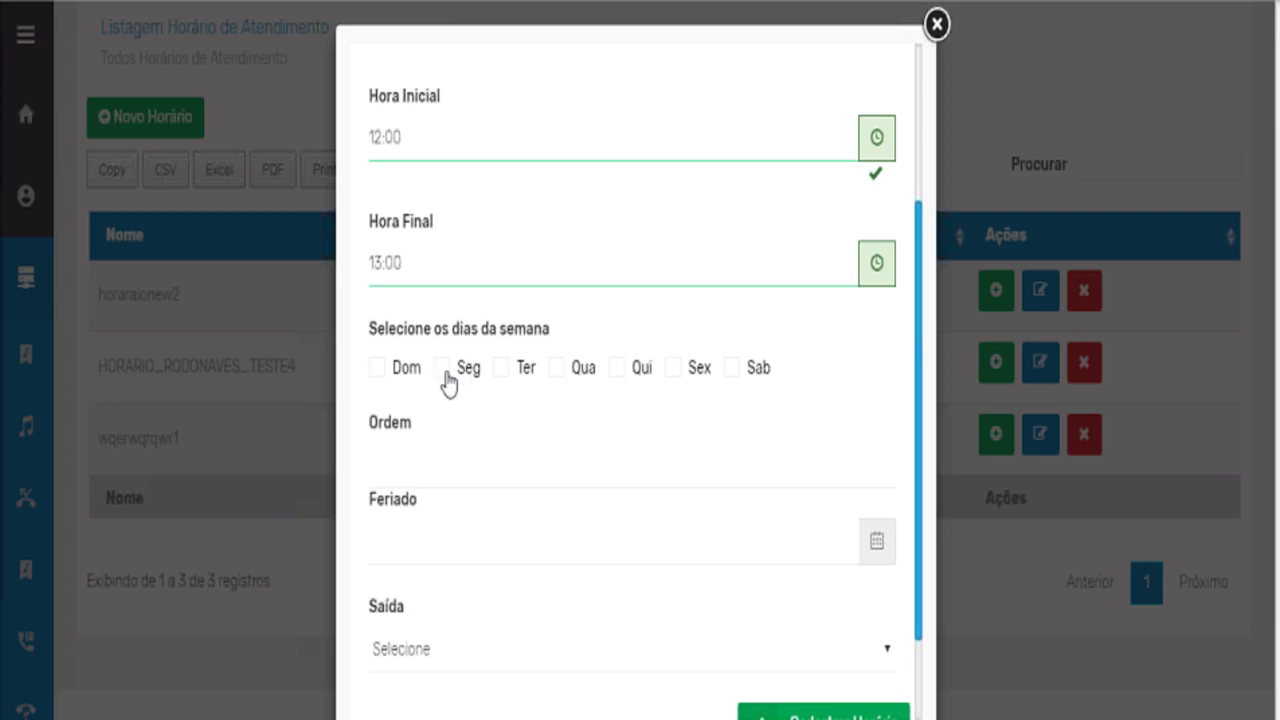
Tick Seg, Ter, Qua and Qui as the schedule's days.
click(501, 368)
click(442, 369)
click(556, 368)
click(617, 368)
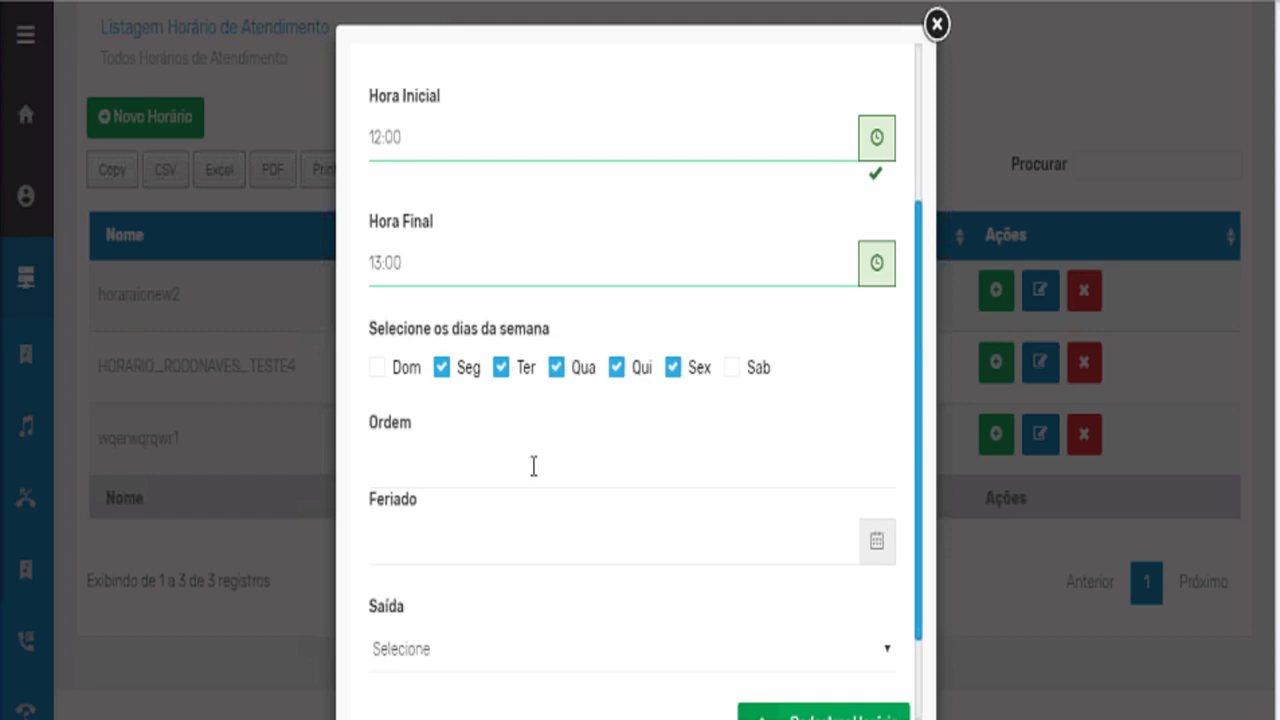
scroll(700, 480, down, 1)
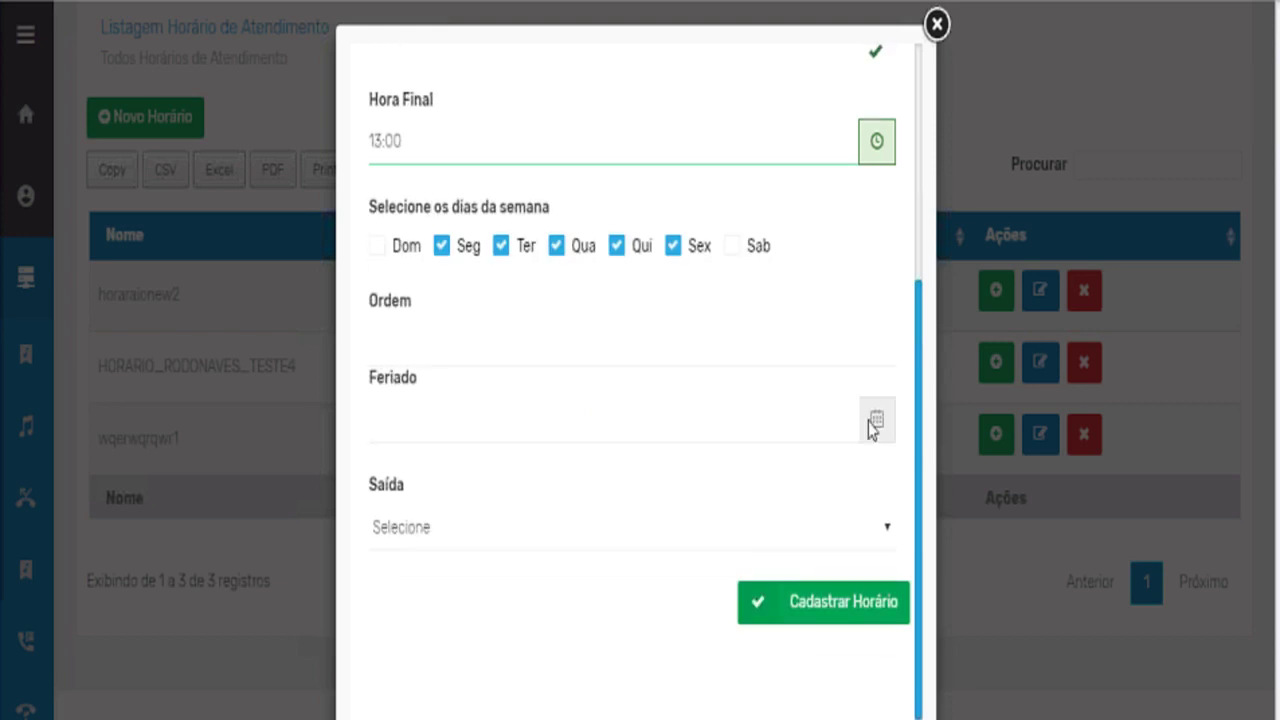
Look over the Saída destinations without choosing one, then close the schedule form unsaved.
click(617, 540)
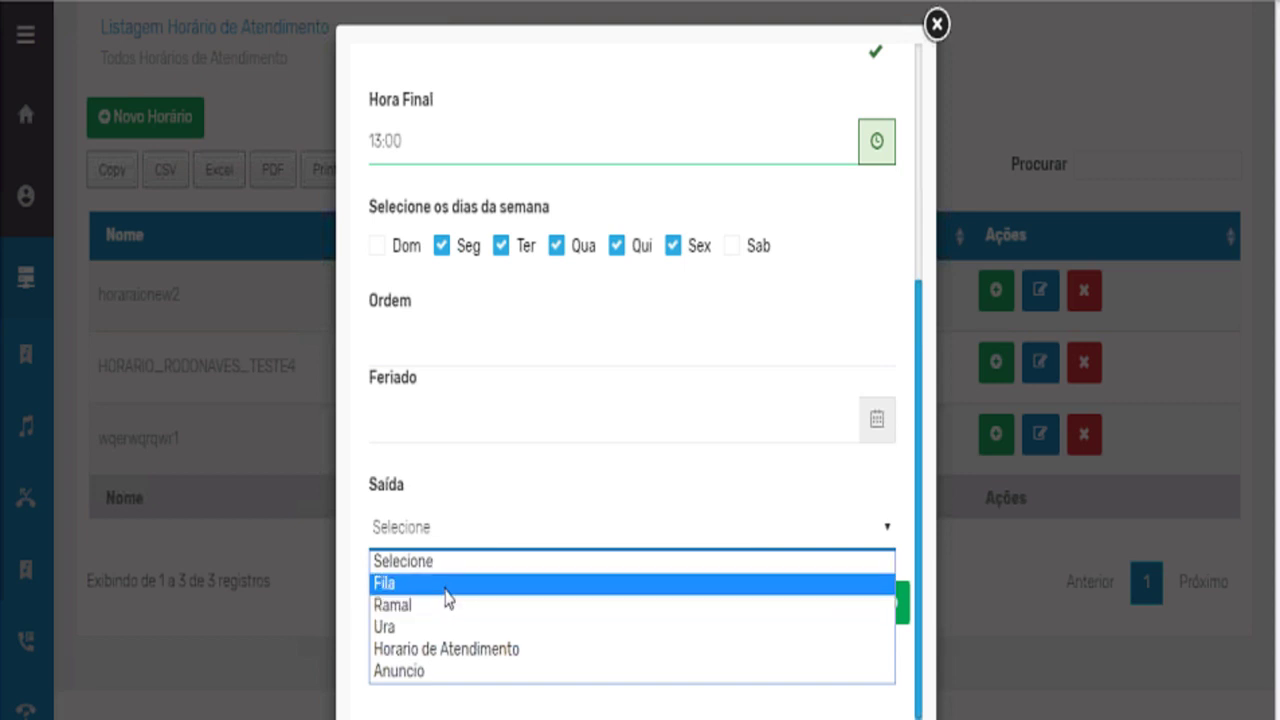
click(352, 477)
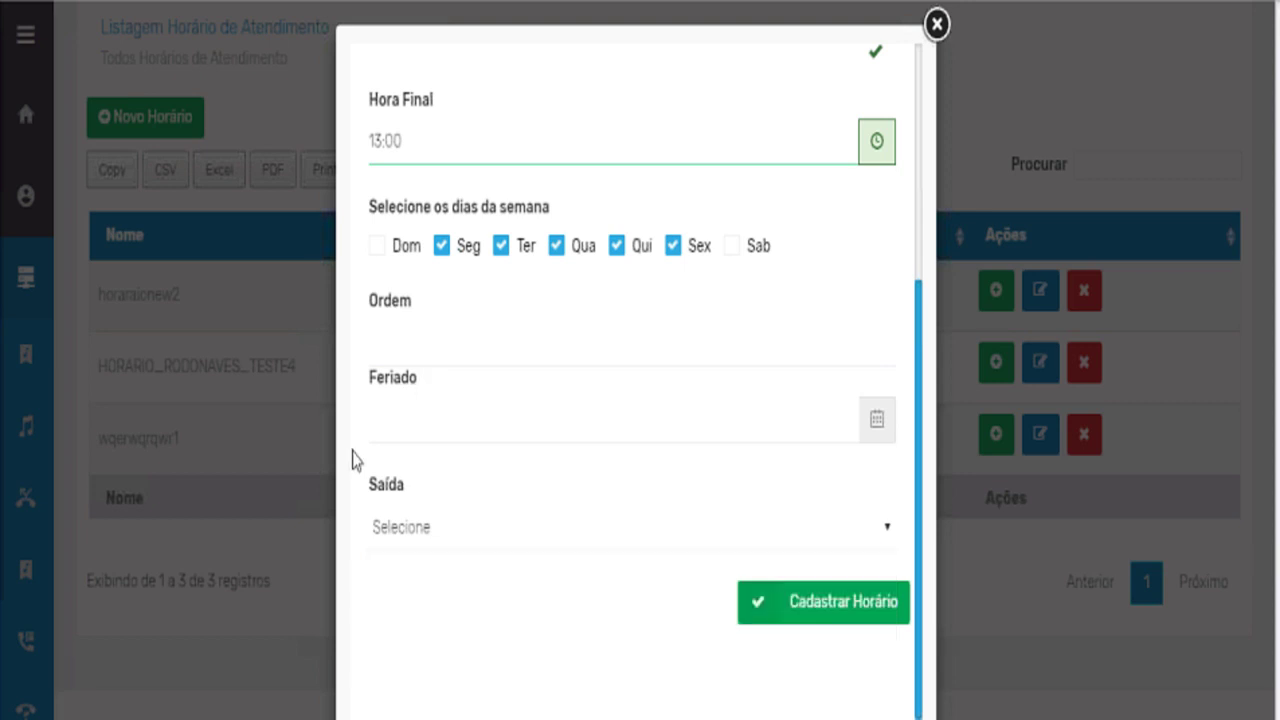
scroll(416, 370, up, 4)
scroll(479, 365, down, 4)
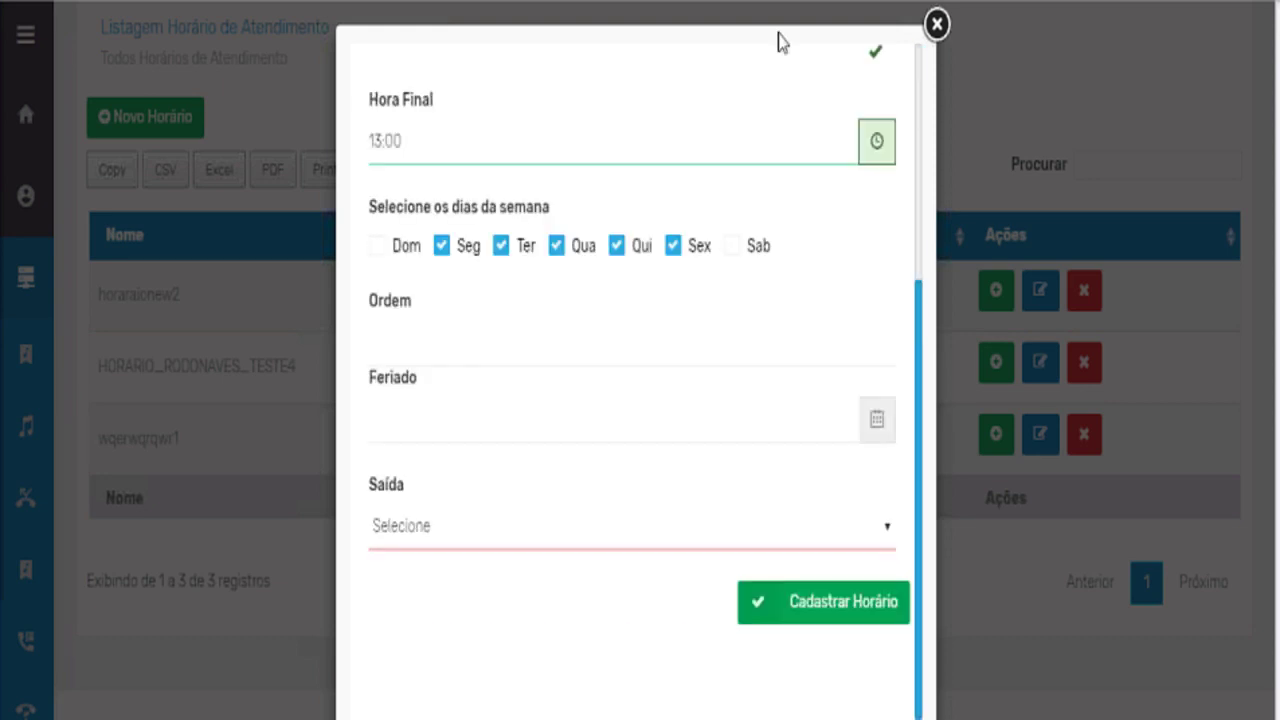
click(936, 24)
Collapse the submenu and go to the Pin Ramal page.
mouse_move(24, 528)
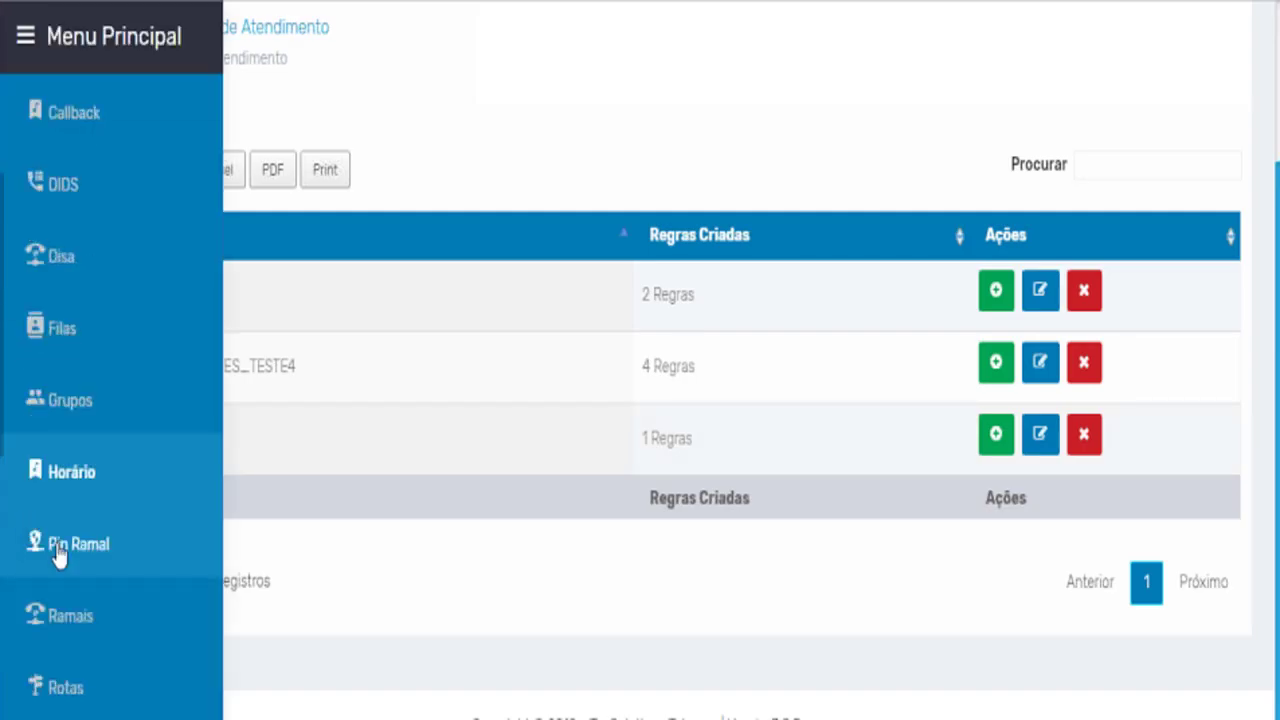
click(89, 566)
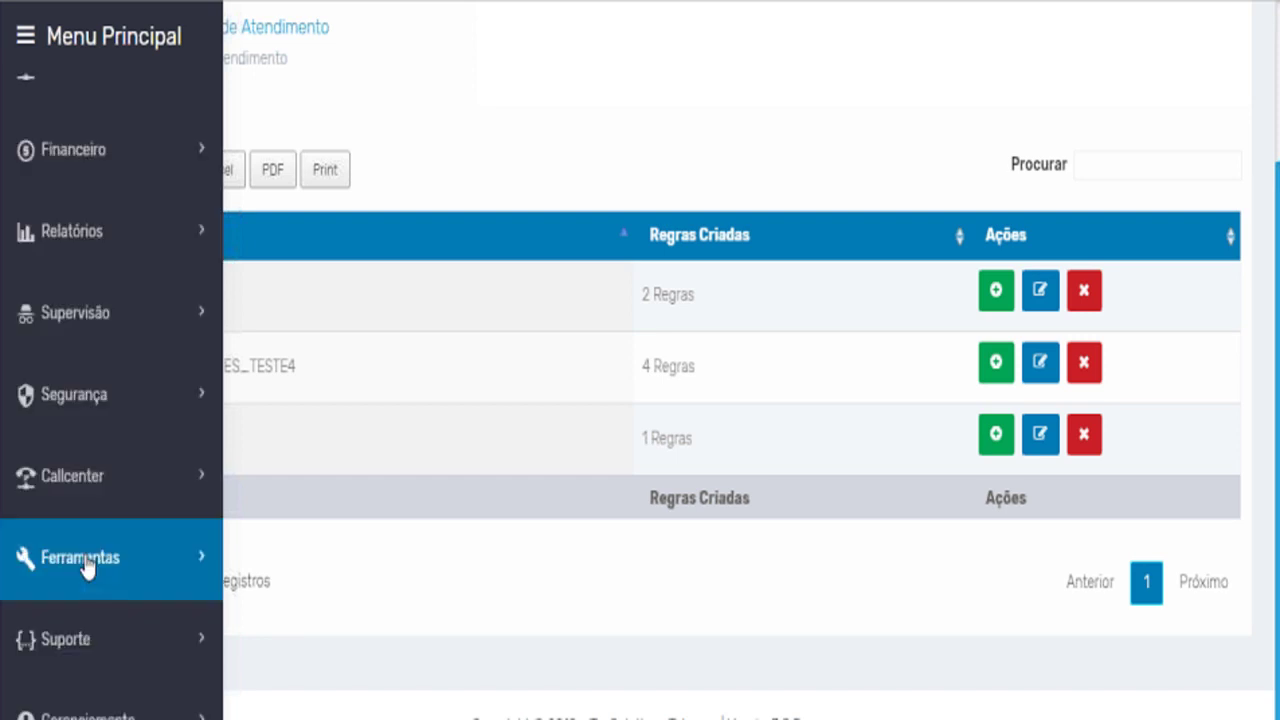
click(175, 373)
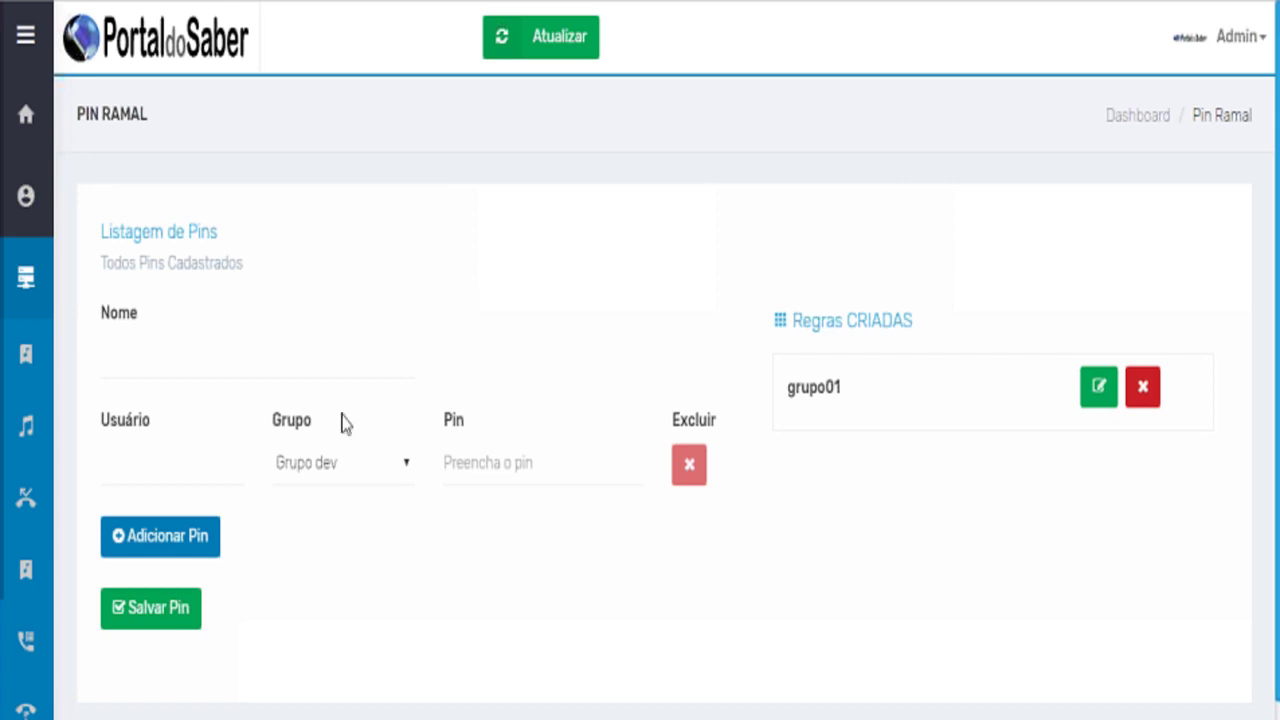
click(504, 463)
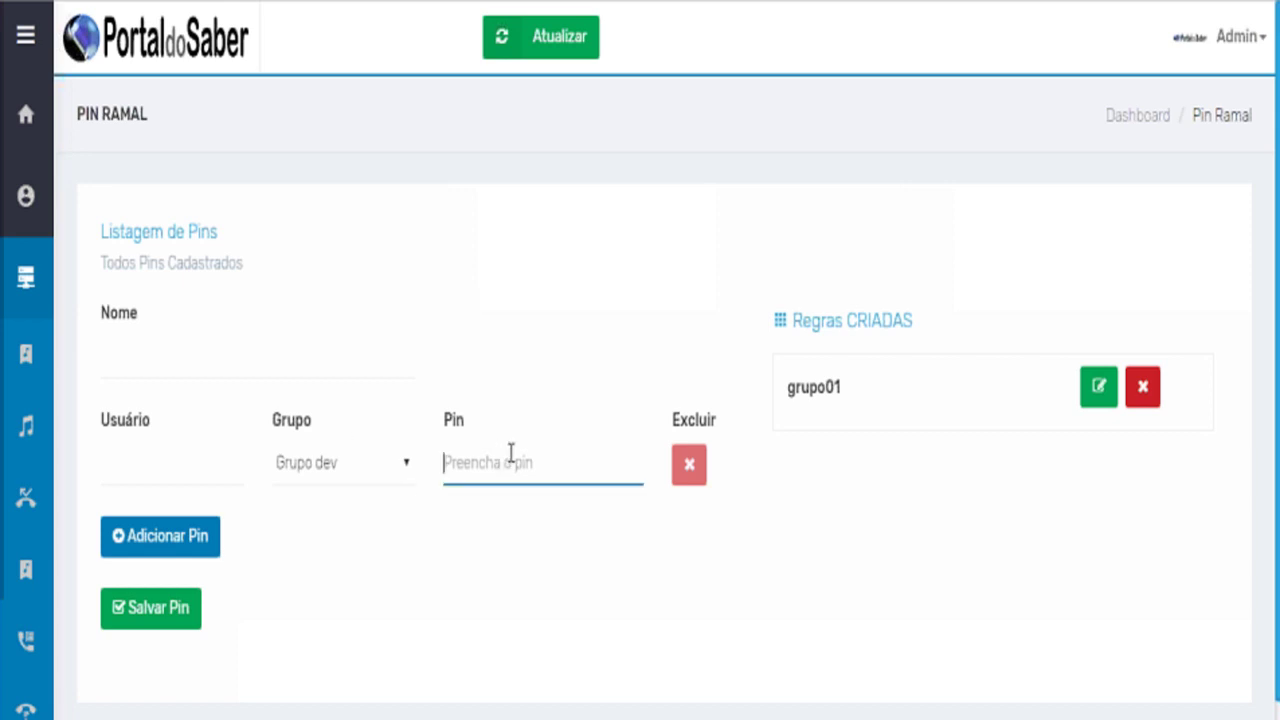
click(204, 468)
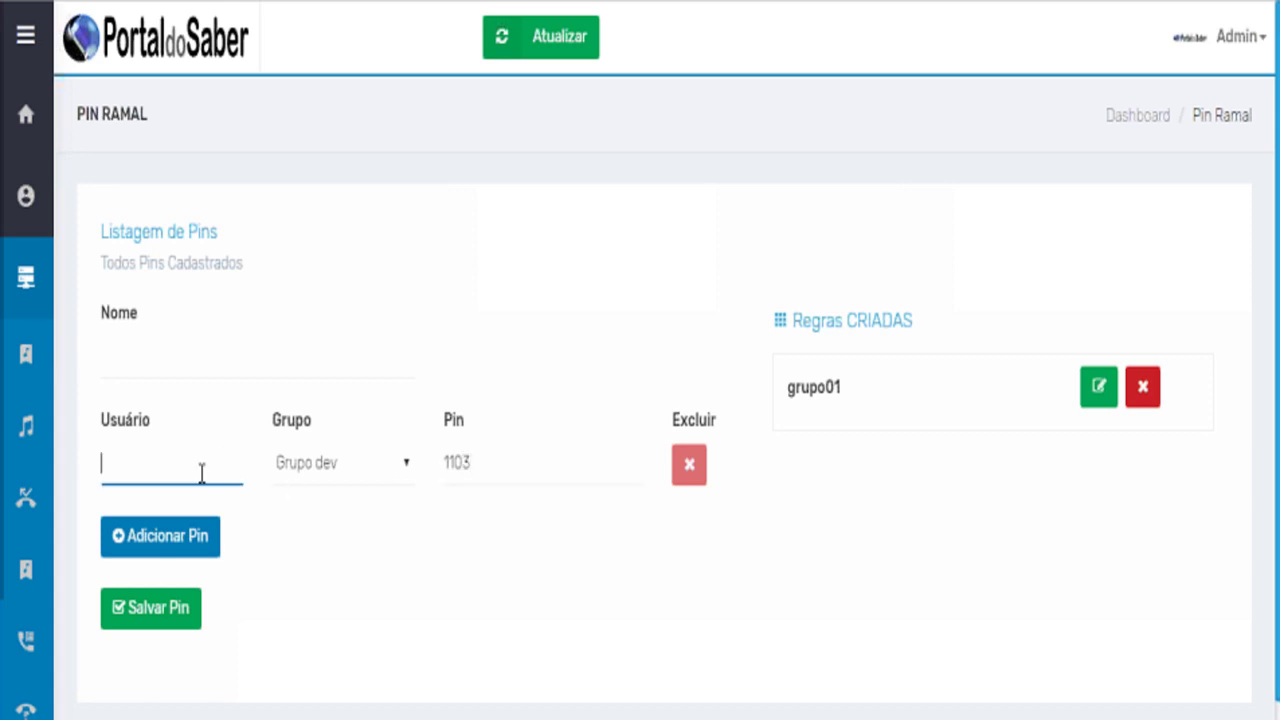
text(use)
key(BackSpace)
text(uario)
click(489, 468)
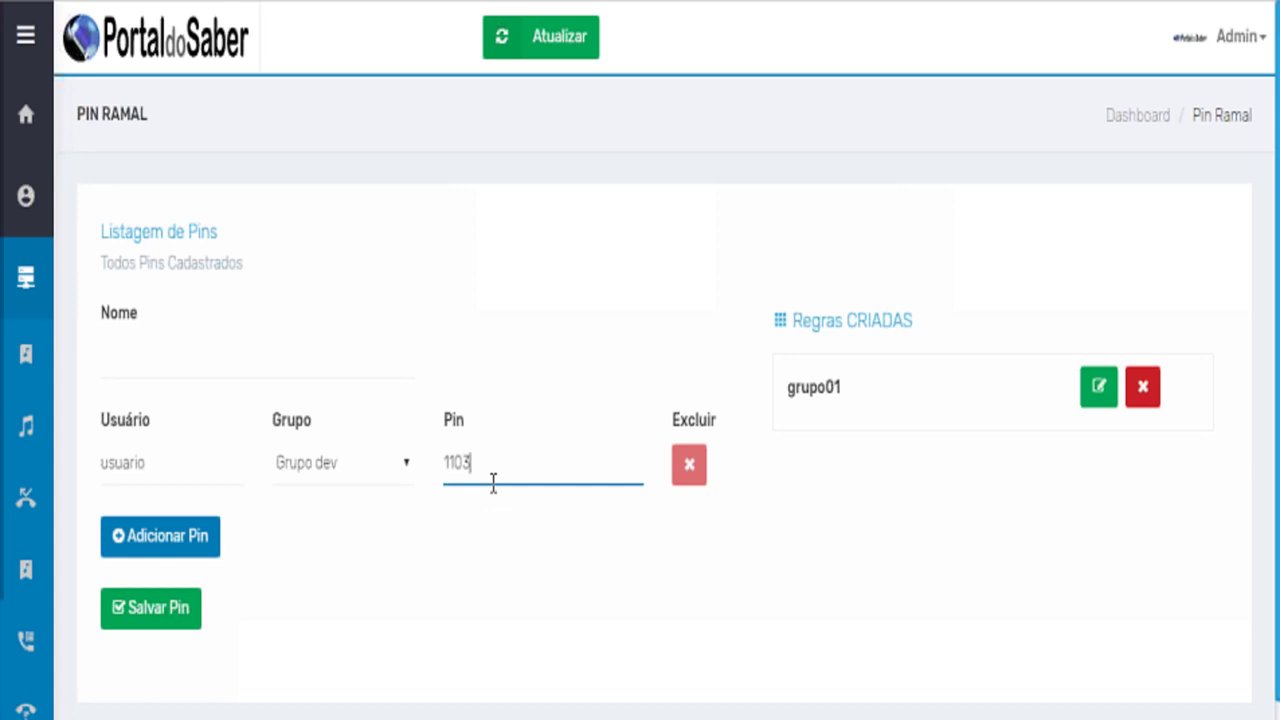
Go to the Ramais extensions list and open a new Cadastrar Ramal para Ligação form.
mouse_move(131, 583)
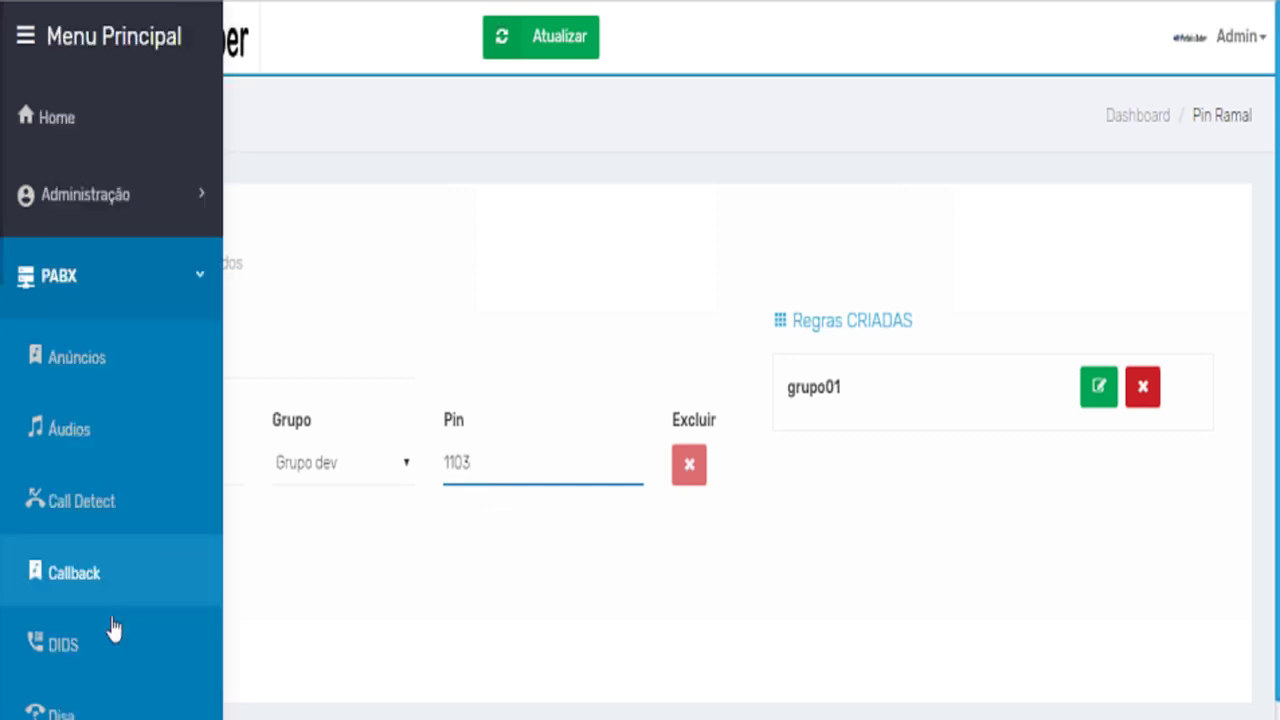
scroll(120, 585, down, 5)
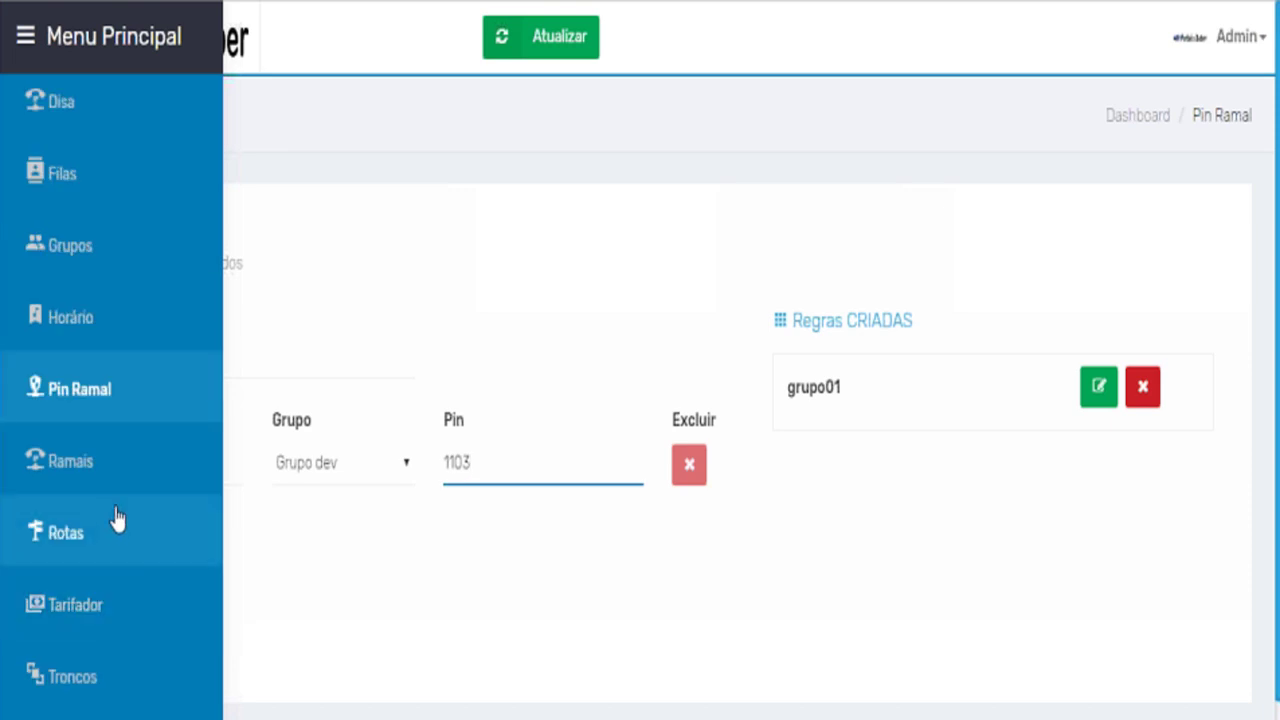
scroll(118, 533, down, 2)
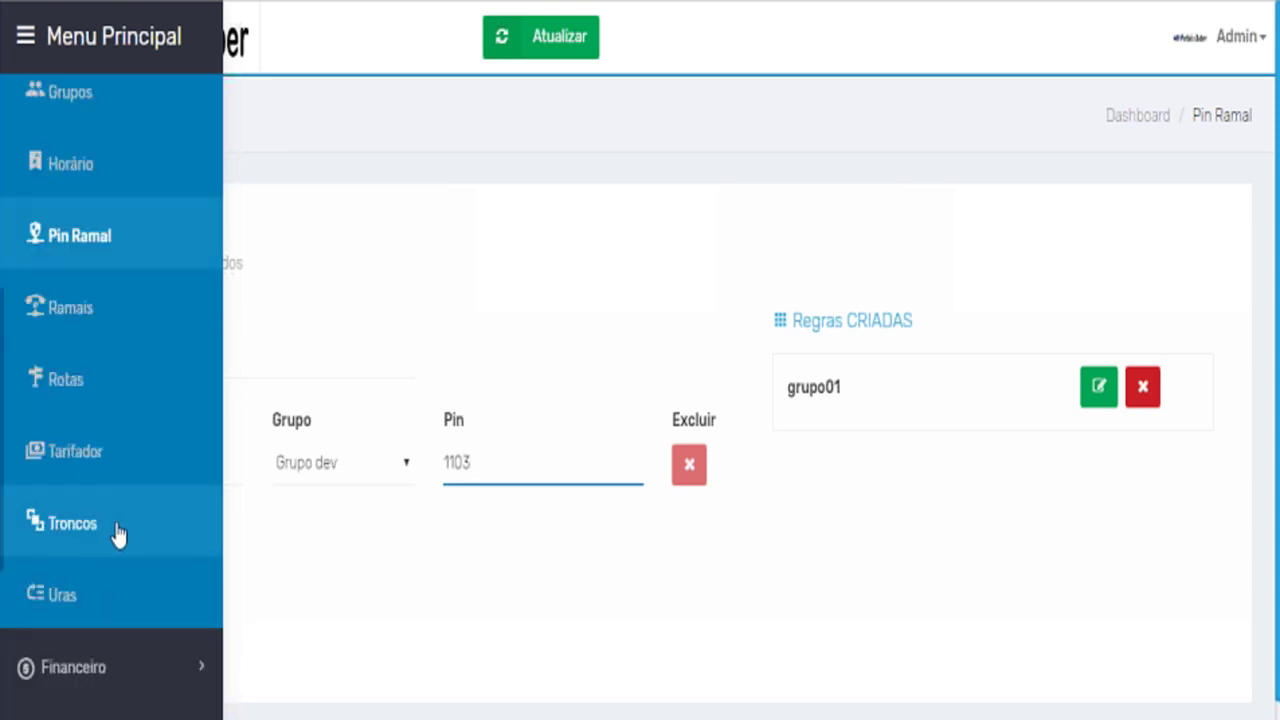
click(104, 316)
click(105, 318)
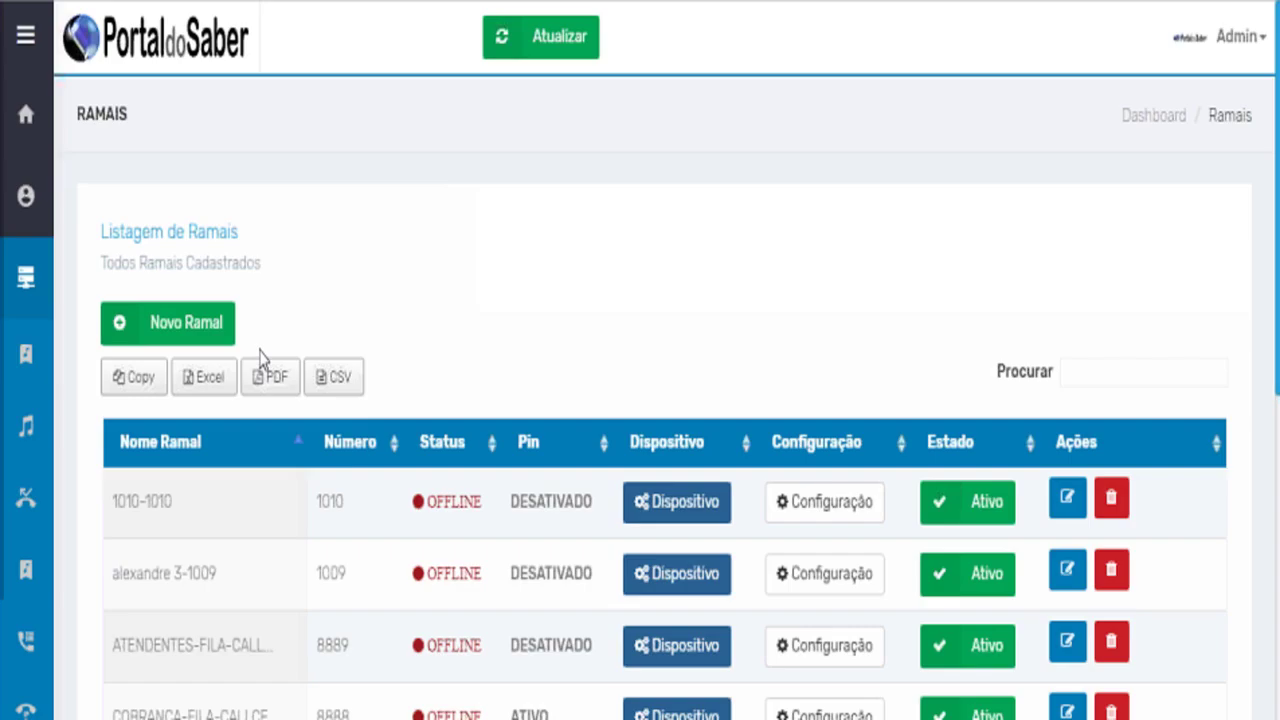
scroll(270, 368, down, 6)
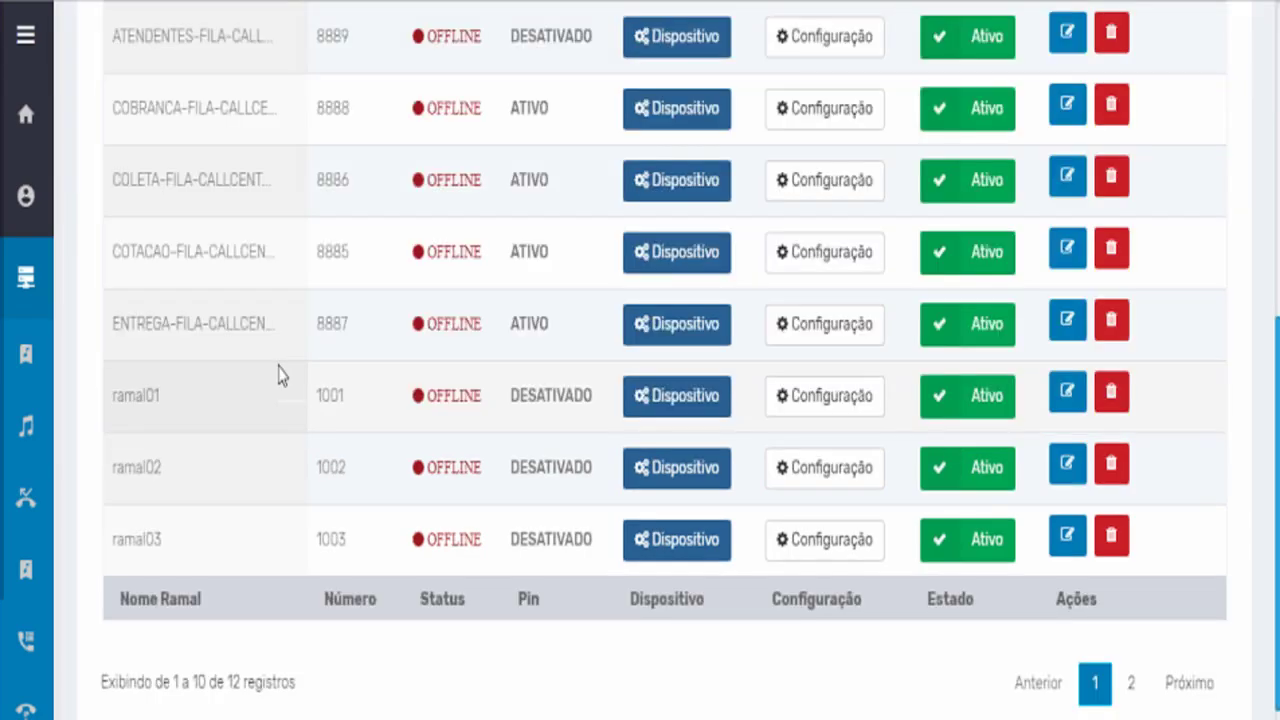
scroll(278, 374, up, 3)
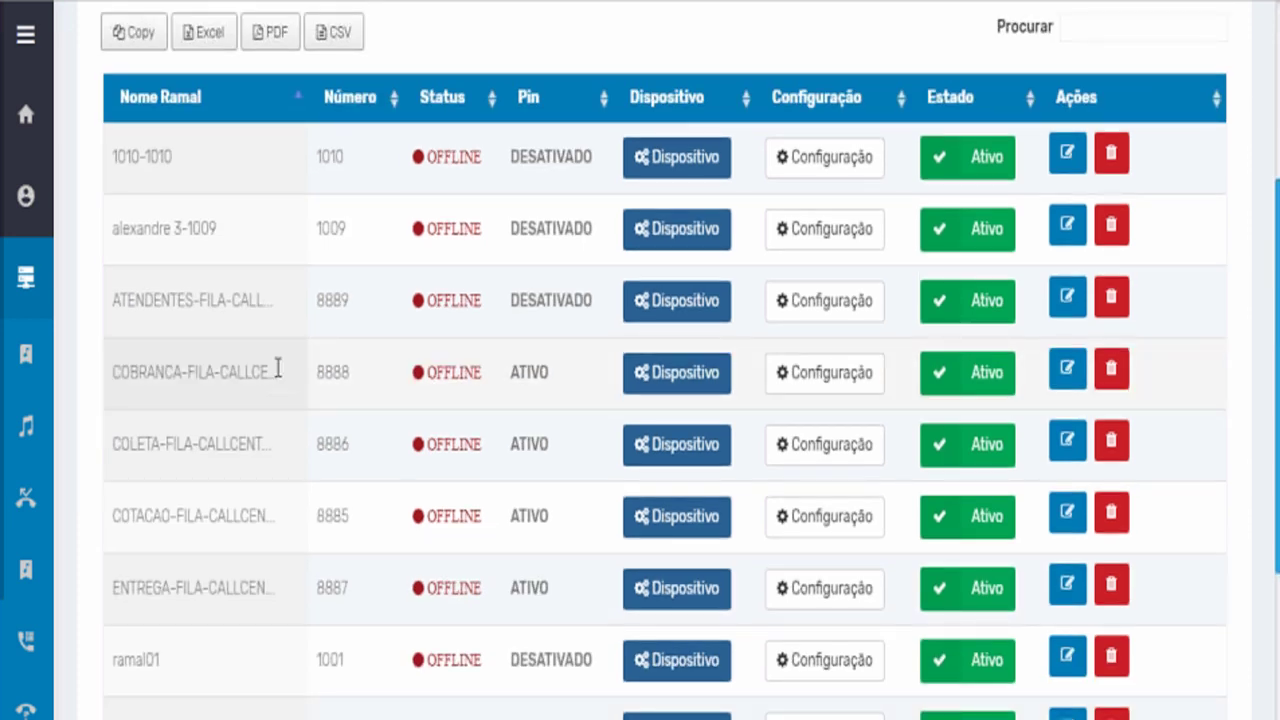
scroll(278, 368, up, 1)
scroll(451, 277, up, 1)
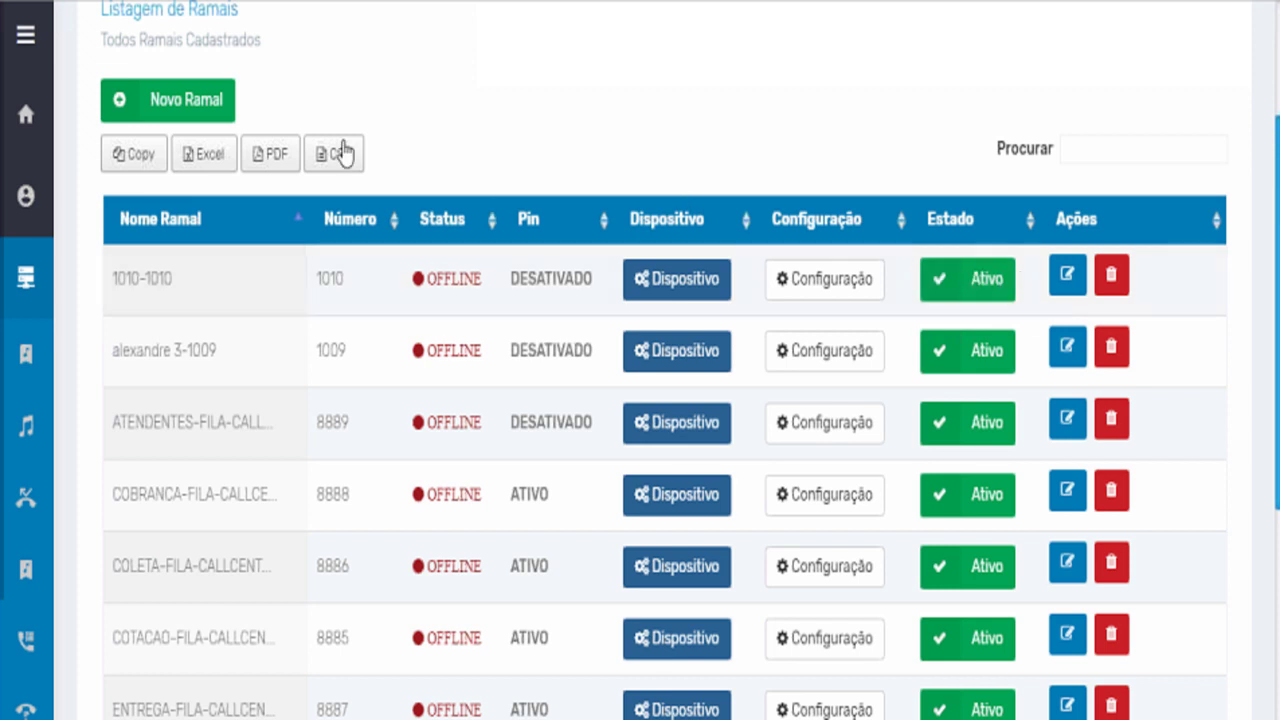
click(218, 117)
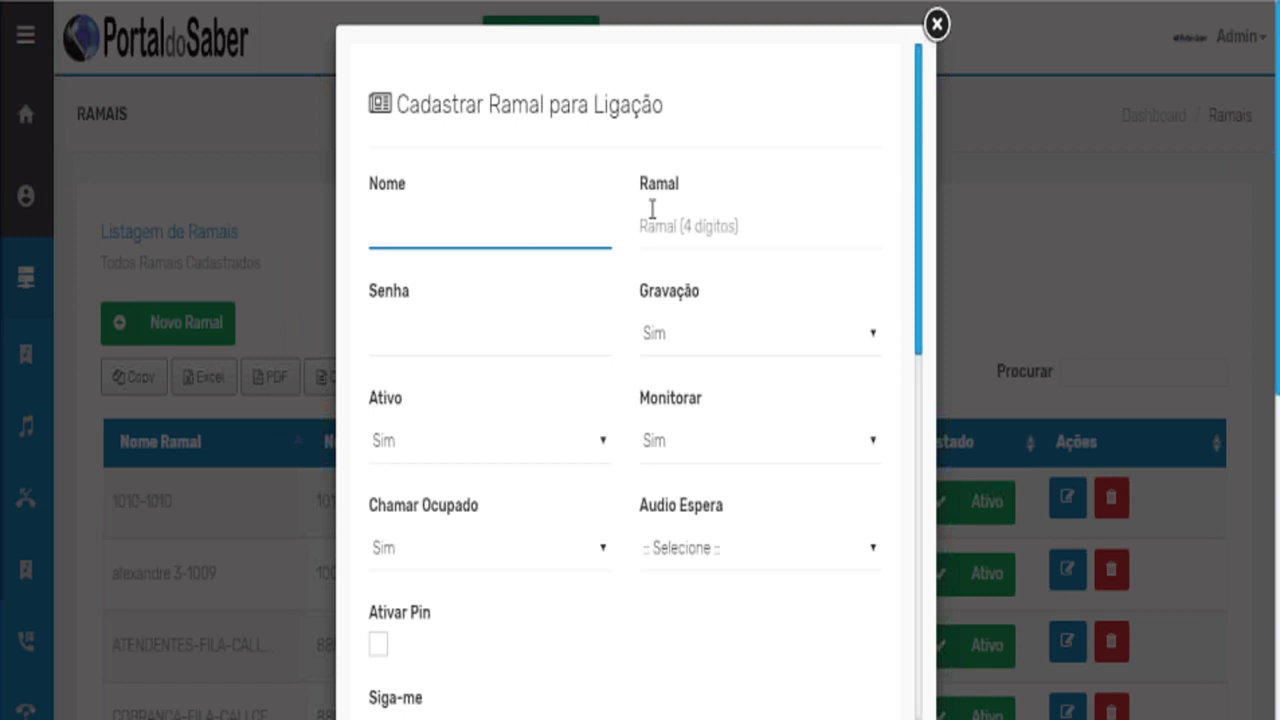
Step through Ramal and Senha, keeping Gravação, Monitorar and Ativo at Sim and Audio Espera unchanged.
click(678, 228)
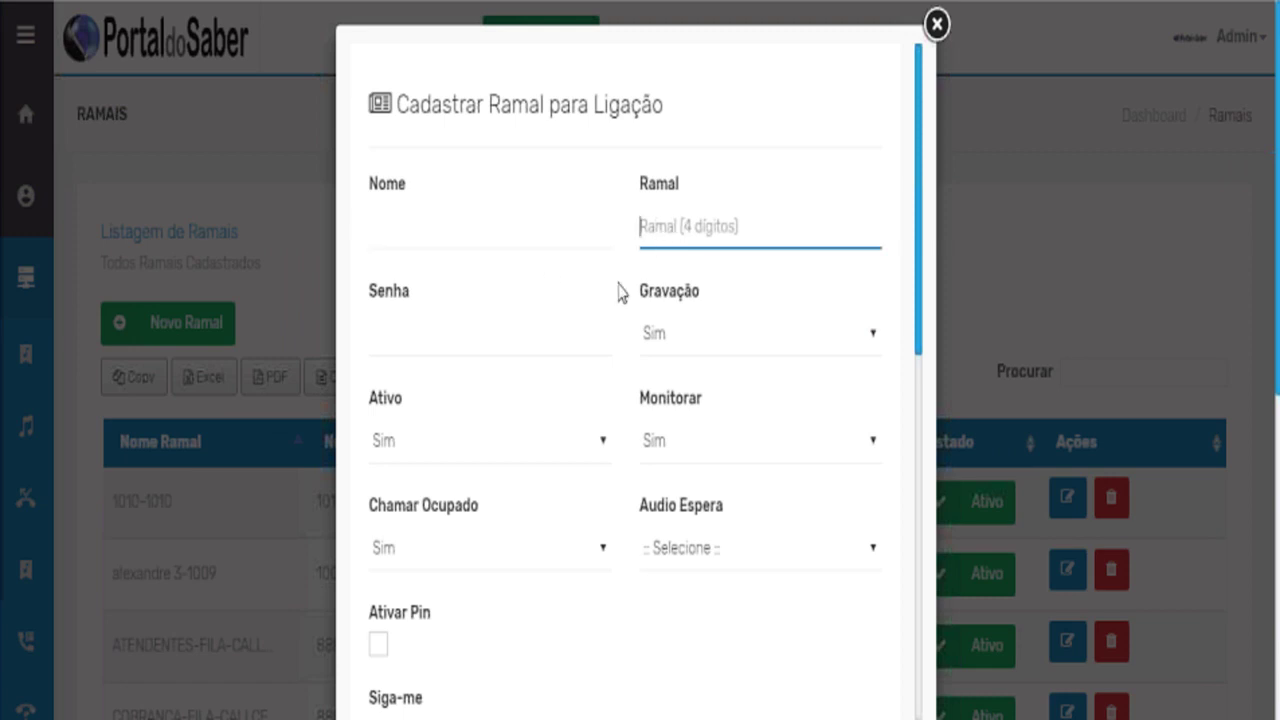
click(552, 338)
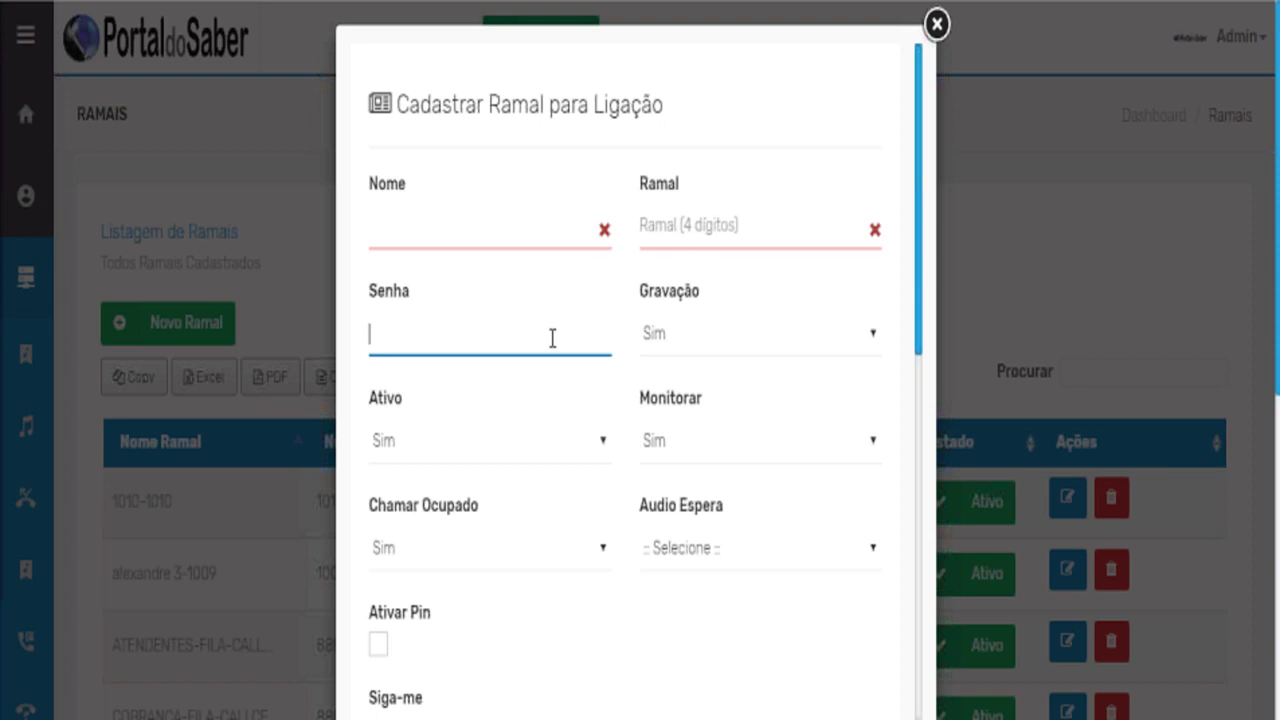
click(714, 356)
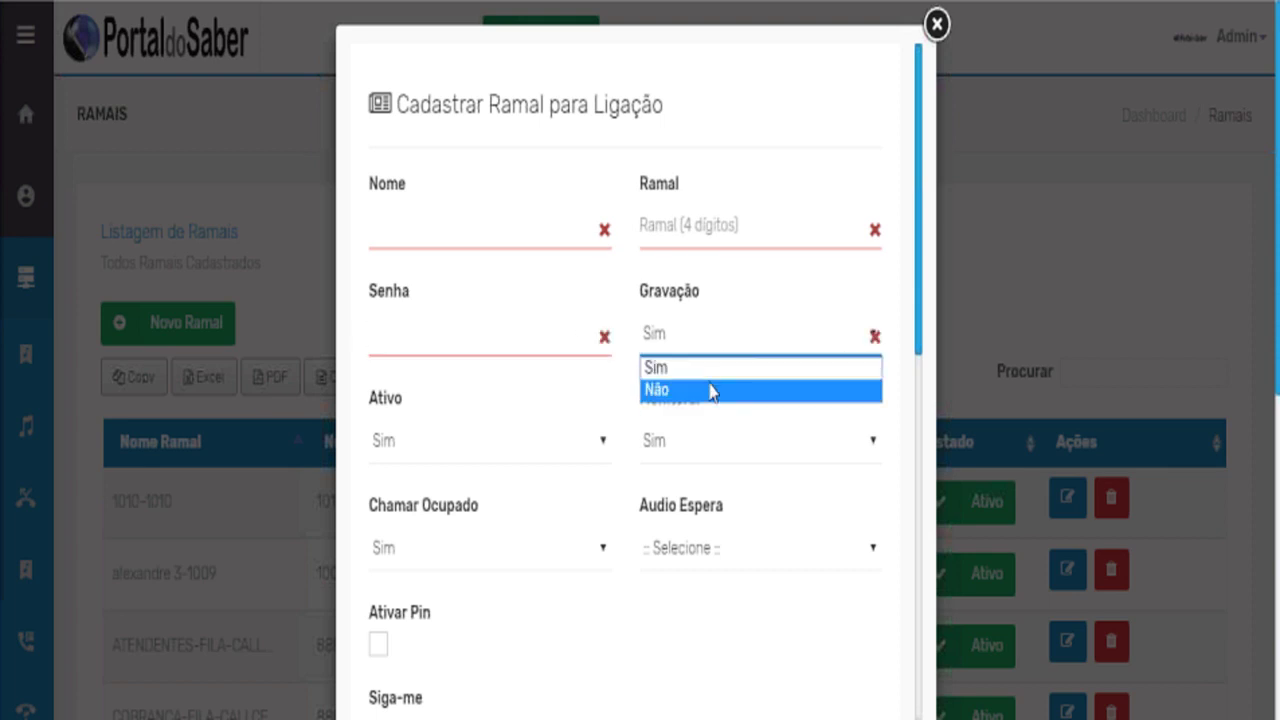
click(700, 367)
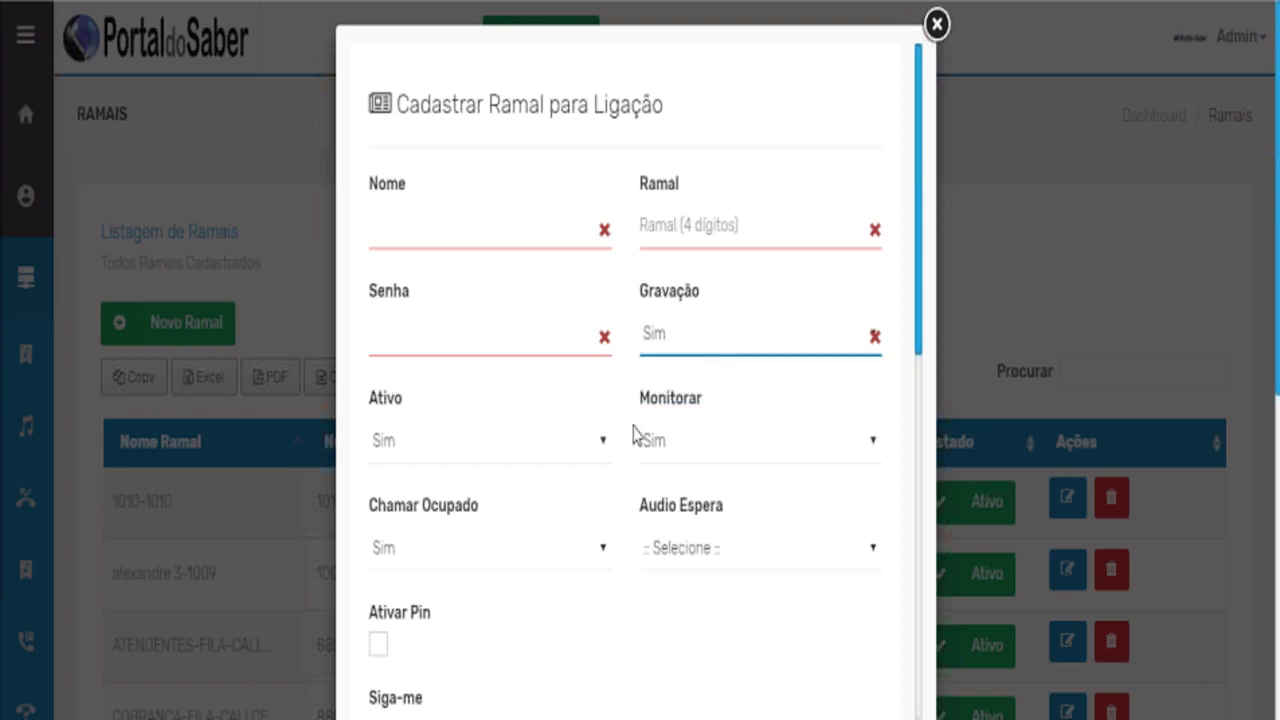
scroll(662, 400, down, 3)
click(696, 331)
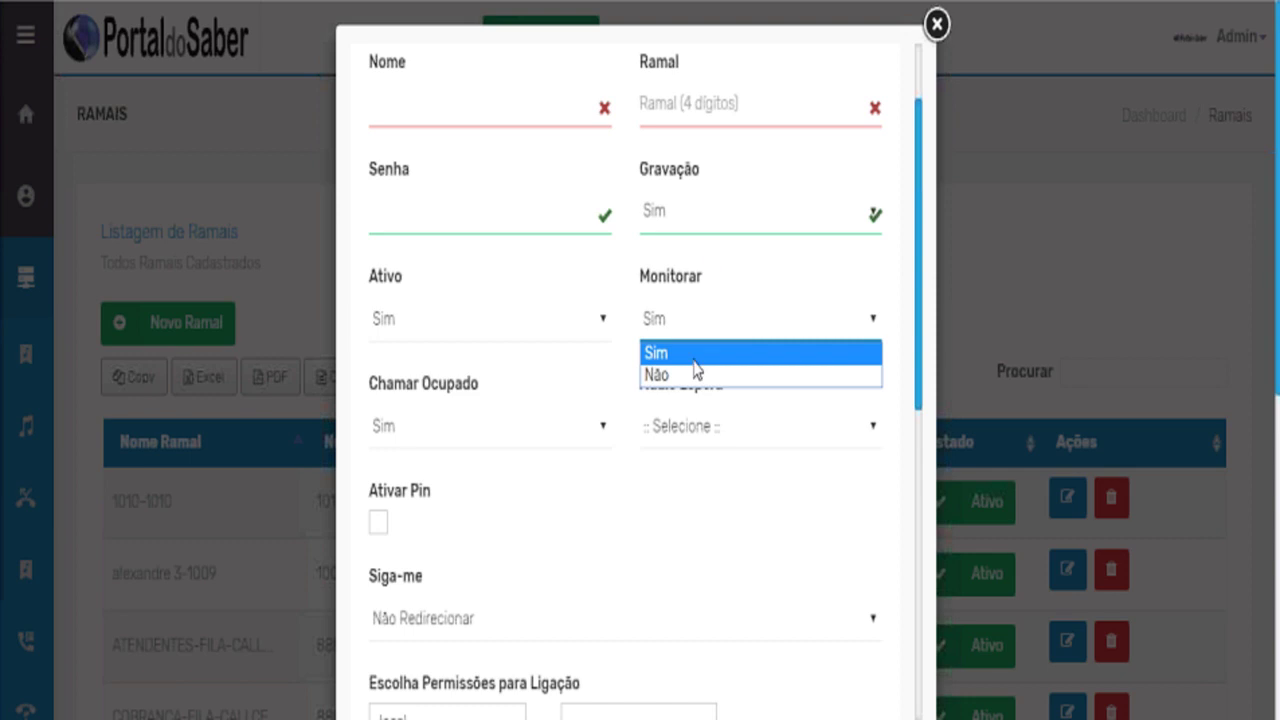
click(712, 317)
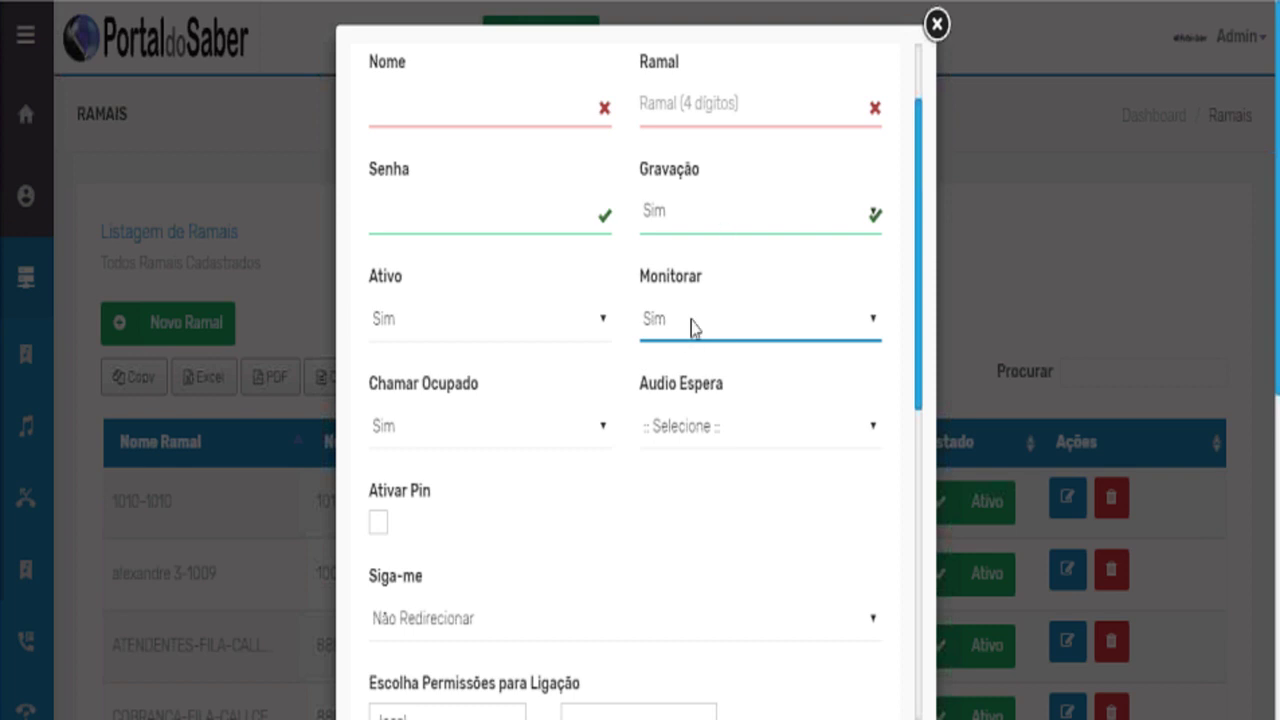
click(458, 334)
click(460, 335)
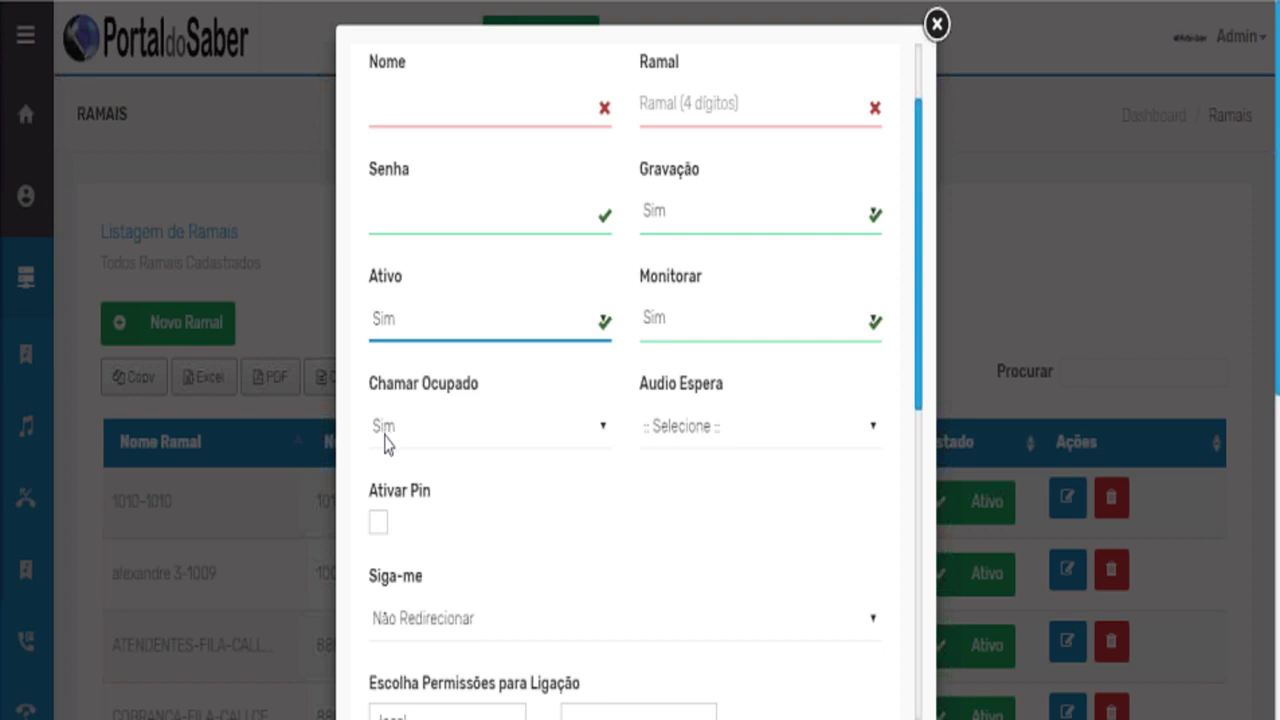
click(683, 443)
click(686, 437)
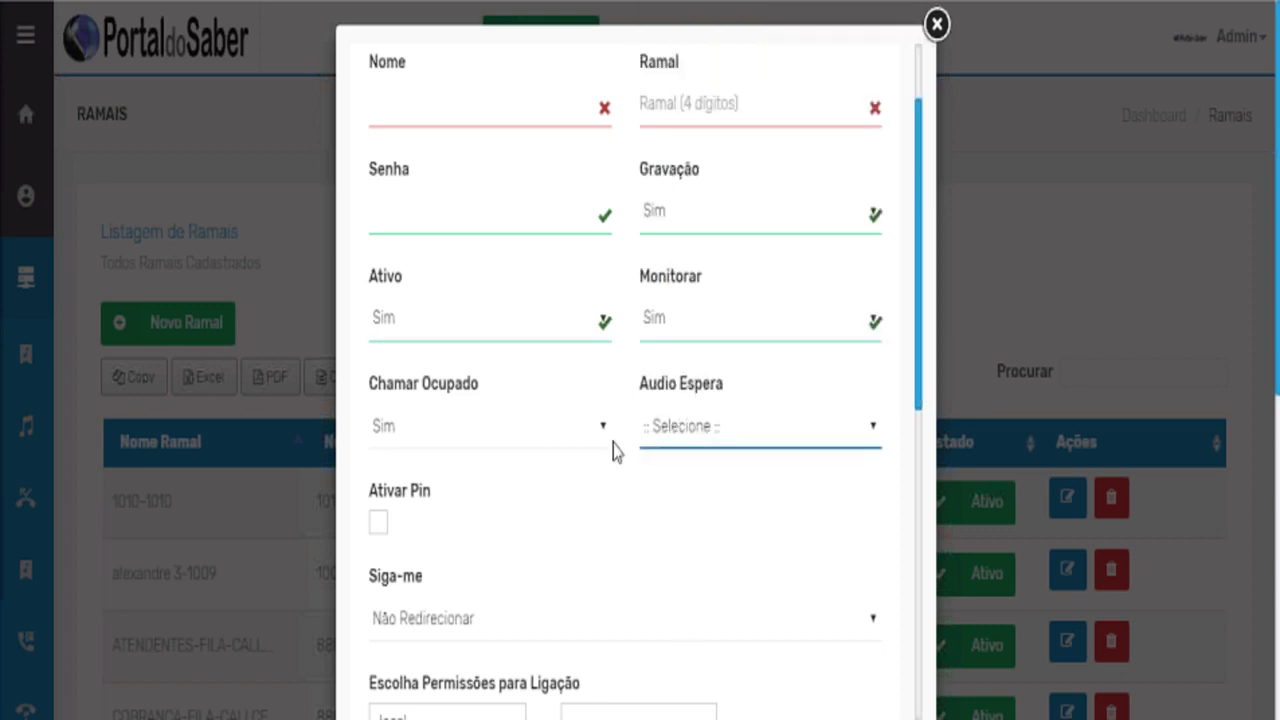
Turn Ativar Pin on with grupo01 as the extension group, then off again.
scroll(500, 478, down, 1)
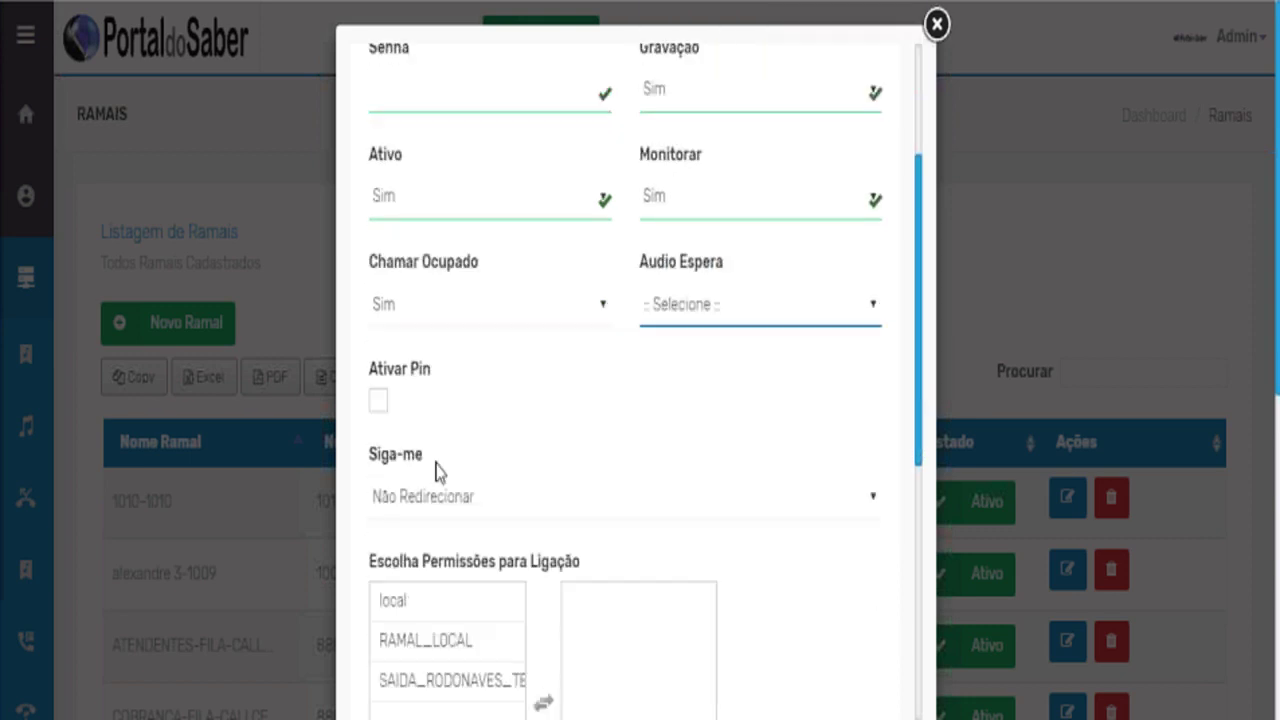
click(379, 408)
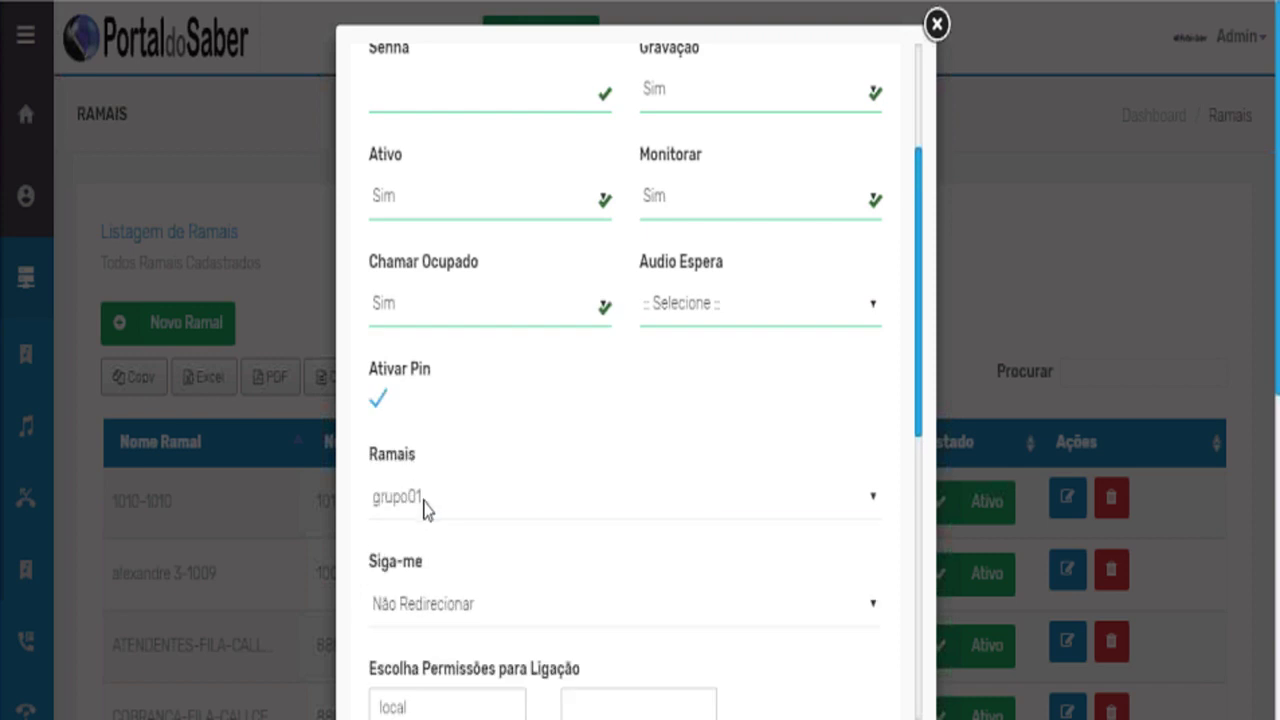
click(423, 508)
click(394, 440)
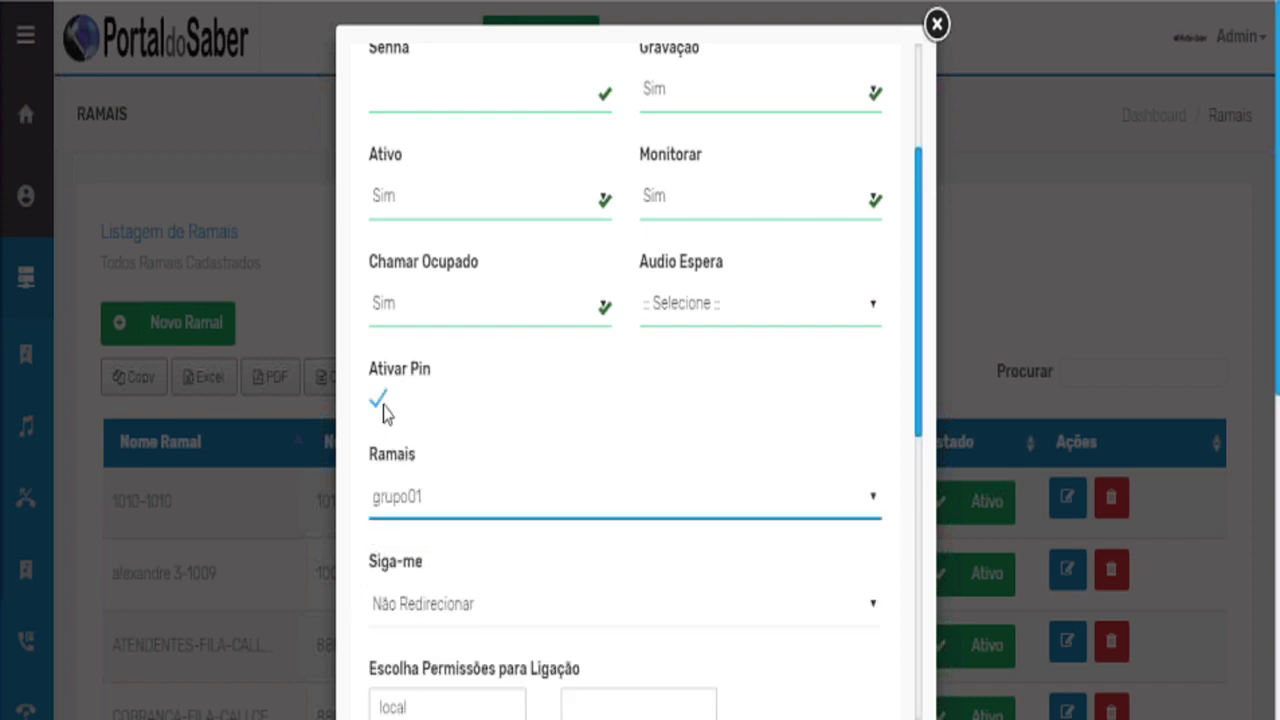
click(381, 405)
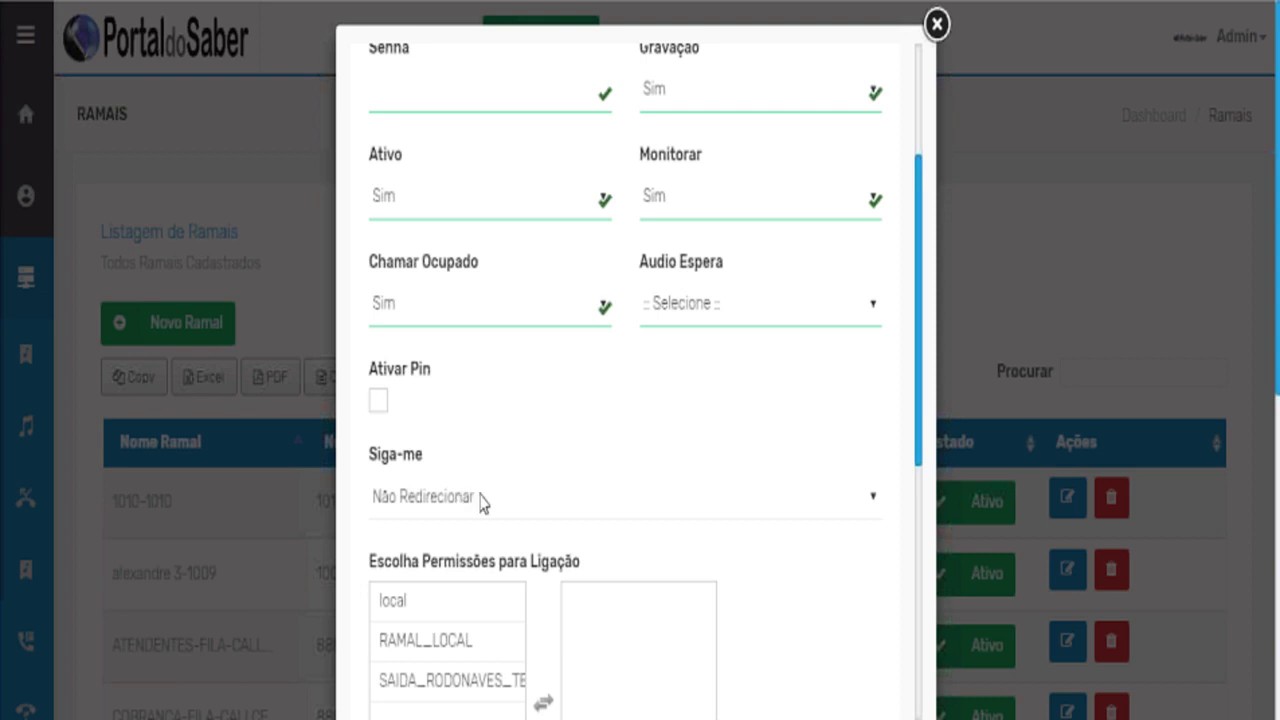
Grant the extension the RAMAL_LOCAL call permission.
scroll(537, 502, down, 2)
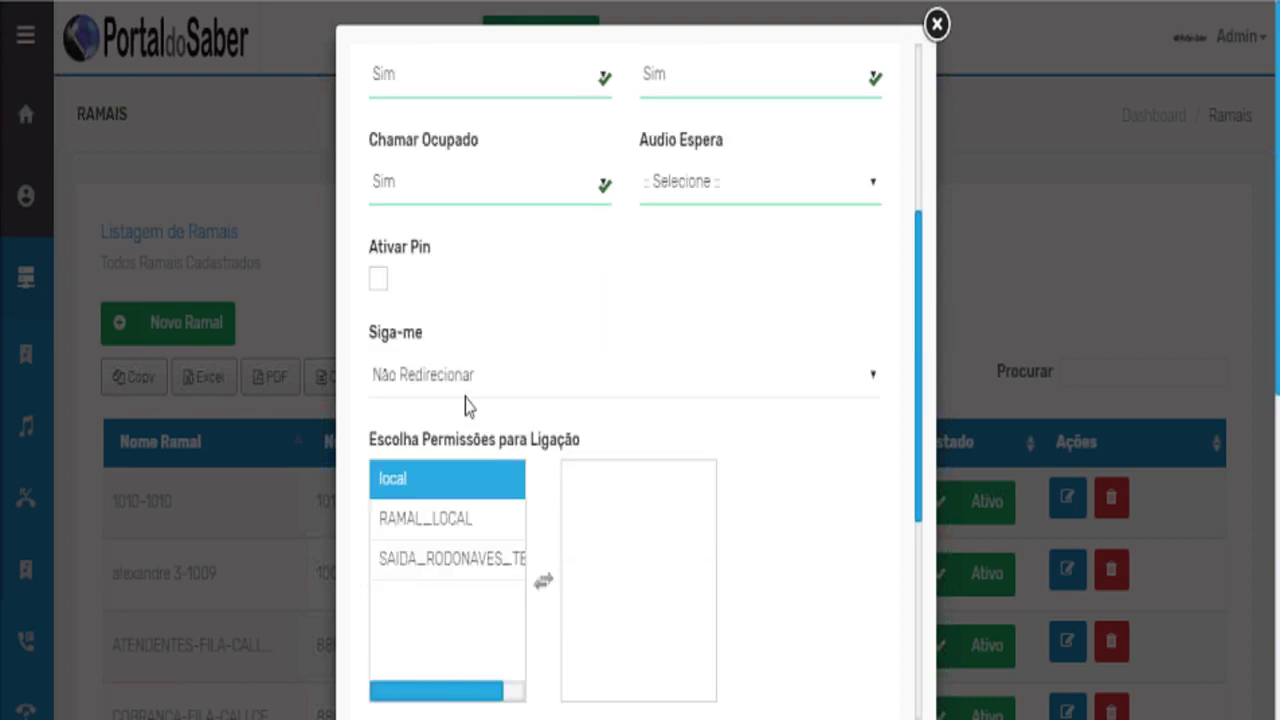
click(445, 518)
click(443, 530)
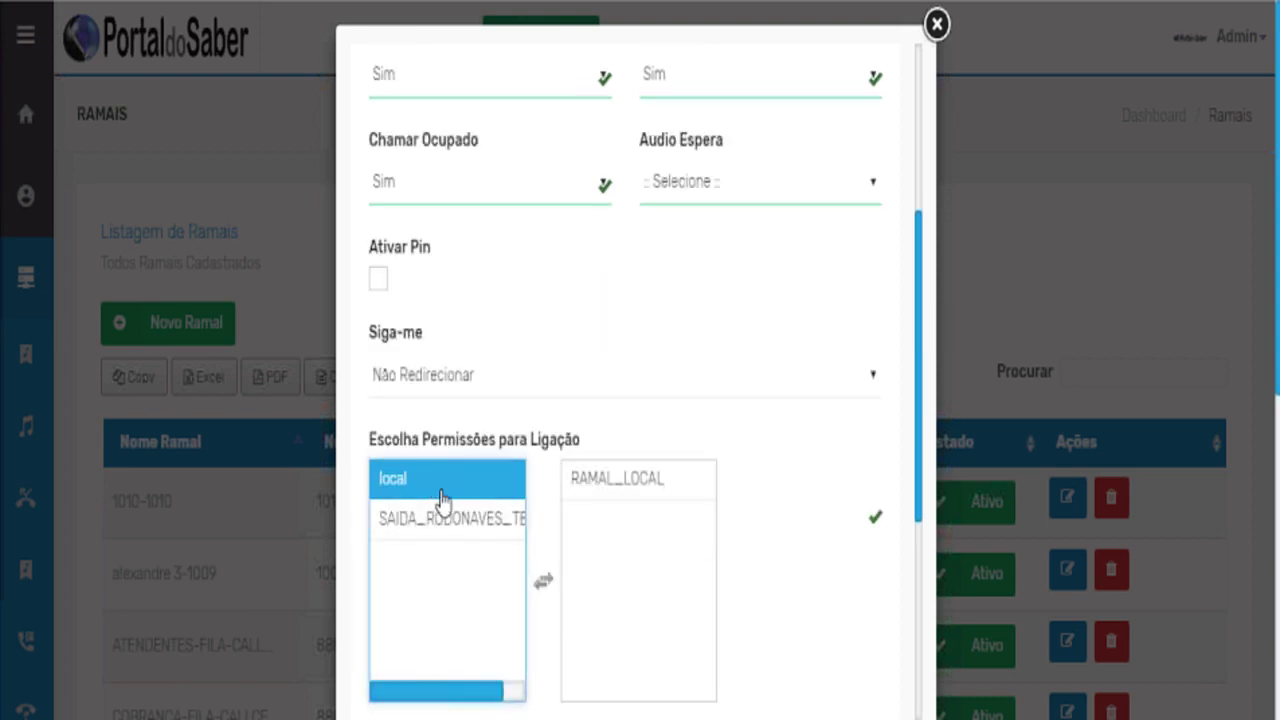
scroll(457, 520, up, 5)
scroll(465, 540, down, 1)
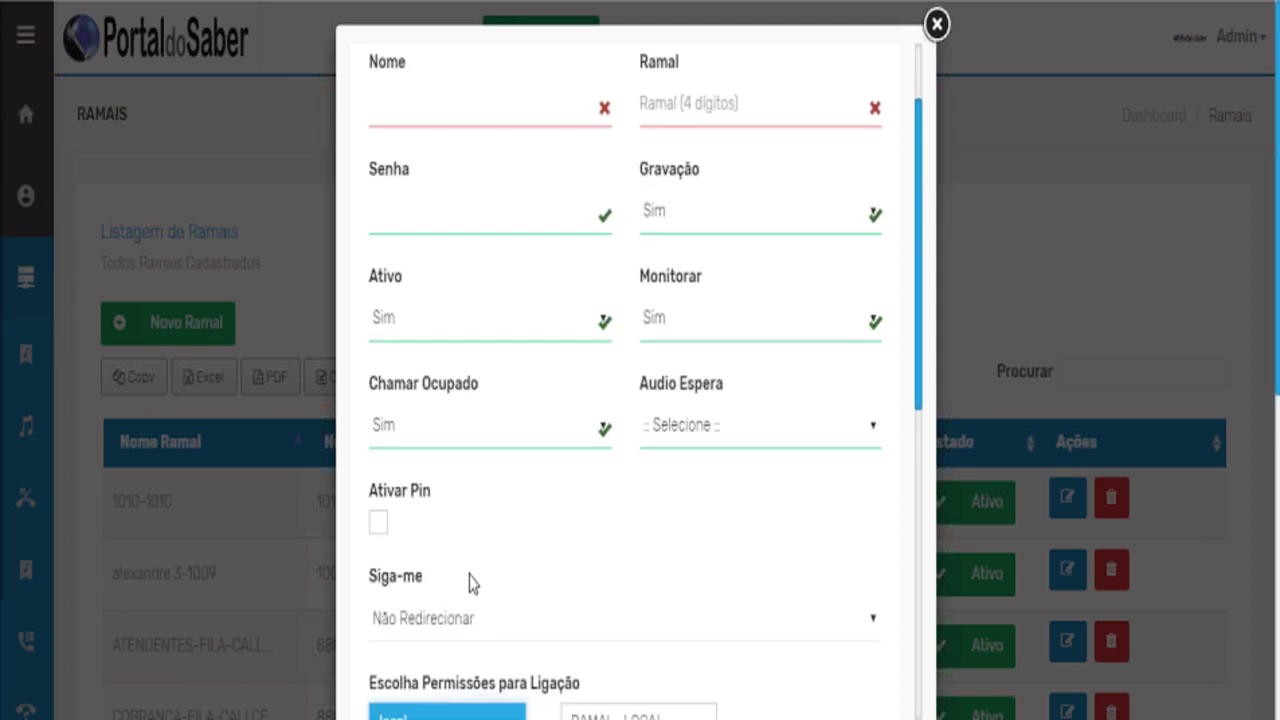
Check the Siga-me options, then close the new-extension form without saving.
click(441, 620)
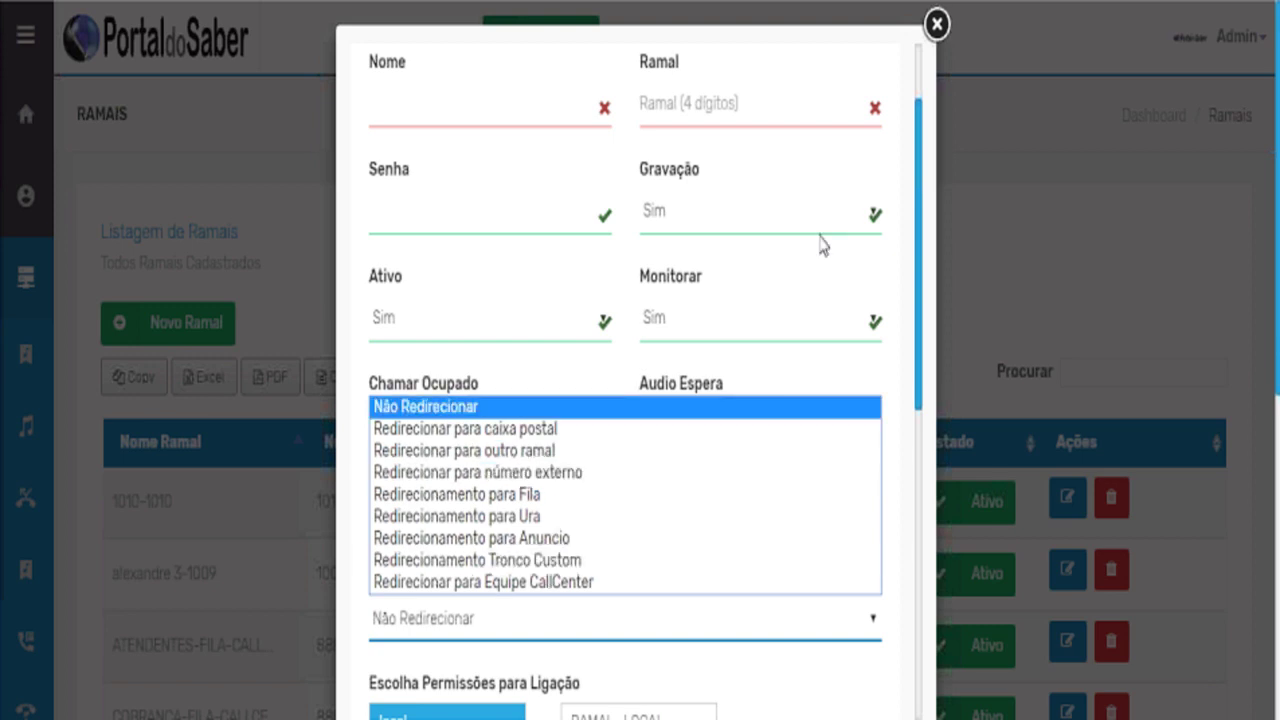
click(936, 40)
click(936, 40)
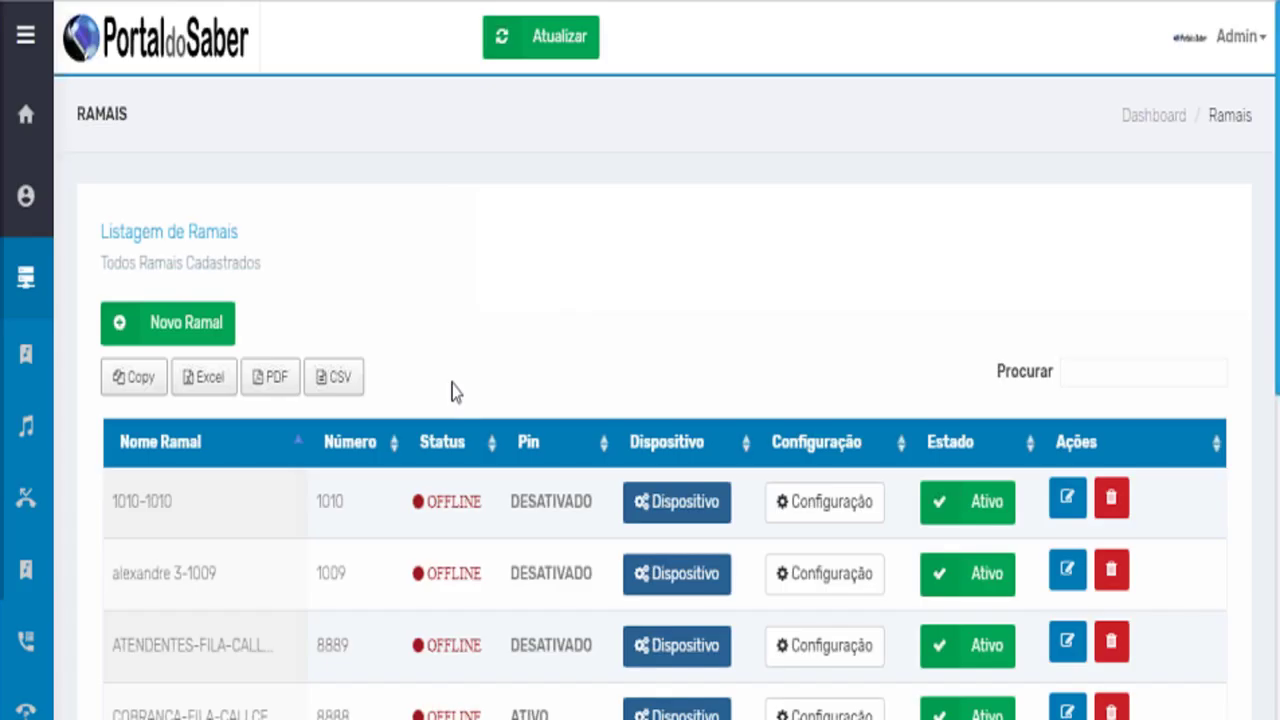
scroll(451, 390, down, 3)
mouse_move(40, 617)
scroll(60, 640, down, 5)
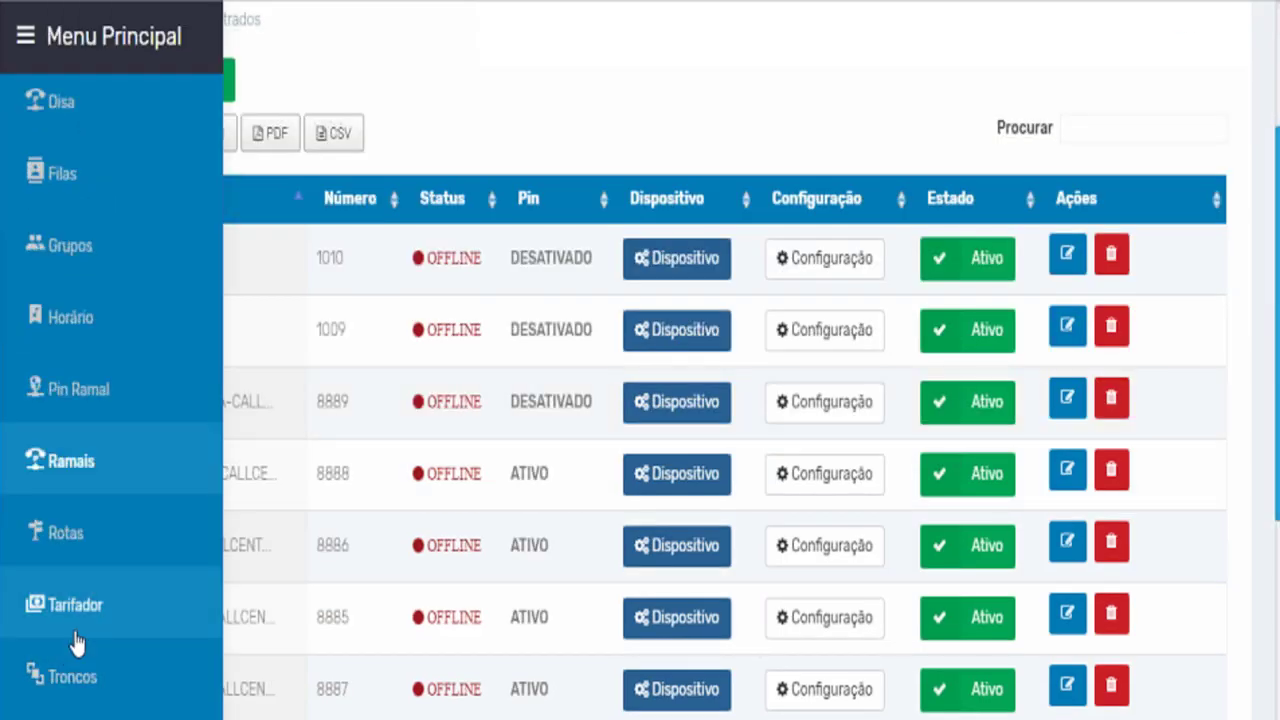
scroll(78, 643, down, 5)
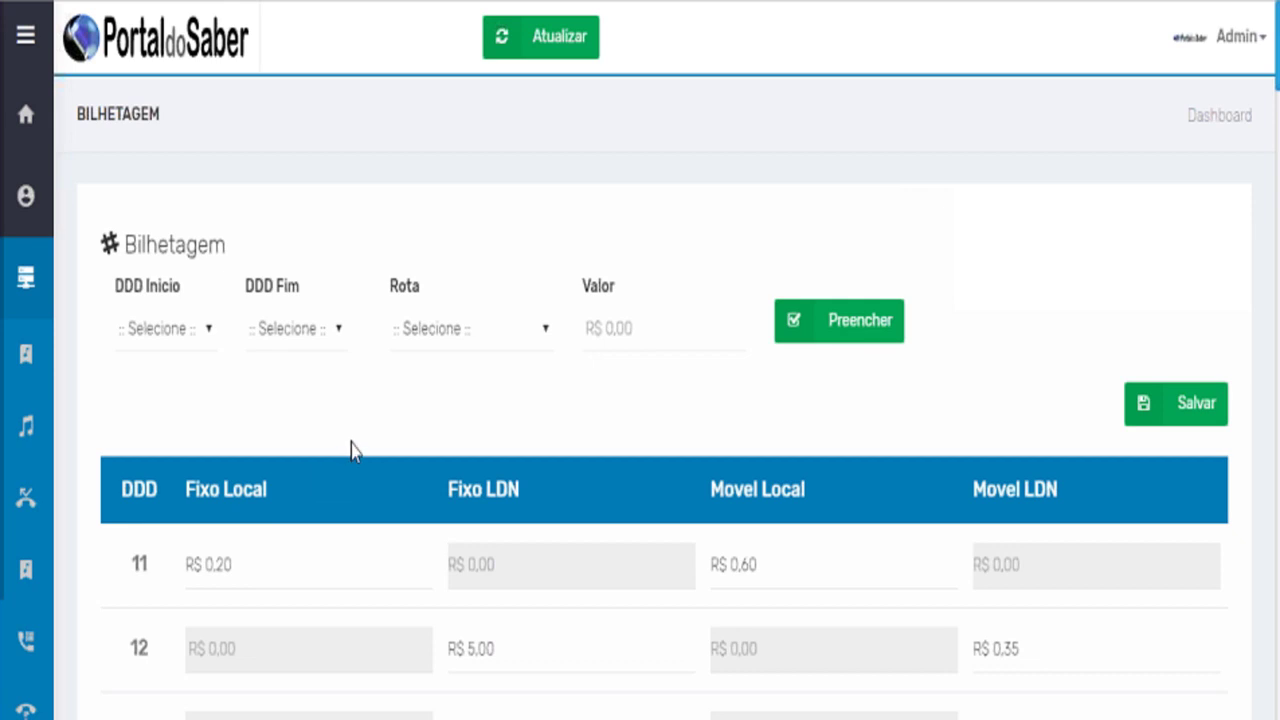
Scroll through the Bilhetagem per-DDD rates, from DDD 11 past DDD 31, and back.
scroll(352, 450, down, 2)
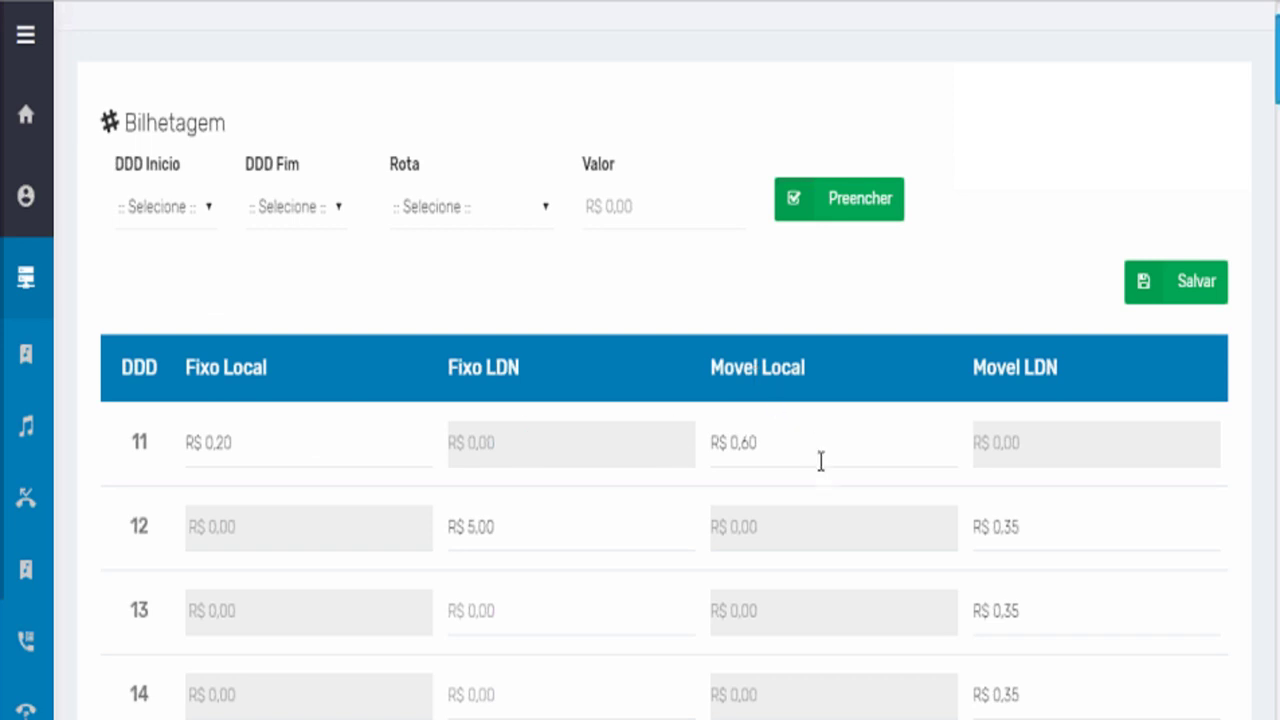
scroll(826, 455, down, 3)
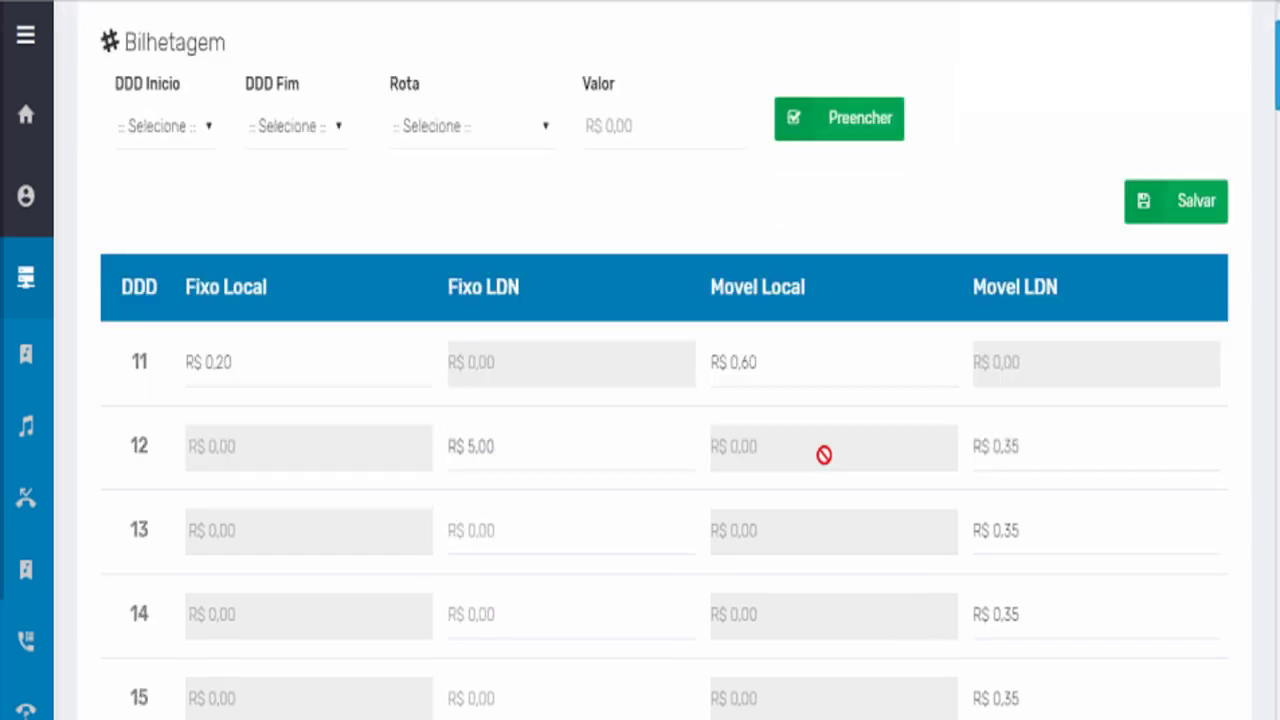
scroll(820, 449, up, 1)
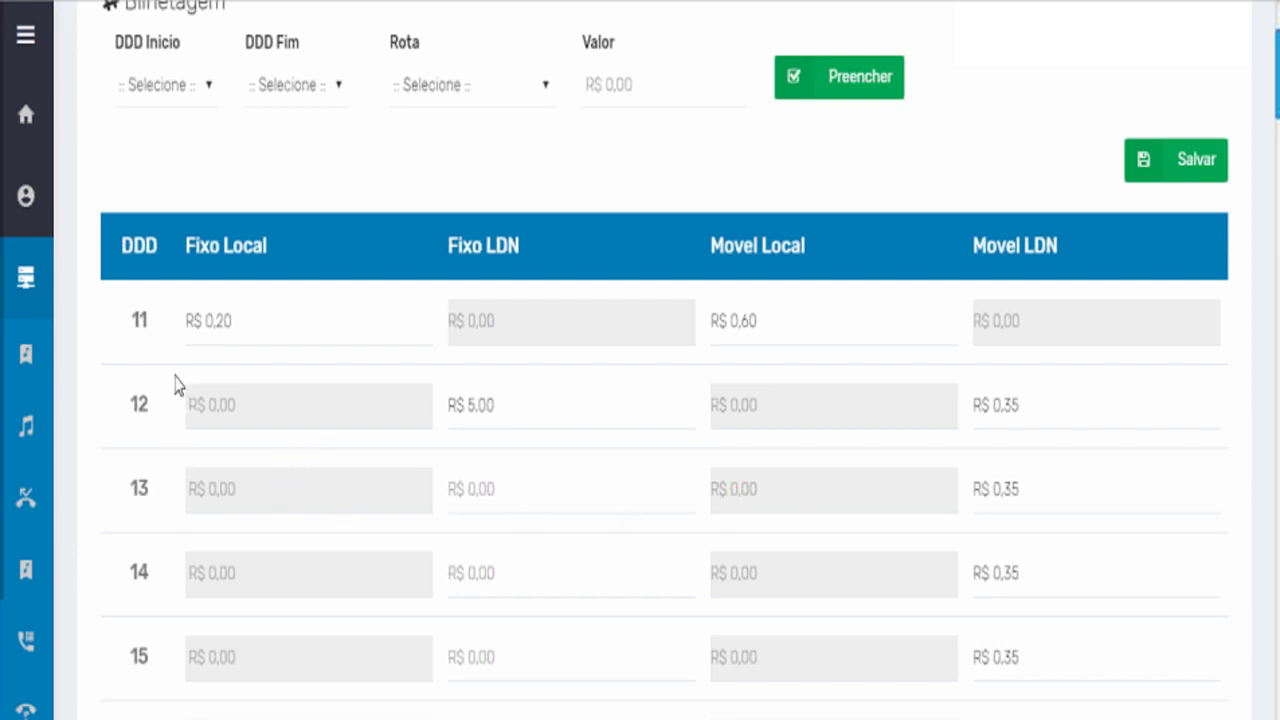
scroll(172, 487, down, 2)
scroll(172, 487, down, 15)
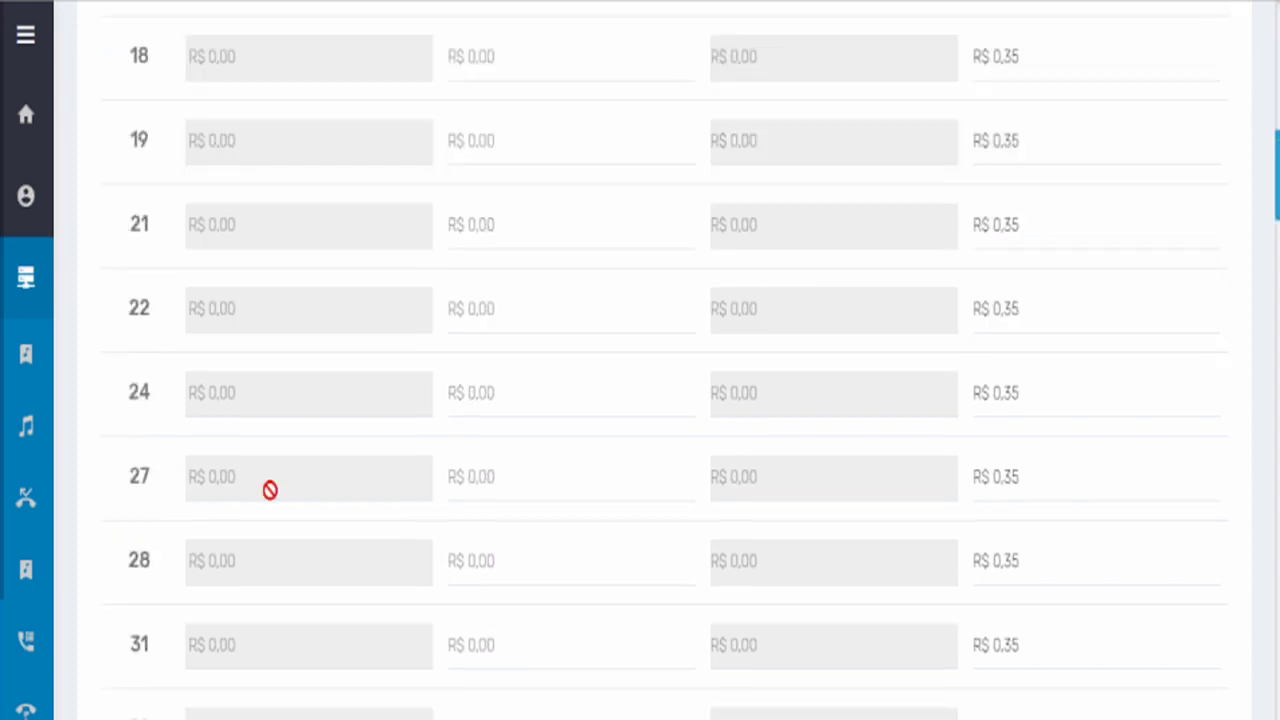
scroll(286, 474, up, 19)
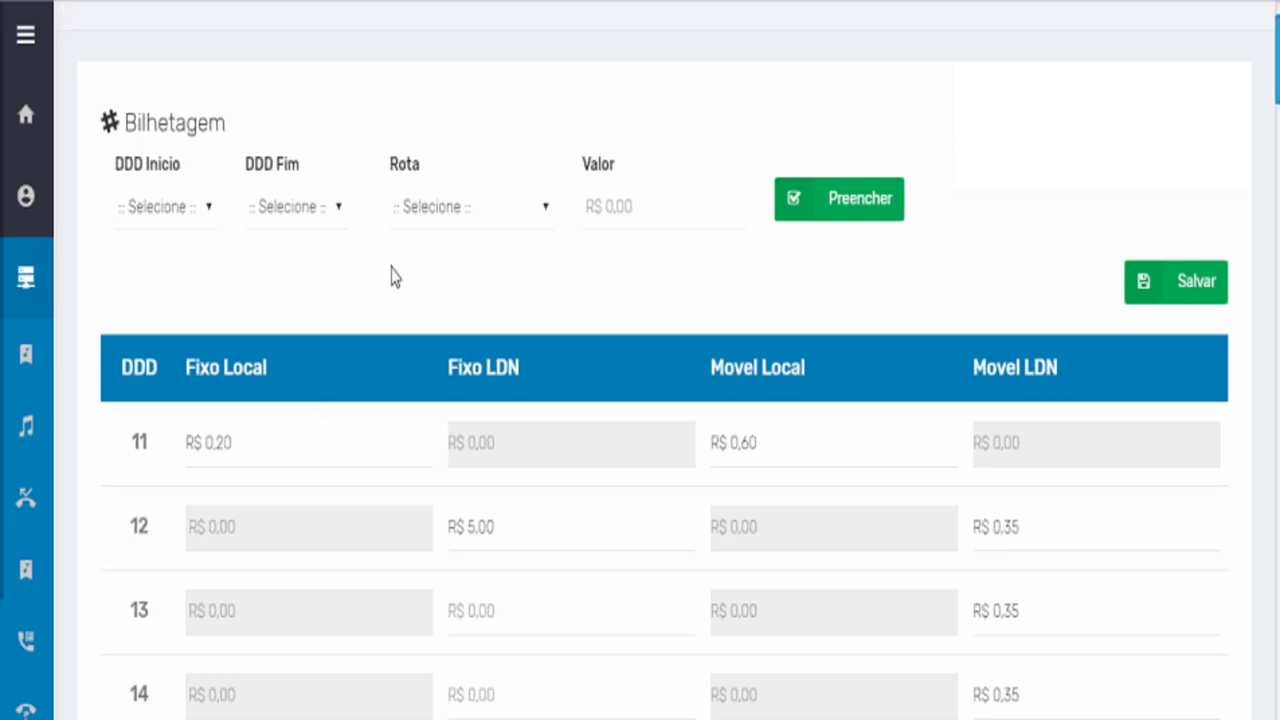
mouse_move(46, 531)
scroll(137, 630, down, 9)
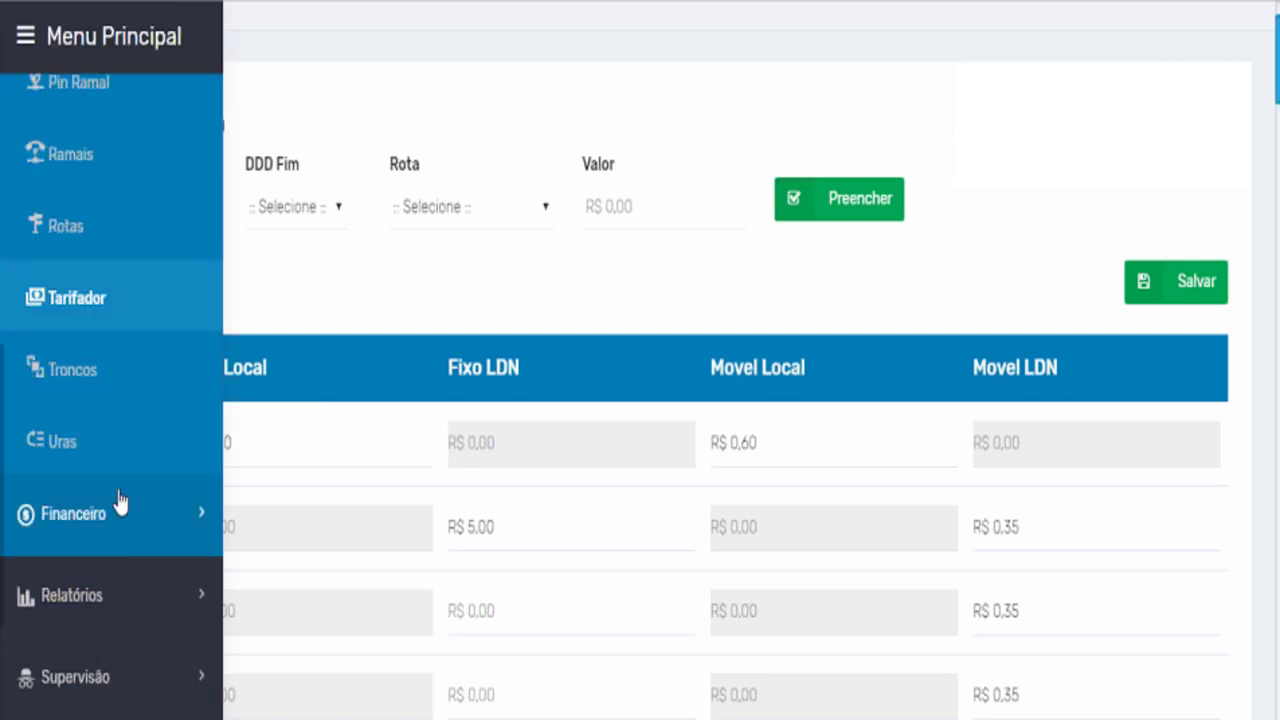
click(114, 436)
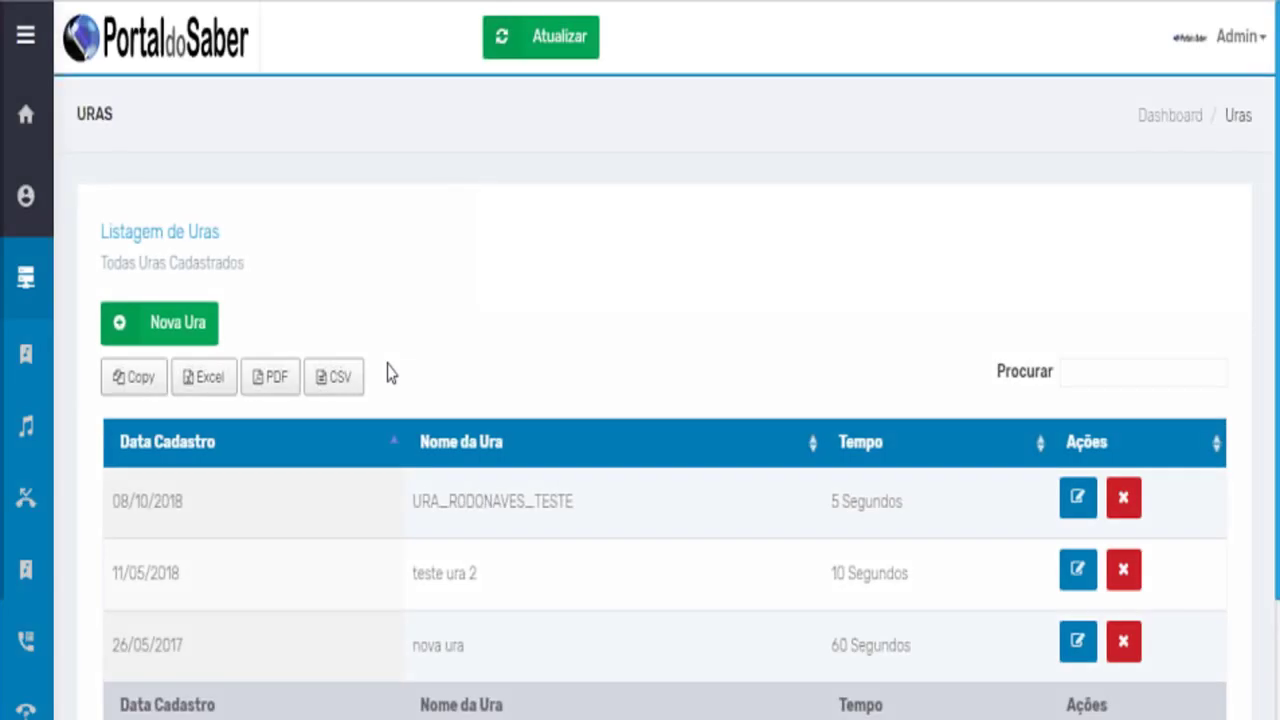
scroll(394, 374, down, 2)
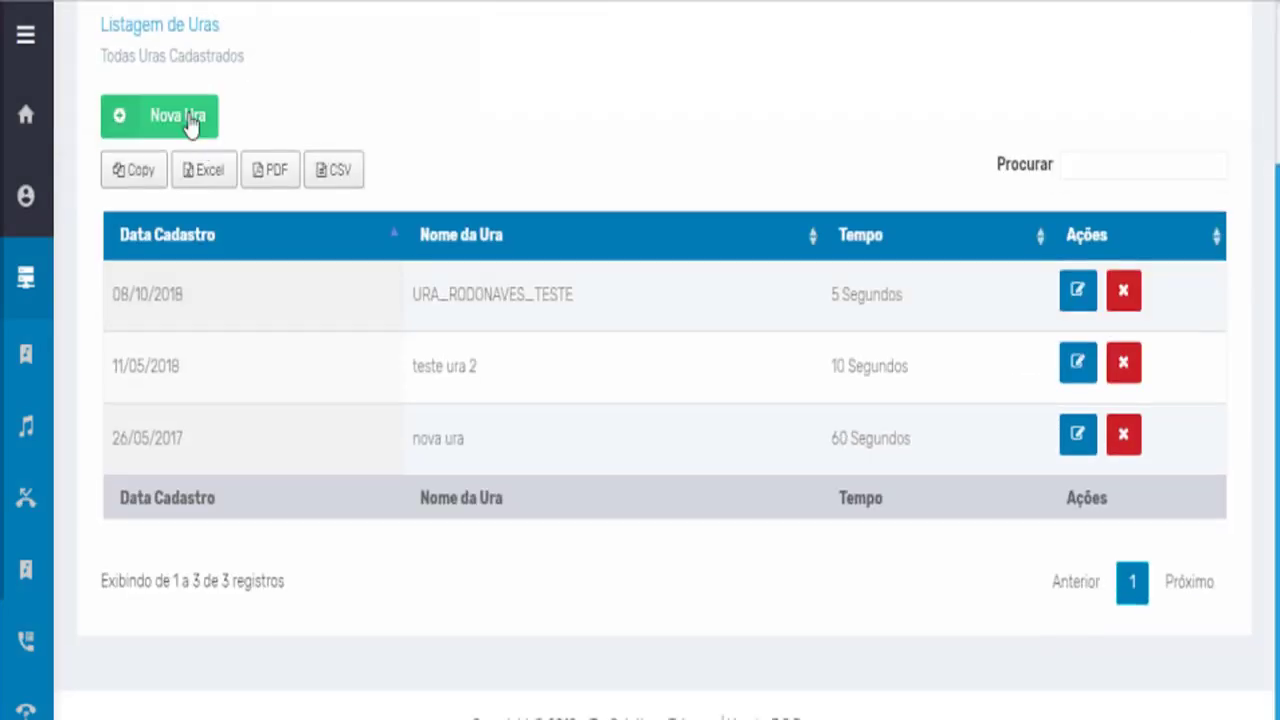
click(190, 120)
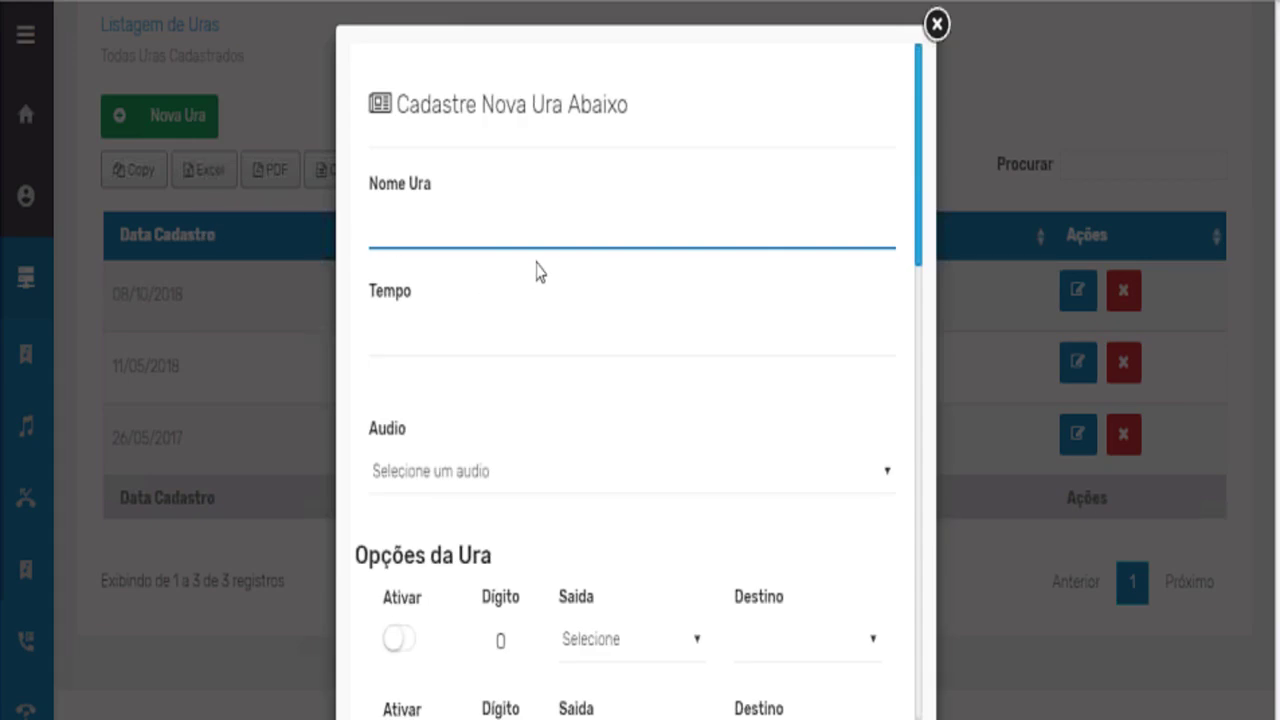
scroll(540, 278, down, 3)
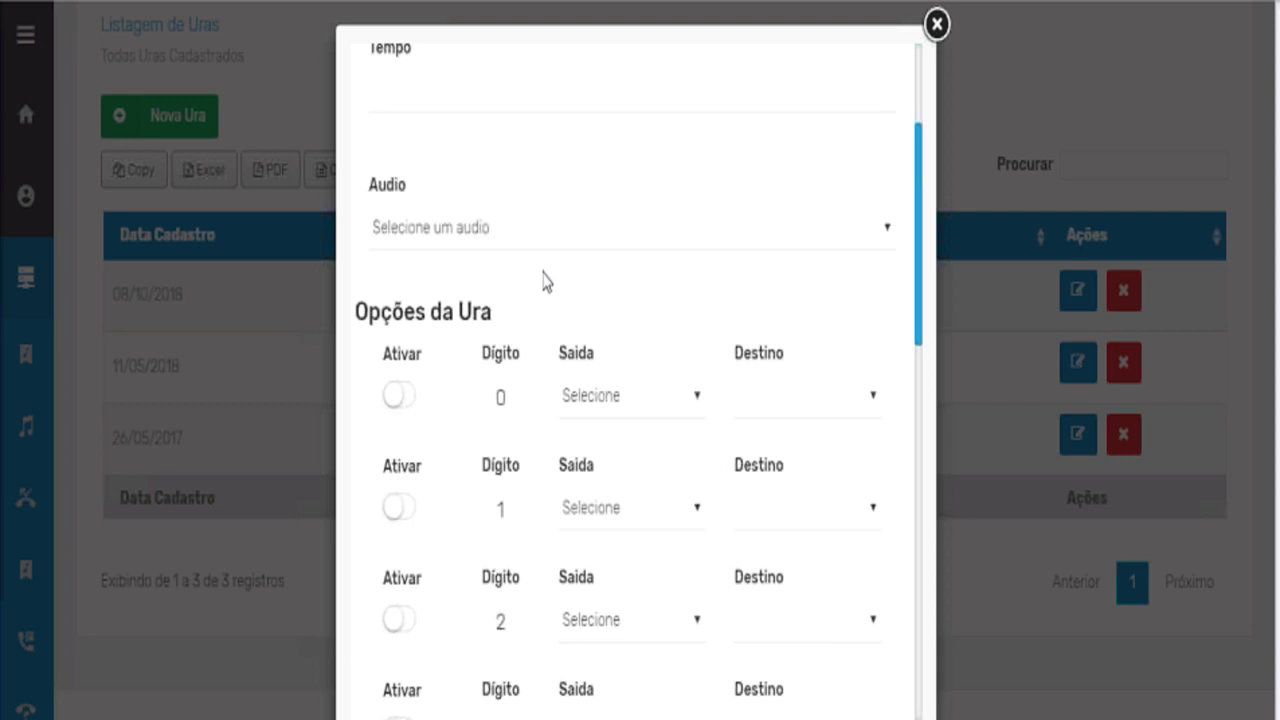
scroll(543, 281, up, 3)
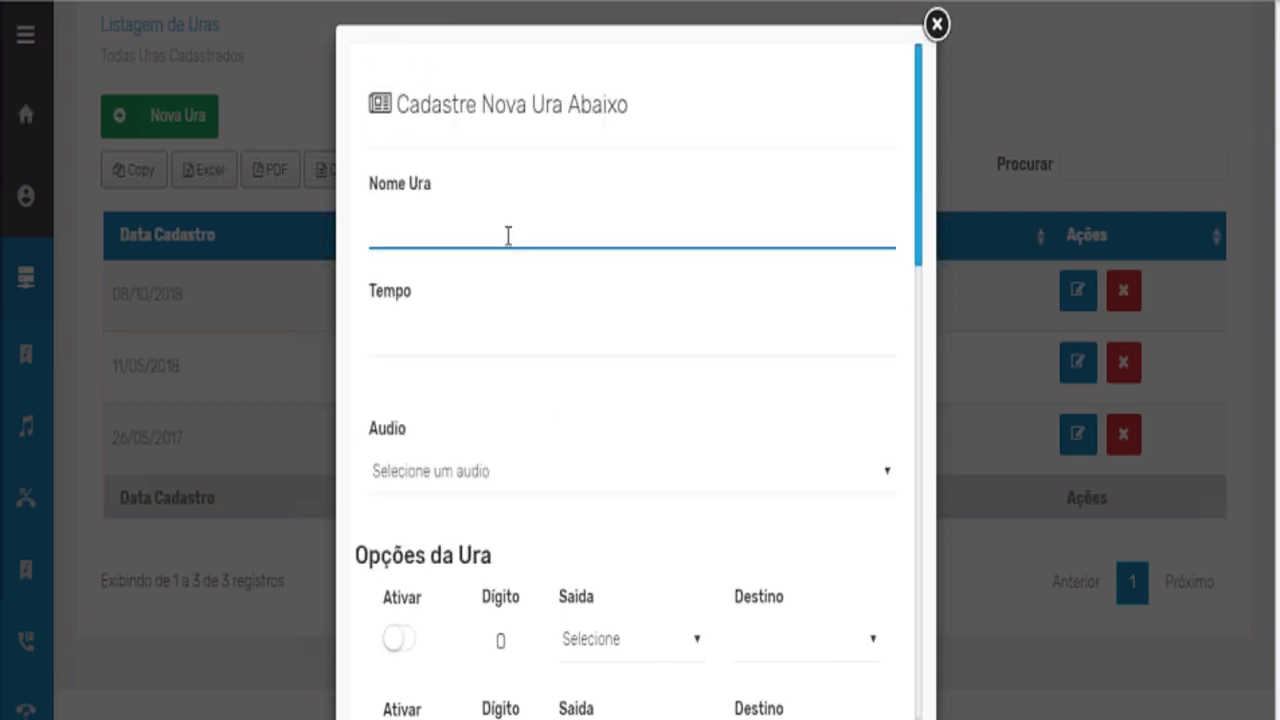
click(467, 342)
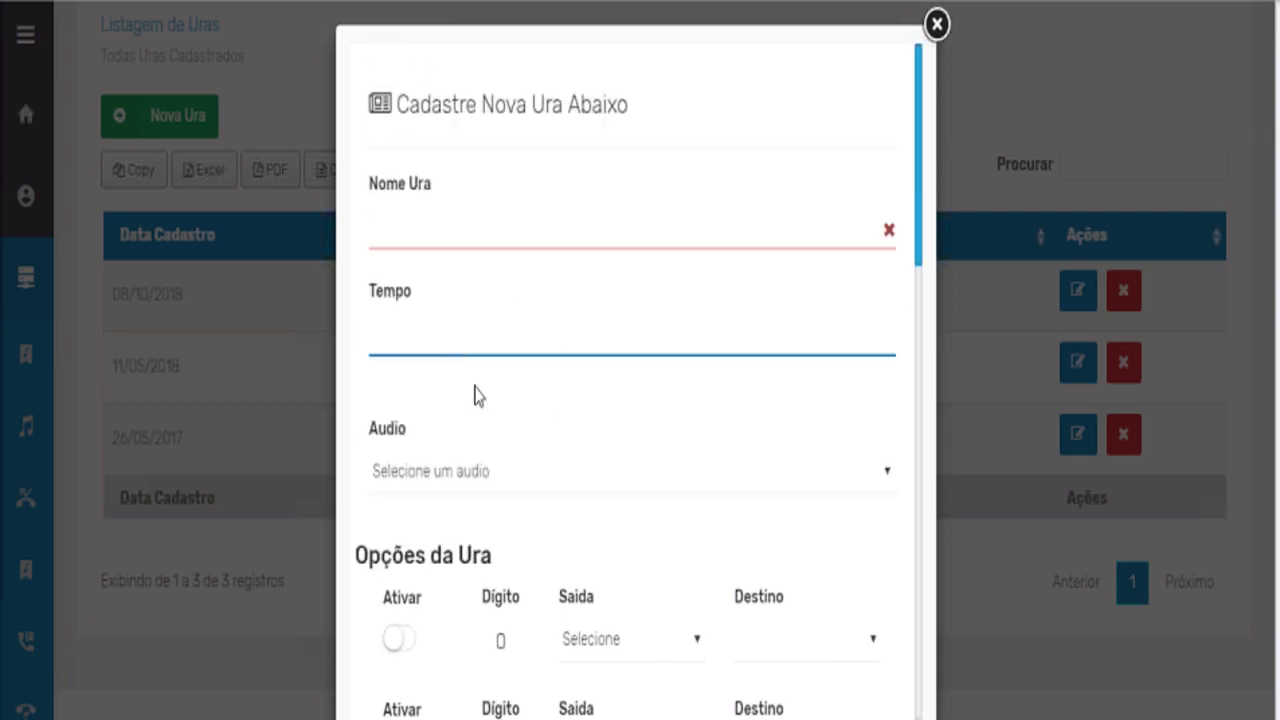
click(498, 478)
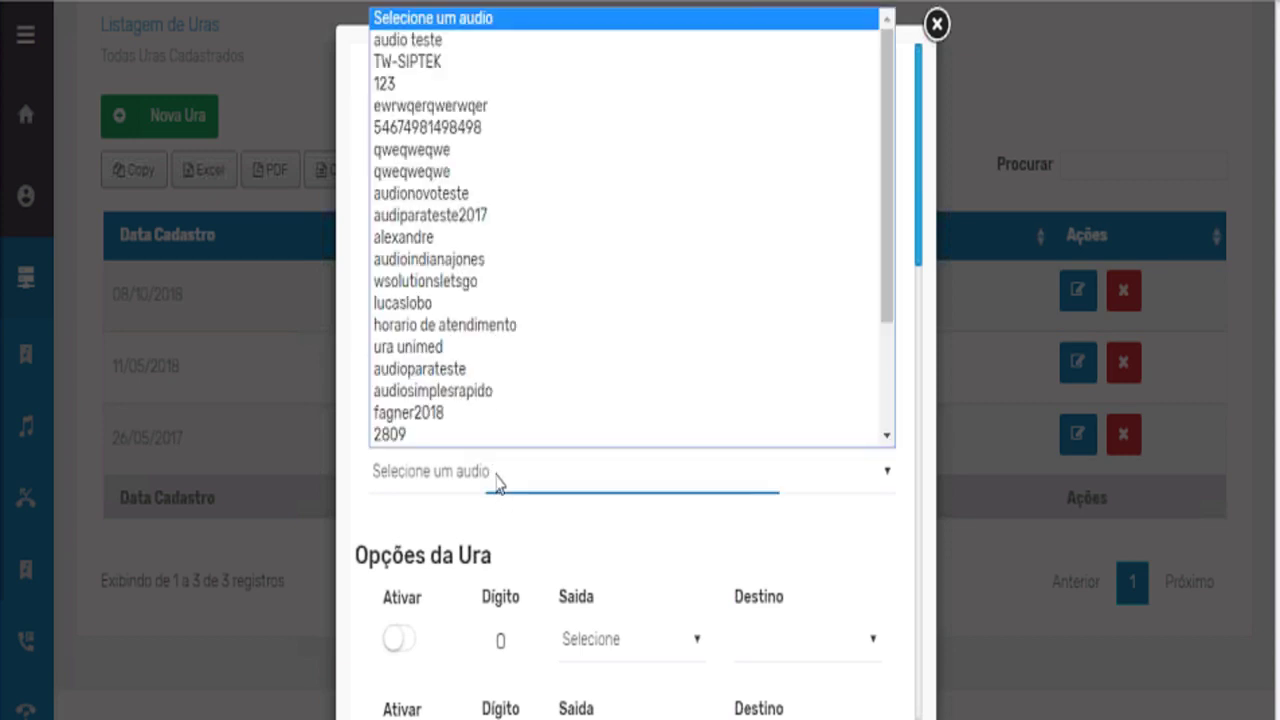
click(498, 478)
scroll(611, 478, down, 4)
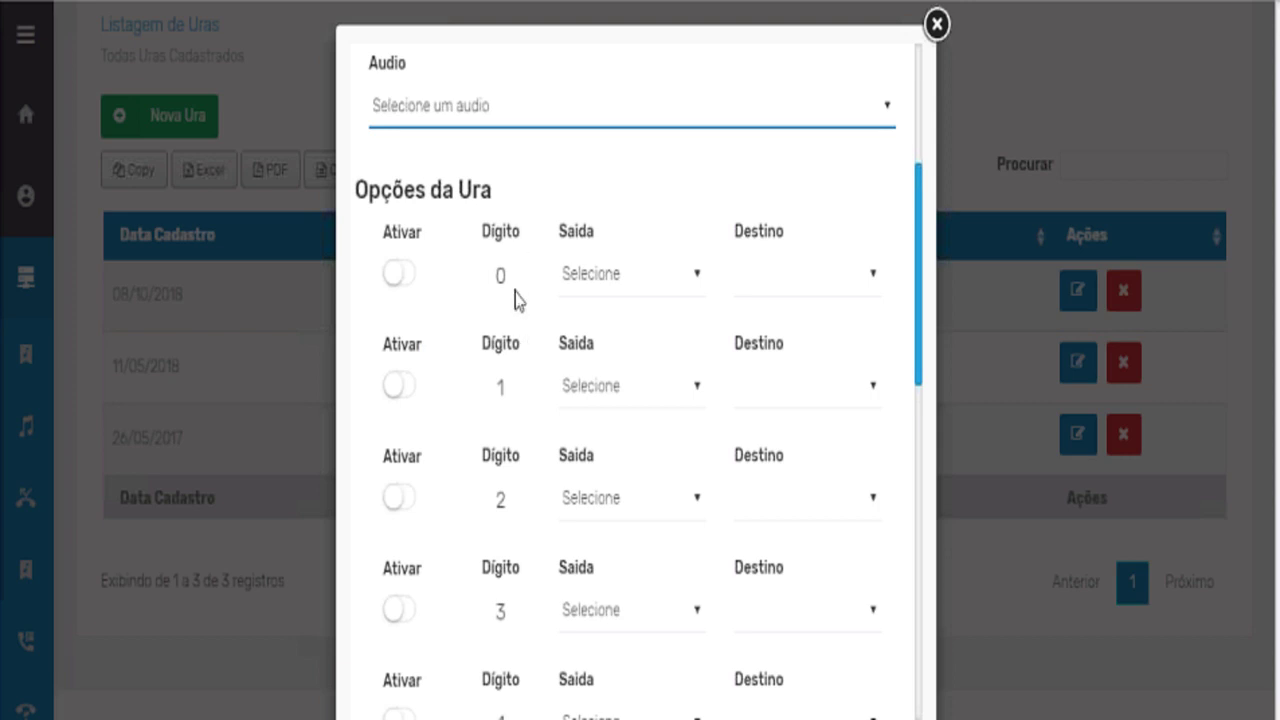
scroll(514, 420, down, 6)
scroll(508, 430, down, 2)
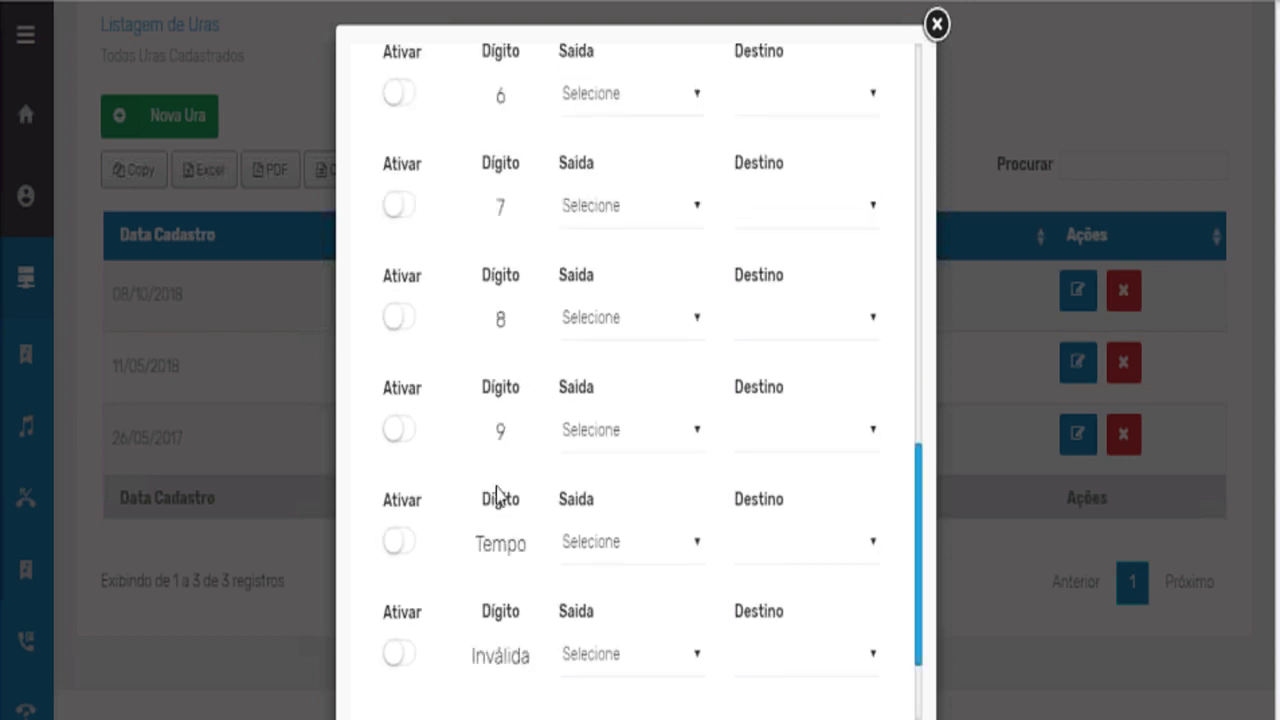
scroll(507, 428, up, 9)
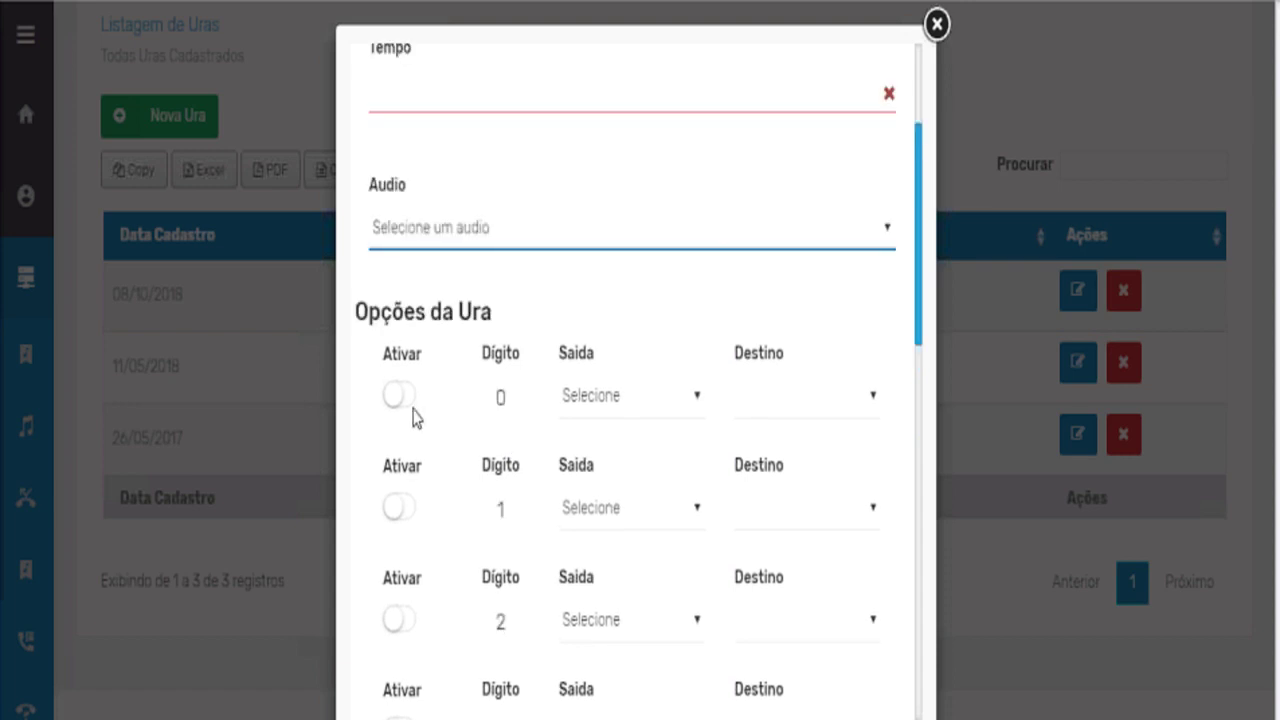
Enable digit 0 with Saida Ura and Destino 'nova ura', then close the IVR form.
click(404, 398)
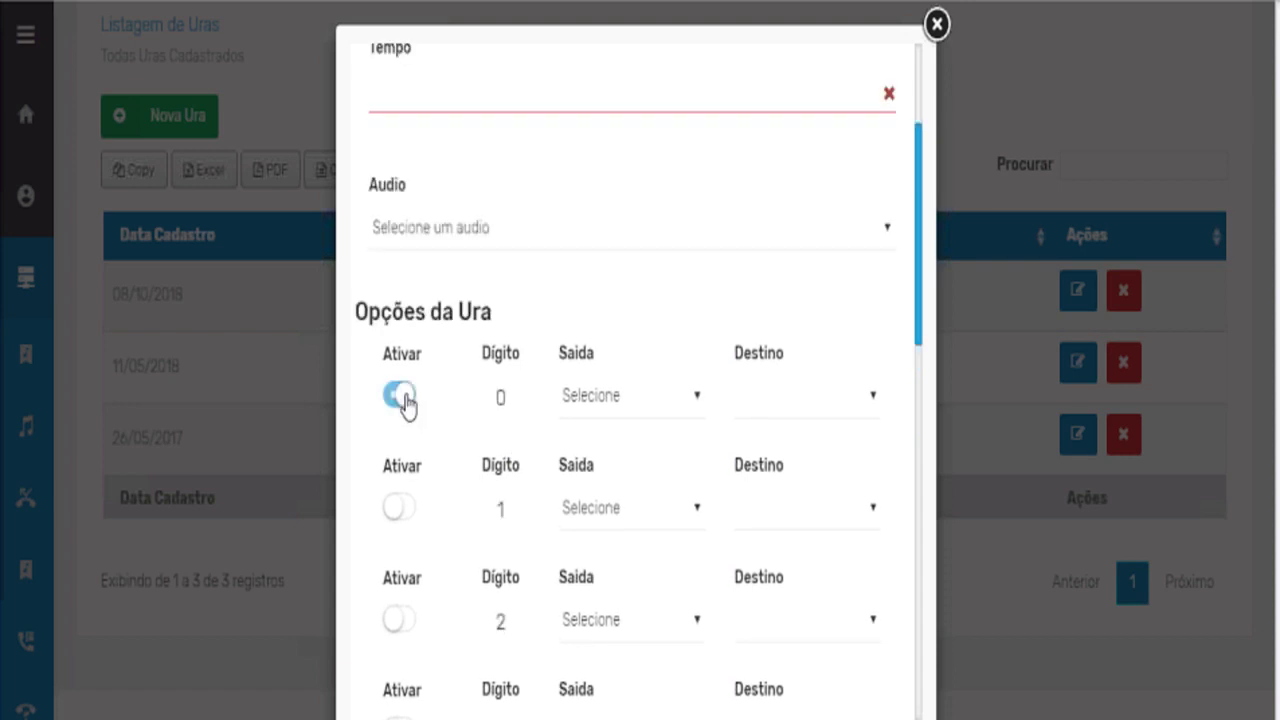
click(608, 398)
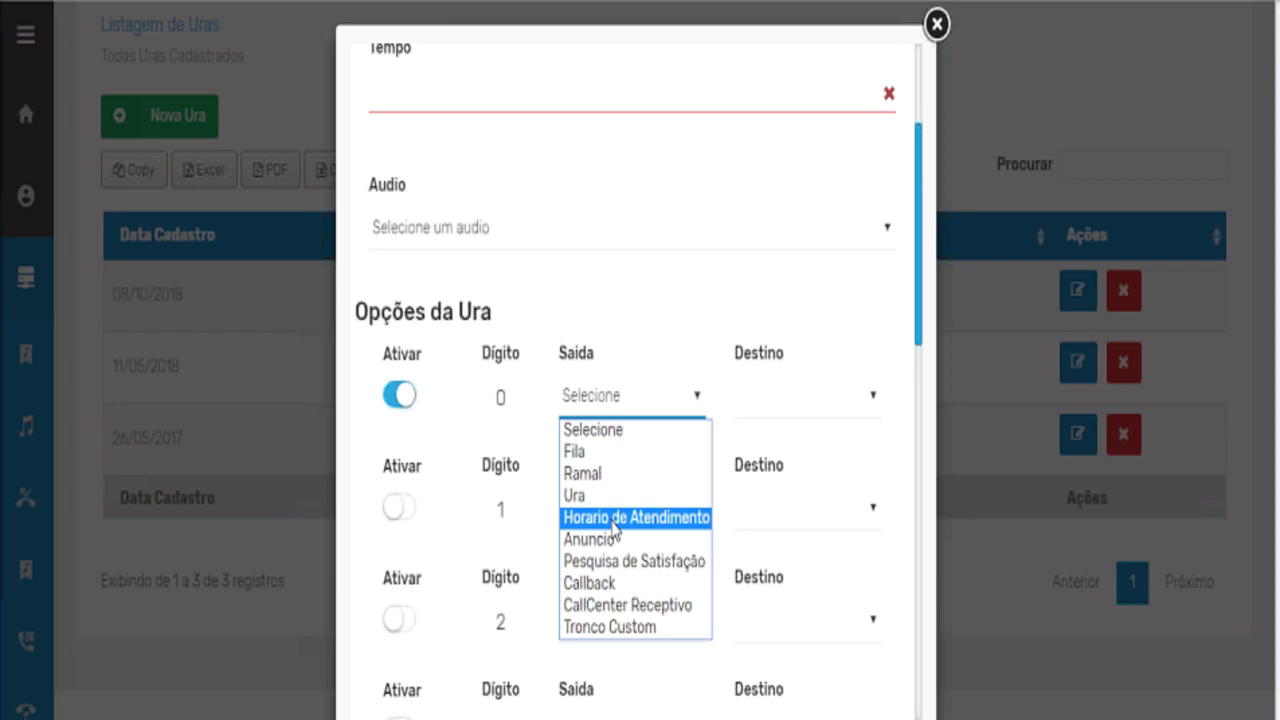
click(612, 497)
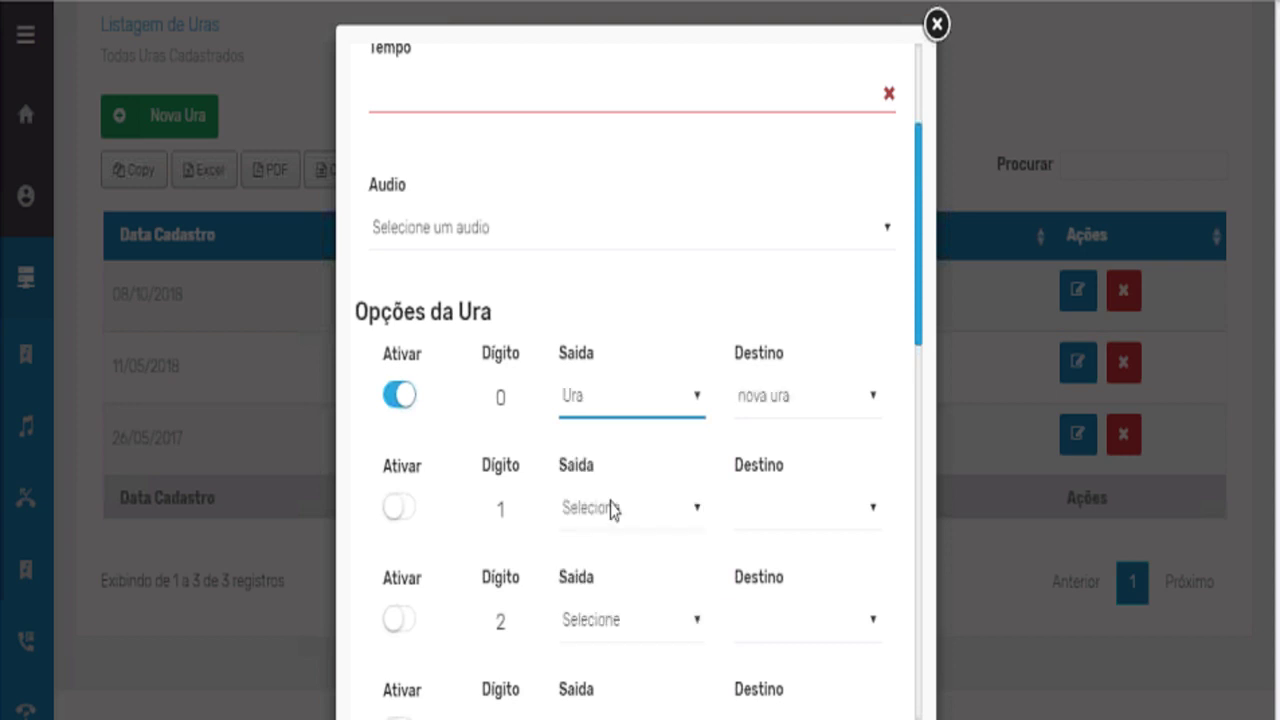
click(783, 400)
click(778, 402)
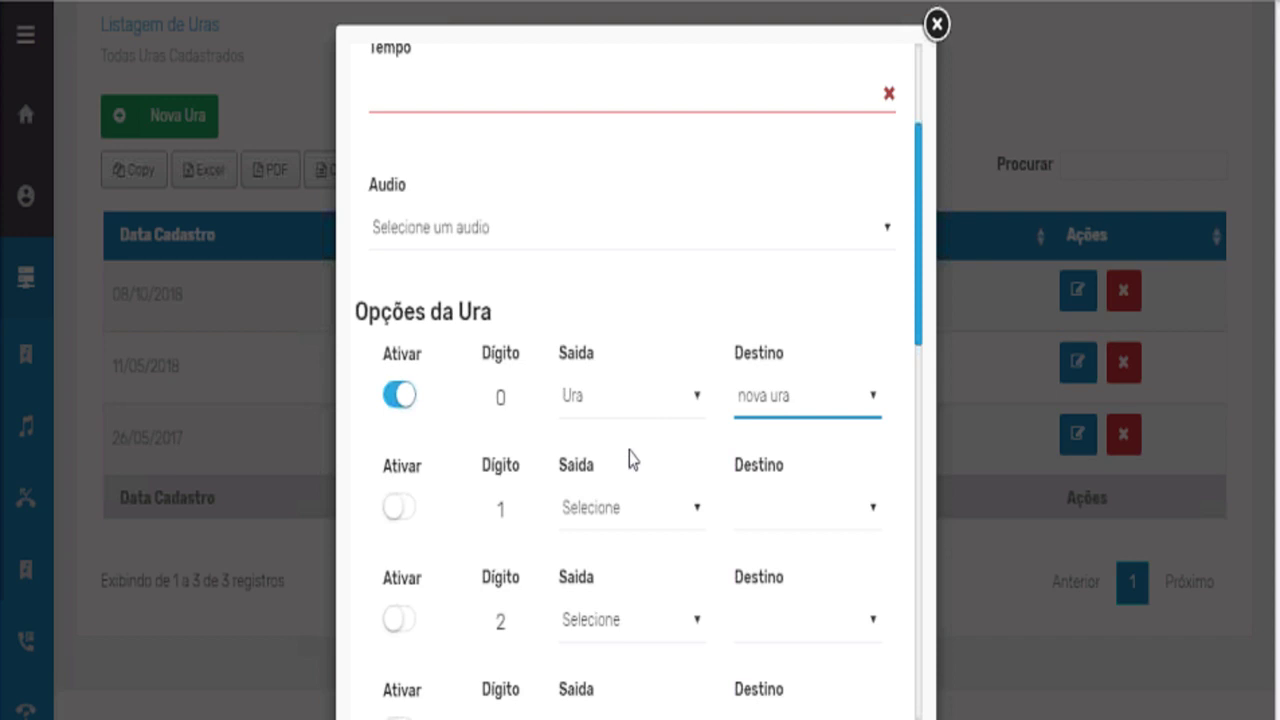
click(590, 410)
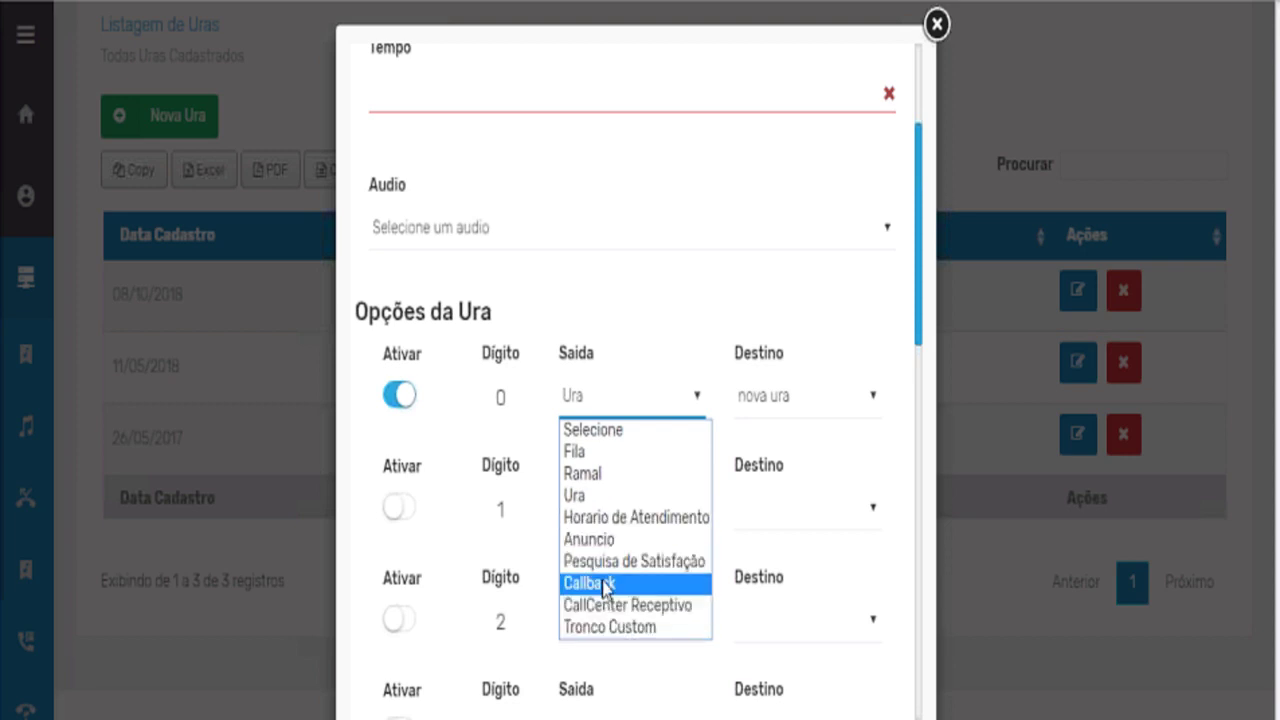
click(546, 308)
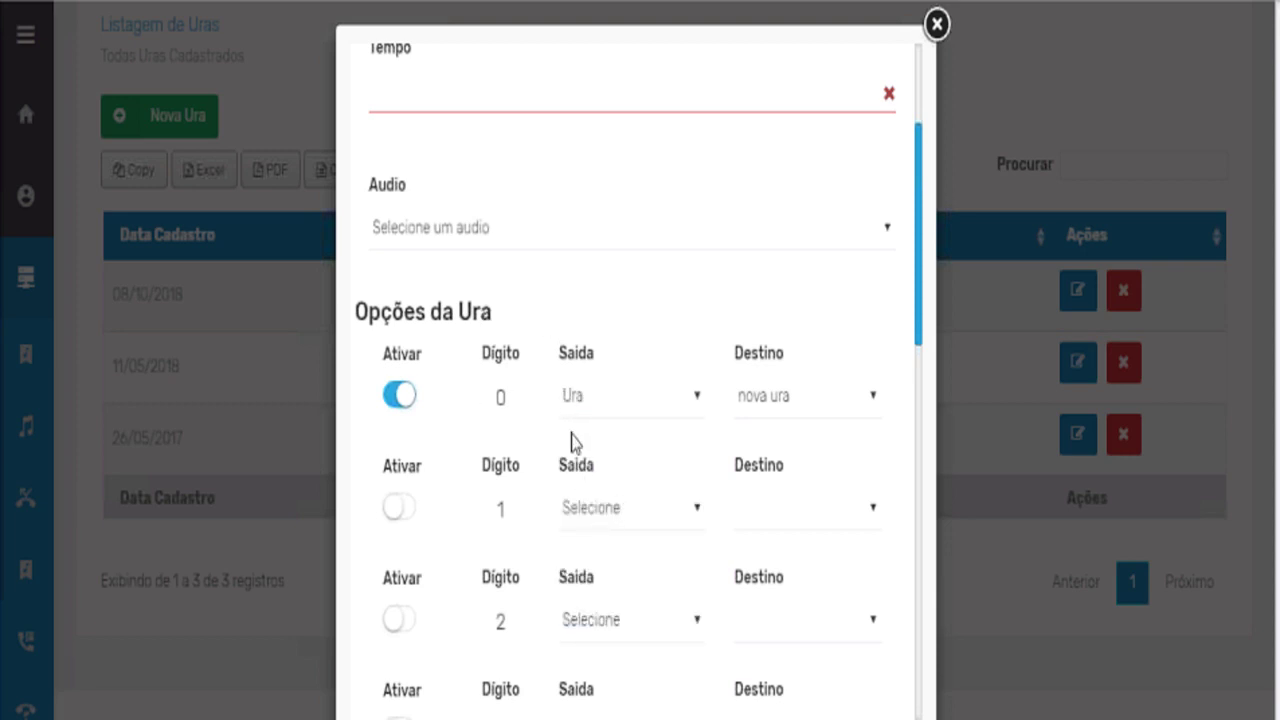
scroll(575, 450, down, 1)
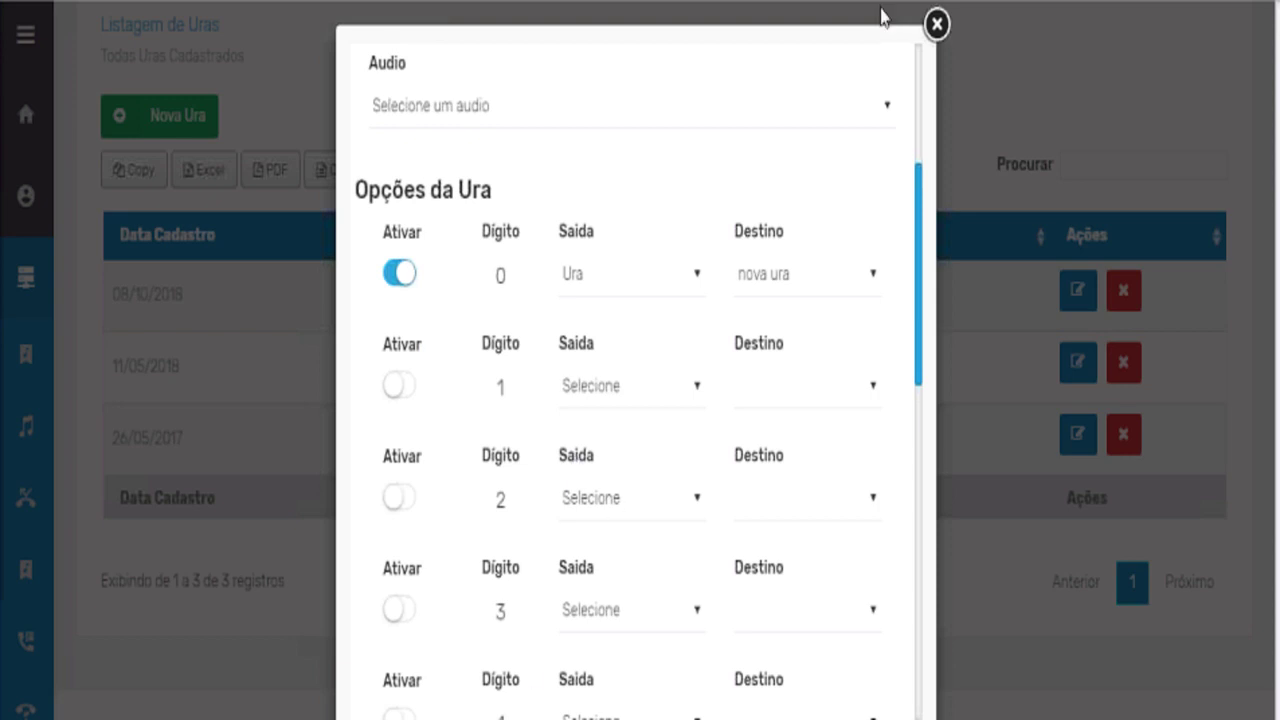
click(937, 24)
Expand Financeiro and Relatórios in Menu Principal and open the Relatório Chamadas call report.
mouse_move(43, 414)
scroll(60, 560, down, 3)
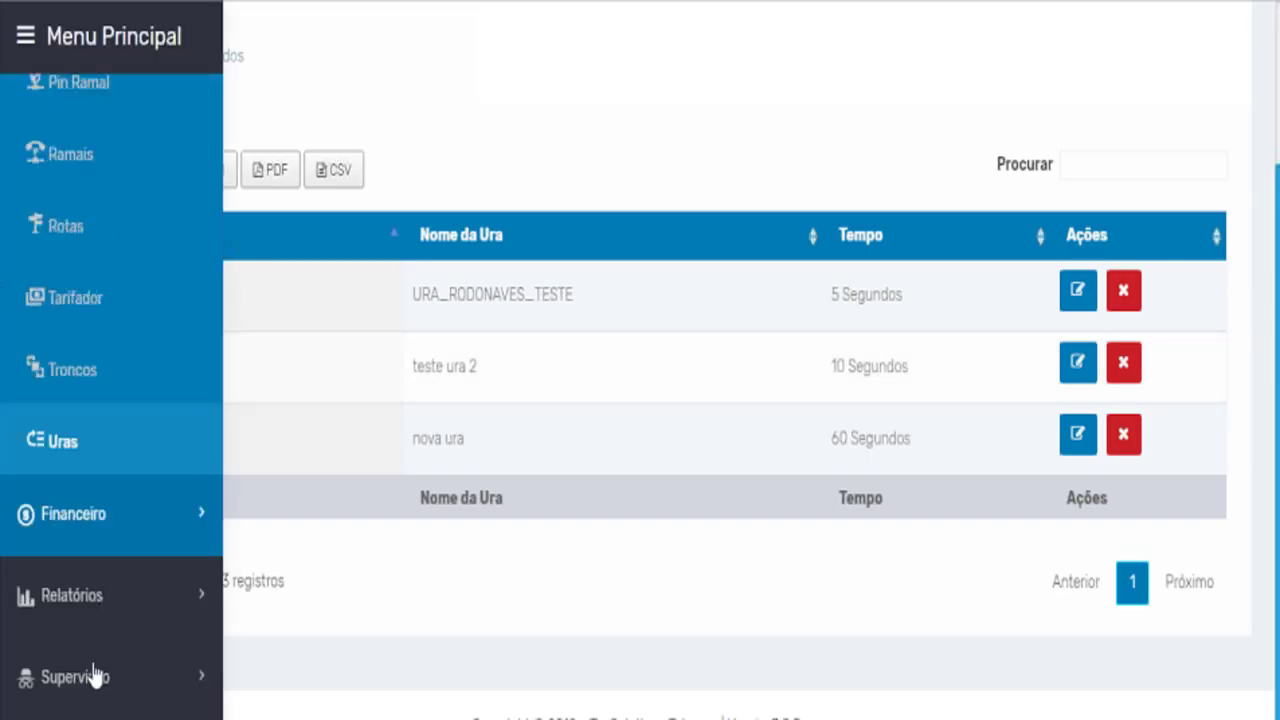
scroll(93, 677, down, 3)
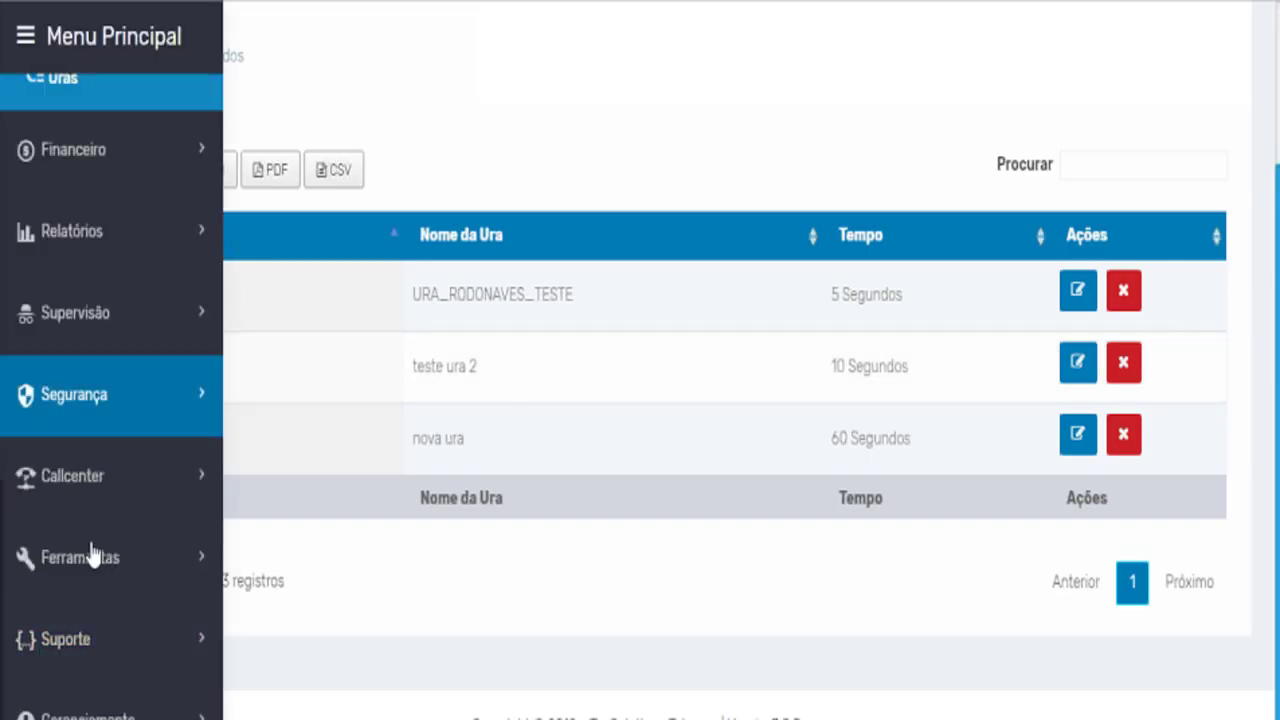
click(110, 168)
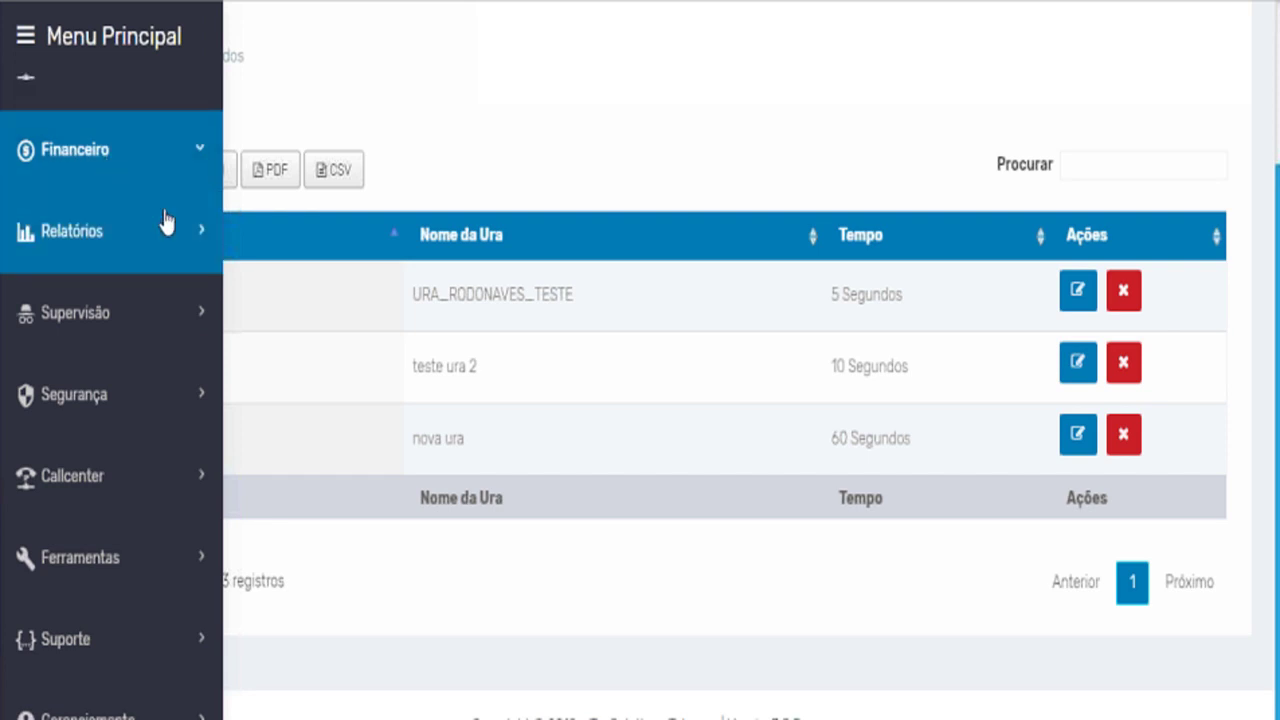
mouse_move(43, 171)
click(80, 240)
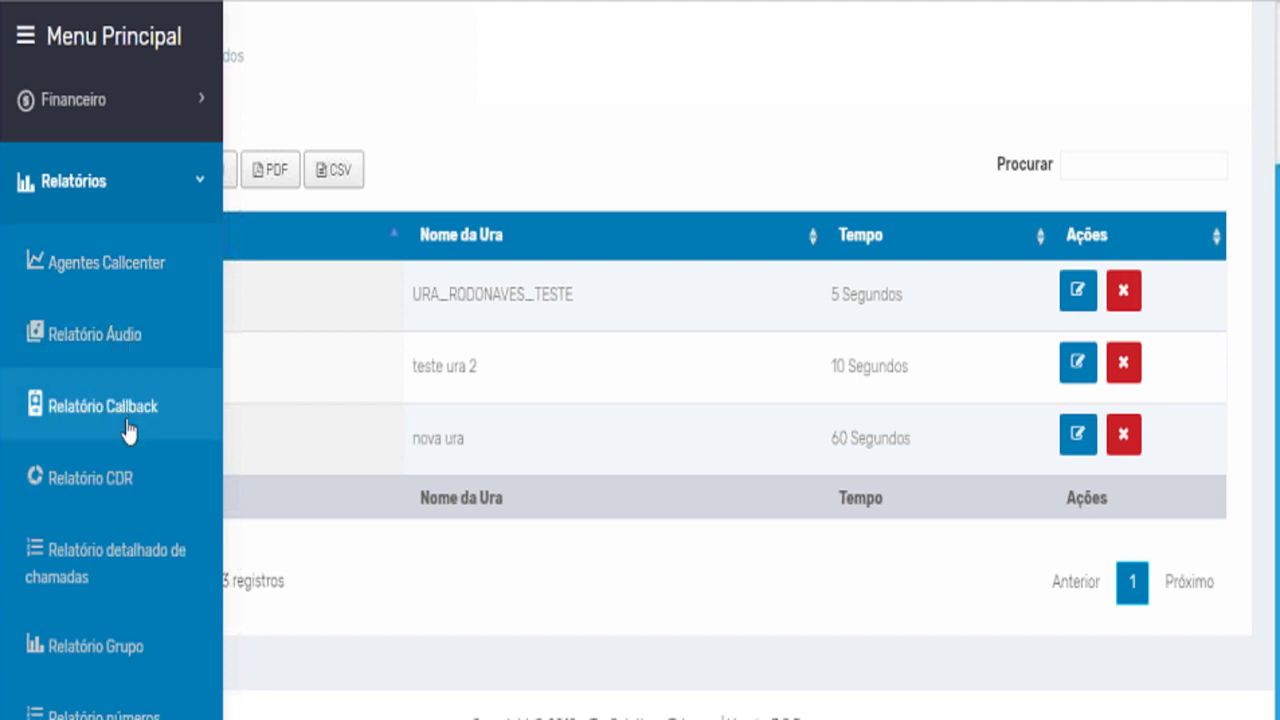
click(118, 482)
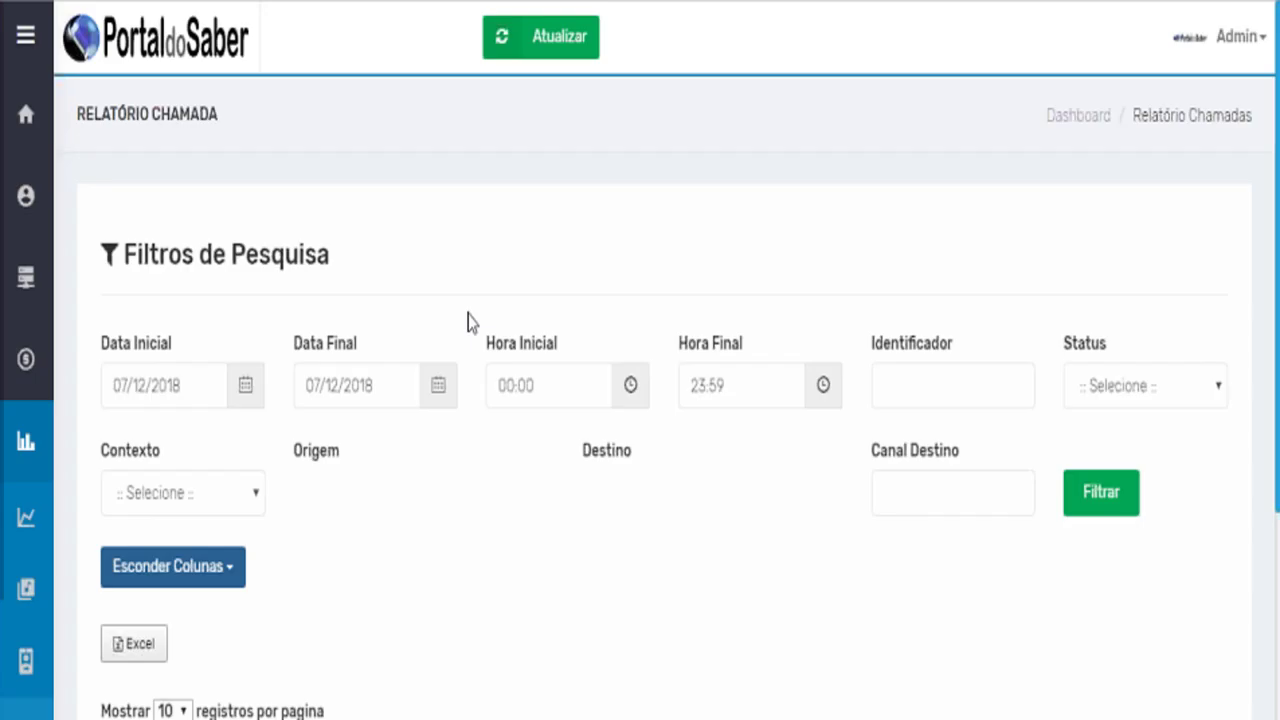
Review the Status and Contexto filter choices on Relatório Chamadas, leaving both unchanged.
scroll(617, 420, down, 3)
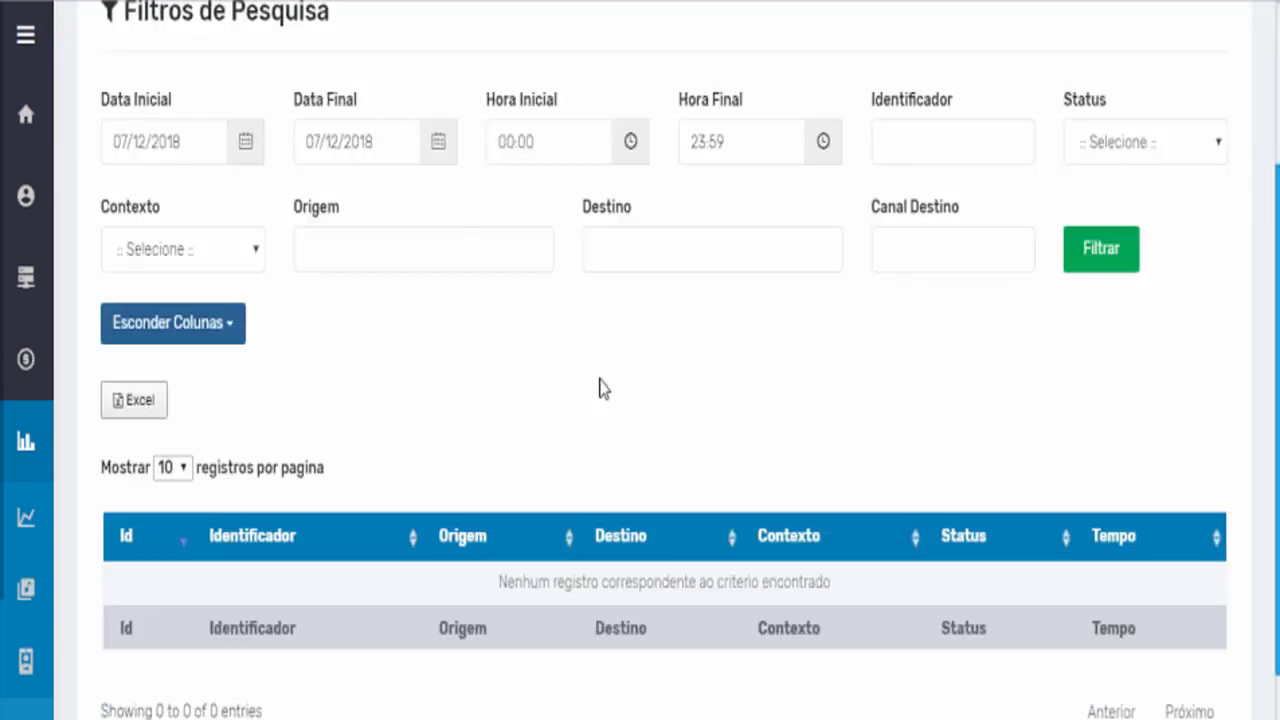
scroll(600, 390, down, 2)
scroll(603, 383, up, 3)
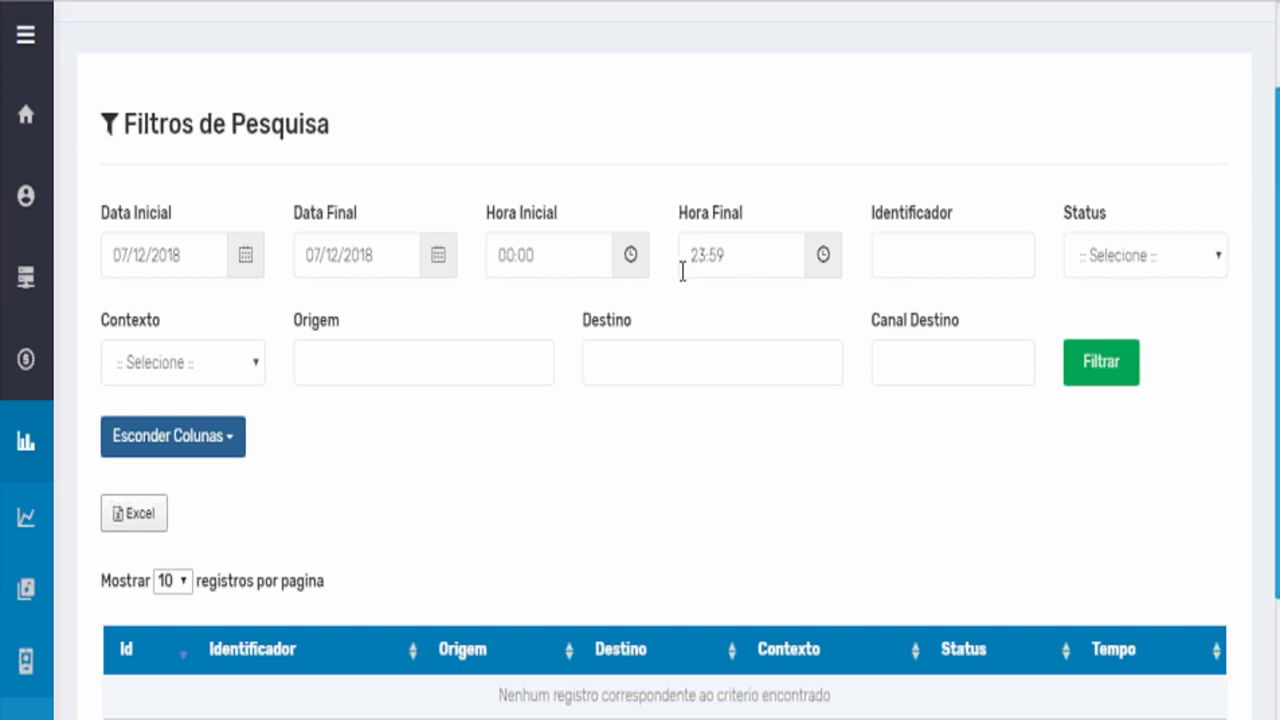
click(1128, 256)
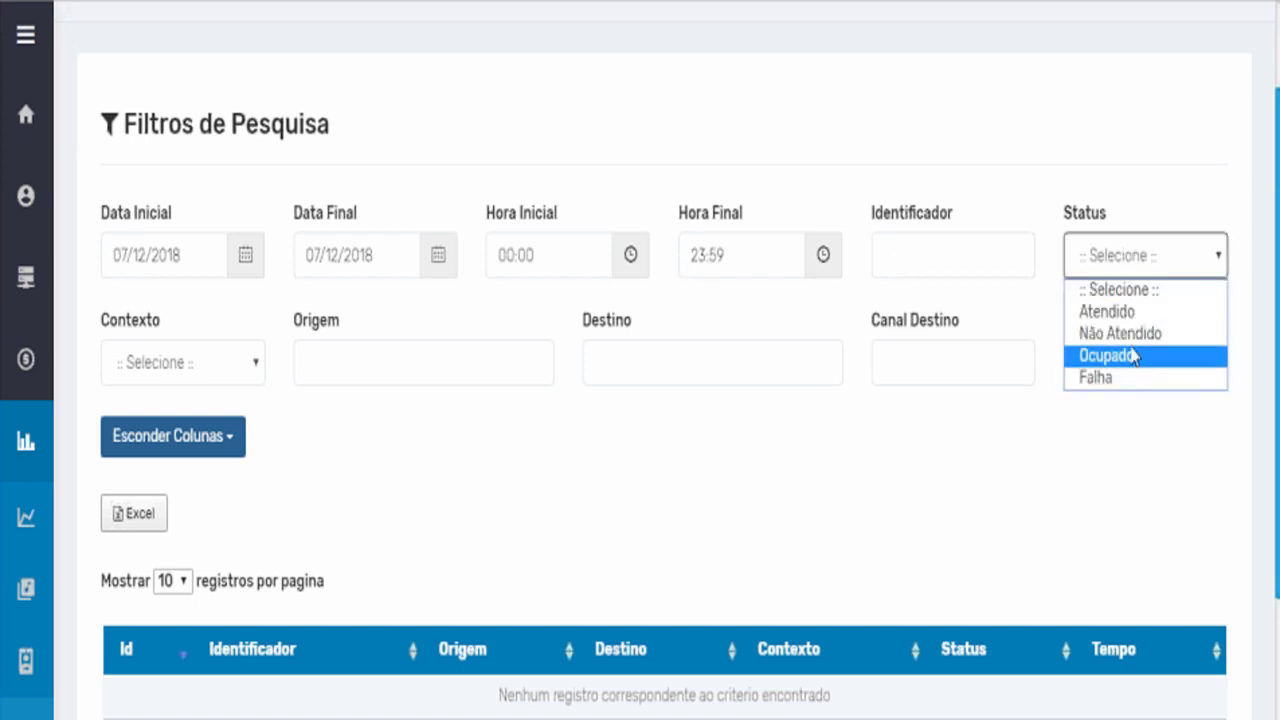
click(890, 528)
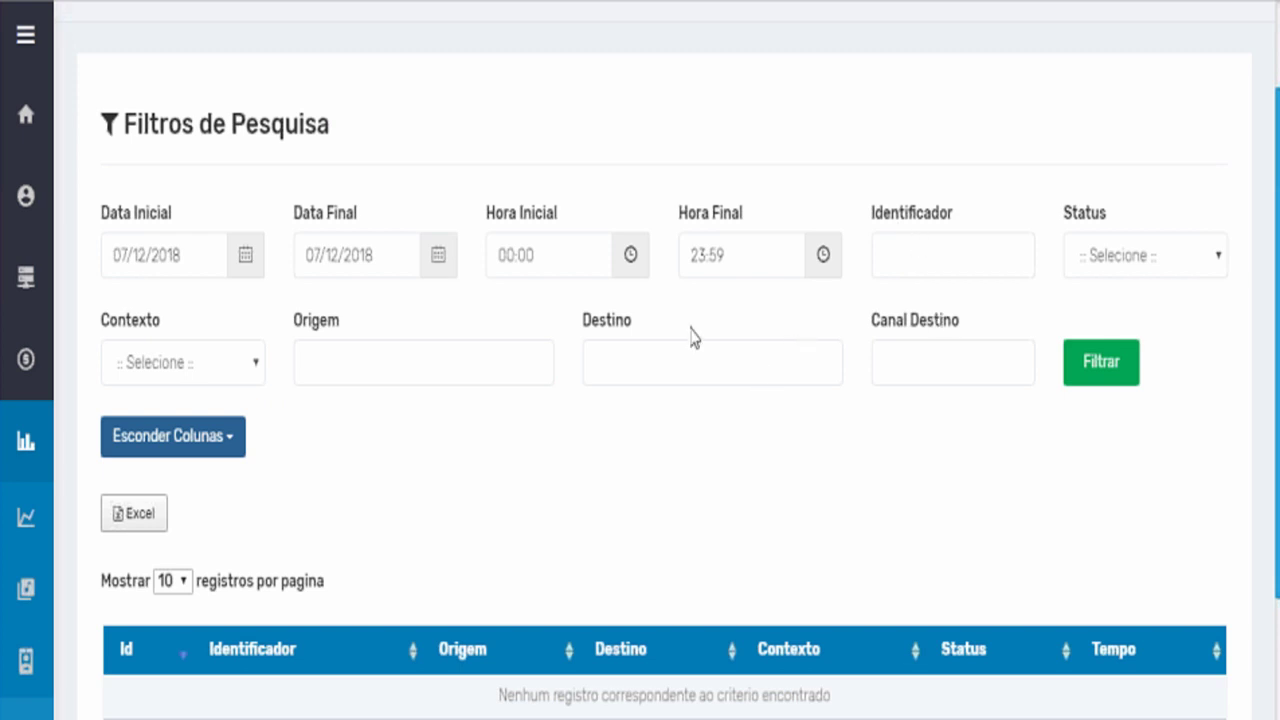
click(214, 368)
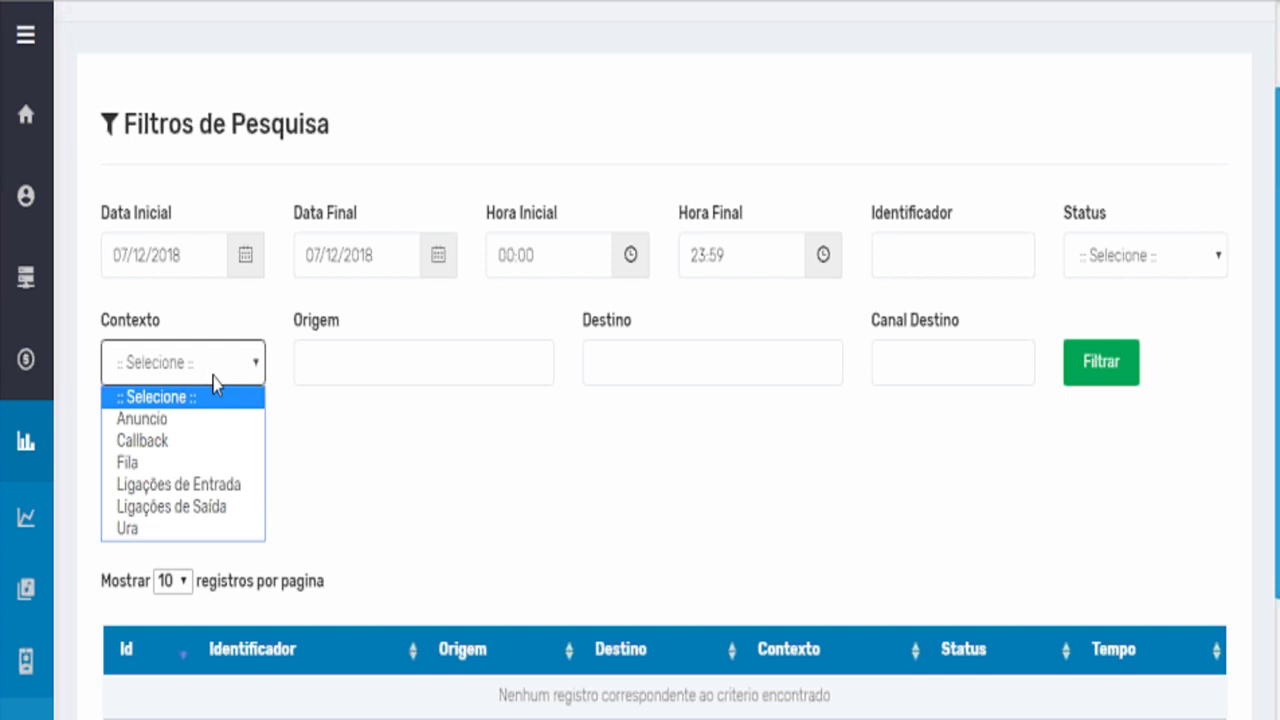
key(Escape)
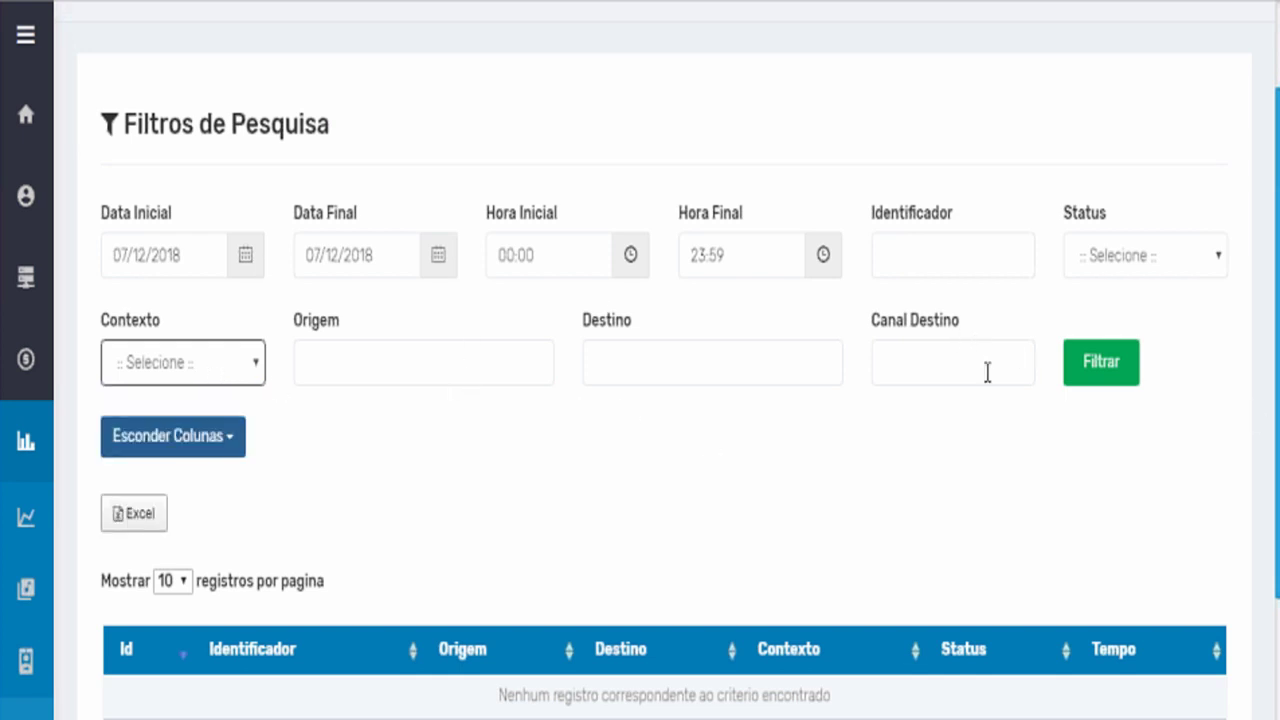
Keep the call report table at 10 entries per page.
scroll(808, 389, down, 3)
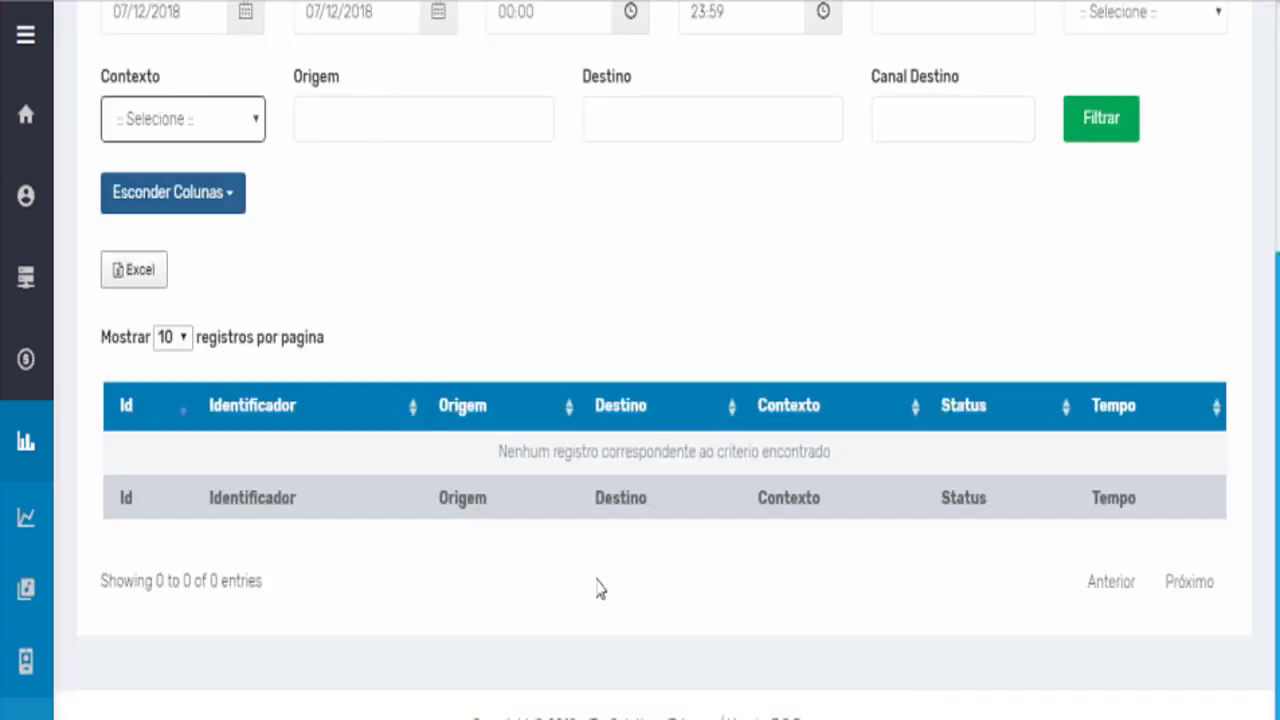
click(172, 340)
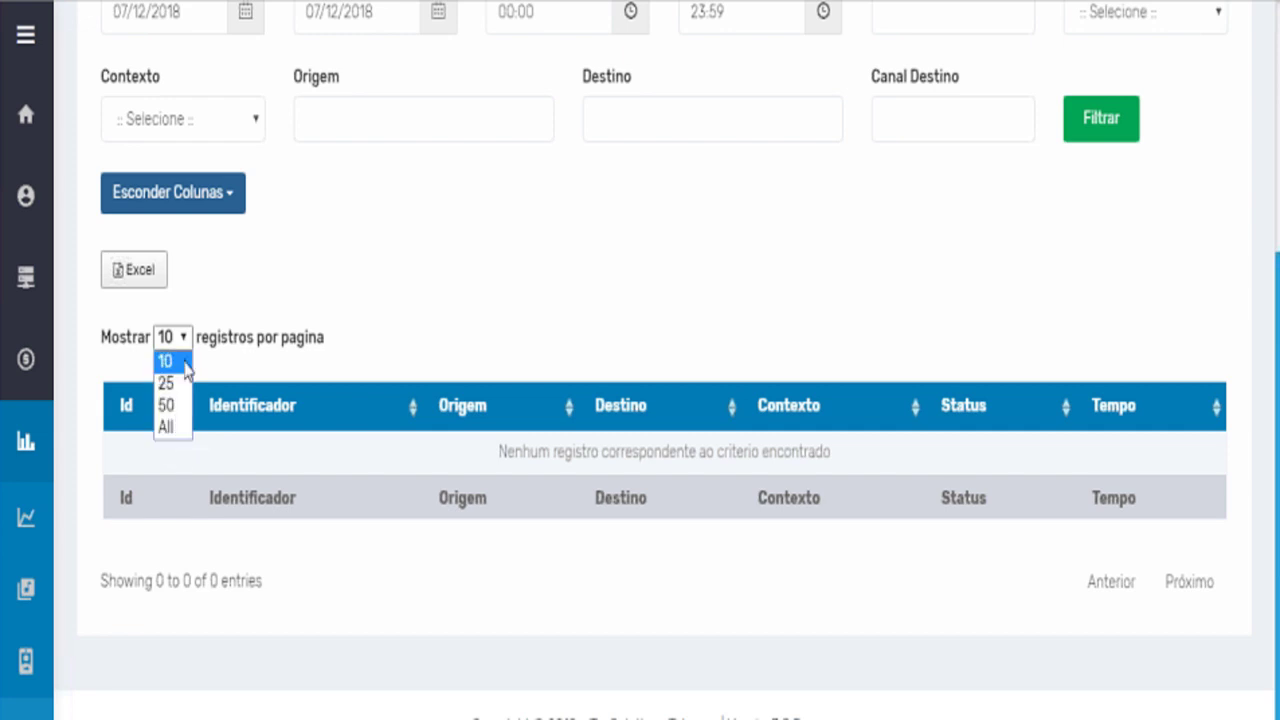
click(270, 300)
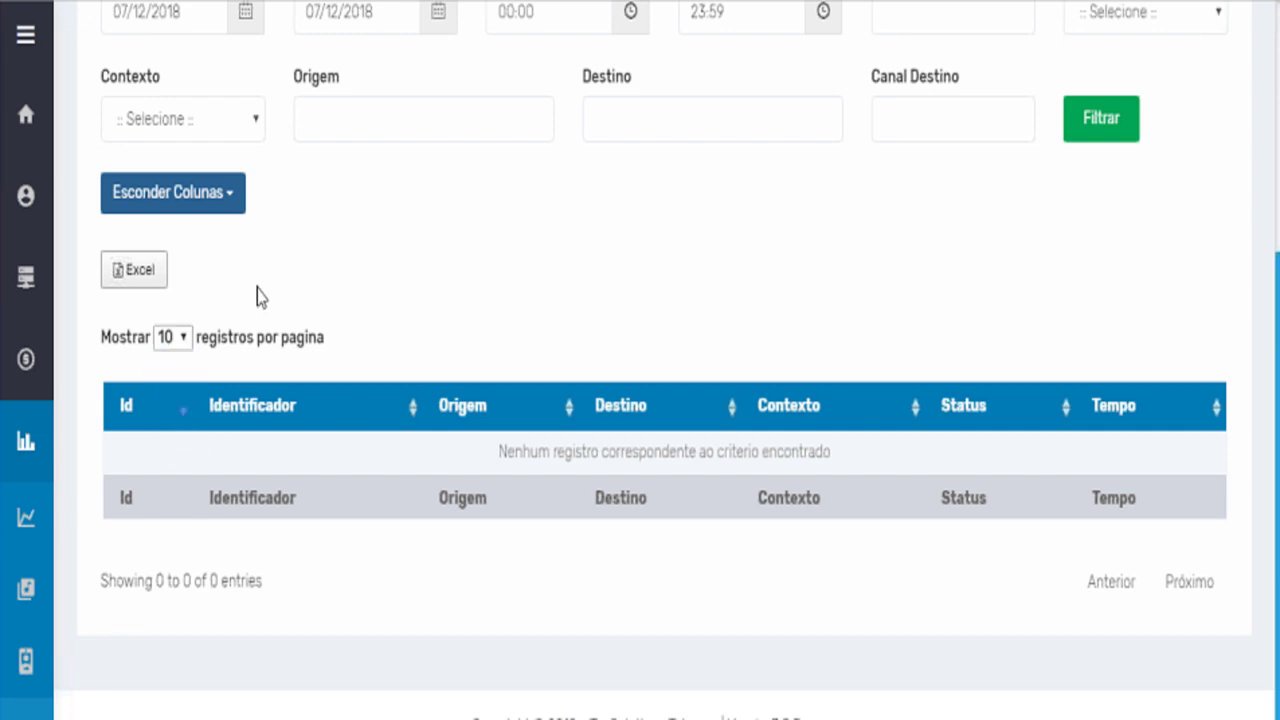
click(224, 214)
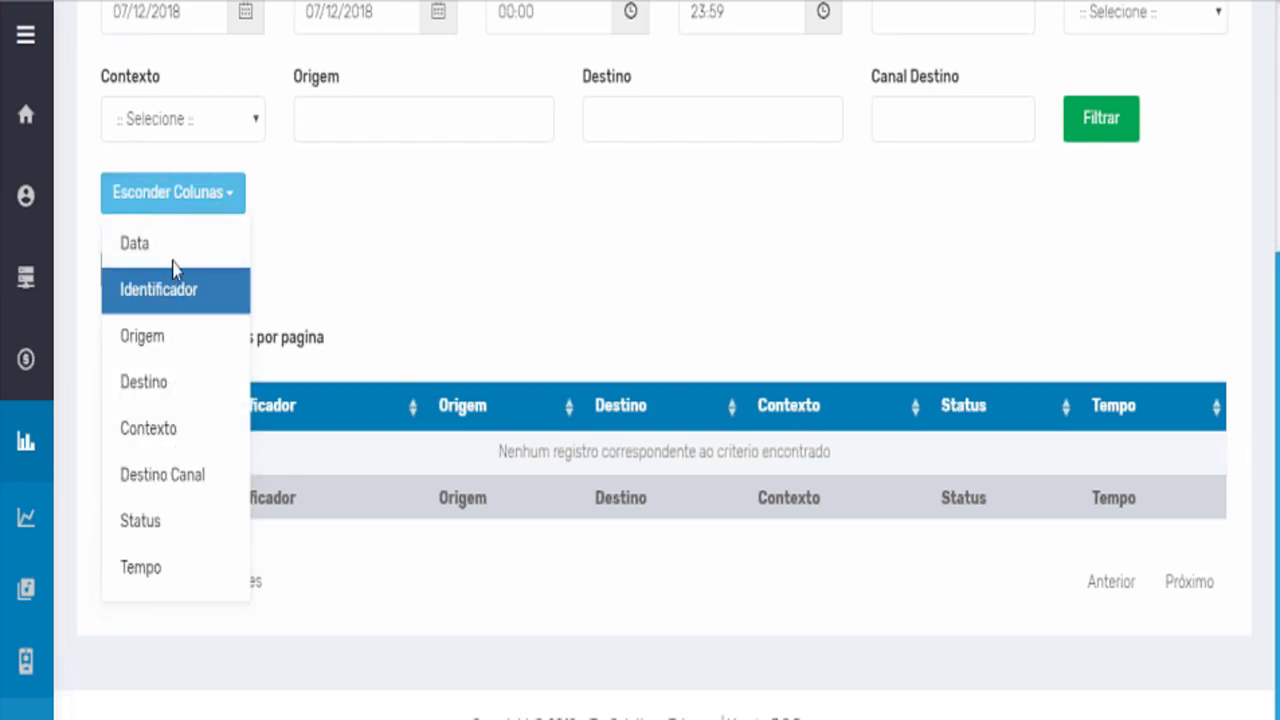
click(154, 572)
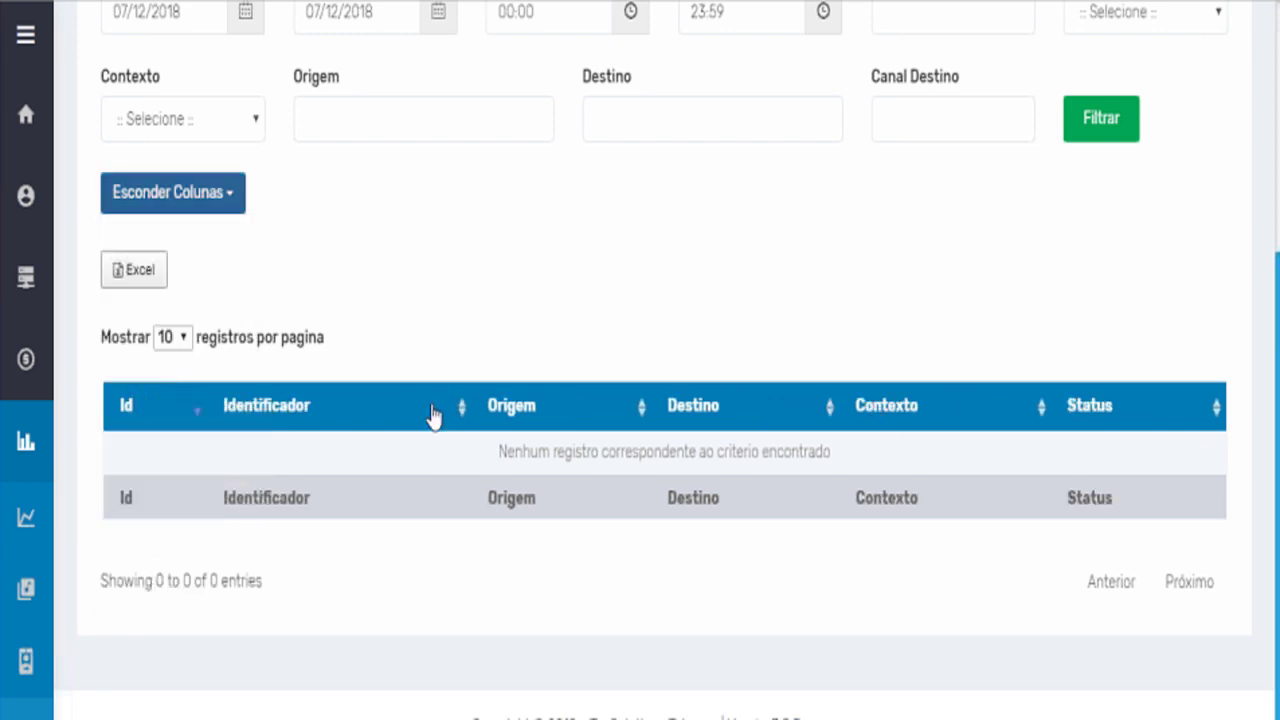
click(140, 270)
scroll(680, 289, up, 1)
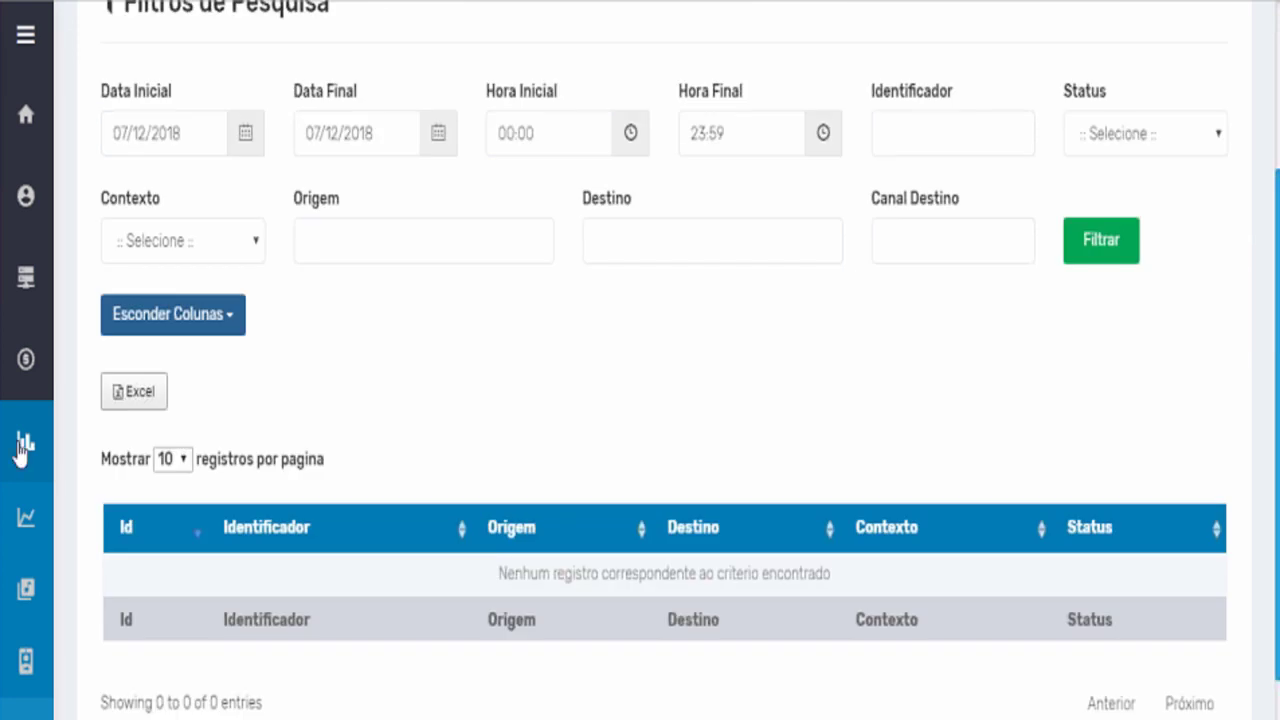
Scroll Menu Principal past Relatórios and expand Supervisão to show Monitoramento, Monitorar Fila, Ligações and Ramal.
mouse_move(21, 450)
scroll(202, 470, down, 5)
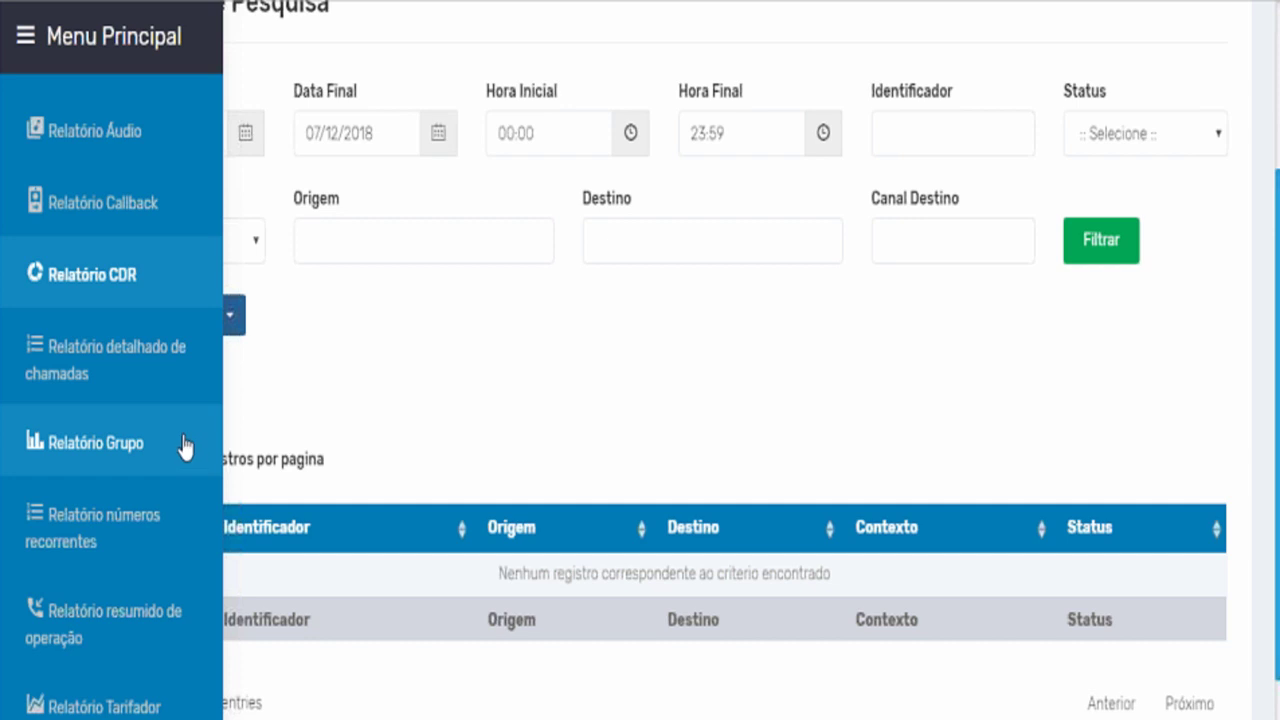
scroll(182, 450, down, 2)
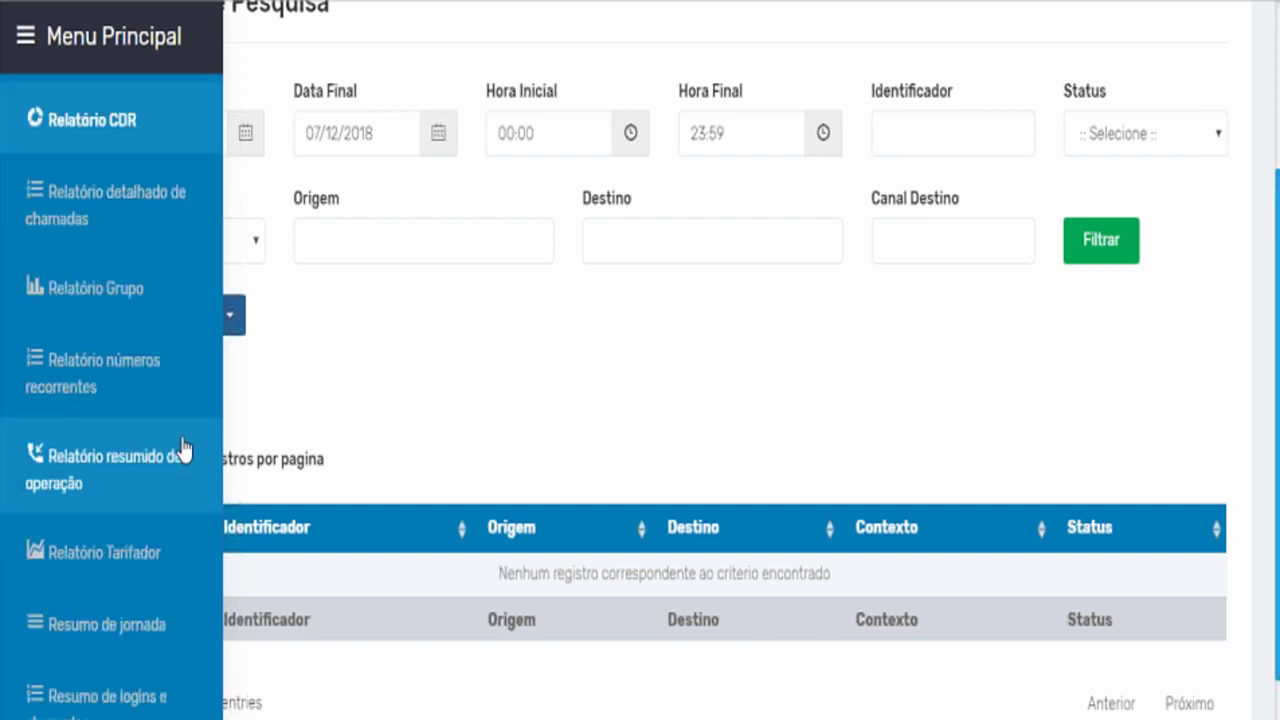
scroll(180, 445, down, 2)
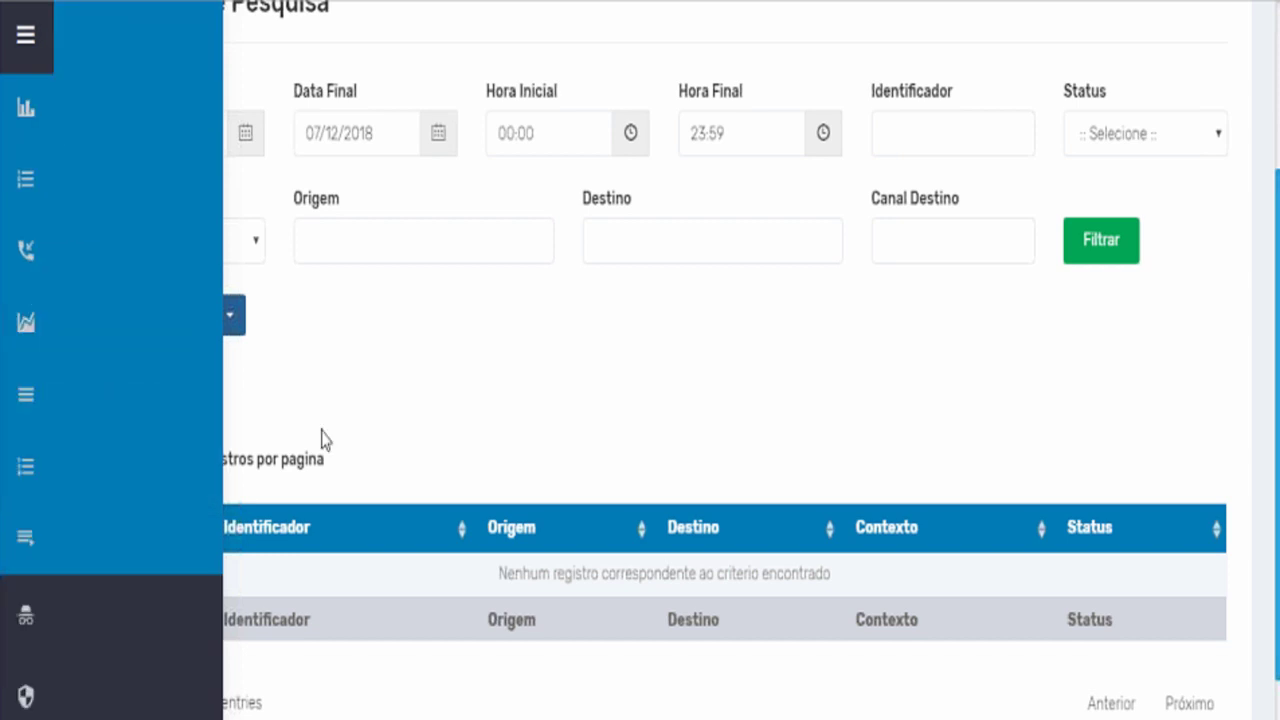
scroll(322, 440, down, 1)
scroll(135, 572, down, 3)
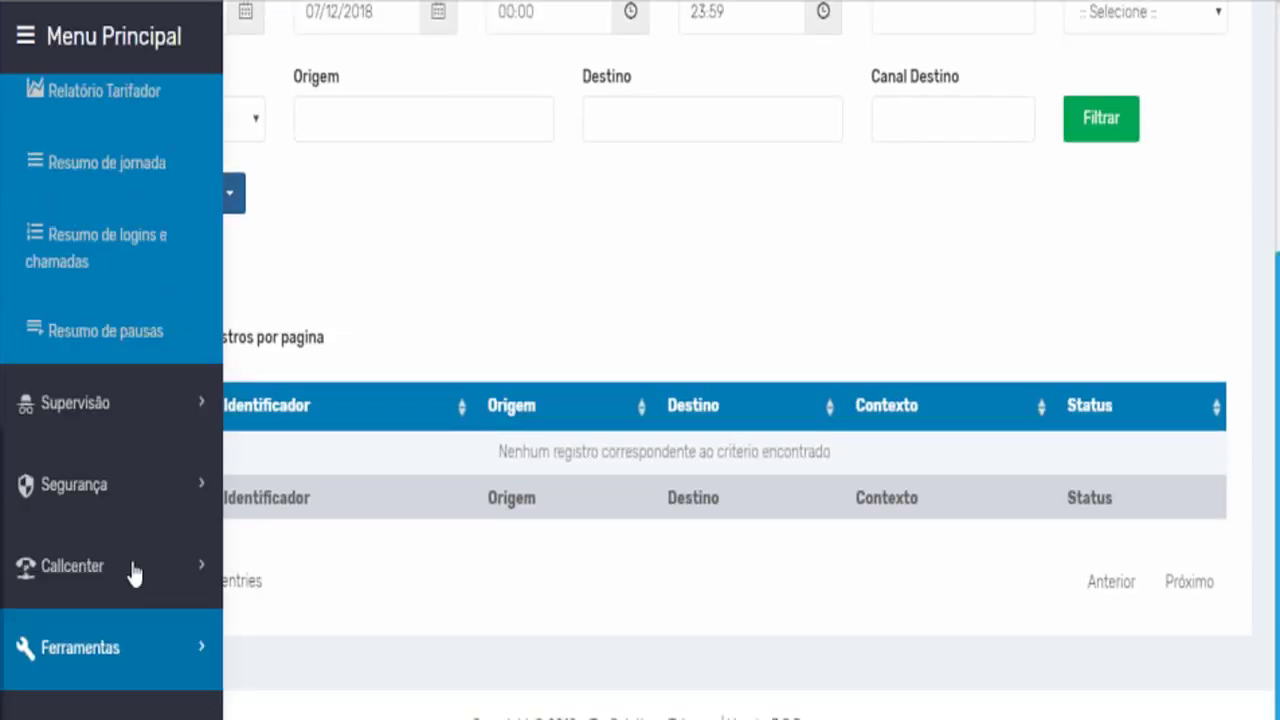
click(114, 412)
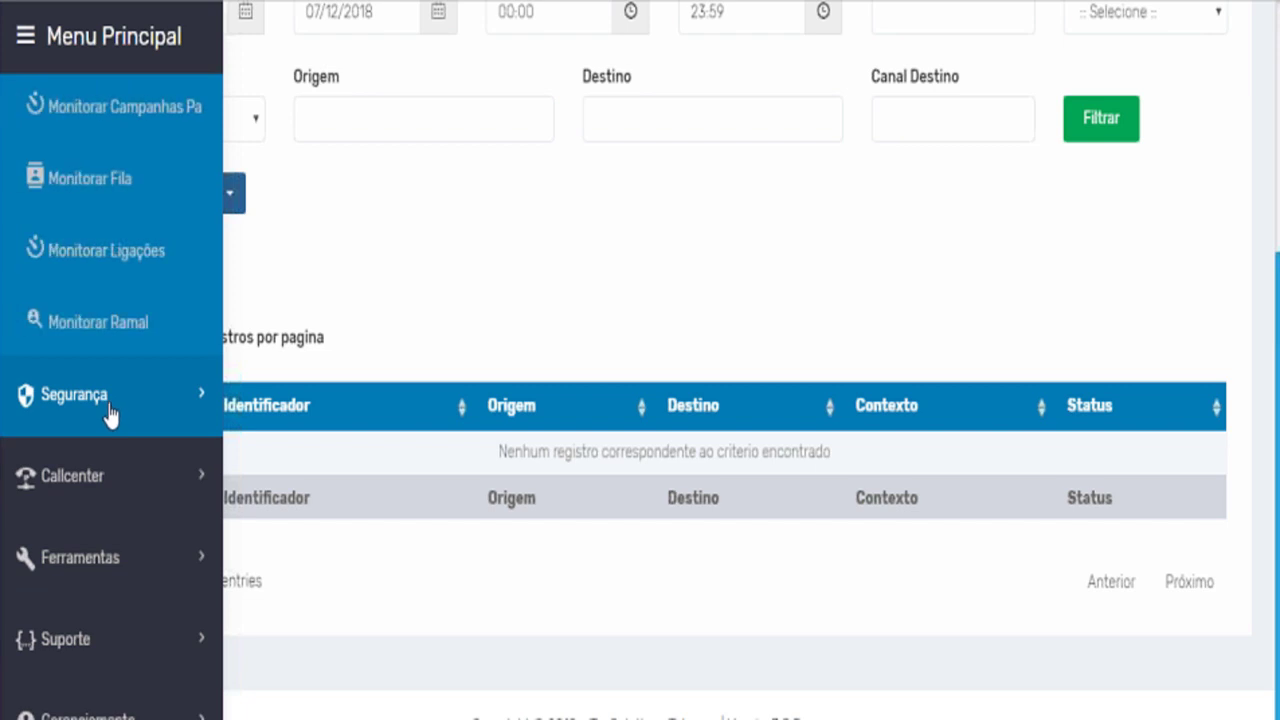
scroll(108, 416, up, 1)
scroll(134, 520, down, 1)
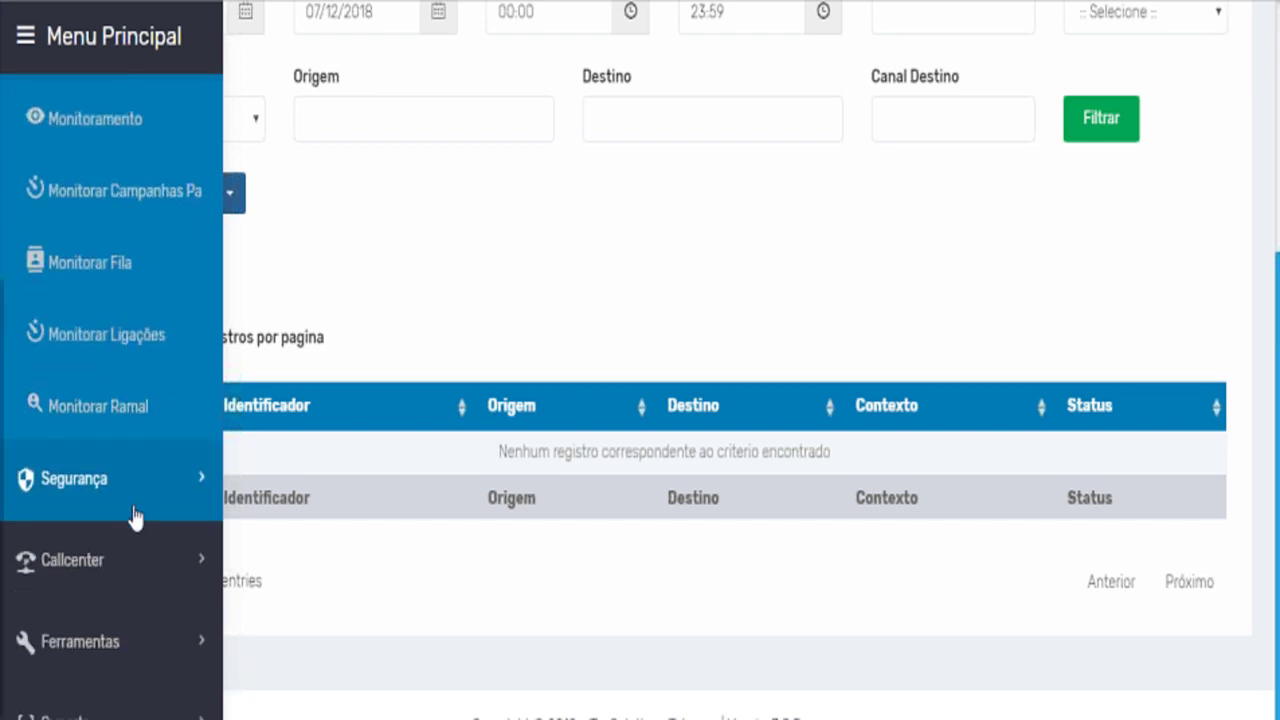
scroll(134, 517, up, 1)
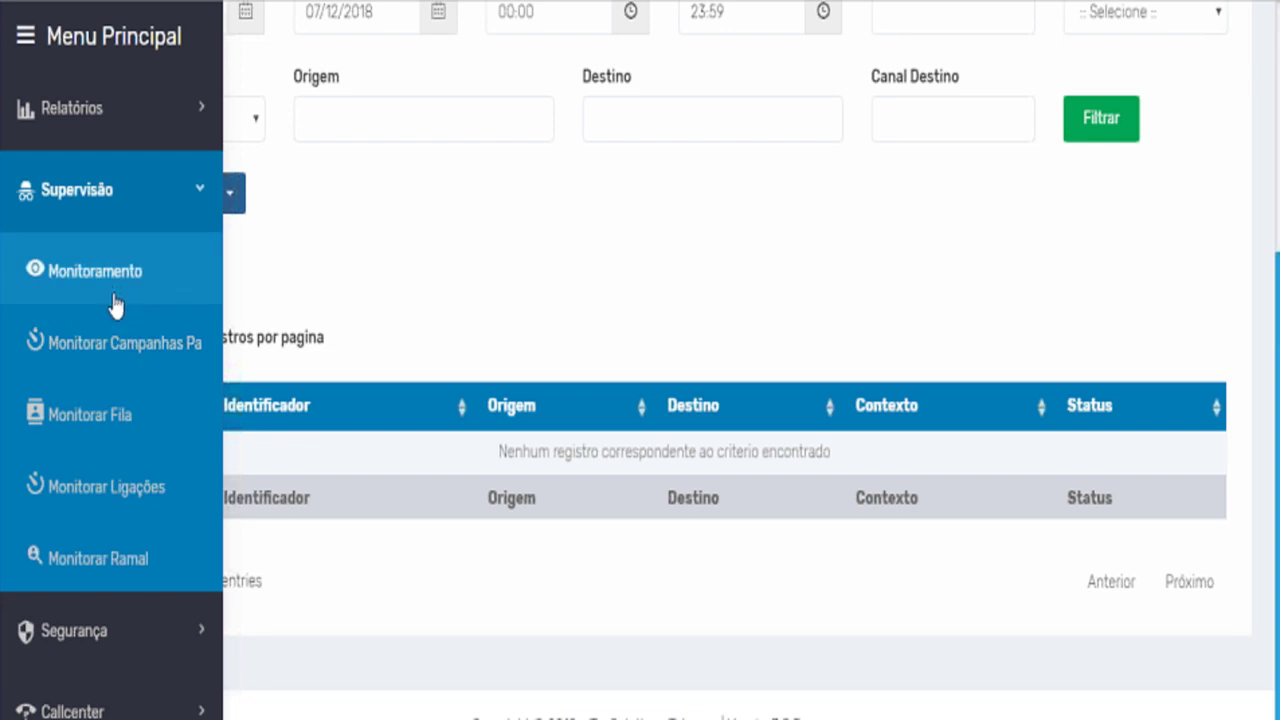
Open Monitorar Ramal, showing the Monitoramento de Ramal listing with Nenhum Resultado.
click(122, 570)
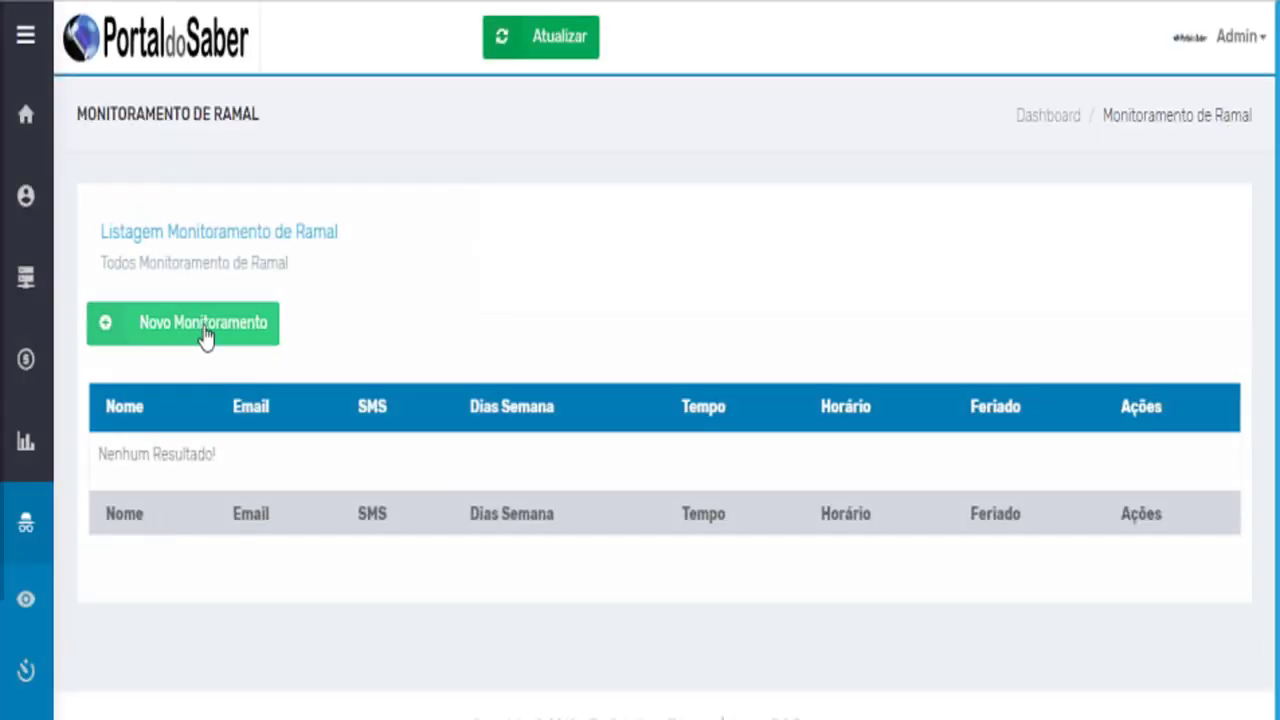
mouse_move(129, 606)
scroll(125, 595, down, 3)
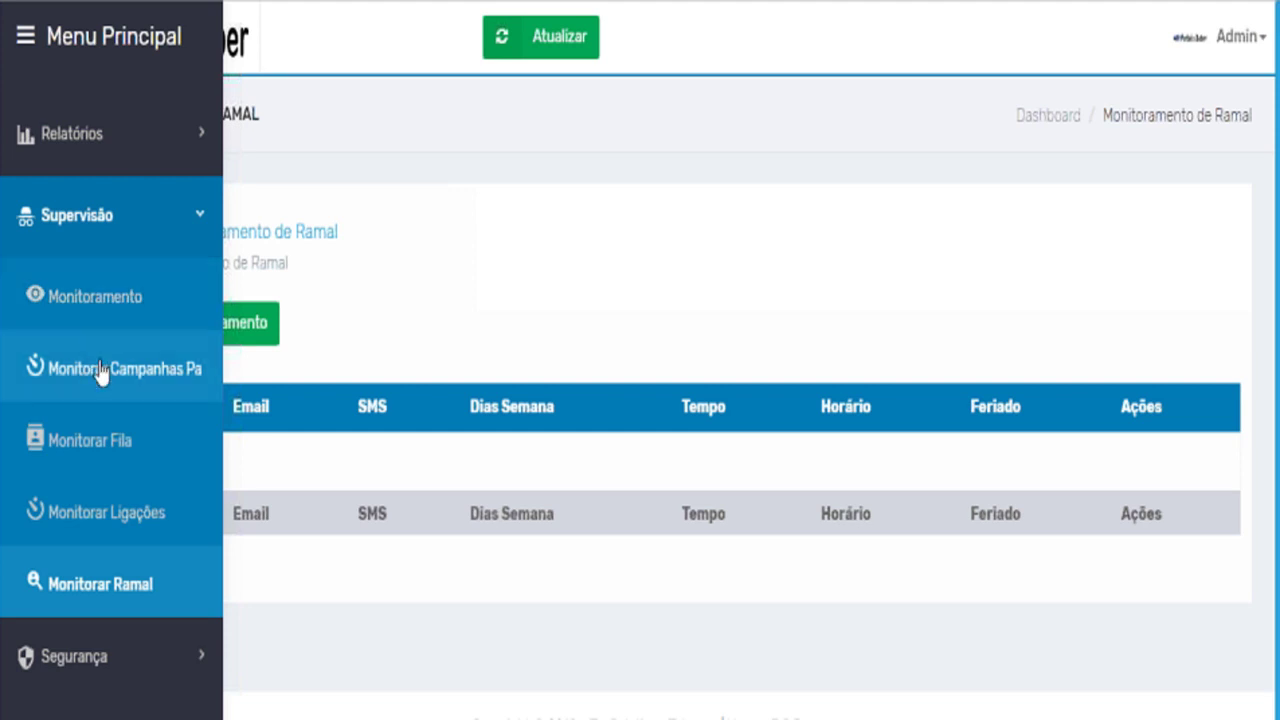
scroll(150, 470, down, 2)
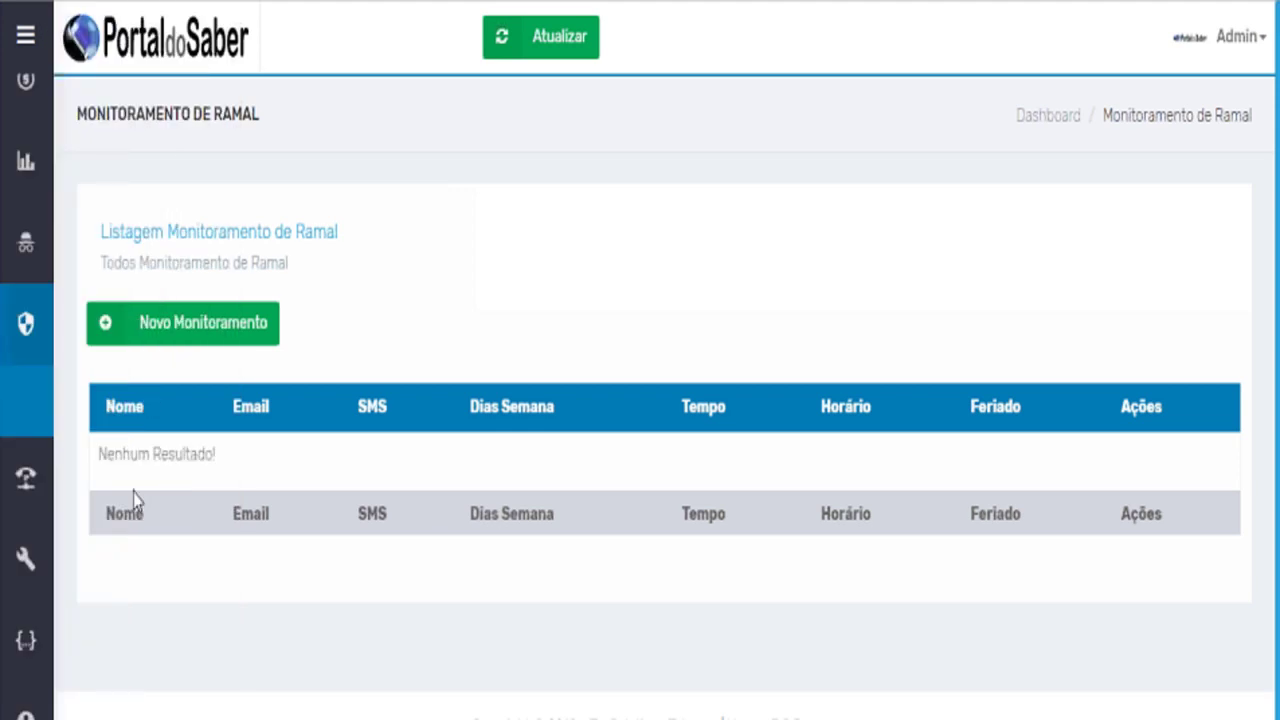
On the Segurança > Firewall page, check the Serviço options (Asterisk, SSH) and focus the IP field.
mouse_move(42, 492)
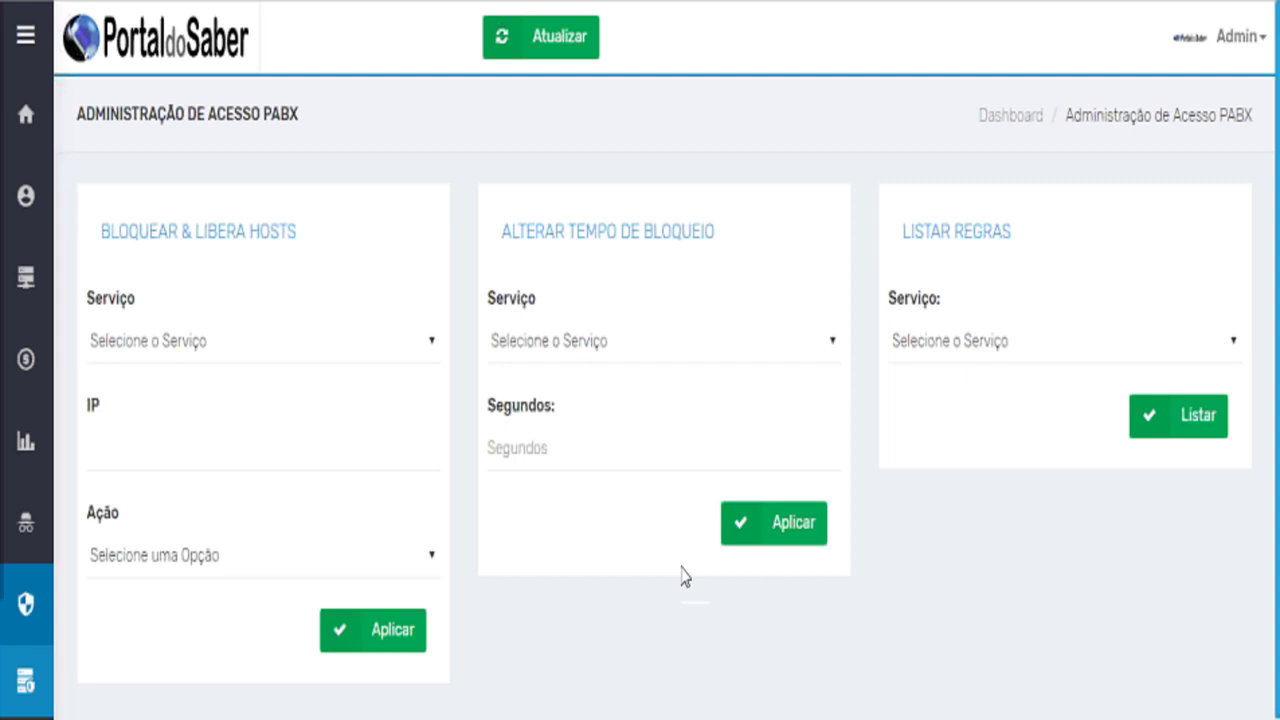
click(693, 348)
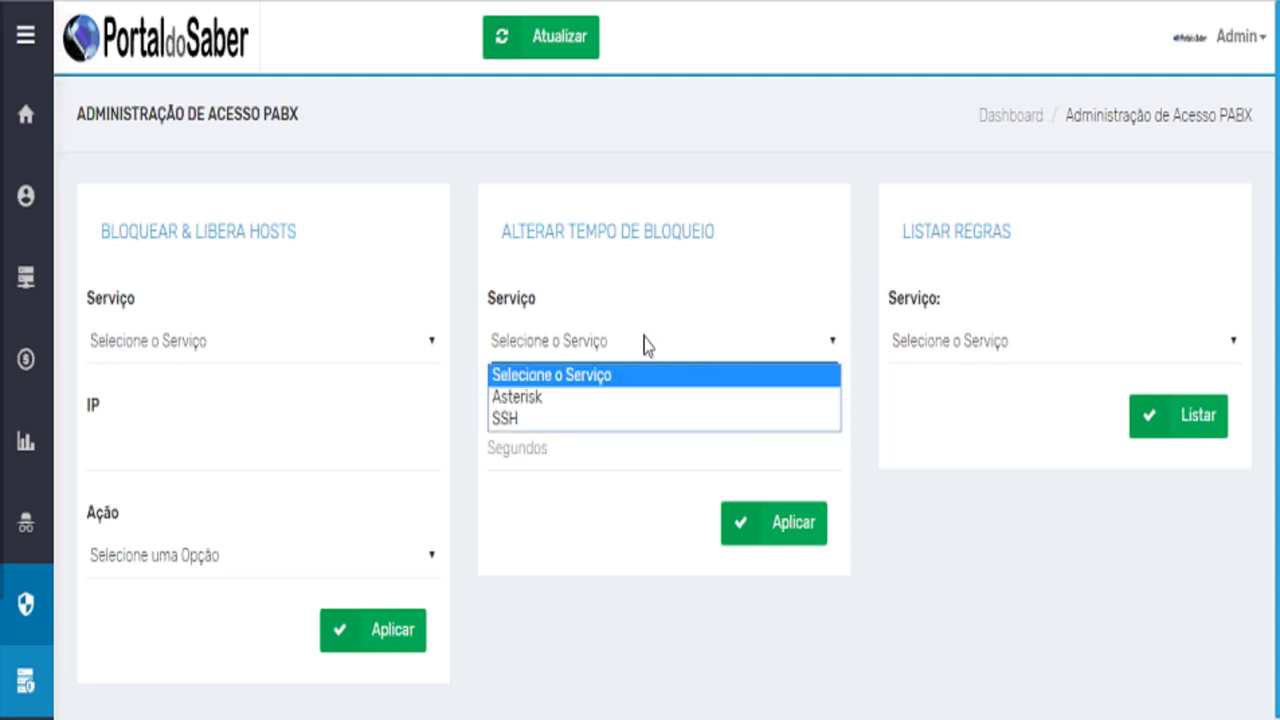
triple_click(572, 233)
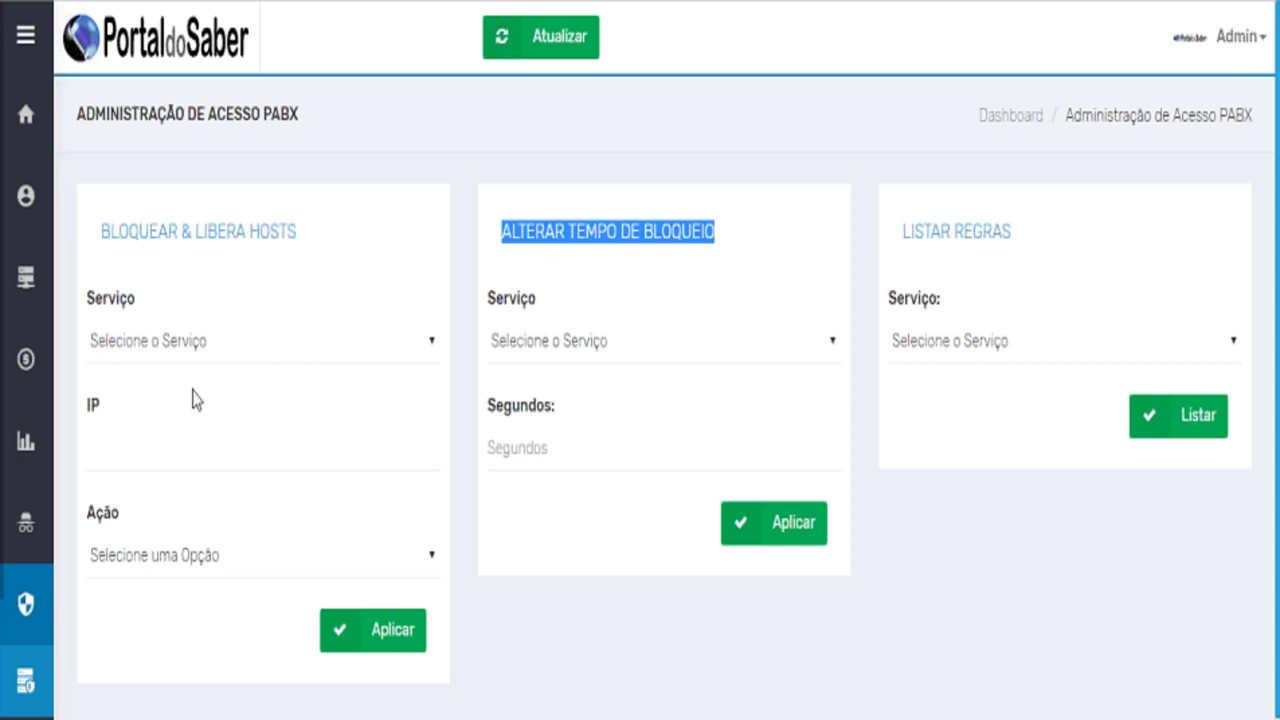
click(175, 434)
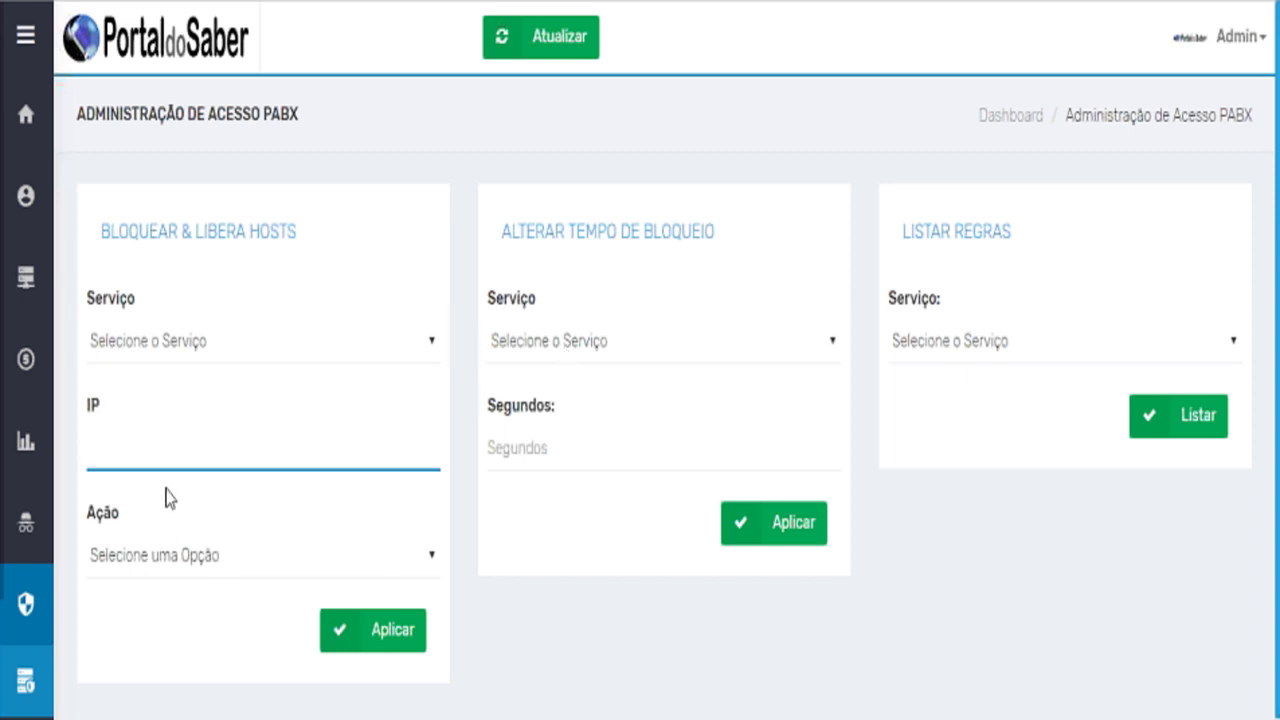
mouse_move(127, 558)
scroll(128, 562, down, 3)
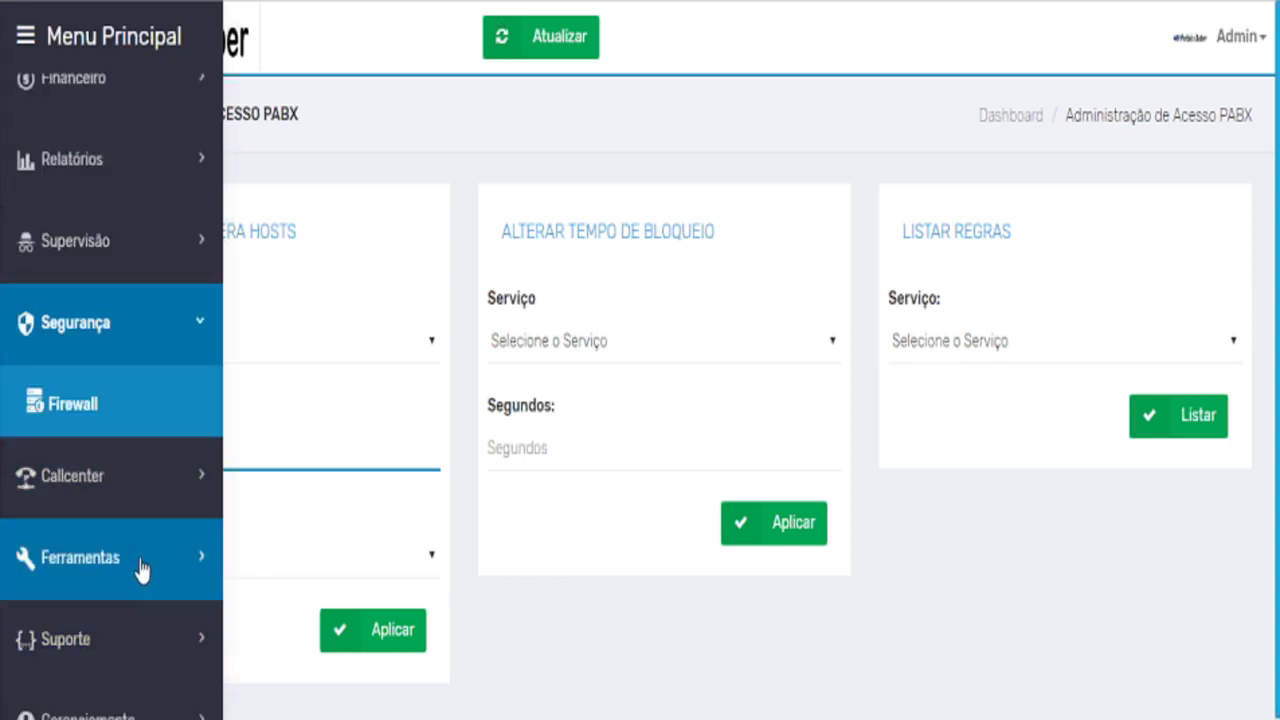
Open Ferramentas > Backup de áudios and scroll through backups from 16/10/2018 back to 18/10/2017.
click(137, 564)
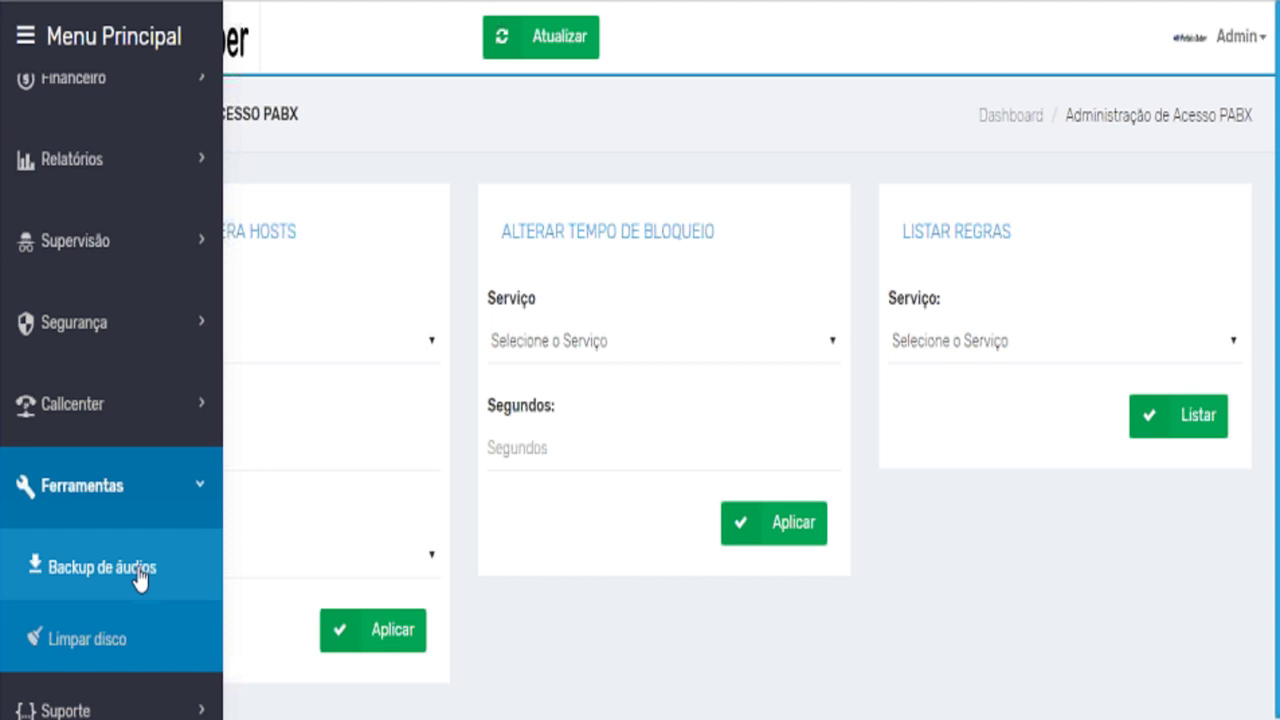
click(137, 568)
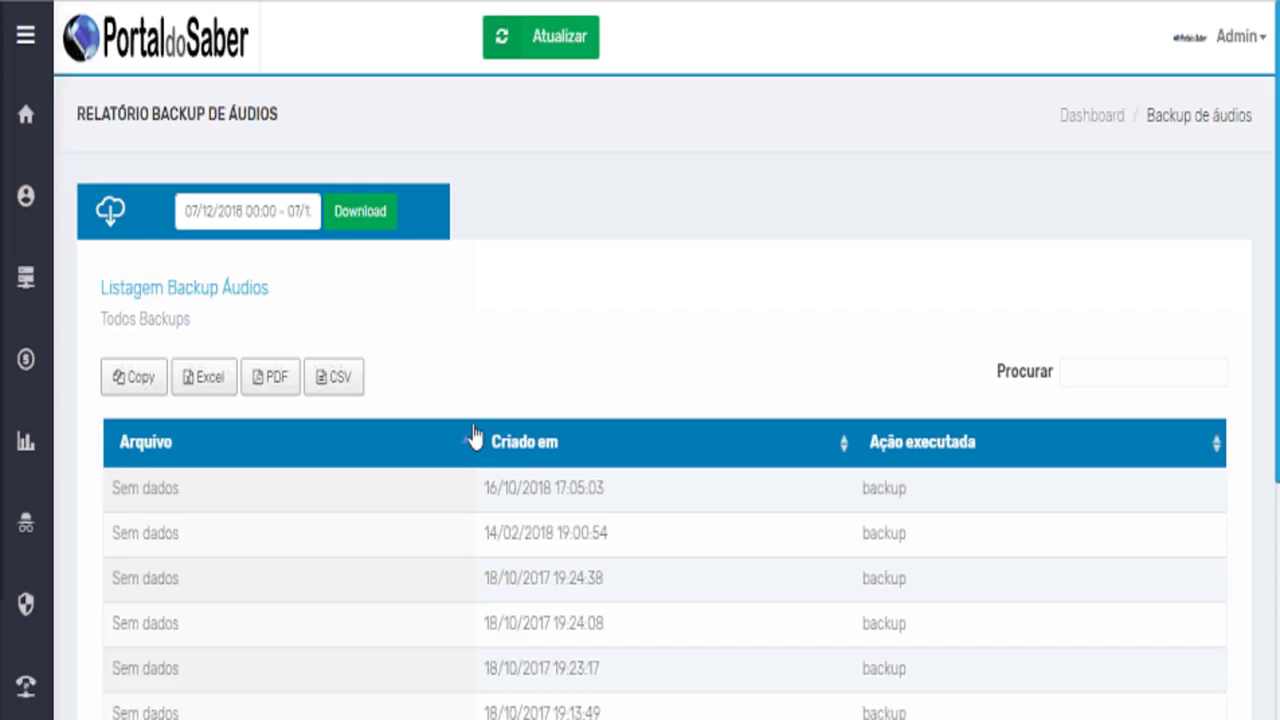
scroll(478, 425, down, 3)
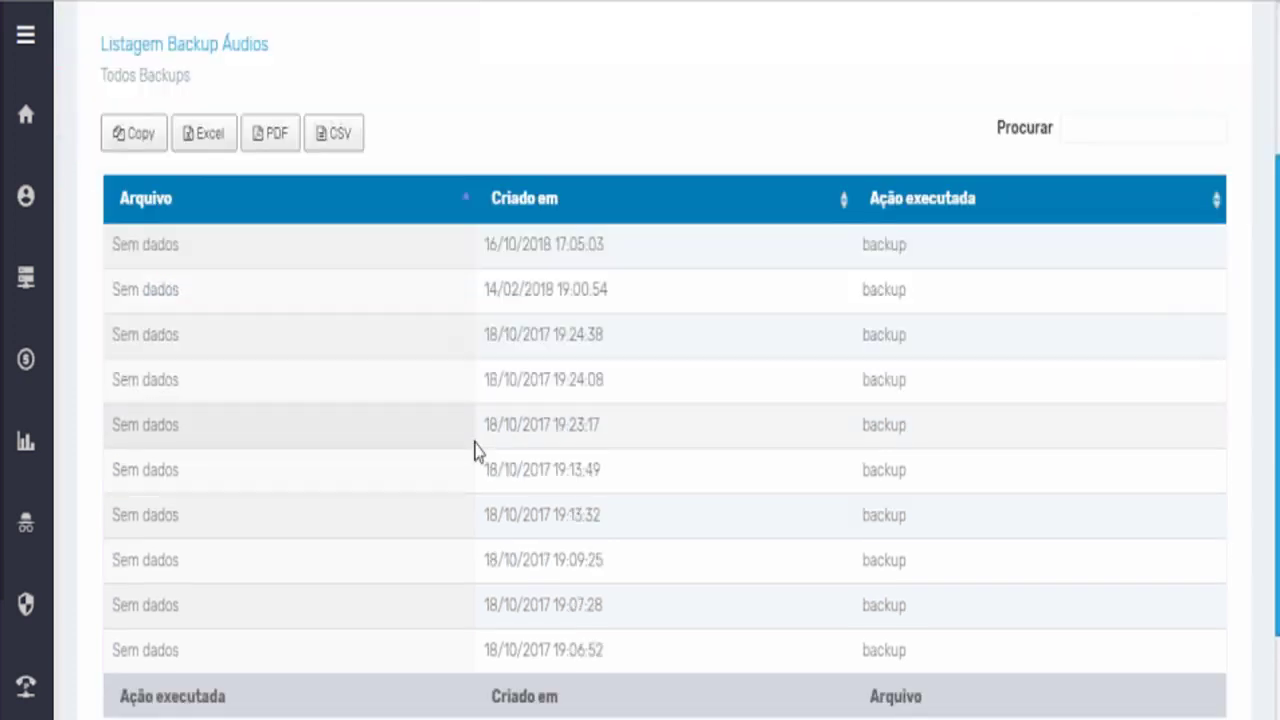
scroll(476, 450, up, 2)
scroll(476, 450, up, 1)
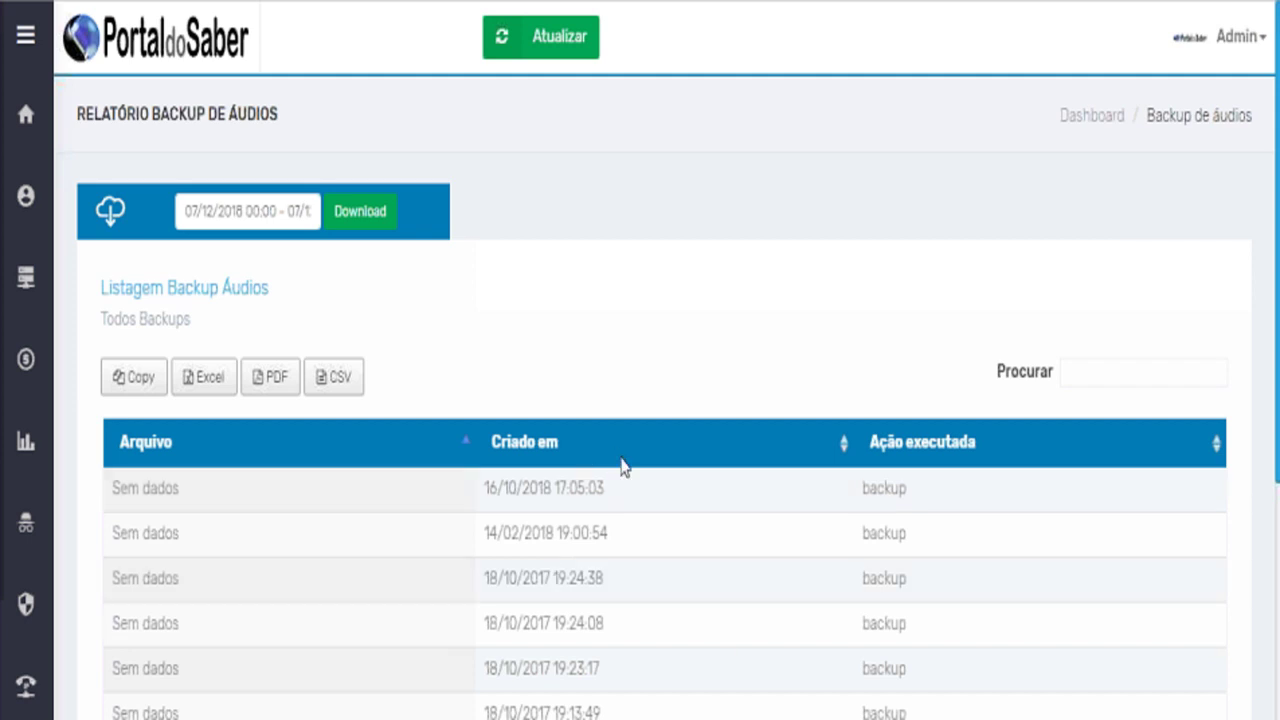
scroll(621, 467, down, 2)
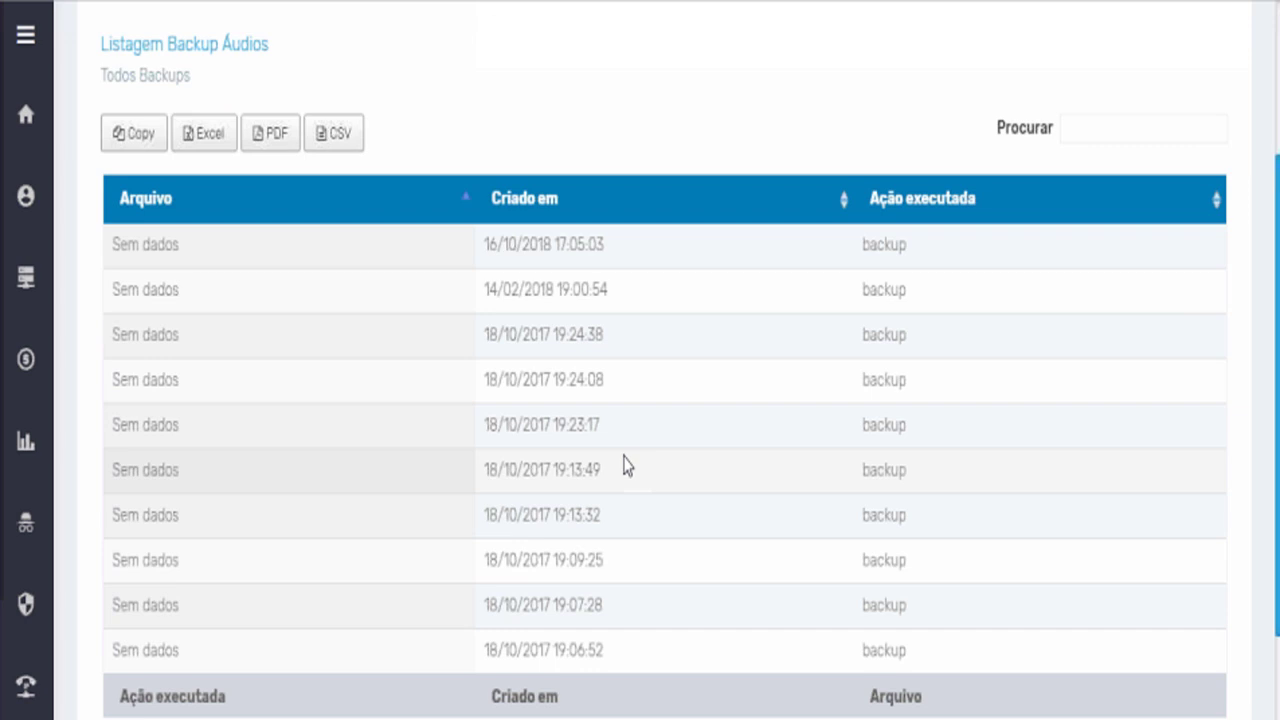
scroll(624, 468, up, 2)
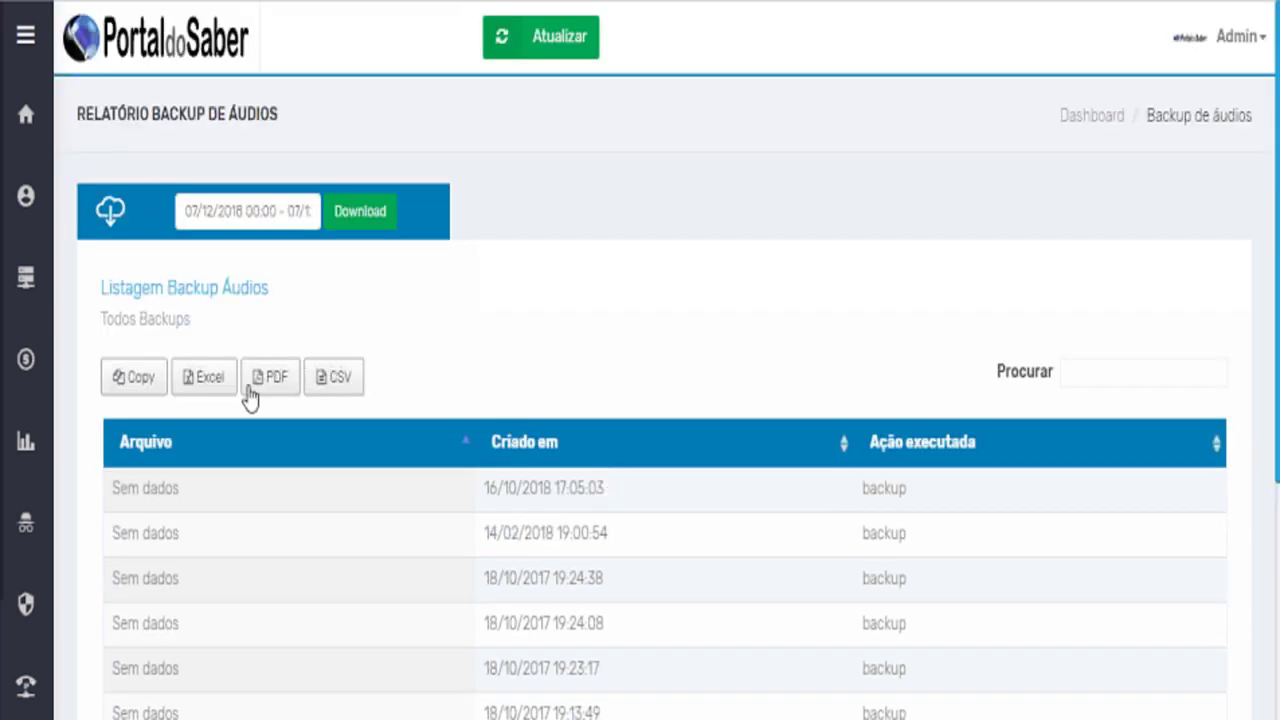
scroll(57, 660, down, 2)
mouse_move(143, 600)
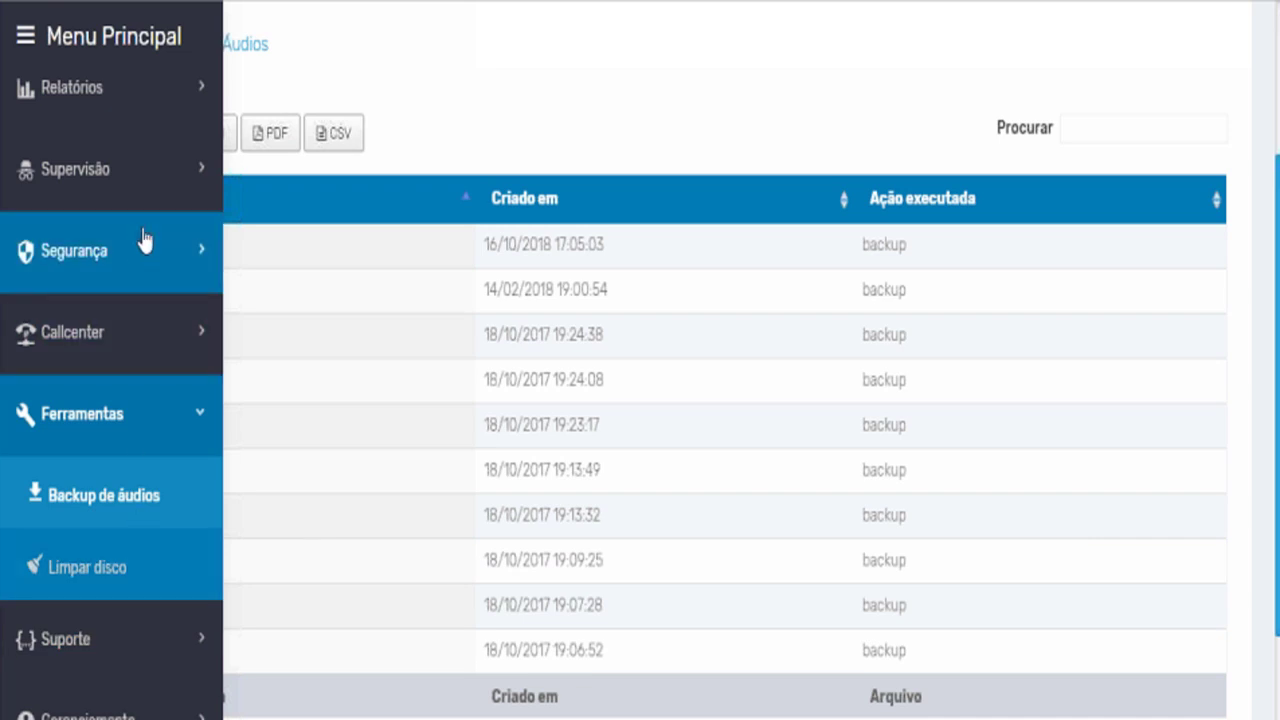
scroll(143, 245, up, 3)
click(140, 397)
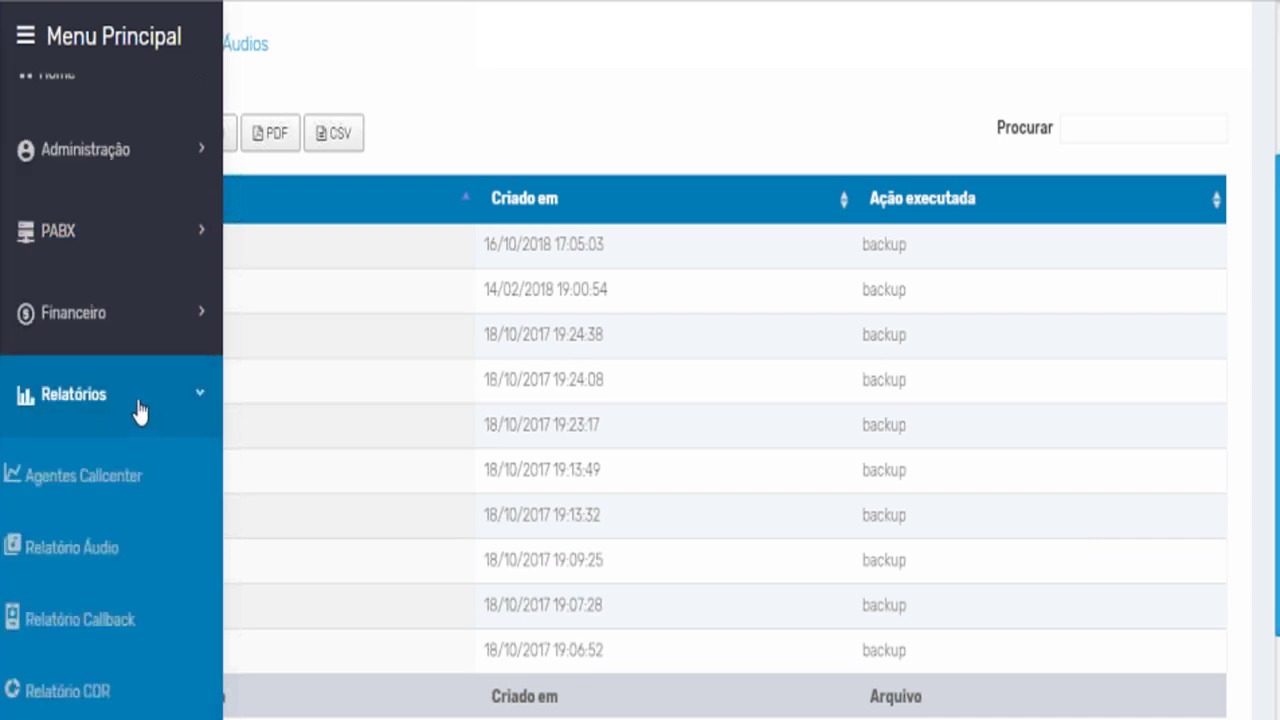
scroll(140, 418, down, 6)
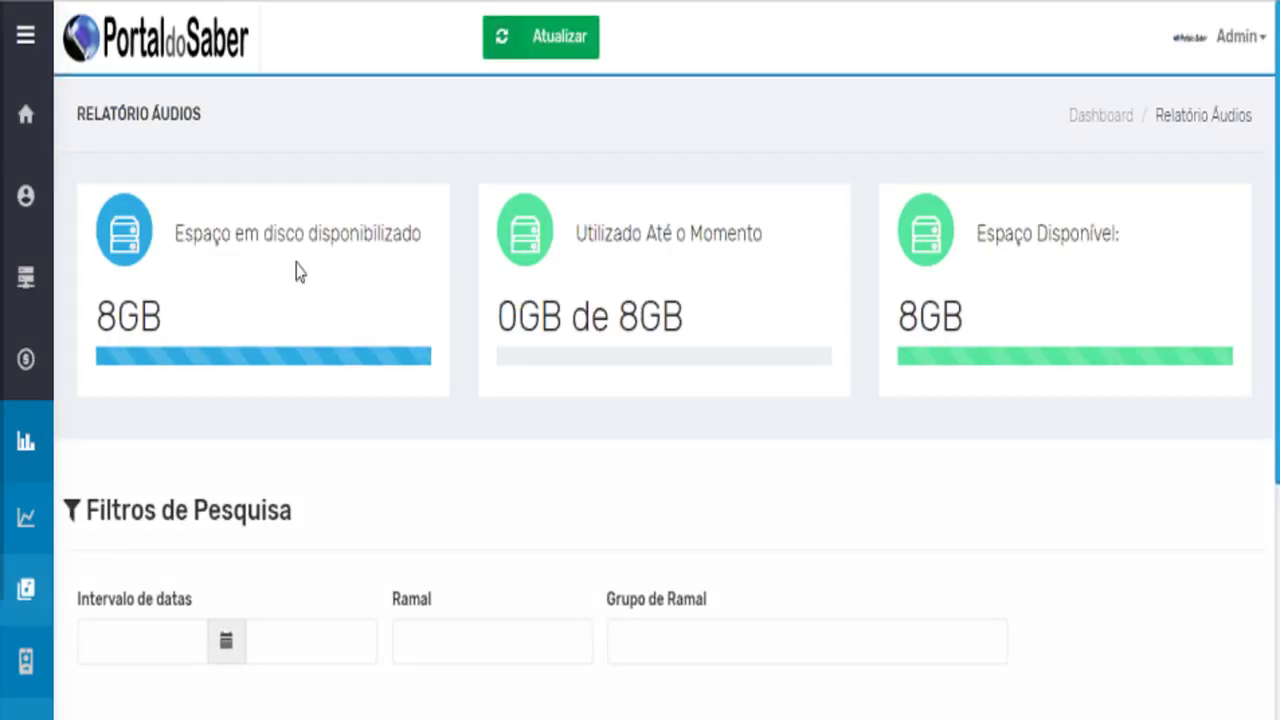
double_click(150, 315)
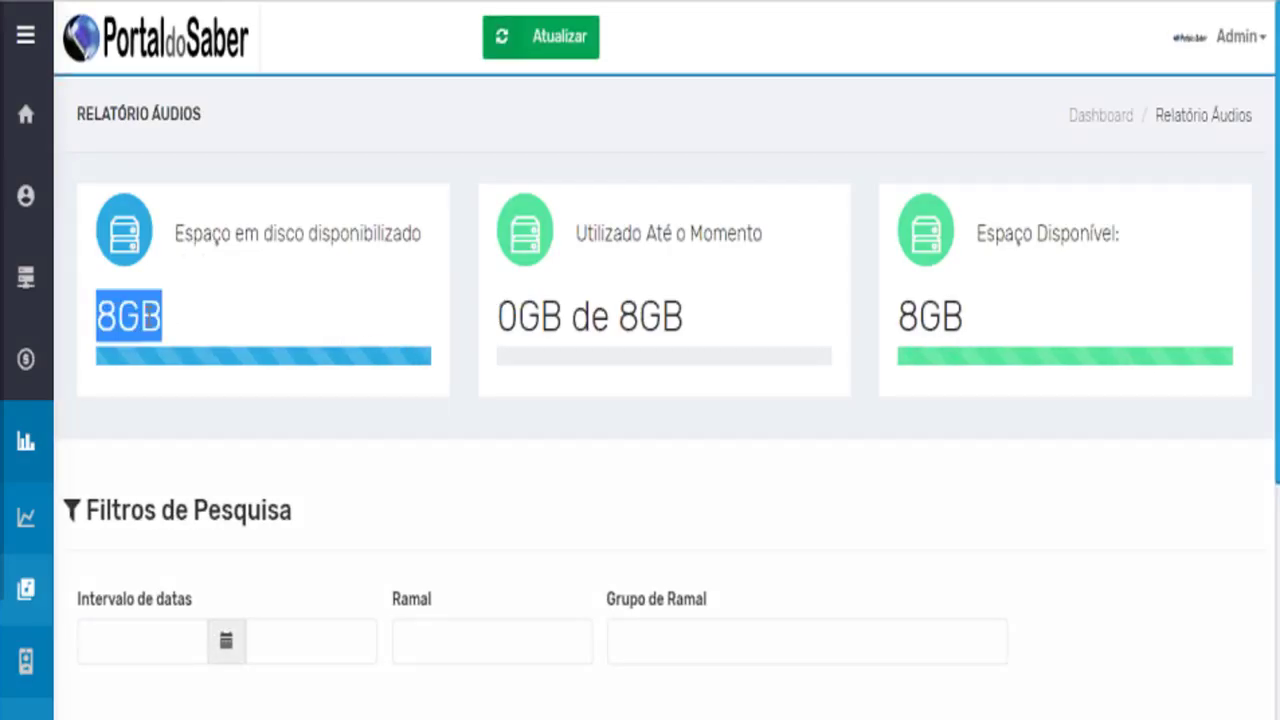
drag(607, 318, 685, 317)
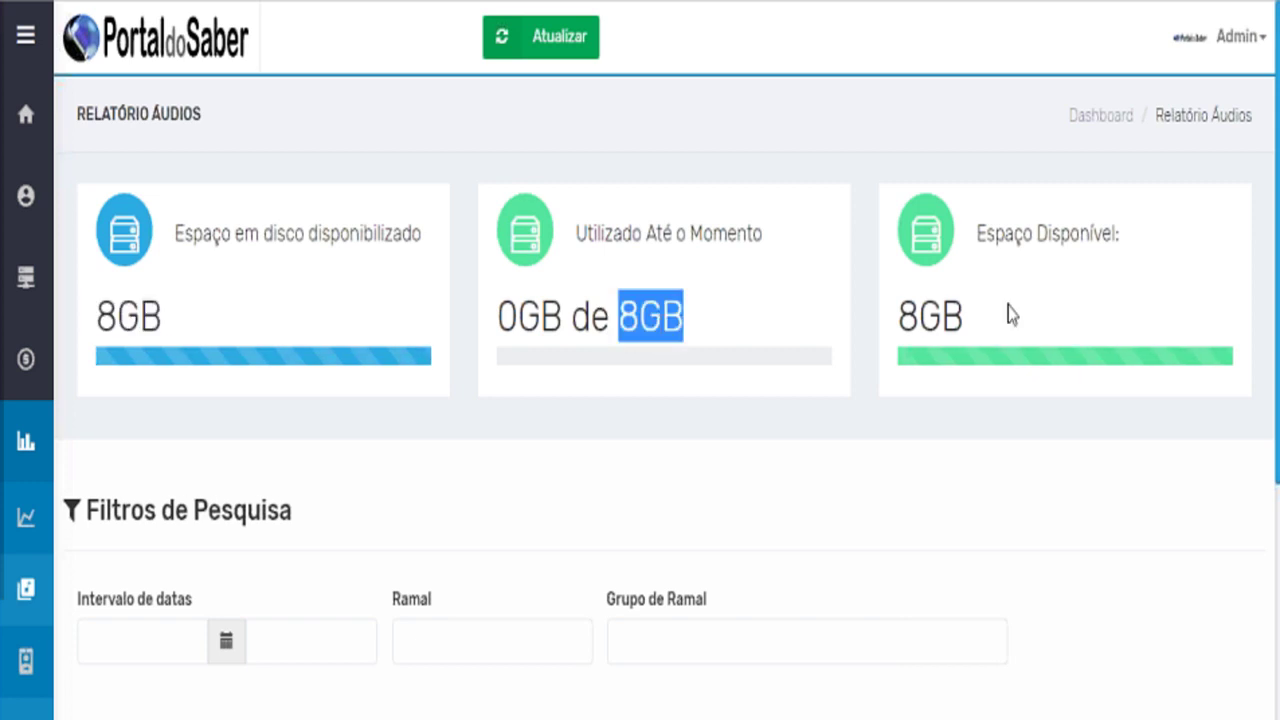
double_click(942, 317)
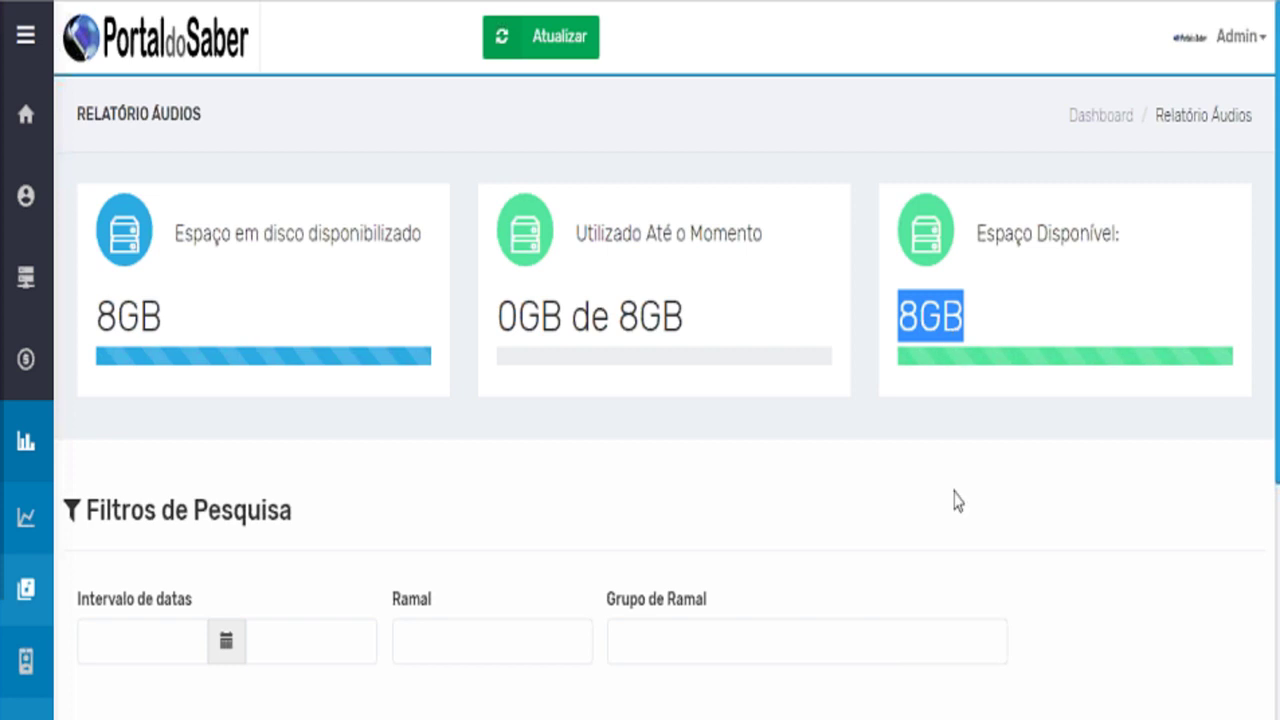
scroll(700, 194, down, 1)
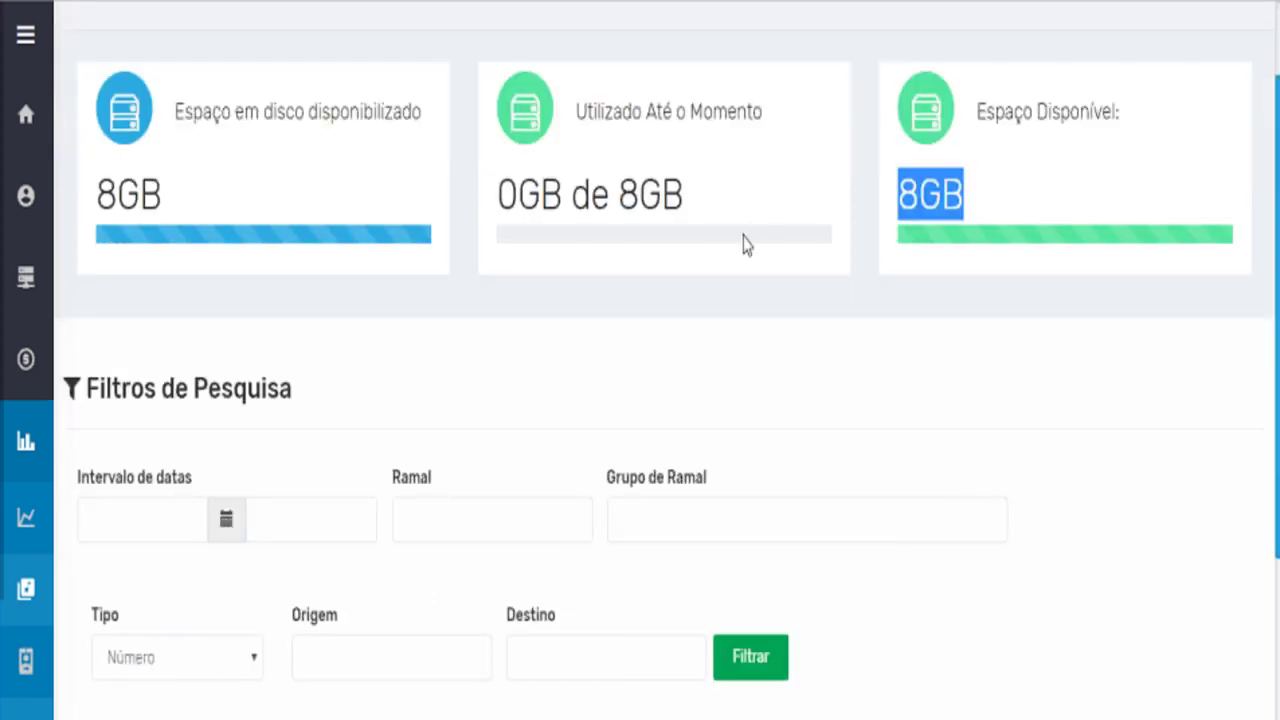
scroll(743, 245, down, 1)
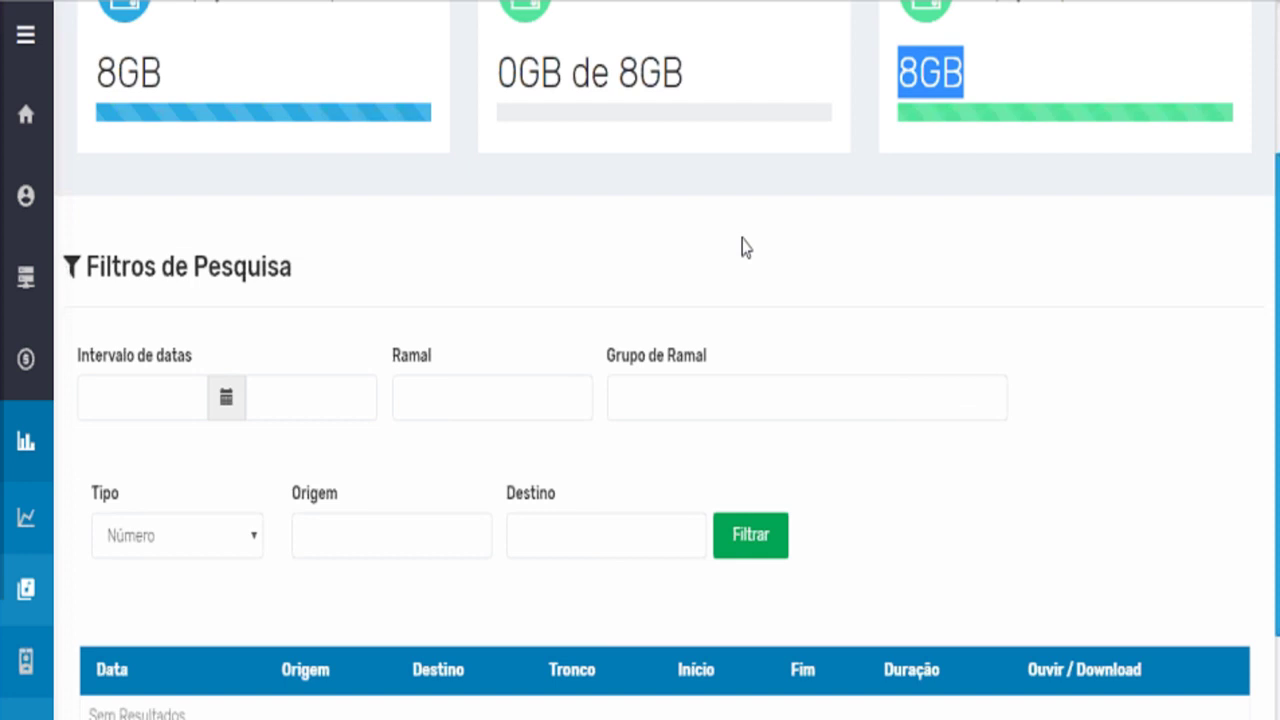
scroll(743, 245, down, 2)
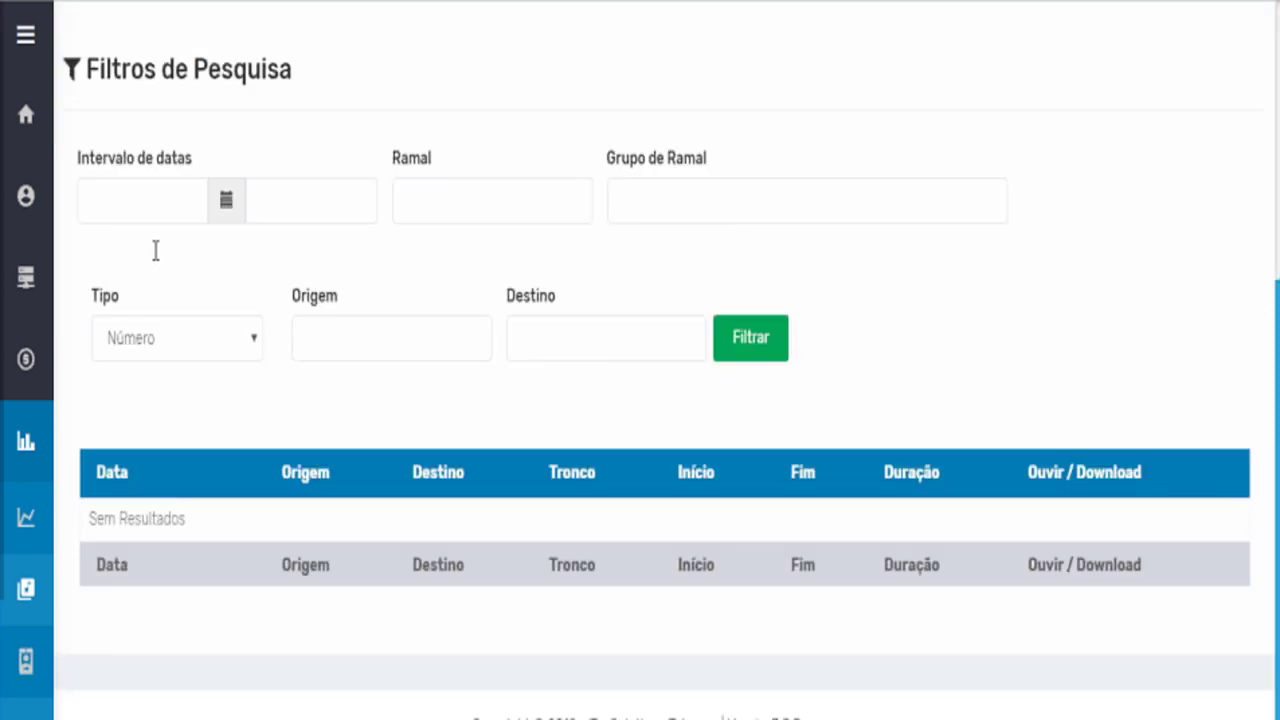
scroll(156, 250, up, 3)
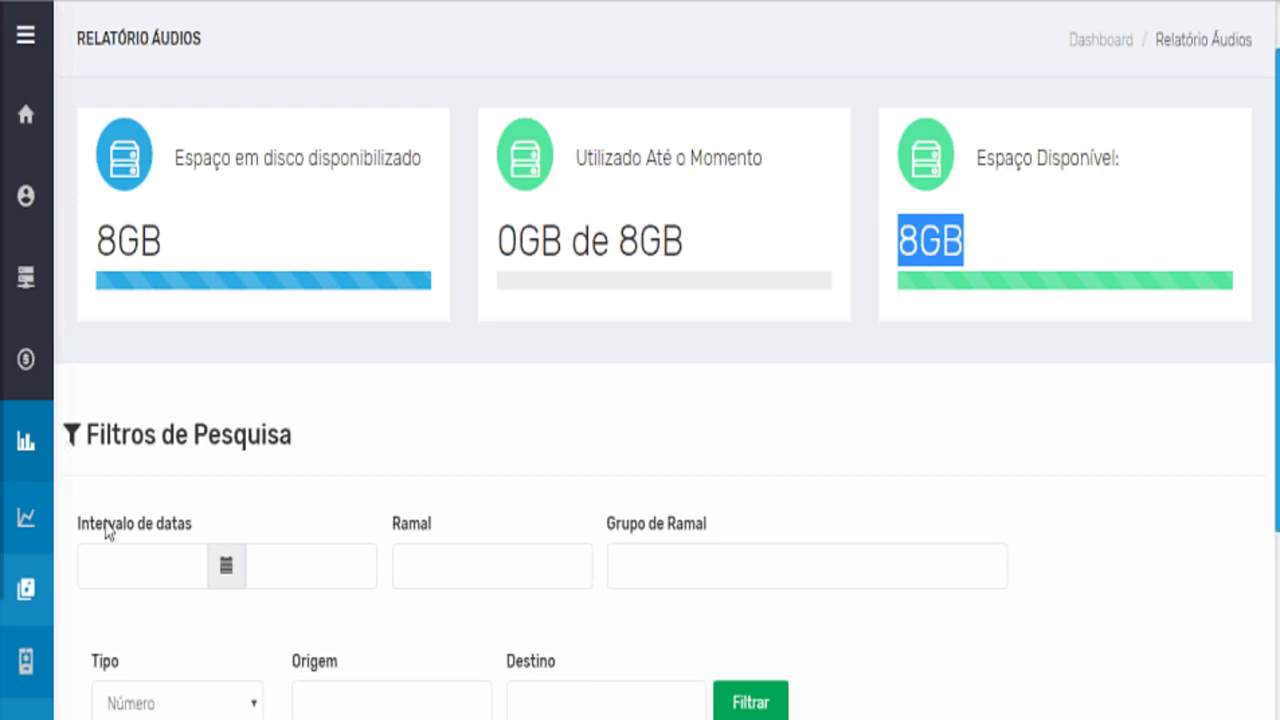
mouse_move(124, 566)
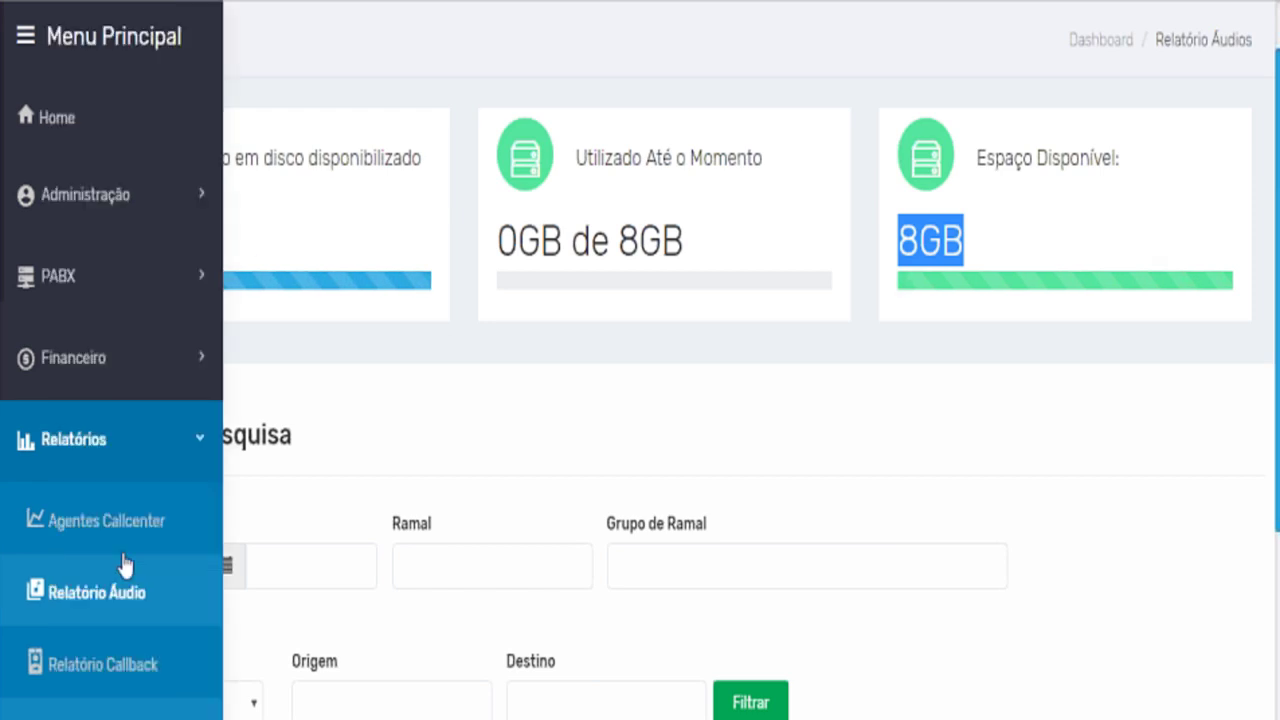
Expand Ferramentas and open the Backup de áudios report again.
scroll(124, 566, down, 2)
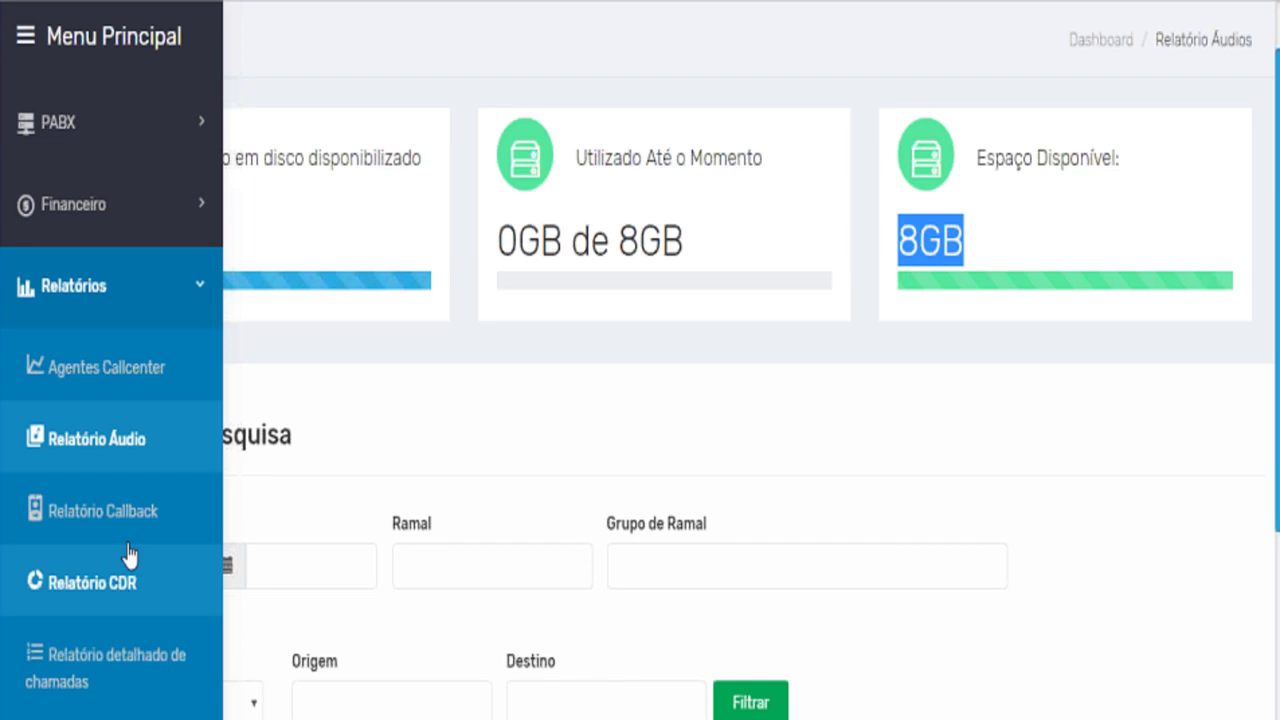
scroll(148, 590, down, 6)
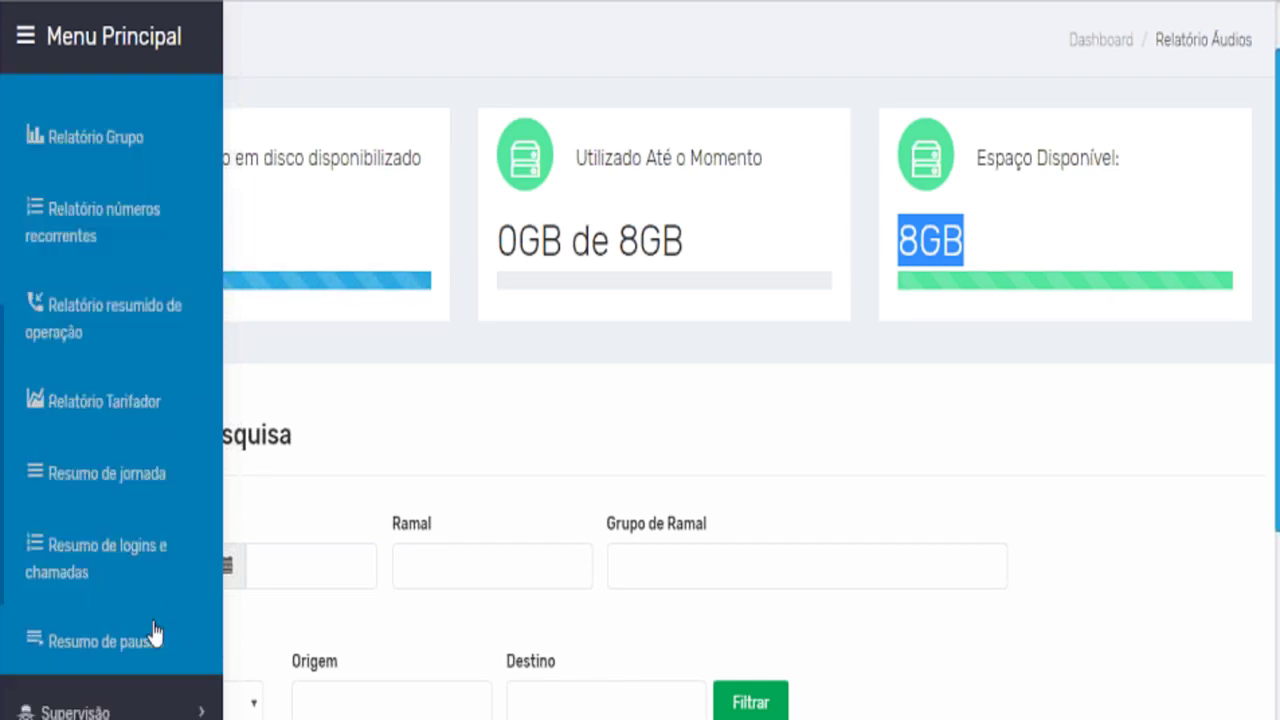
scroll(153, 632, down, 4)
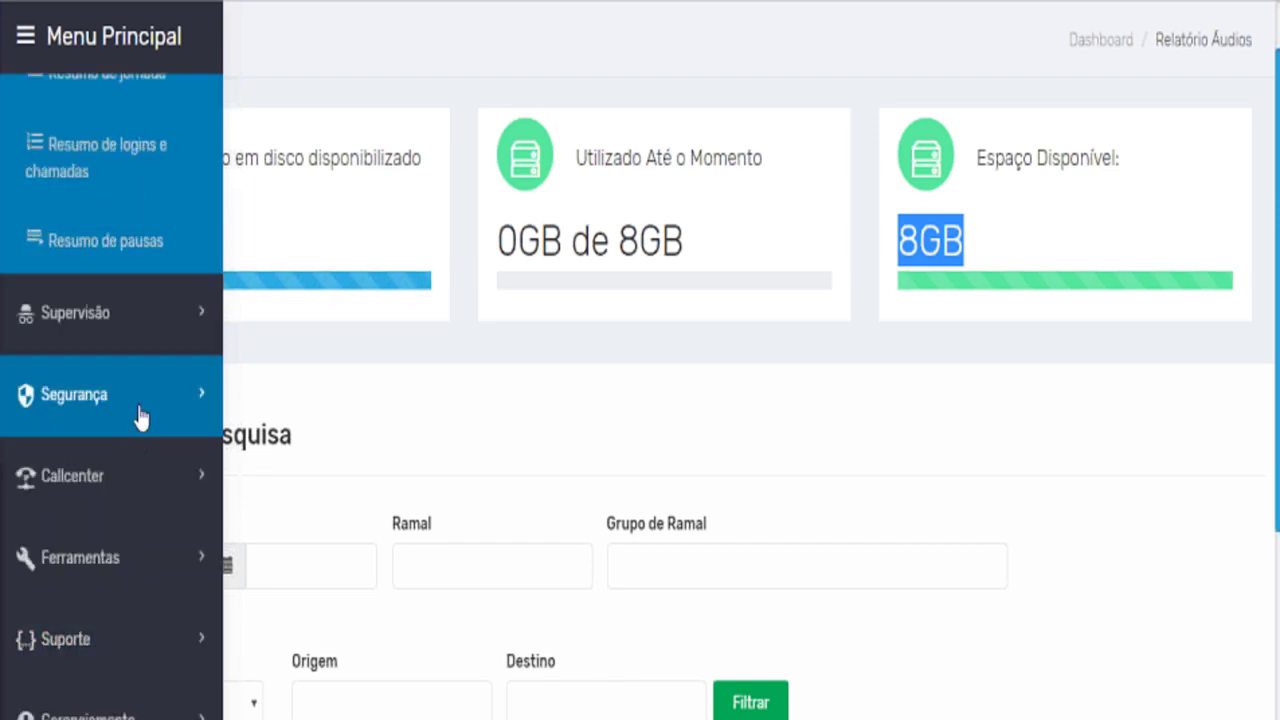
click(164, 558)
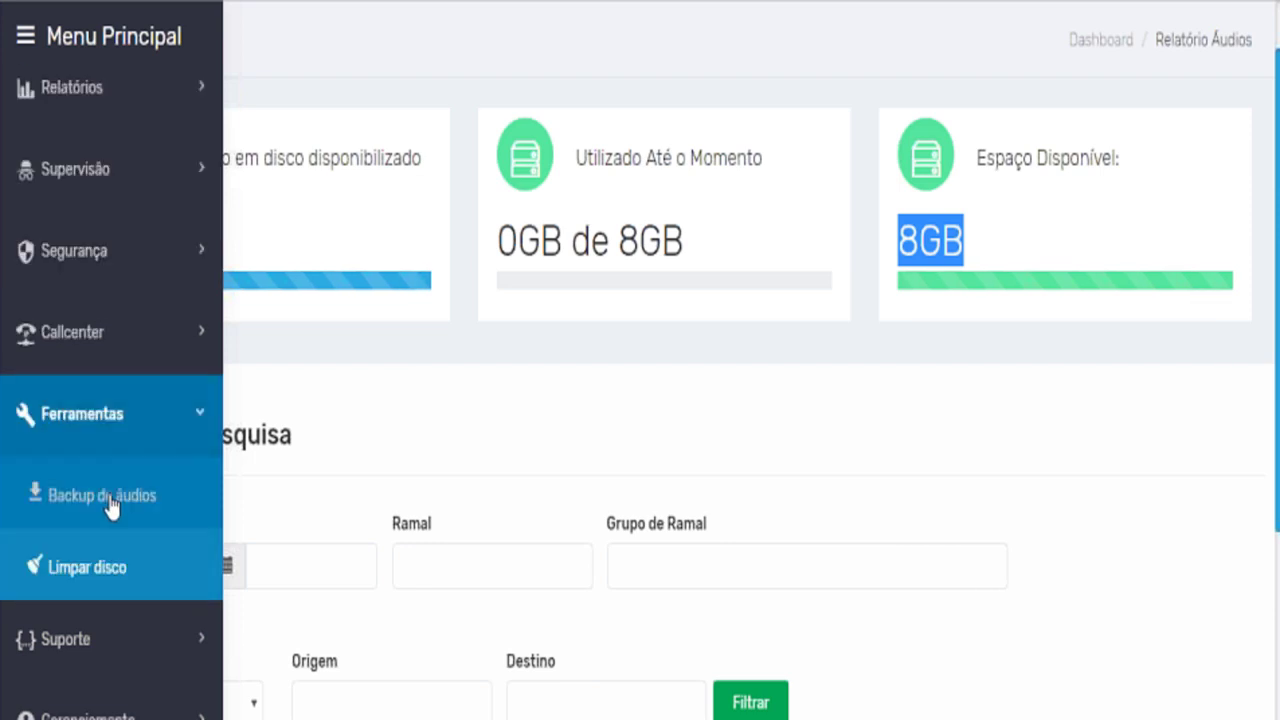
click(110, 500)
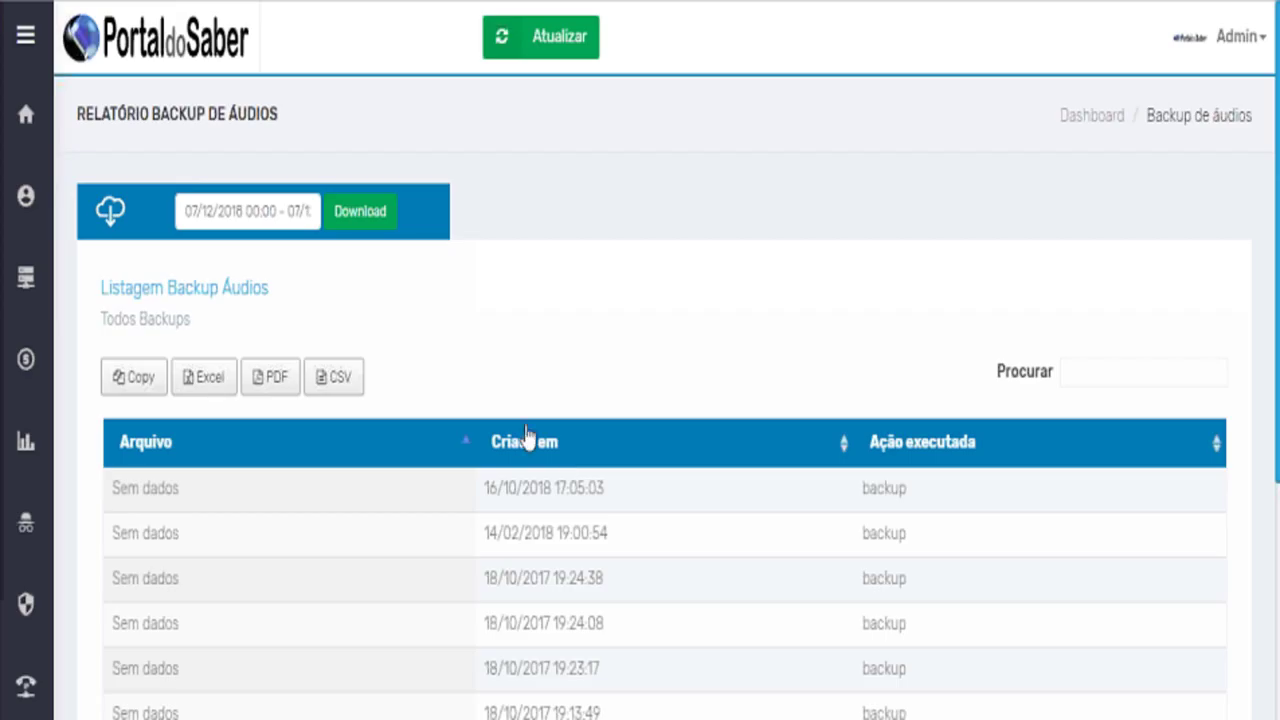
Try the backup date-range picker and the Download button, then scroll the 35-record list.
click(211, 219)
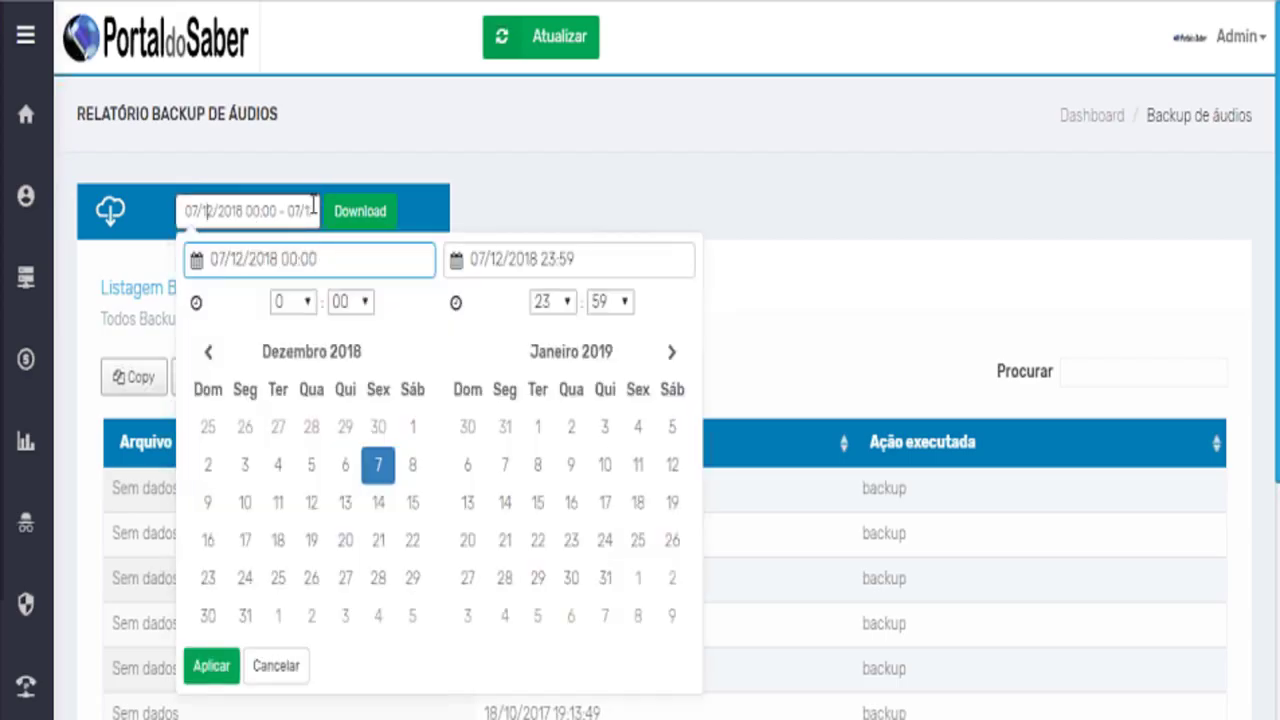
click(670, 163)
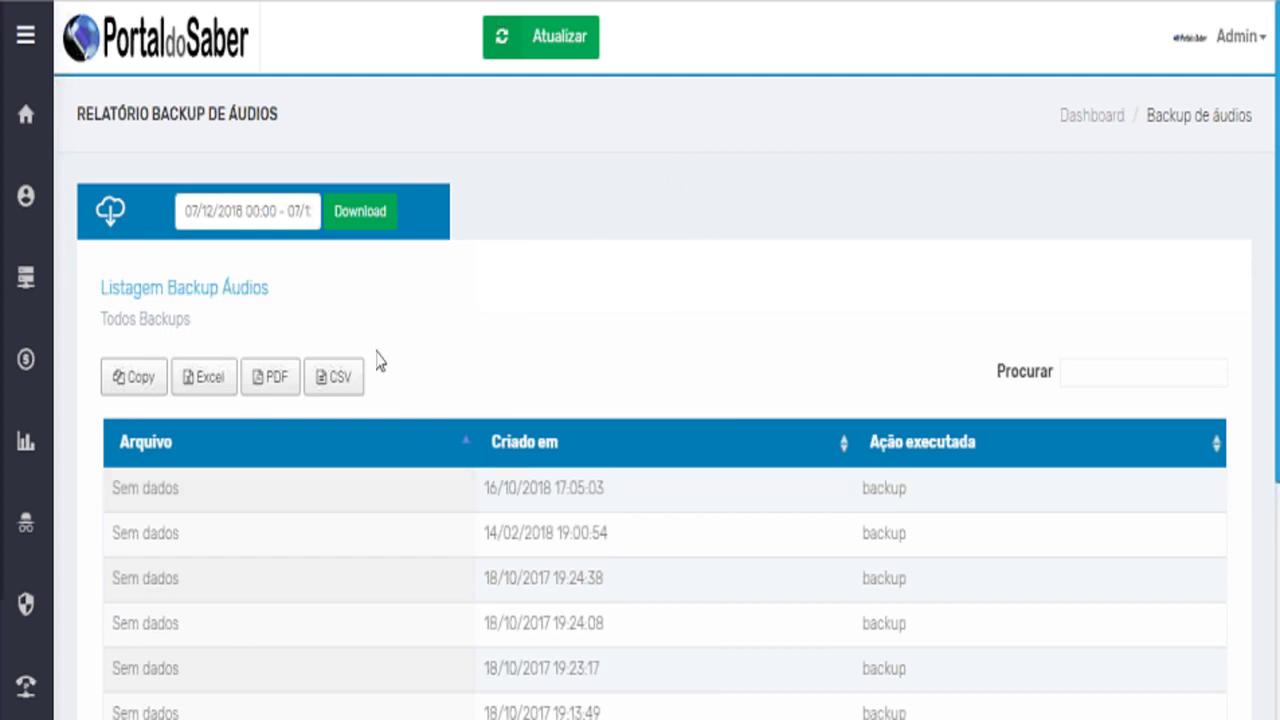
click(369, 223)
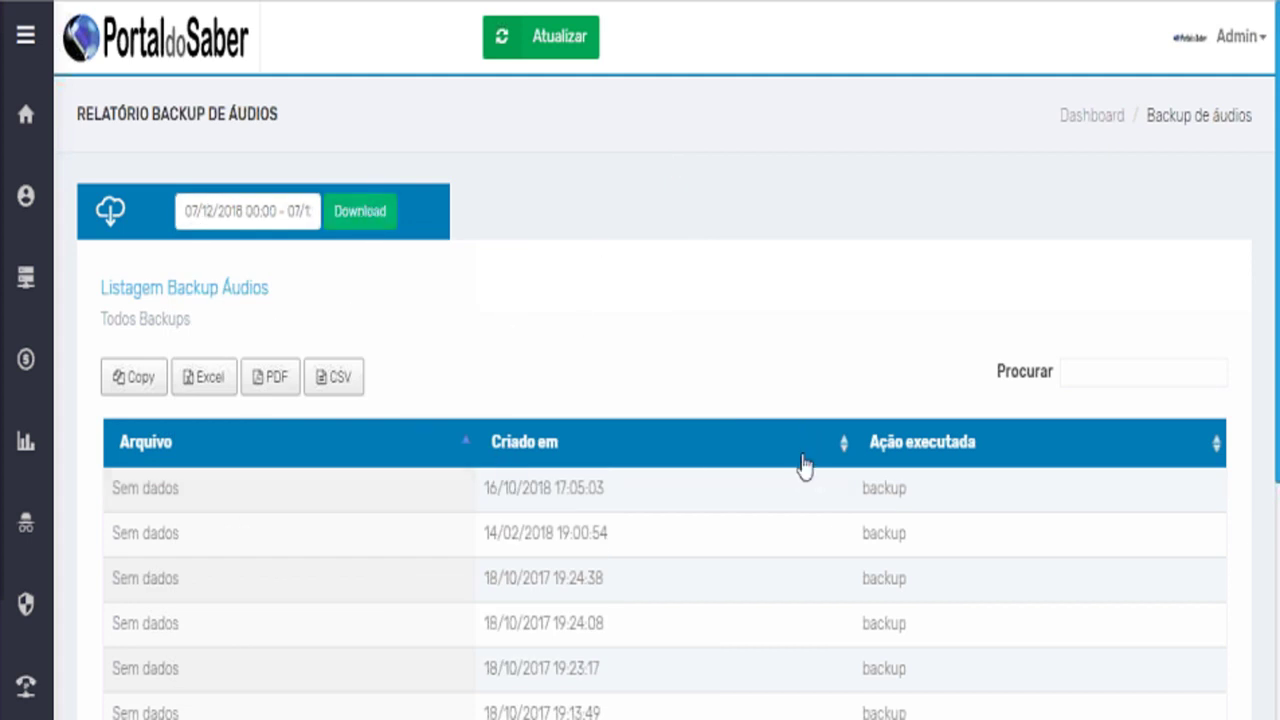
scroll(500, 520, down, 4)
mouse_move(63, 686)
scroll(63, 690, down, 3)
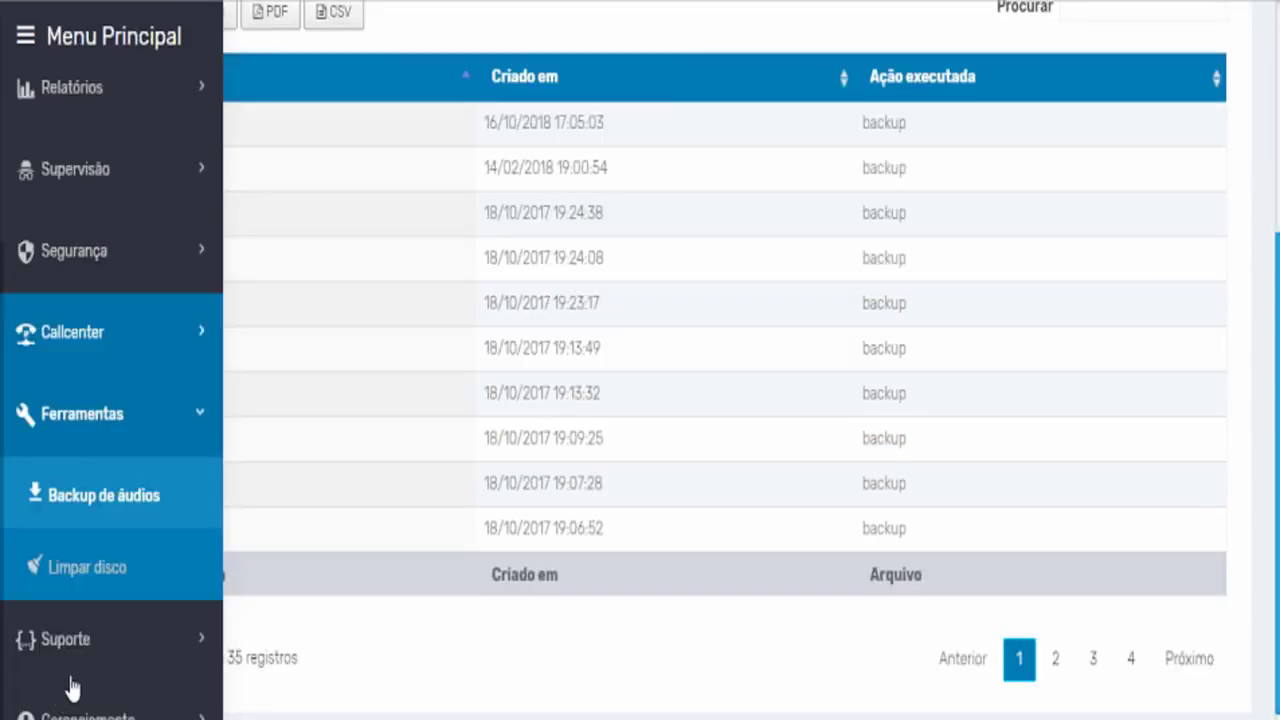
Open Limpar disco, highlight its irreversible-deletion warning, and expand Suporte in the menu.
click(100, 578)
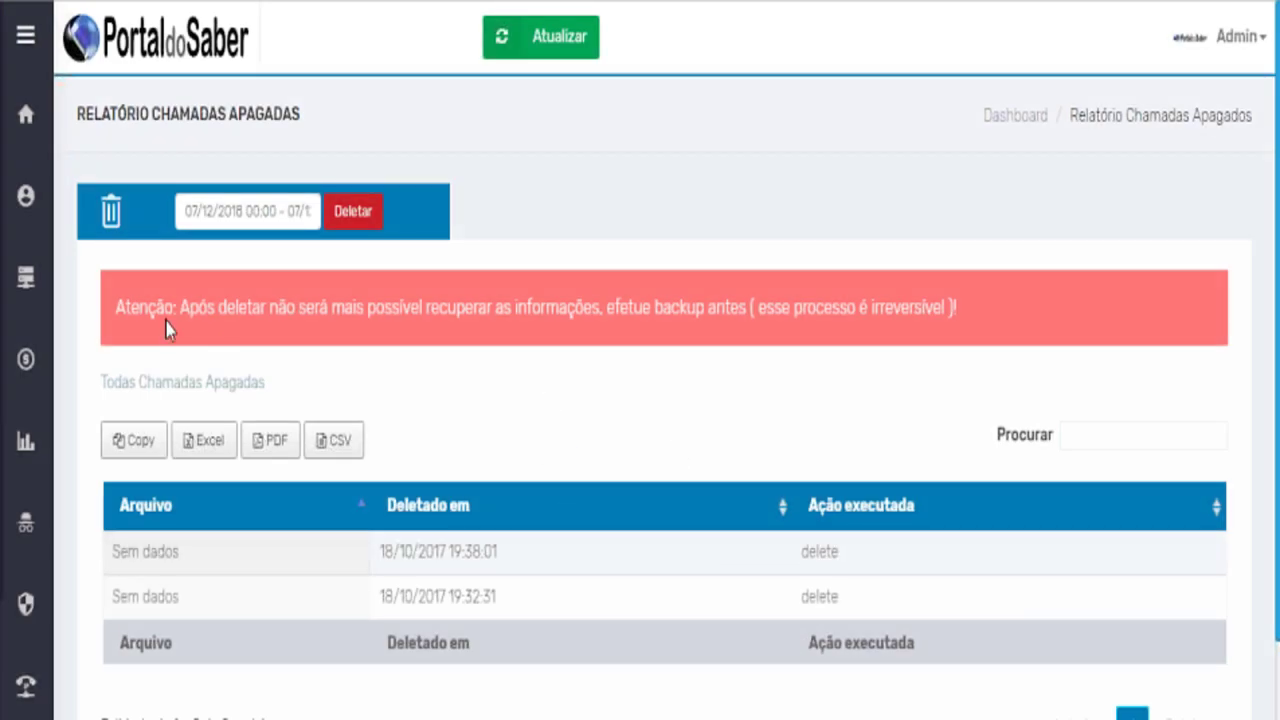
drag(164, 307, 980, 316)
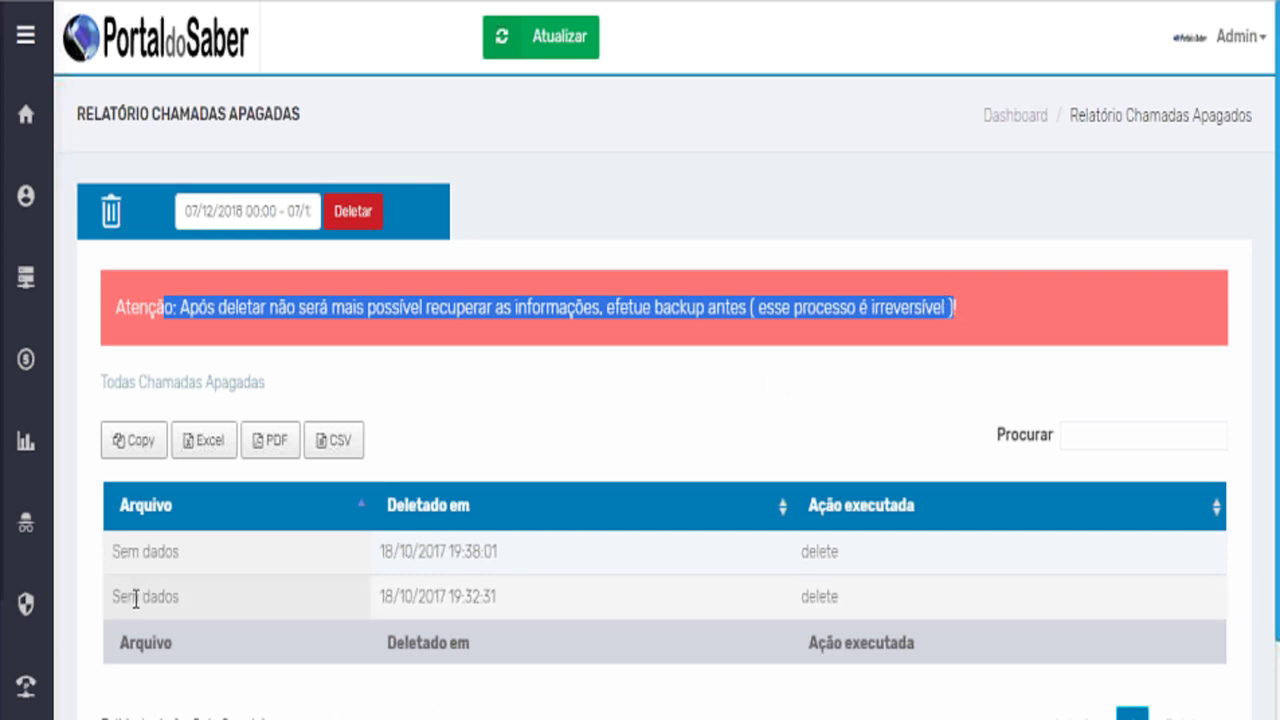
scroll(73, 680, down, 1)
mouse_move(60, 677)
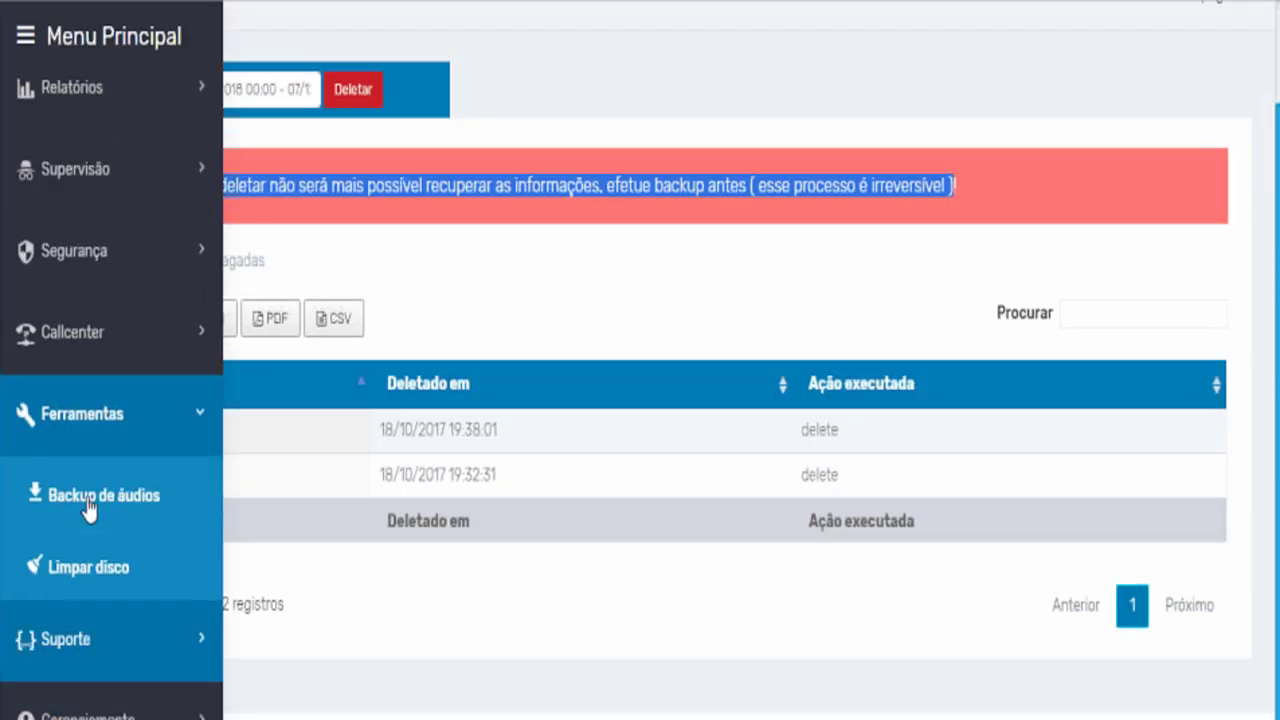
mouse_move(66, 355)
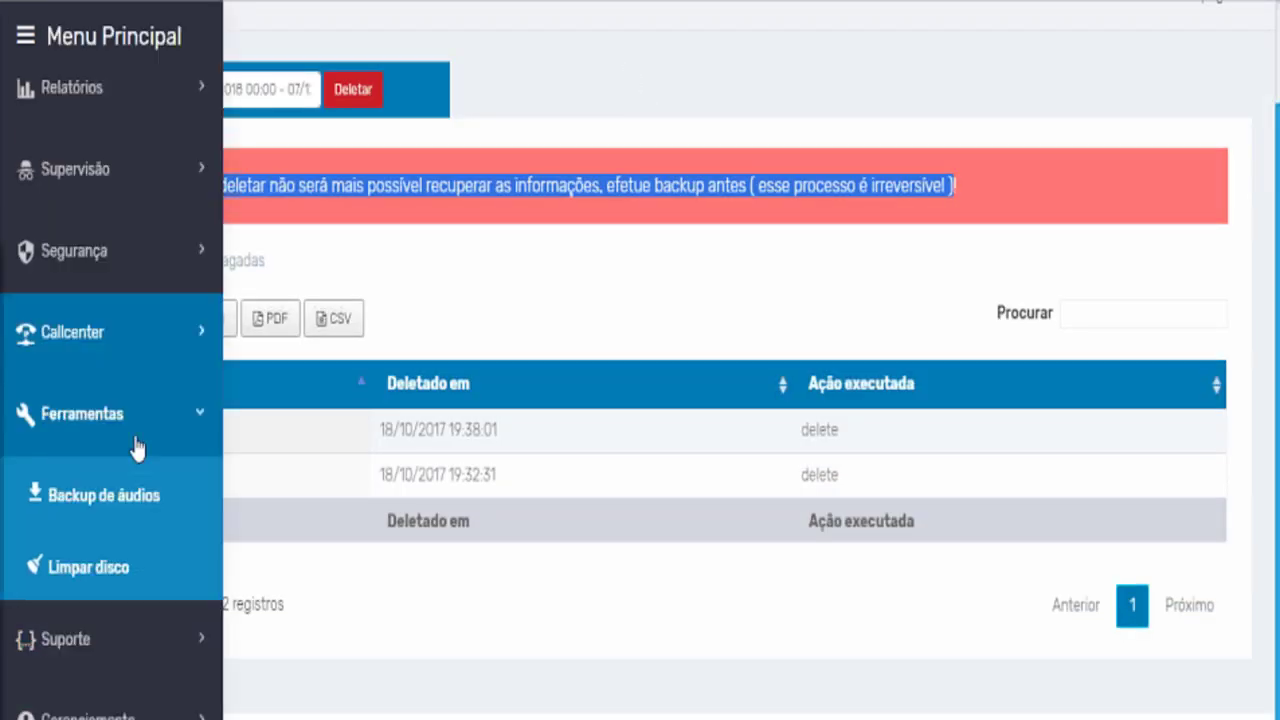
click(124, 645)
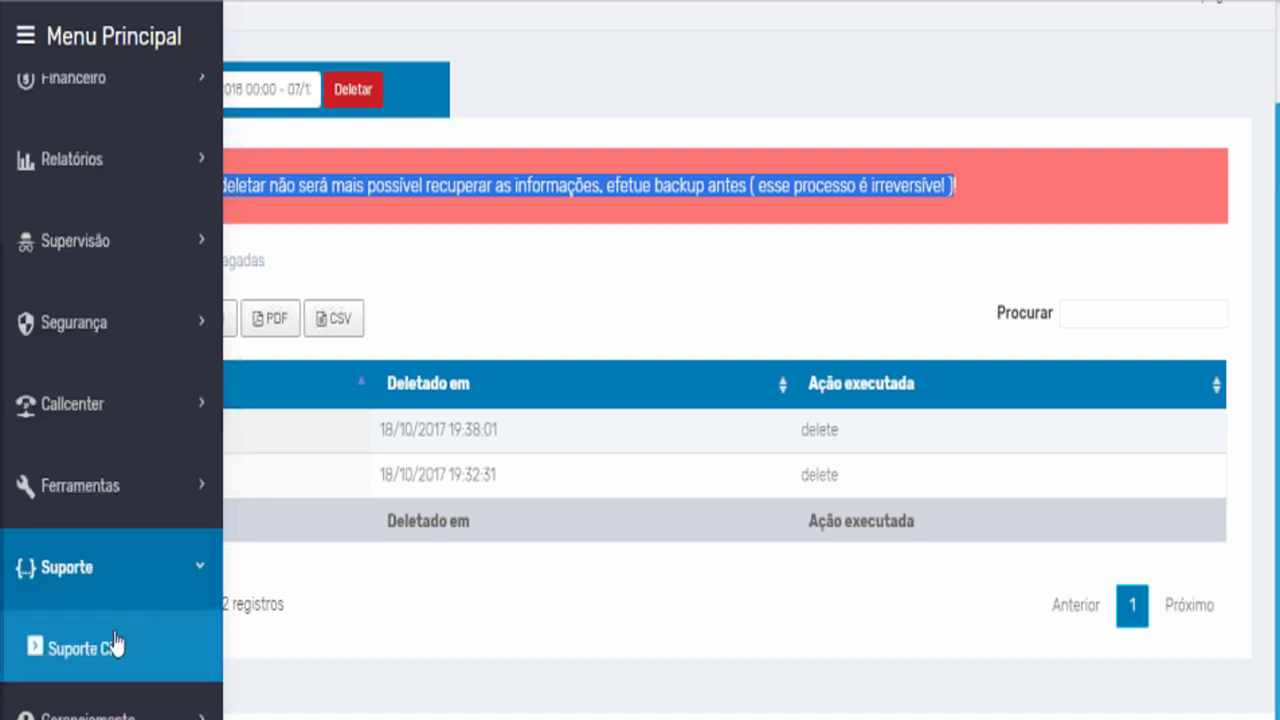
Open Suporte Cli and focus the empty Digite Comando field for Asterisk client commands.
click(104, 651)
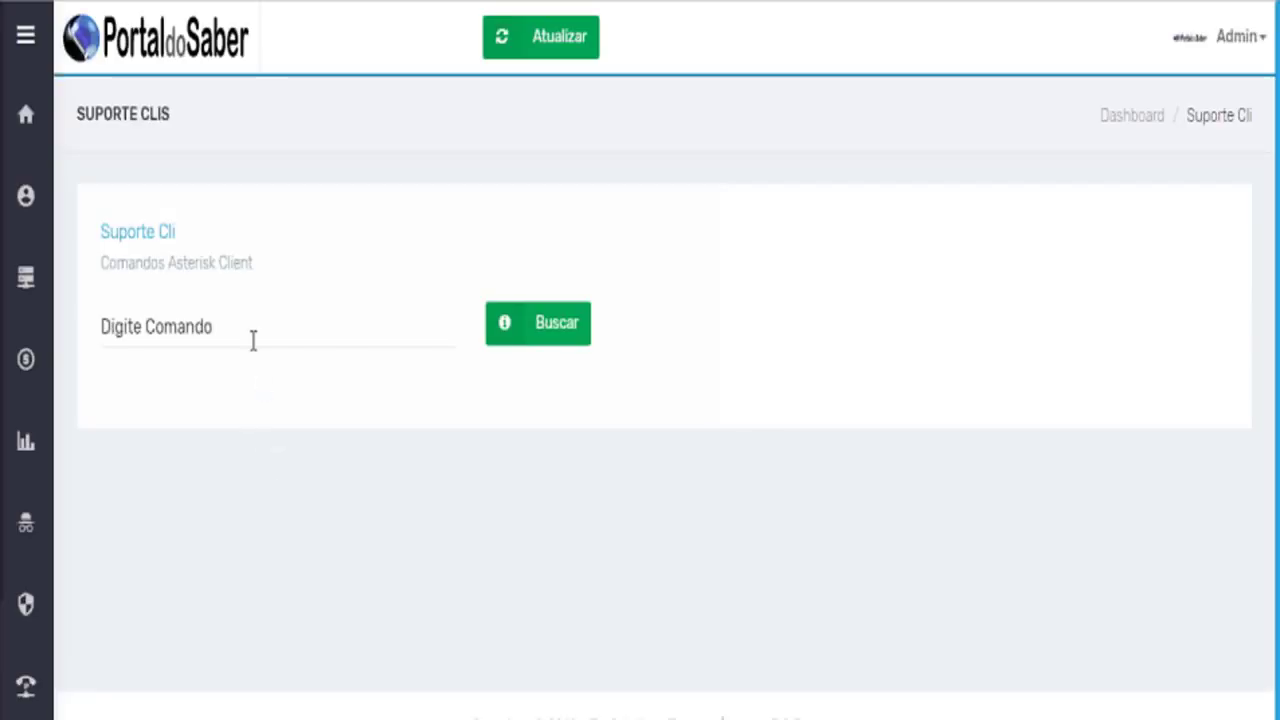
click(250, 334)
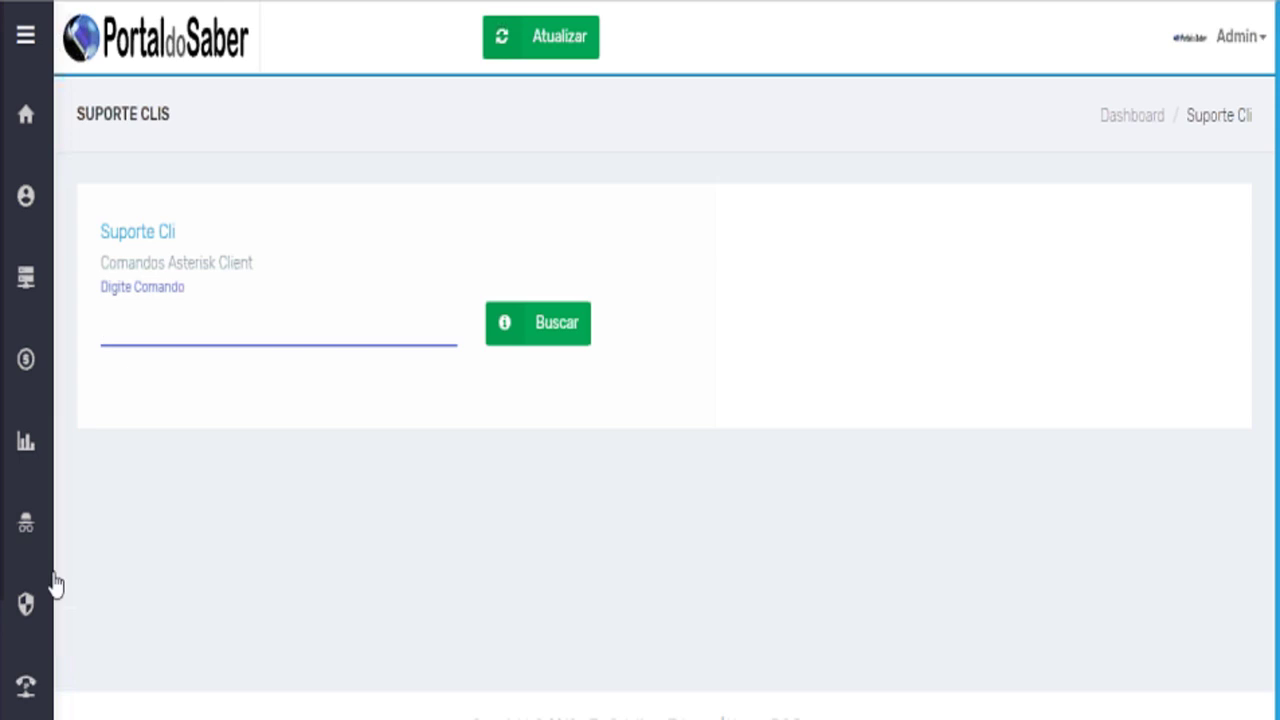
mouse_move(51, 609)
scroll(80, 630, down, 3)
Open Administração Filiais, showing three branches with dialing codes 23, 000 and 12.
click(93, 650)
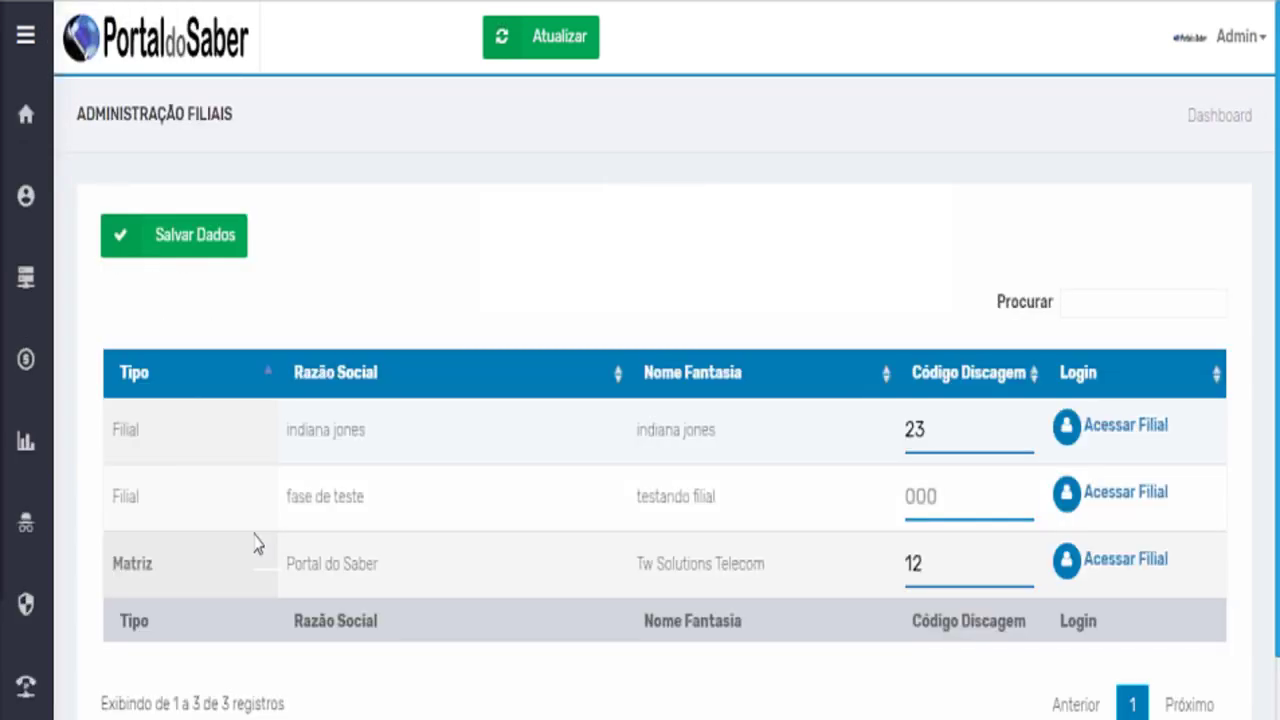
scroll(257, 543, down, 1)
scroll(251, 543, up, 1)
mouse_move(46, 126)
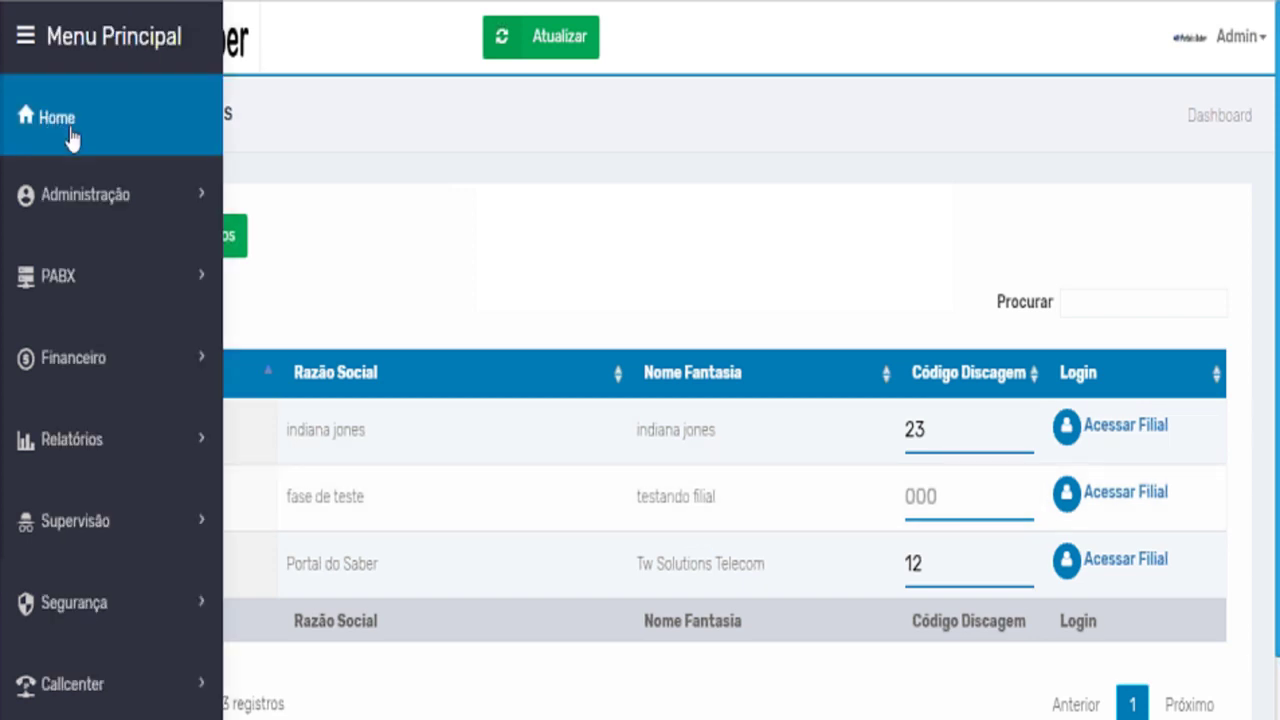
Go back Home to the Dashboard with its extension, trunk, IVR and queue counts.
click(69, 137)
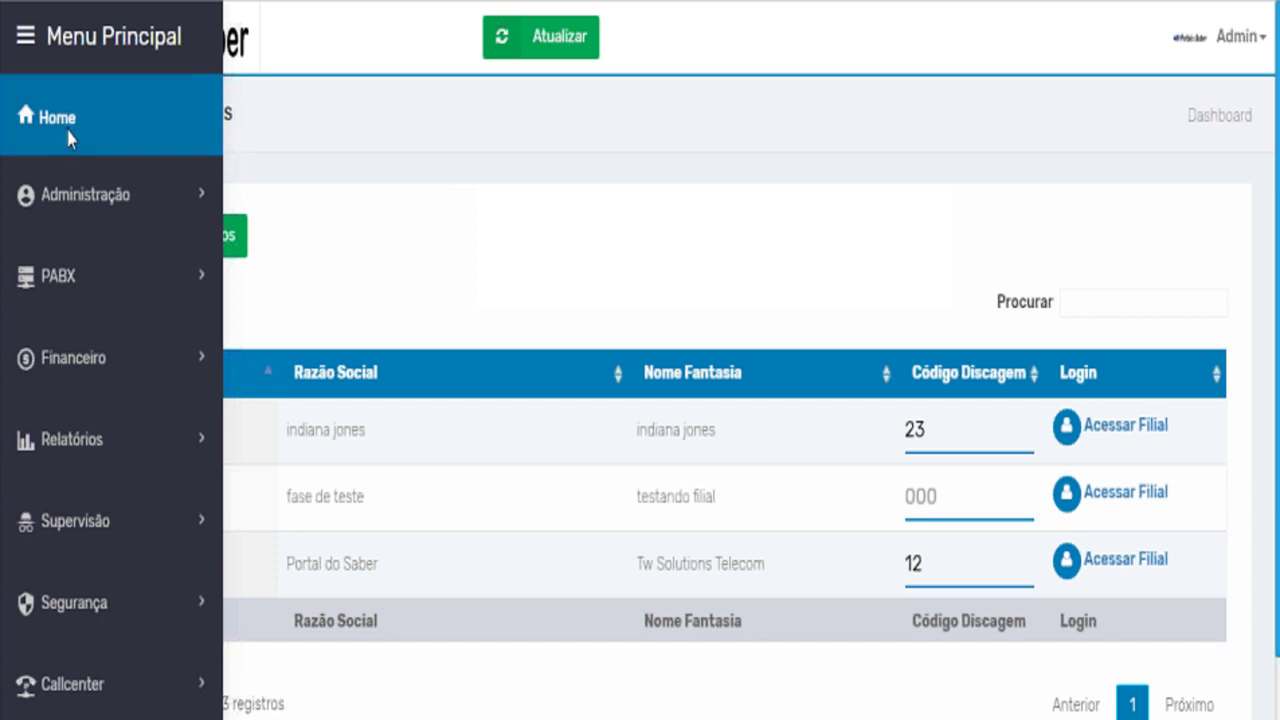